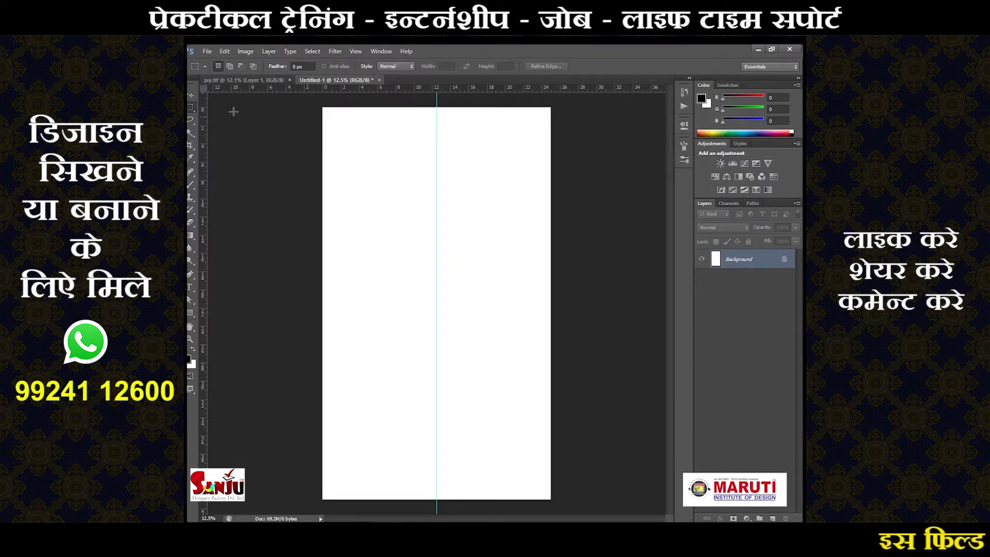
- Fit the canvas in the window and place a horizontal guide across its upper part
{"action": "right_click", "coordinate": [324, 79]}
{"action": "key", "text": "Escape"}
{"action": "key", "text": "ctrl+0"}
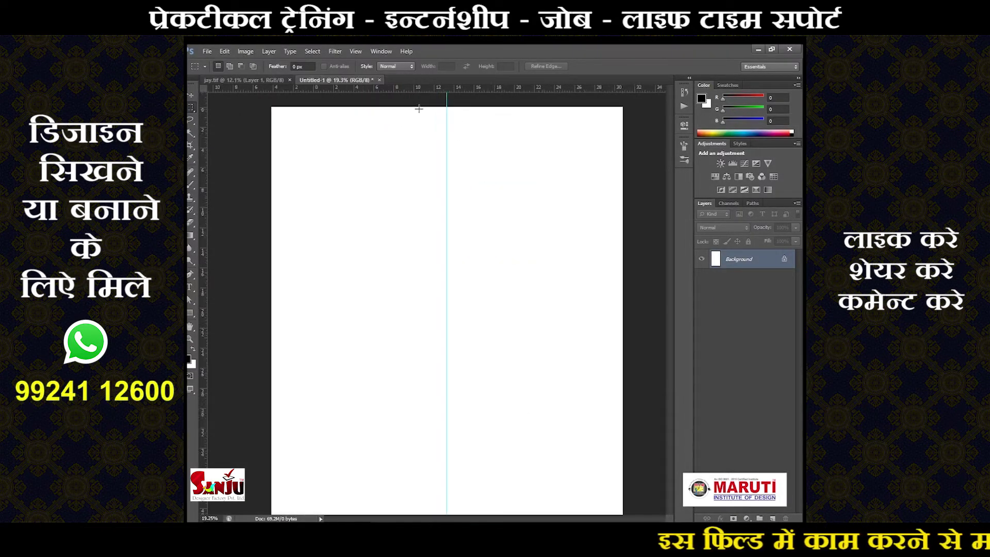
{"action": "scroll", "coordinate": [419, 108], "scroll_direction": "up", "scroll_amount": 2}
{"action": "left_click_drag", "start_coordinate": [425, 94], "coordinate": [439, 330]}
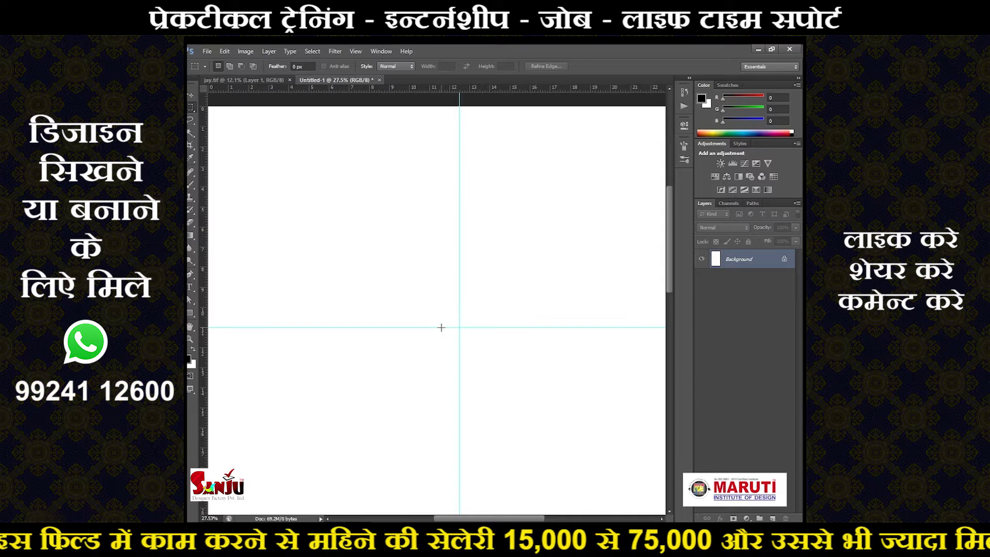
{"action": "scroll", "coordinate": [441, 327], "scroll_direction": "down", "scroll_amount": 3}
{"action": "scroll", "coordinate": [404, 300], "scroll_direction": "down", "scroll_amount": 3}
{"action": "scroll", "coordinate": [460, 338], "scroll_direction": "up", "scroll_amount": 1}
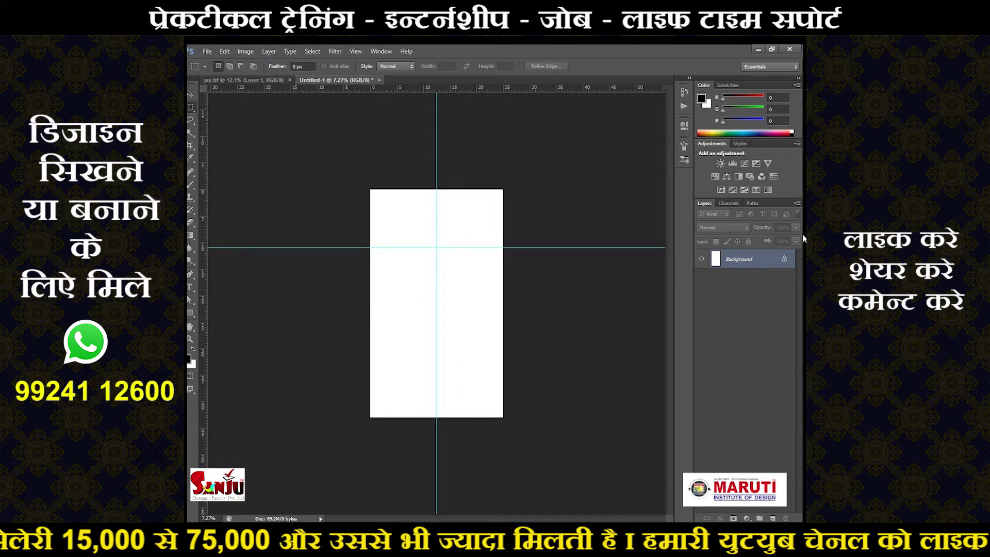
- Add two new empty layers, Layer 1 and Layer 2, above Background
{"action": "key", "text": "ctrl+shift+n"}
{"action": "key", "text": "Return"}
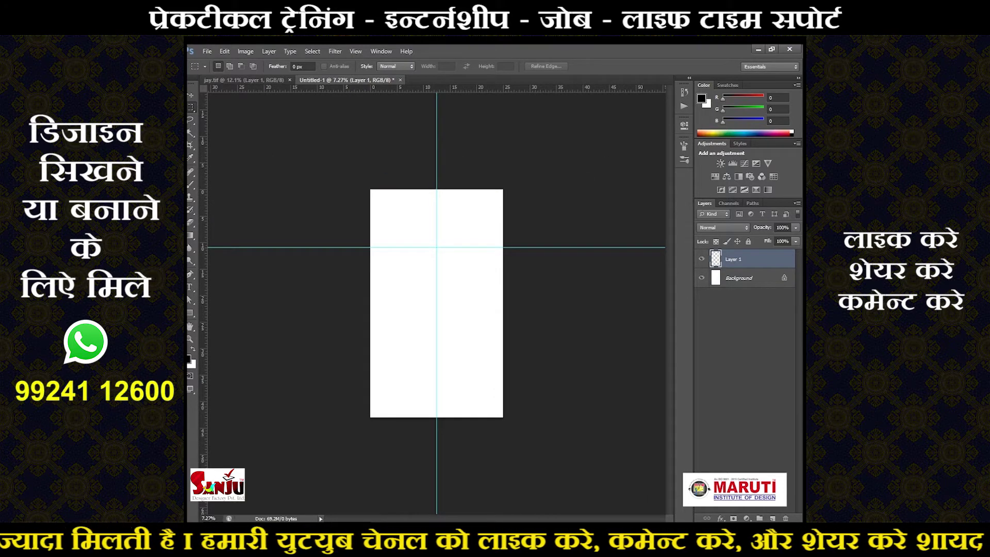
{"action": "scroll", "coordinate": [400, 332], "scroll_direction": "up", "scroll_amount": 5}
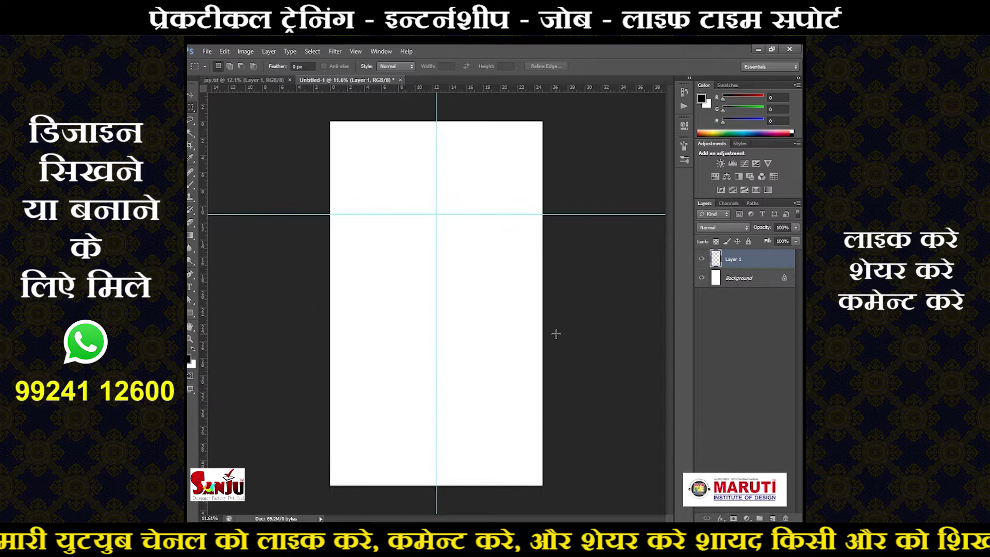
{"action": "key", "text": "ctrl+shift+n"}
{"action": "key", "text": "Return"}
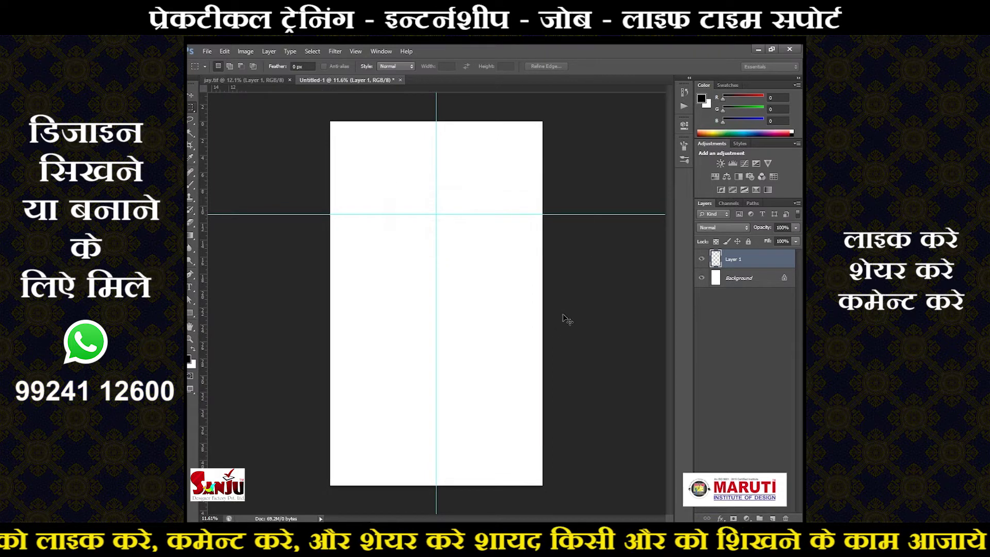
- Pick mustard yellow d2b82b as foreground and fill all of Layer 2 with it
{"action": "left_click", "coordinate": [190, 361]}
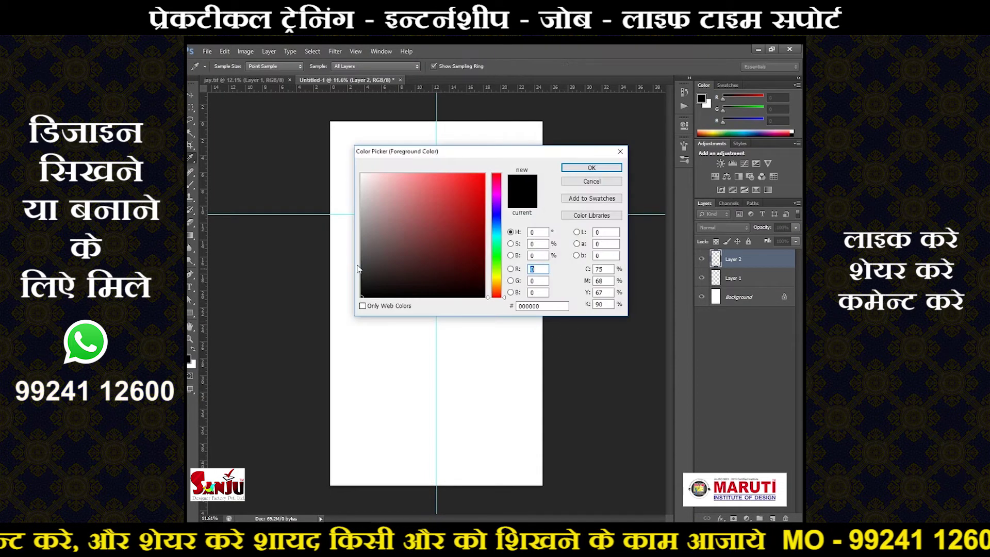
{"action": "left_click_drag", "start_coordinate": [496, 201], "coordinate": [500, 282]}
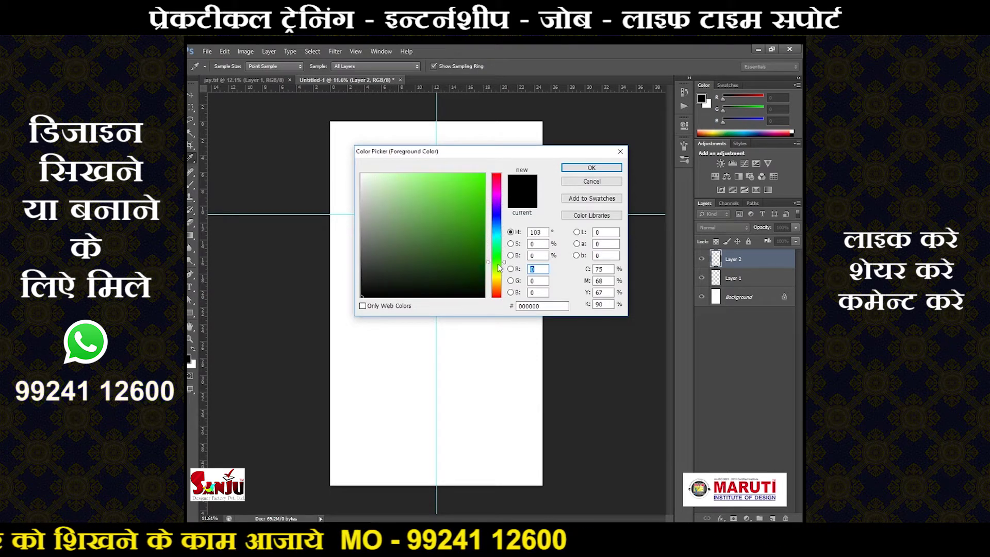
{"action": "mouse_move", "coordinate": [432, 193]}
{"action": "left_mouse_down"}
{"action": "mouse_move", "coordinate": [452, 171]}
{"action": "mouse_move", "coordinate": [460, 194]}
{"action": "left_mouse_up"}
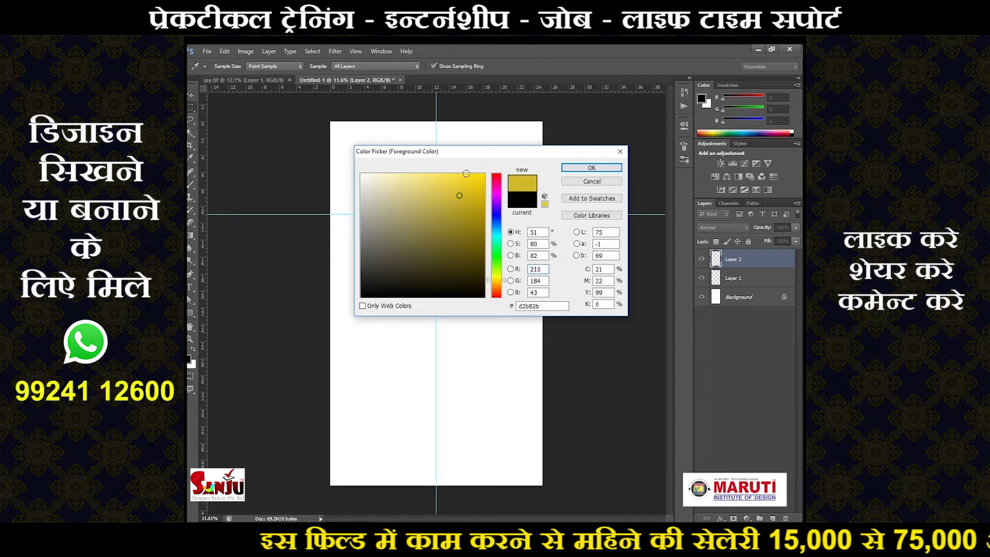
{"action": "key", "text": "Return"}
{"action": "key", "text": "m"}
{"action": "key", "text": "alt+BackSpace"}
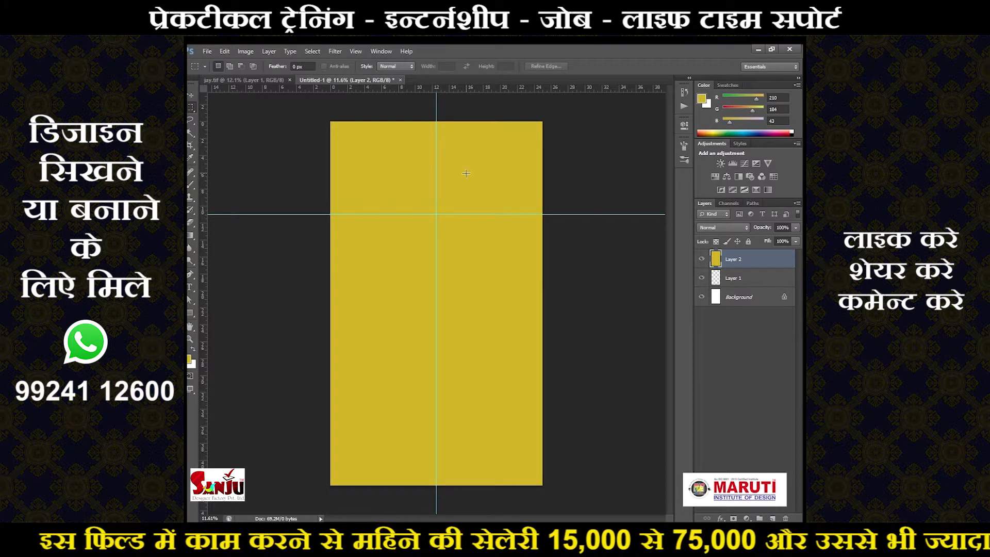
{"action": "key", "text": "alt+Tab"}
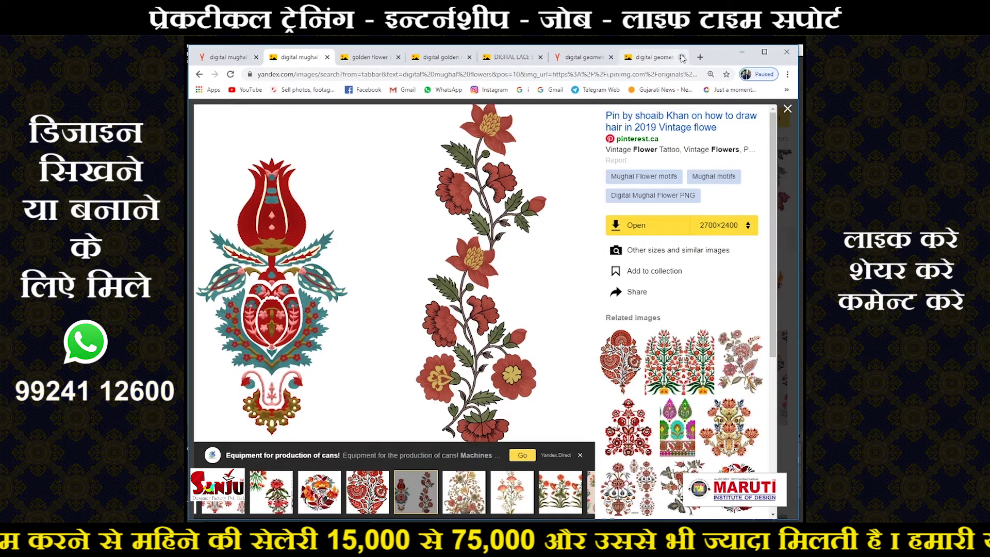
- Close the extra motif search tabs, including DIGITAL LACE BORDER
{"action": "left_click", "coordinate": [681, 57]}
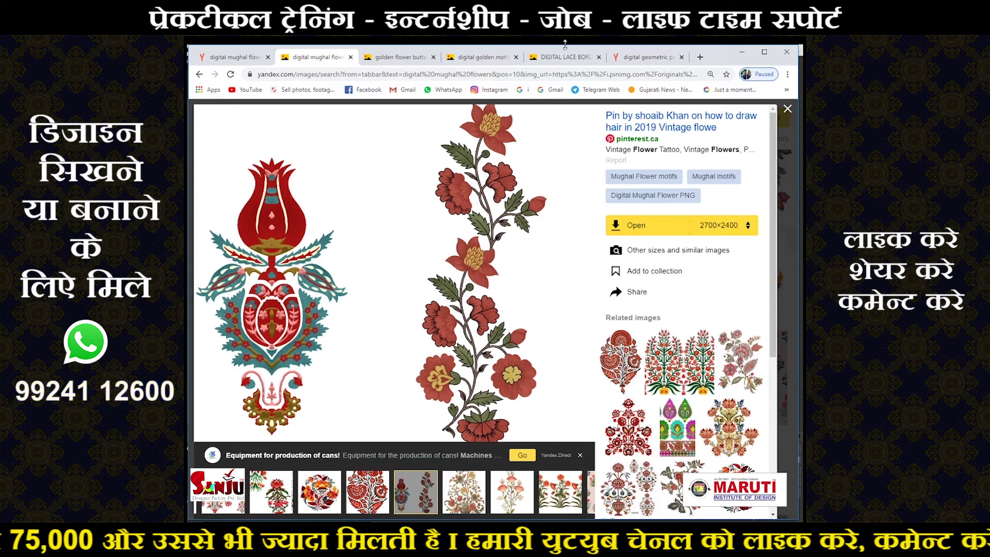
{"action": "left_click", "coordinate": [681, 57]}
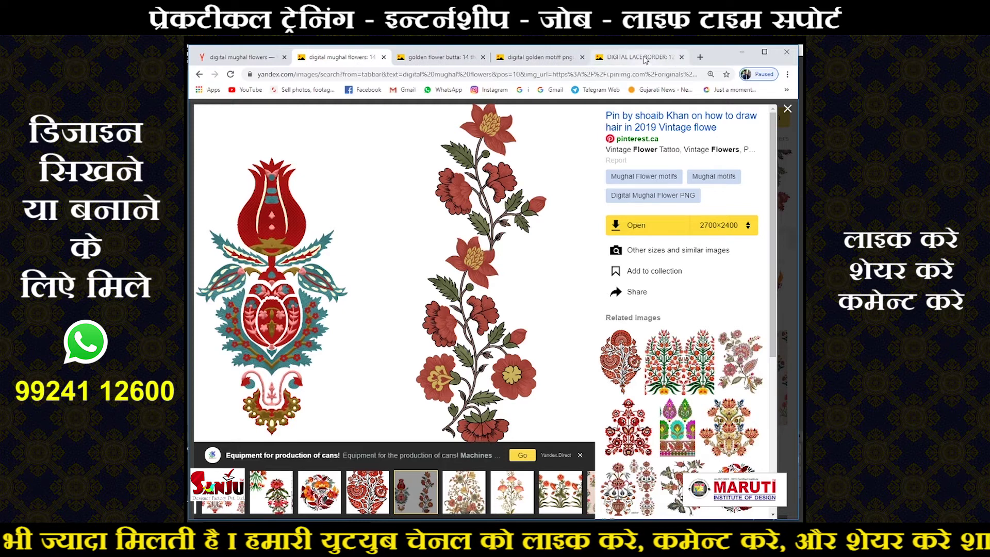
{"action": "left_click", "coordinate": [681, 57]}
{"action": "left_click", "coordinate": [232, 57]}
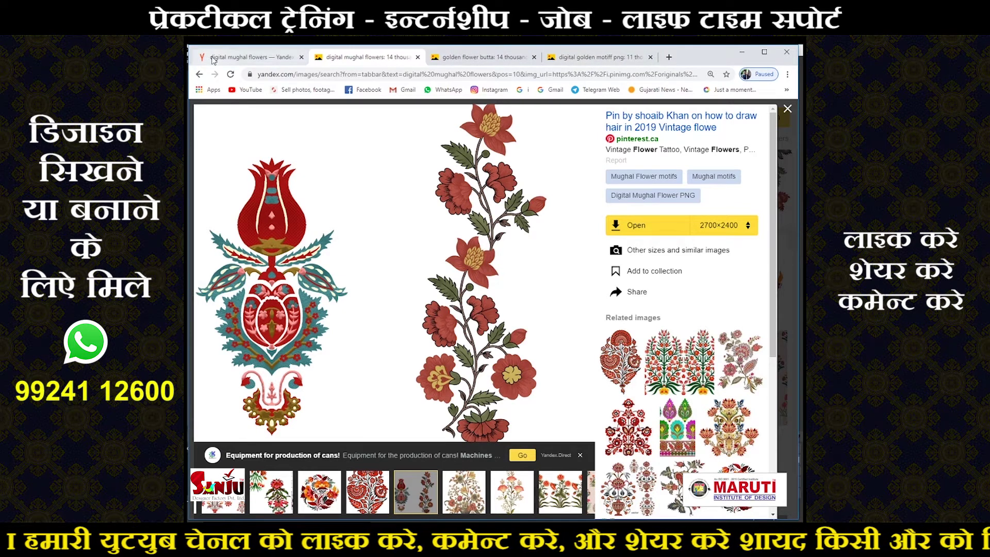
- Search Yandex for 'digital texture background'
{"action": "left_click", "coordinate": [199, 75]}
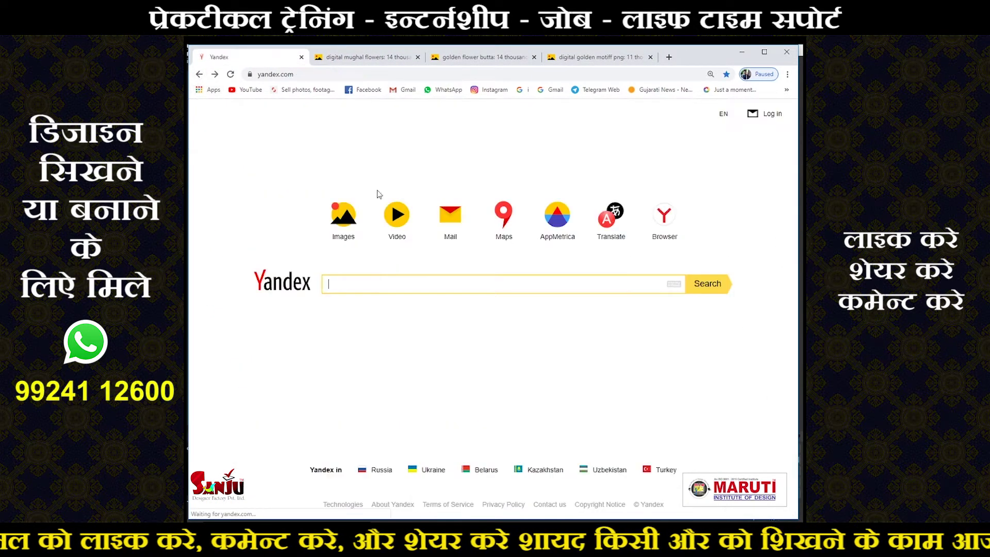
{"action": "type", "text": "digital "}
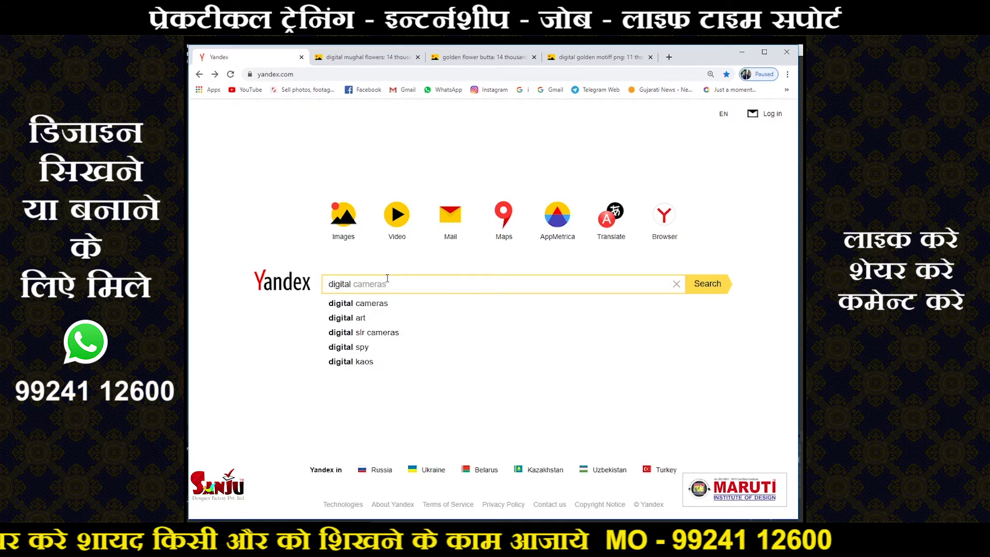
{"action": "type", "text": "te"}
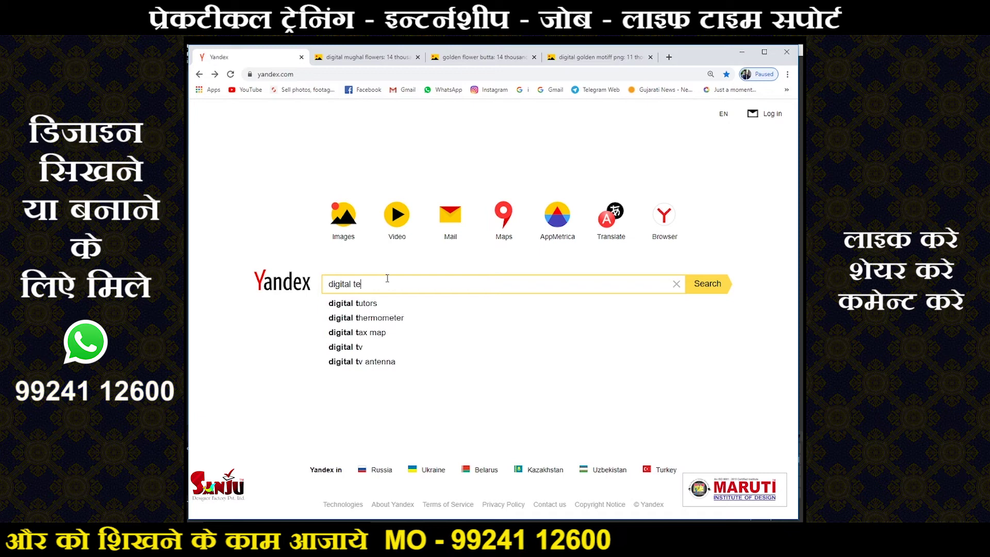
{"action": "type", "text": "xture background"}
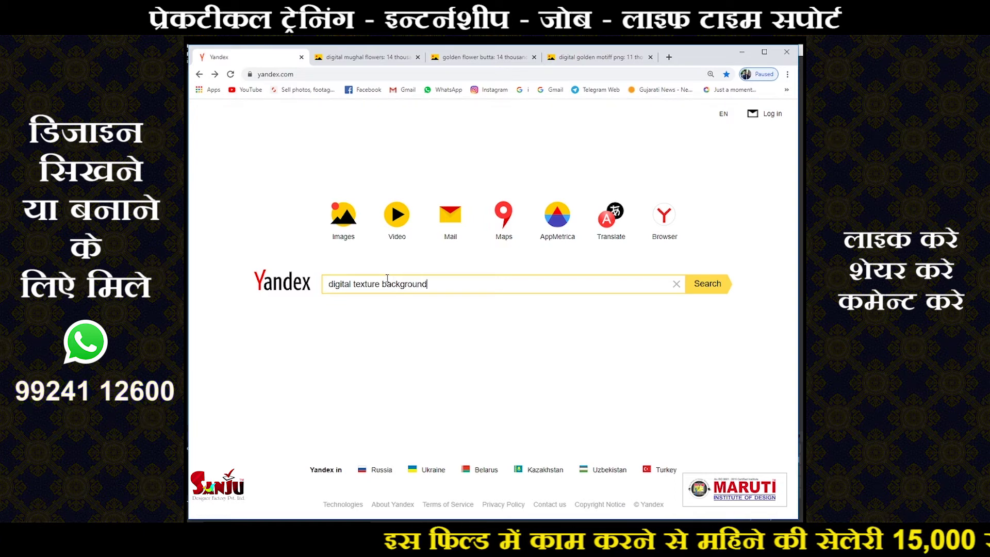
{"action": "key", "text": "Return"}
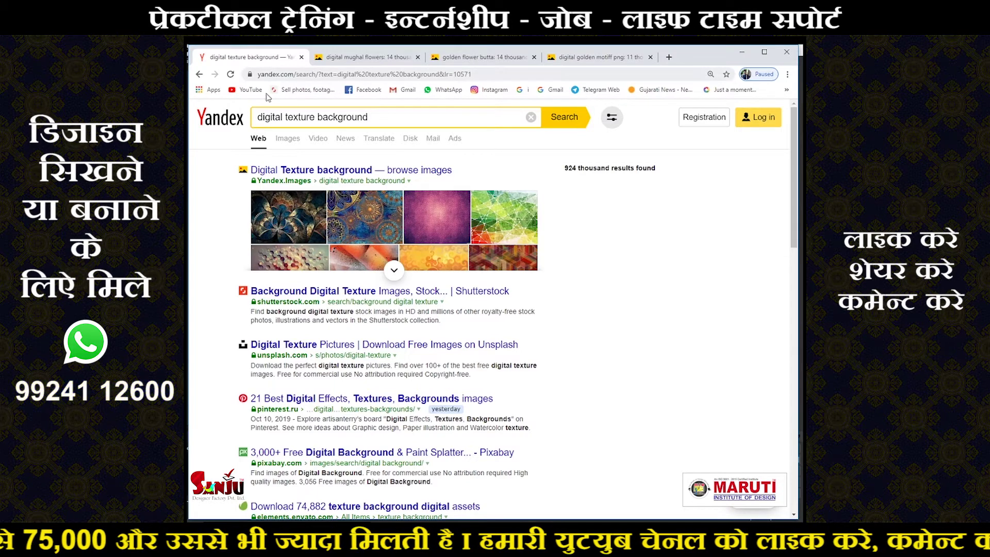
- Switch to image results for digital texture background and browse the grid
{"action": "left_click", "coordinate": [287, 138]}
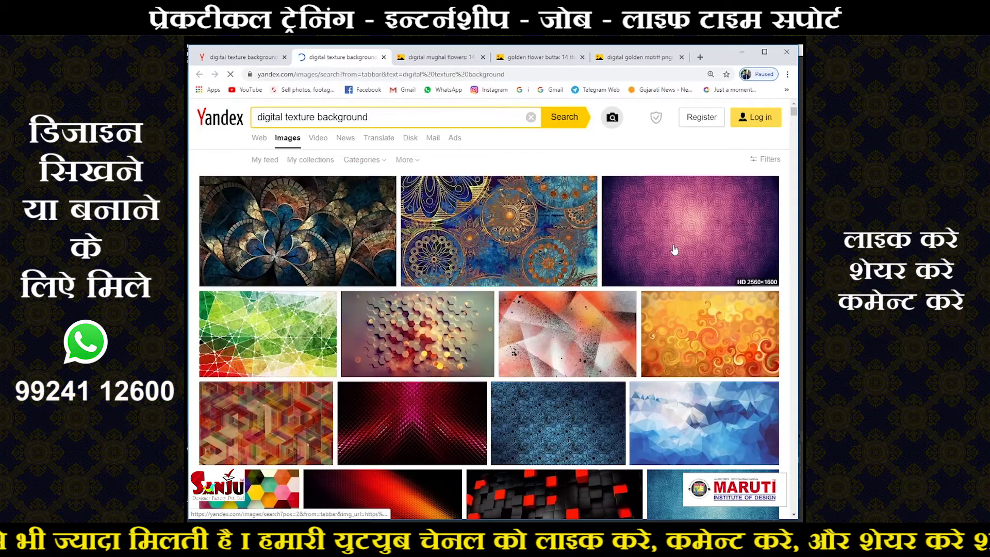
{"action": "scroll", "coordinate": [674, 248], "scroll_direction": "down", "scroll_amount": 2}
{"action": "scroll", "coordinate": [674, 248], "scroll_direction": "down", "scroll_amount": 1}
{"action": "scroll", "coordinate": [670, 274], "scroll_direction": "down", "scroll_amount": 4}
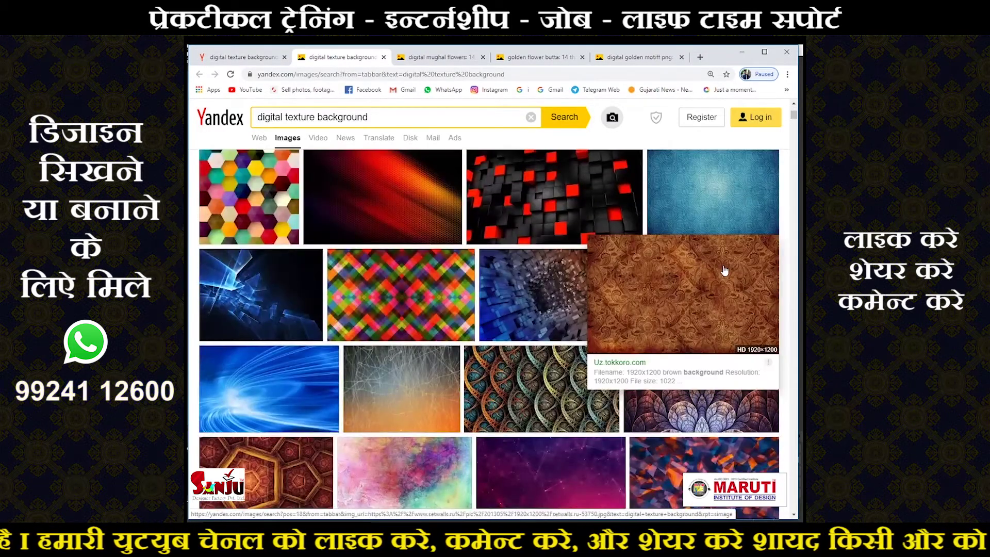
{"action": "scroll", "coordinate": [724, 269], "scroll_direction": "down", "scroll_amount": 3}
{"action": "mouse_move", "coordinate": [403, 472]}
{"action": "scroll", "coordinate": [464, 310], "scroll_direction": "down", "scroll_amount": 5}
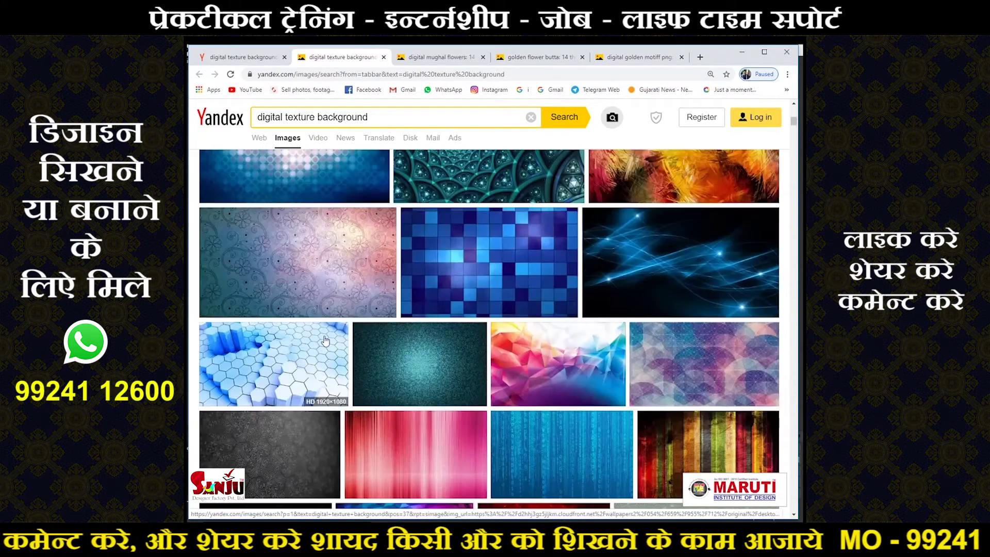
{"action": "scroll", "coordinate": [510, 293], "scroll_direction": "down", "scroll_amount": 2}
{"action": "mouse_move", "coordinate": [415, 453]}
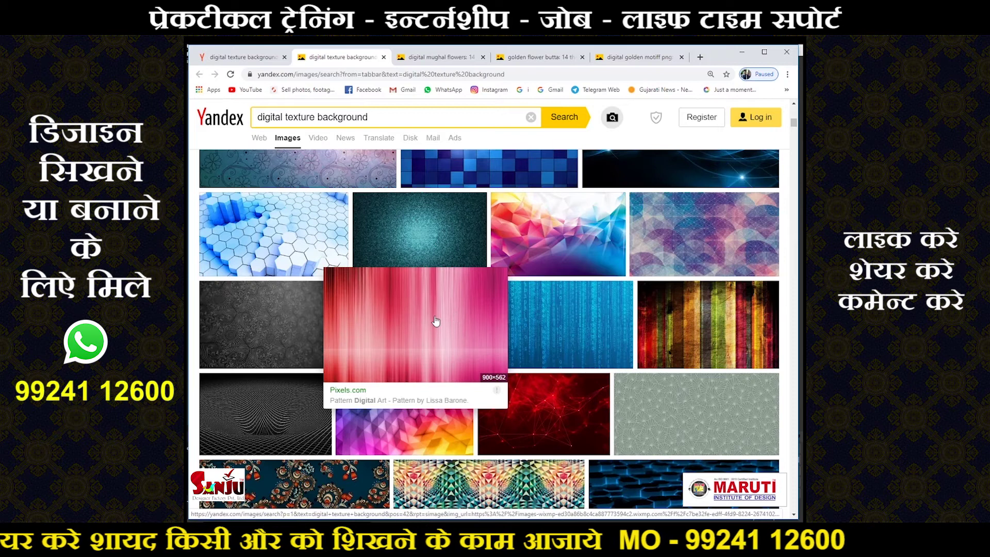
- Open the purple swirl-patterned image full size and bring up its copy options
{"action": "left_click", "coordinate": [435, 320]}
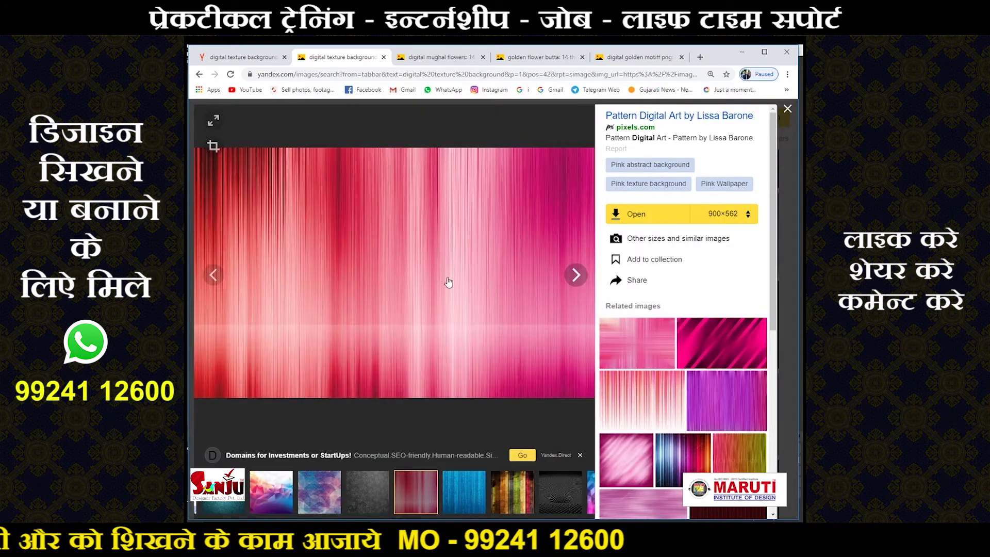
{"action": "right_click", "coordinate": [443, 249]}
{"action": "left_click", "coordinate": [199, 74]}
{"action": "scroll", "coordinate": [471, 215], "scroll_direction": "up", "scroll_amount": 5}
{"action": "left_click", "coordinate": [461, 205]}
{"action": "right_click", "coordinate": [460, 205]}
- Copy the purple image and paste it into the Photoshop document as Layer 3
{"action": "left_click", "coordinate": [478, 232]}
{"action": "key", "text": "alt+Tab"}
{"action": "key", "text": "ctrl+v"}
{"action": "key", "text": "ctrl+t"}
- Rotate the purple texture 90 degrees and stretch it edge to edge over the canvas
{"action": "mouse_move", "coordinate": [464, 328]}
{"action": "left_mouse_down"}
{"action": "mouse_move", "coordinate": [454, 314]}
{"action": "mouse_move", "coordinate": [564, 441]}
{"action": "left_mouse_up"}
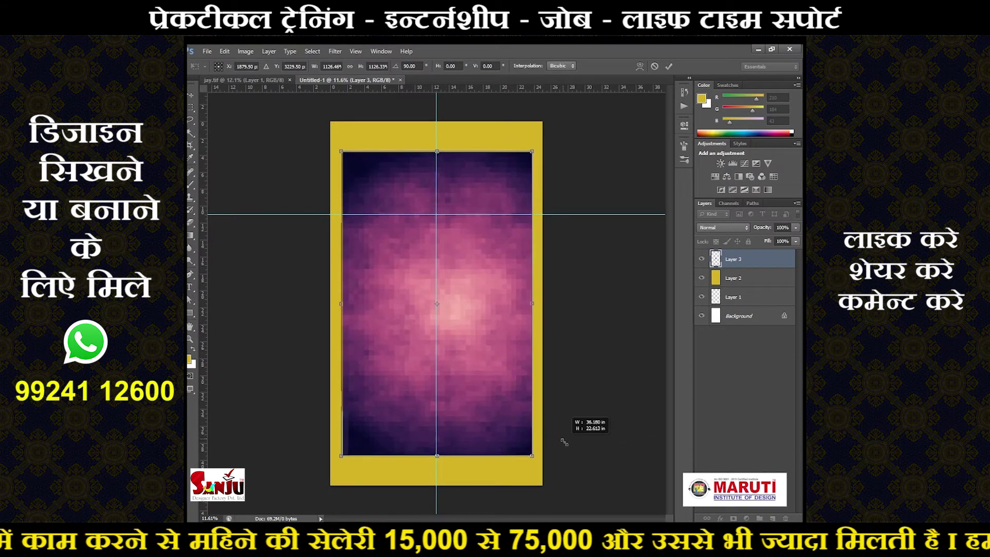
{"action": "left_click_drag", "start_coordinate": [564, 442], "coordinate": [570, 456]}
{"action": "left_click_drag", "start_coordinate": [471, 306], "coordinate": [473, 303]}
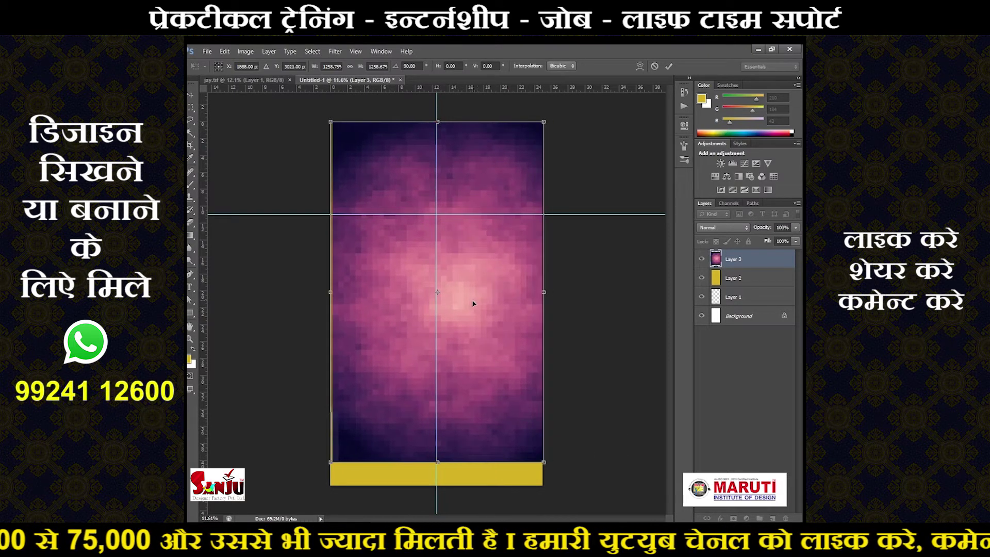
{"action": "left_click_drag", "start_coordinate": [438, 465], "coordinate": [437, 480]}
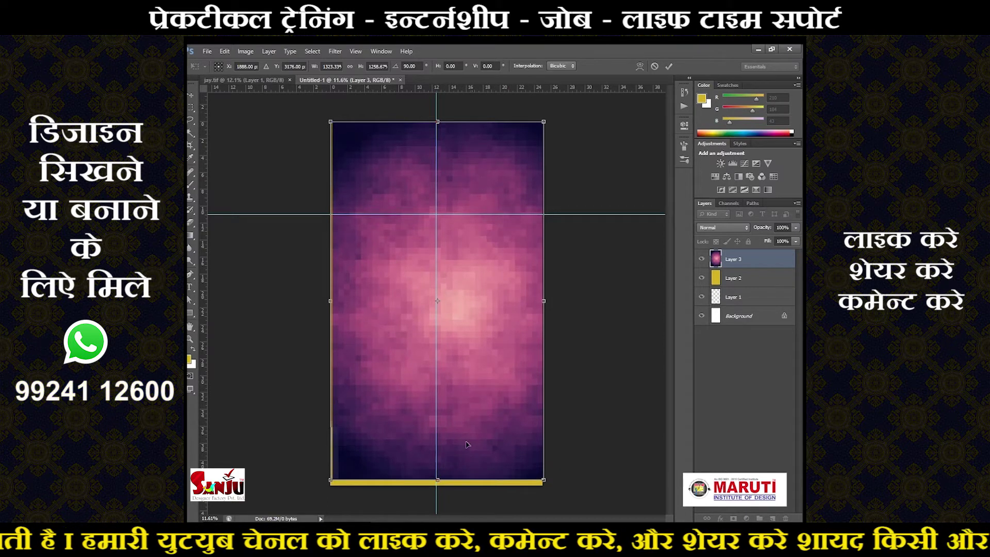
{"action": "left_click_drag", "start_coordinate": [436, 478], "coordinate": [437, 485]}
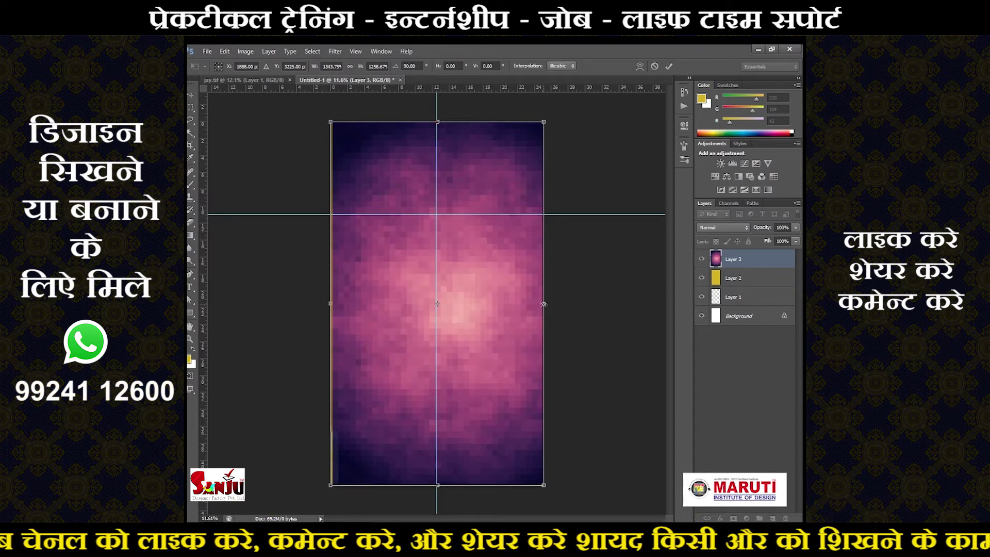
{"action": "left_click_drag", "start_coordinate": [542, 304], "coordinate": [541, 304]}
{"action": "left_click_drag", "start_coordinate": [331, 304], "coordinate": [327, 304]}
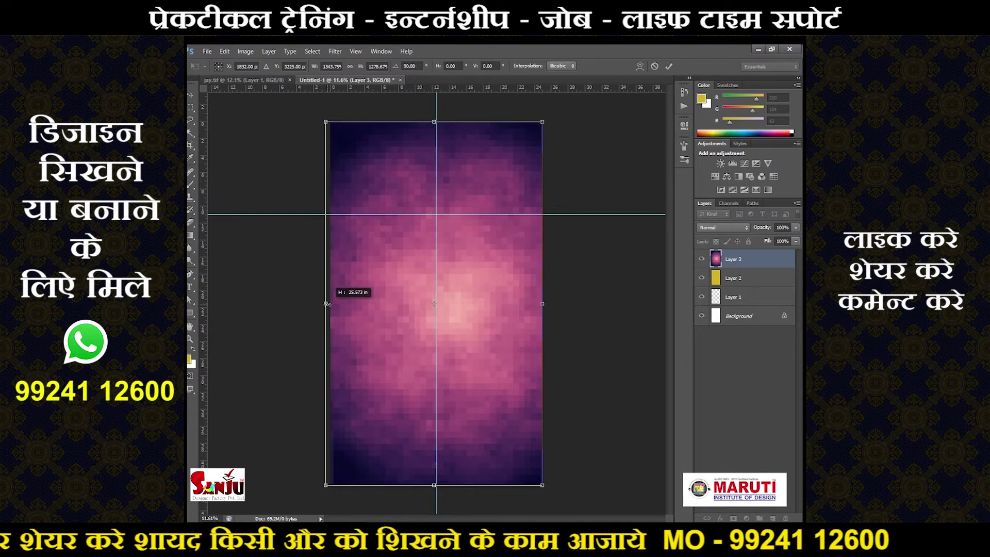
{"action": "key", "text": "Return"}
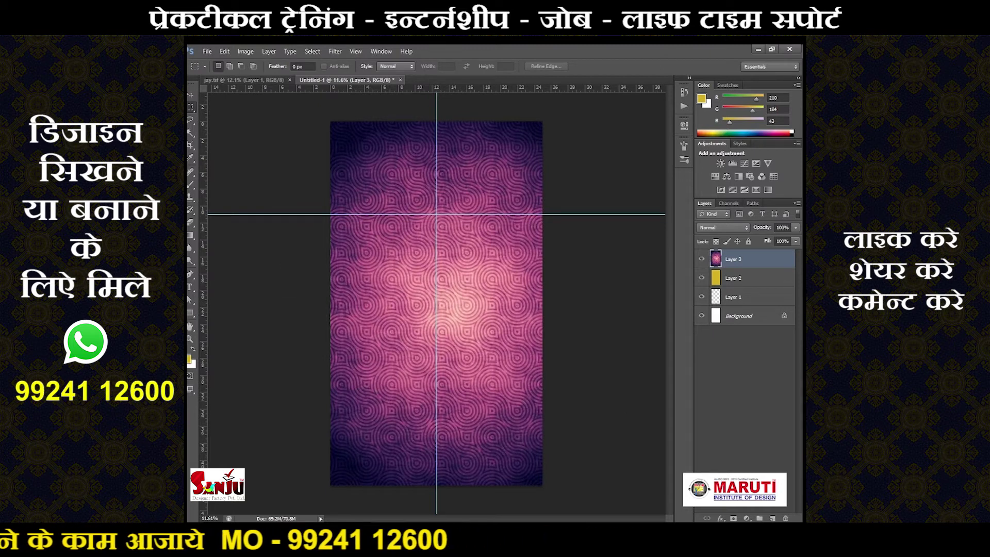
- Copy the canvas-sized texture selection onto Layer 4 and delete Layer 3
{"action": "mouse_move", "coordinate": [332, 118]}
{"action": "left_mouse_down"}
{"action": "mouse_move", "coordinate": [328, 127]}
{"action": "mouse_move", "coordinate": [467, 401]}
{"action": "left_mouse_up"}
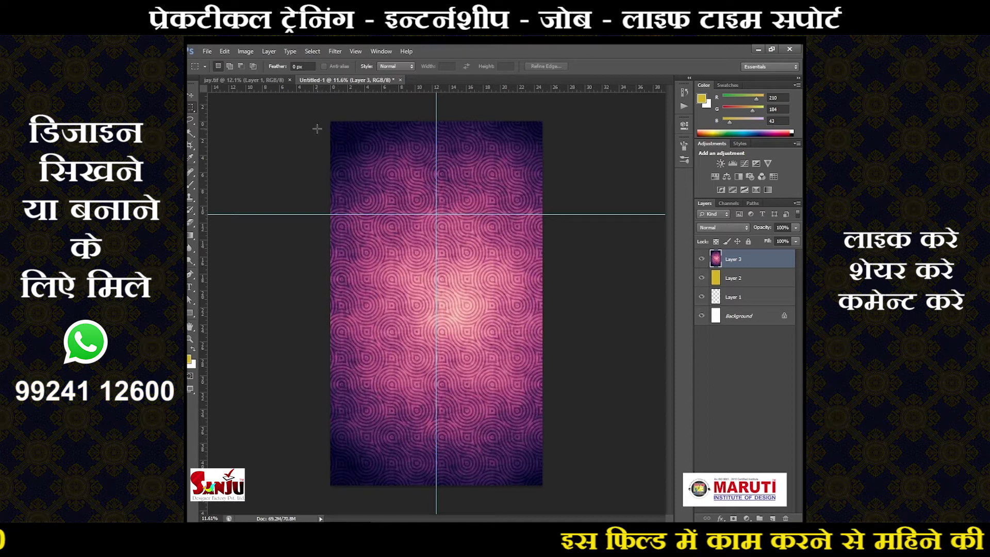
{"action": "left_click_drag", "start_coordinate": [467, 401], "coordinate": [567, 472]}
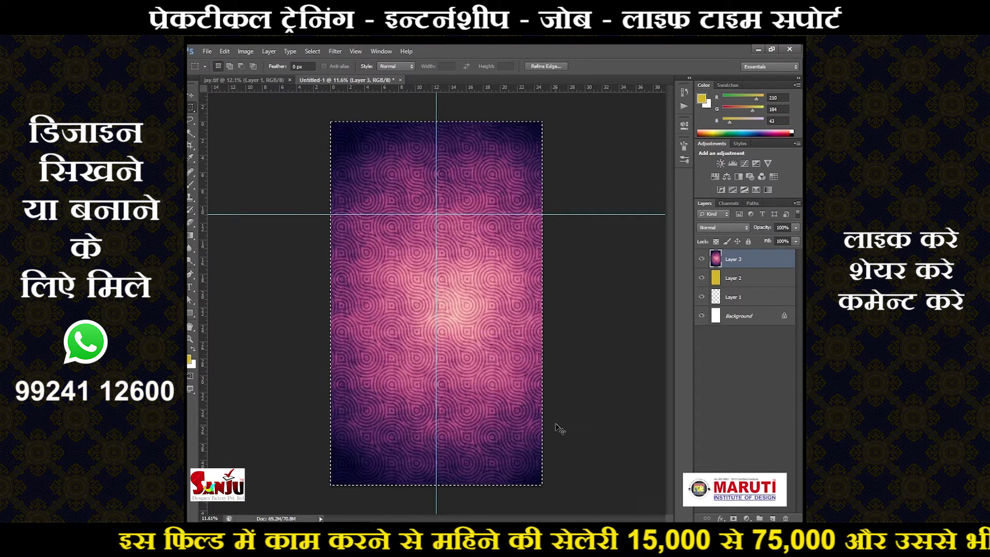
{"action": "key", "text": "ctrl+j"}
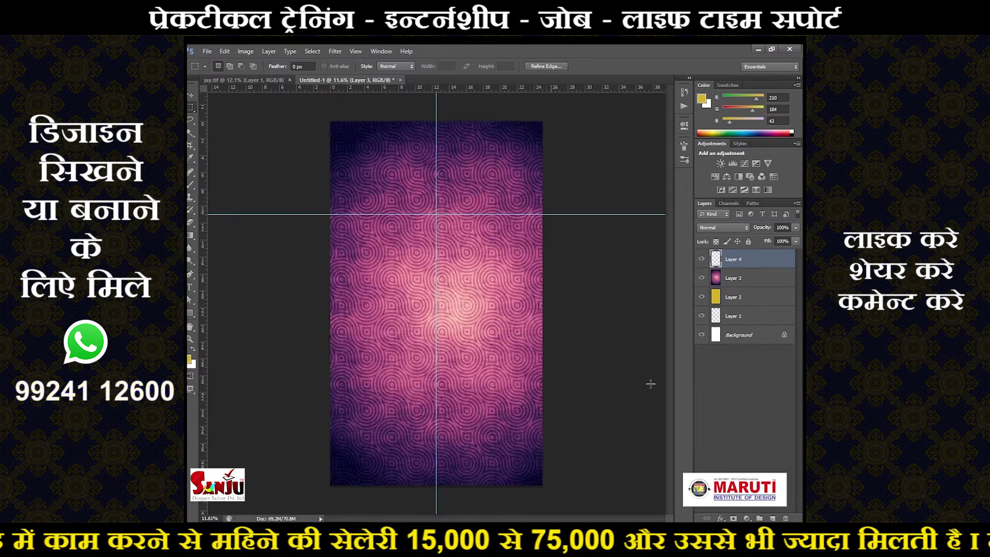
{"action": "left_click", "coordinate": [753, 281]}
{"action": "key", "text": "Delete"}
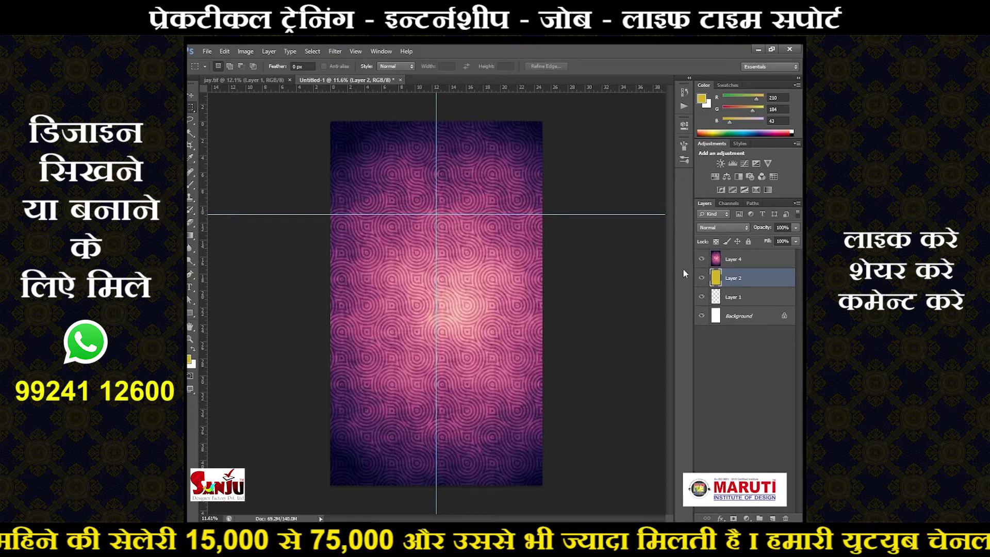
- Give Layer 4 an inverted black layer mask that hides the texture
{"action": "left_click", "coordinate": [732, 258]}
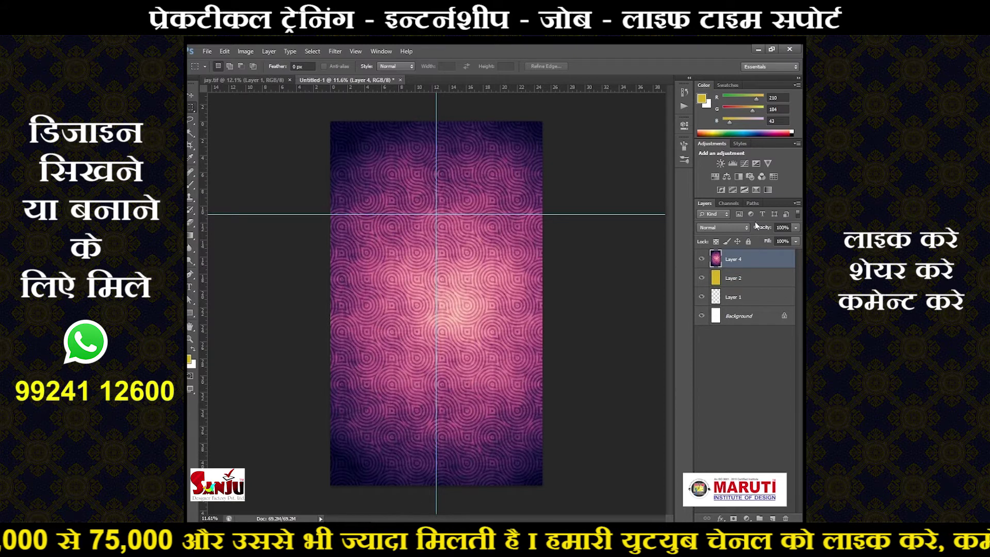
{"action": "left_click", "coordinate": [732, 517]}
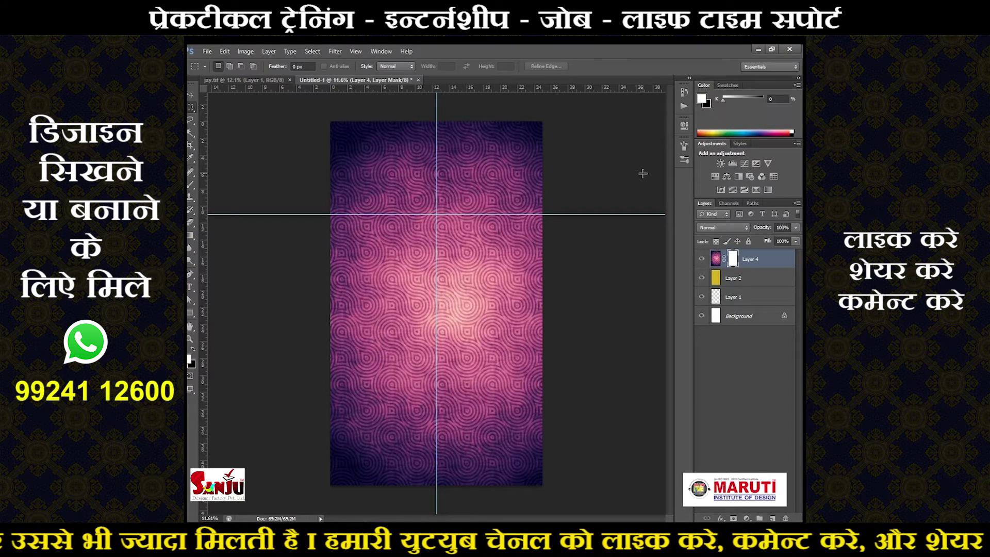
{"action": "key", "text": "ctrl+i"}
- With a large soft brush, reveal swirl at the top-left, right, left-middle and lower-right edges
{"action": "key", "text": "b"}
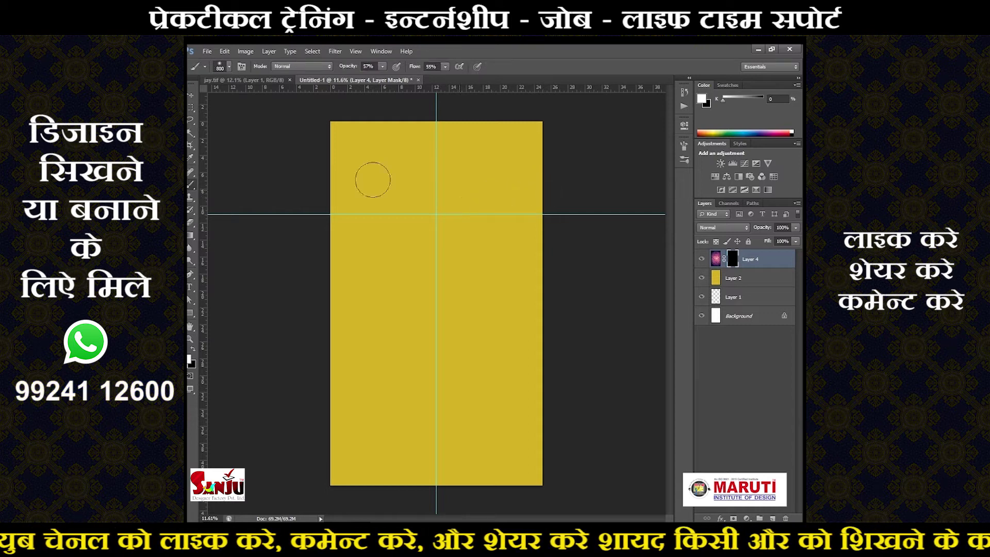
{"action": "key", "text": "bracketright"}
{"action": "key", "text": "bracketright"}
{"action": "key", "text": "bracketright"}
{"action": "key", "text": "bracketright"}
{"action": "key", "text": "bracketright"}
{"action": "key", "text": "bracketright"}
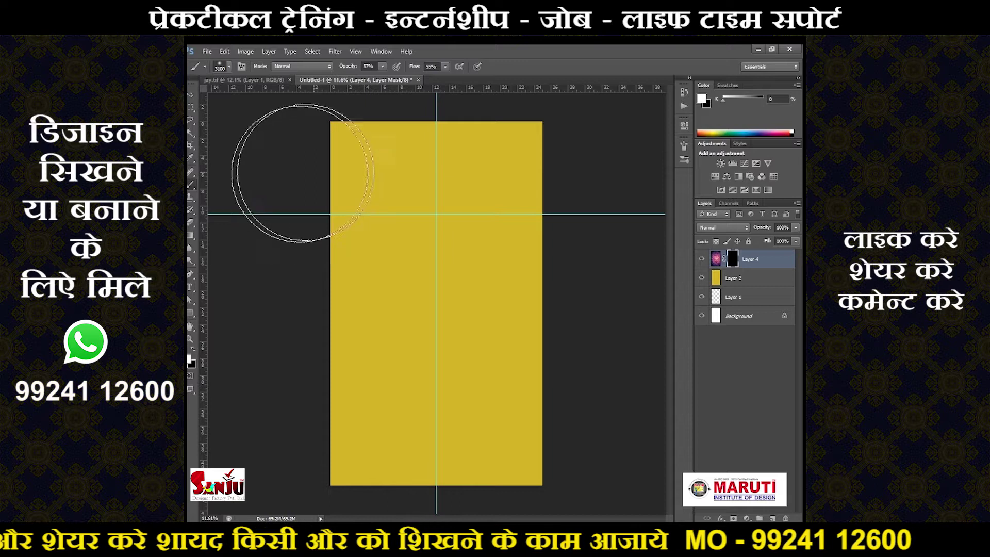
{"action": "left_click", "coordinate": [330, 165]}
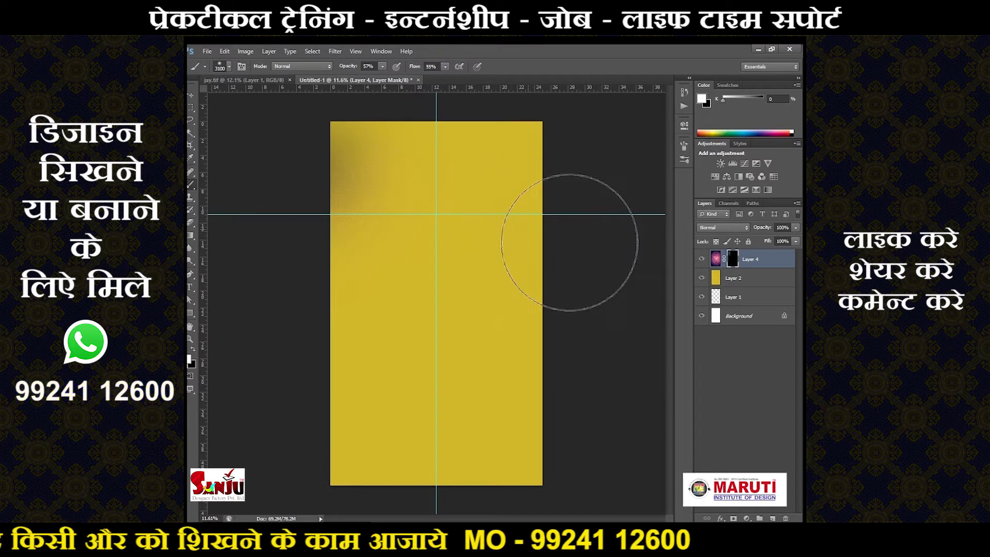
{"action": "left_click", "coordinate": [538, 230]}
{"action": "left_click", "coordinate": [327, 355]}
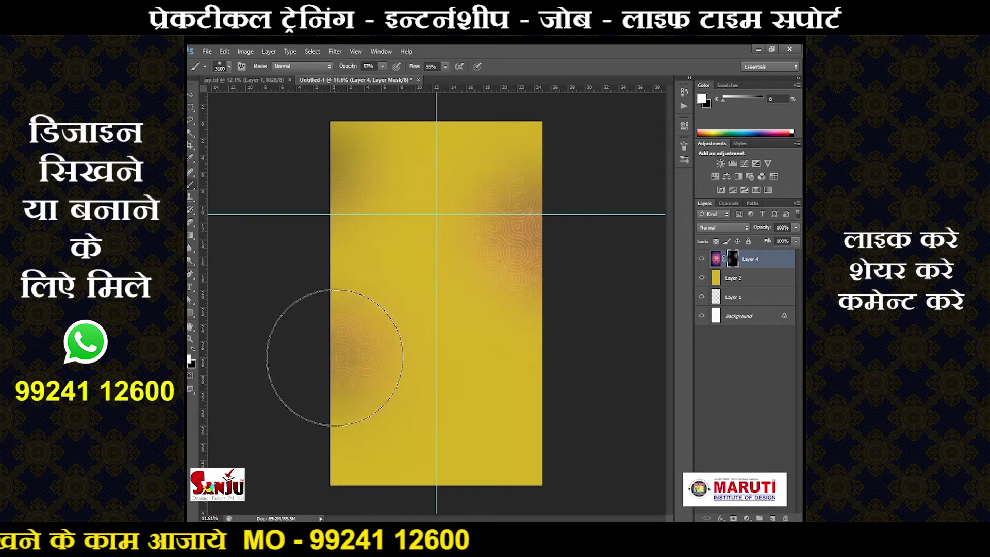
{"action": "left_click", "coordinate": [539, 407]}
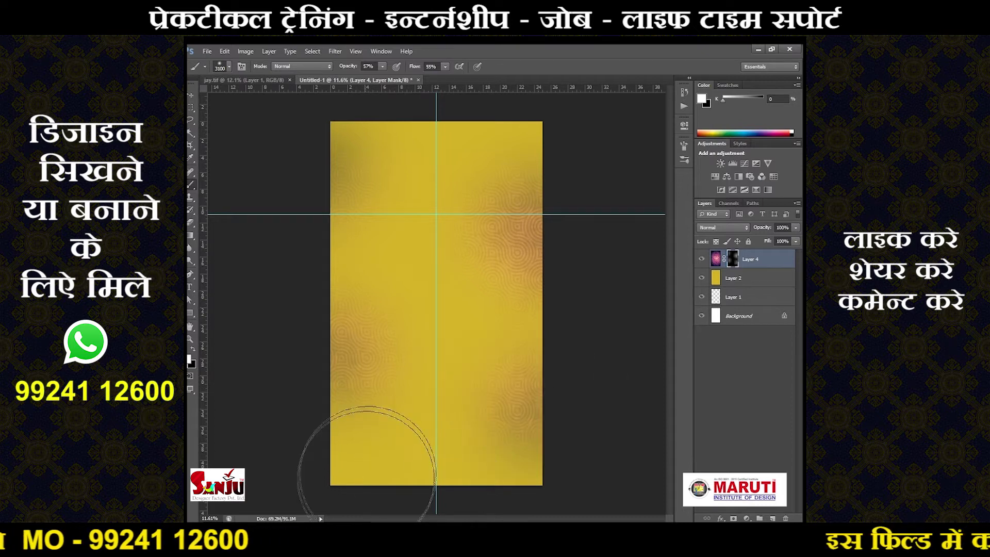
- Add more swirl dabs along the side edges, then close the Yandex image viewer
{"action": "left_click", "coordinate": [312, 206]}
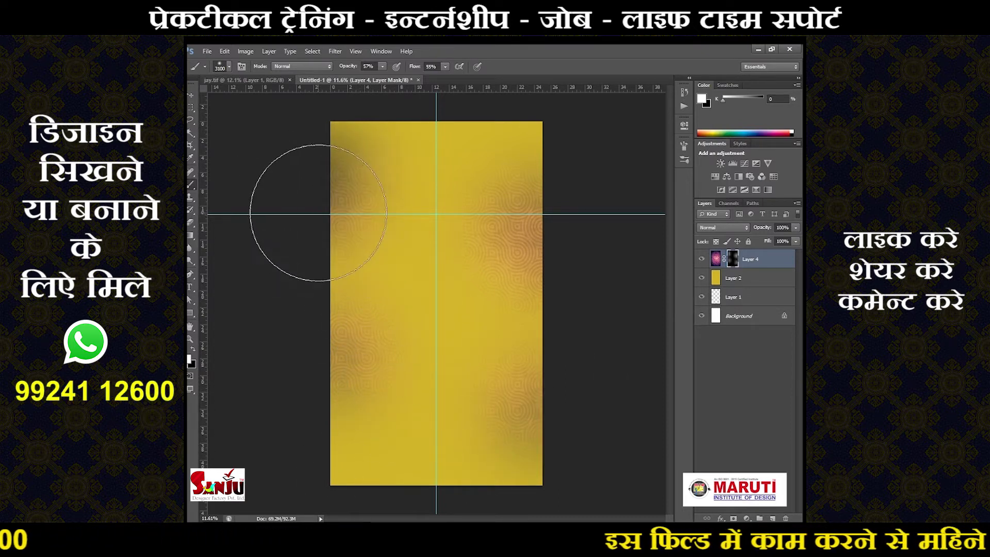
{"action": "left_click", "coordinate": [552, 243]}
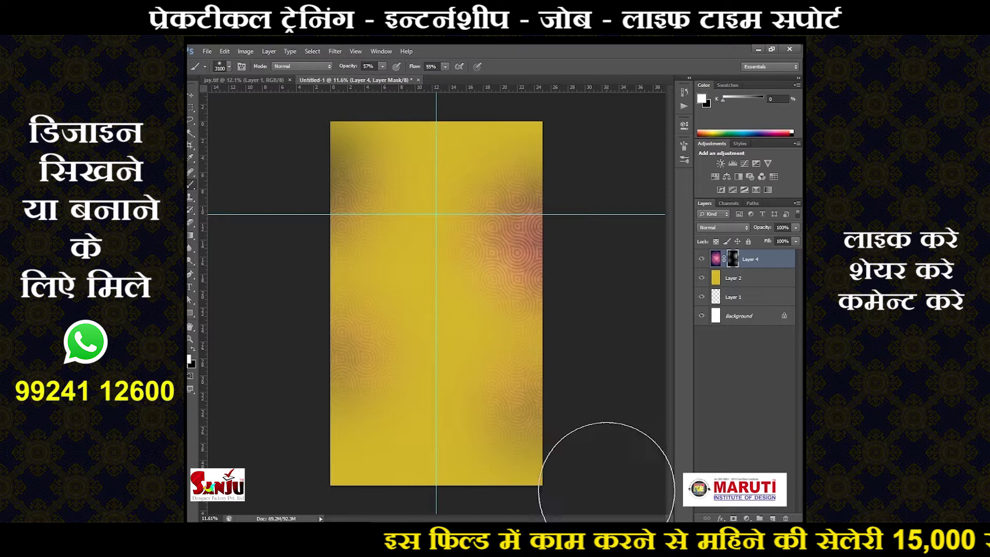
{"action": "left_click", "coordinate": [333, 361]}
{"action": "left_click", "coordinate": [538, 420]}
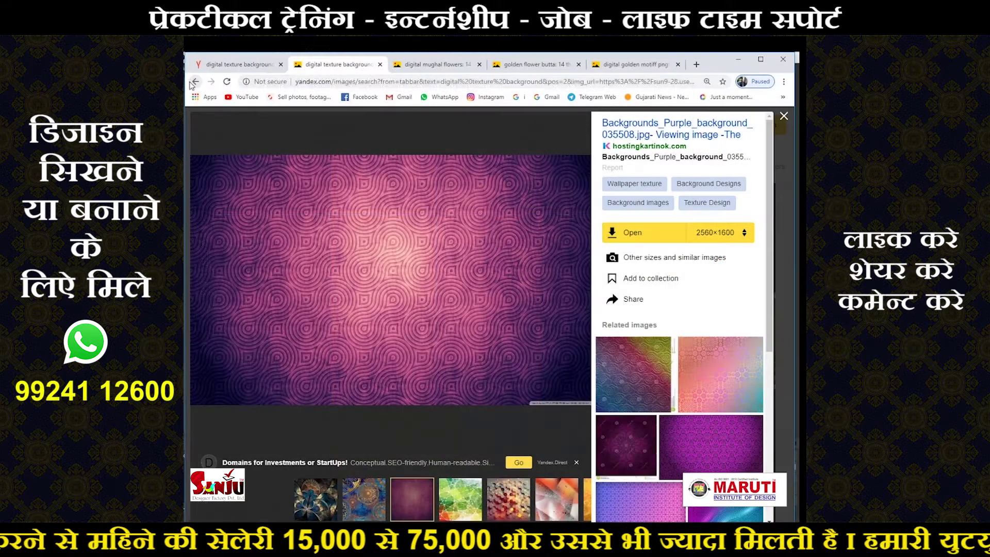
{"action": "left_click", "coordinate": [193, 81]}
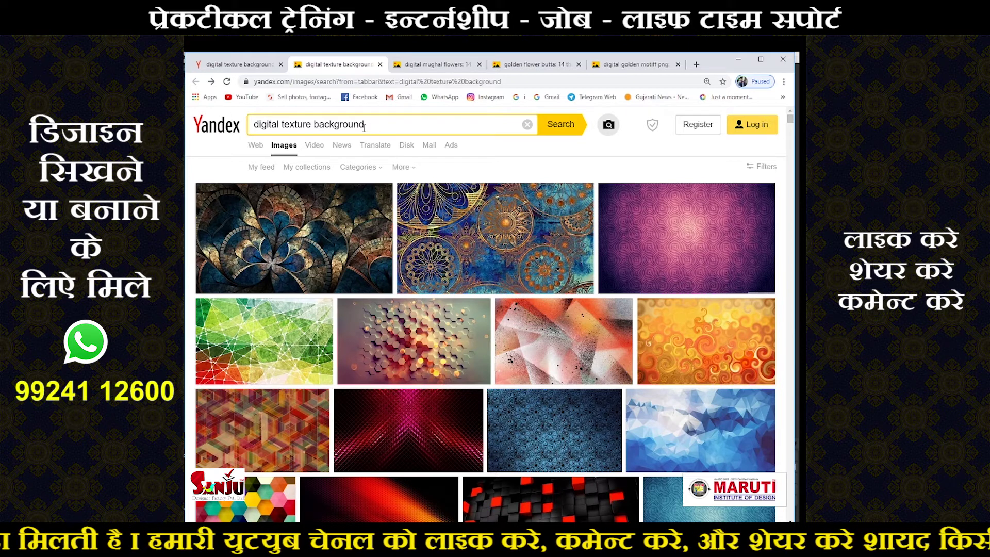
- Change the Yandex image search to 'digital paisley lace border'
{"action": "left_click_drag", "start_coordinate": [363, 126], "coordinate": [308, 125]}
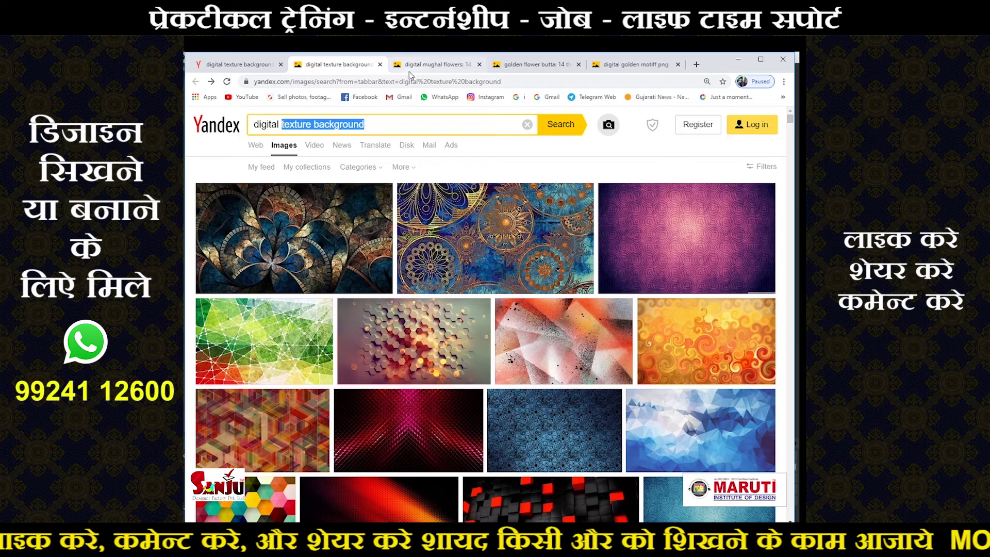
{"action": "type", "text": "paise"}
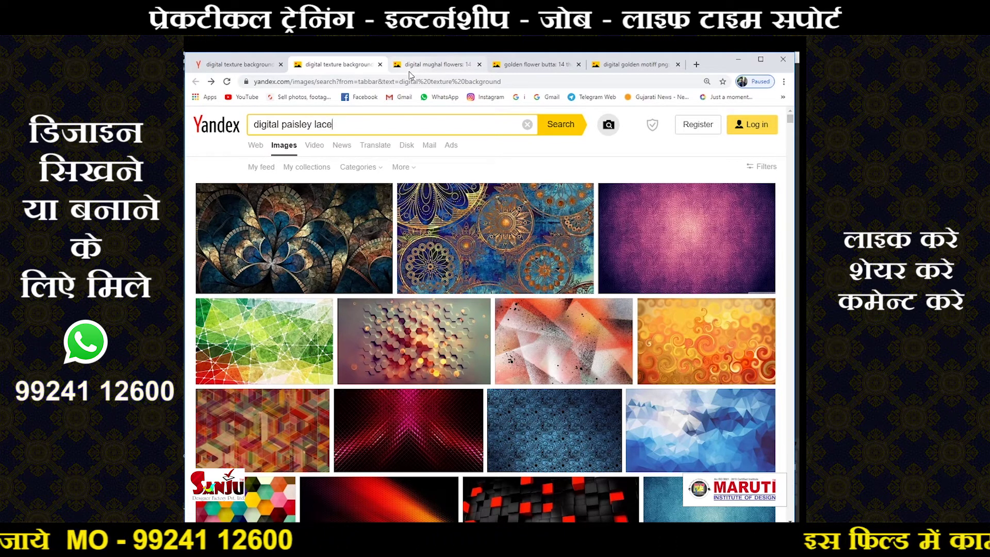
{"action": "key", "text": "Return"}
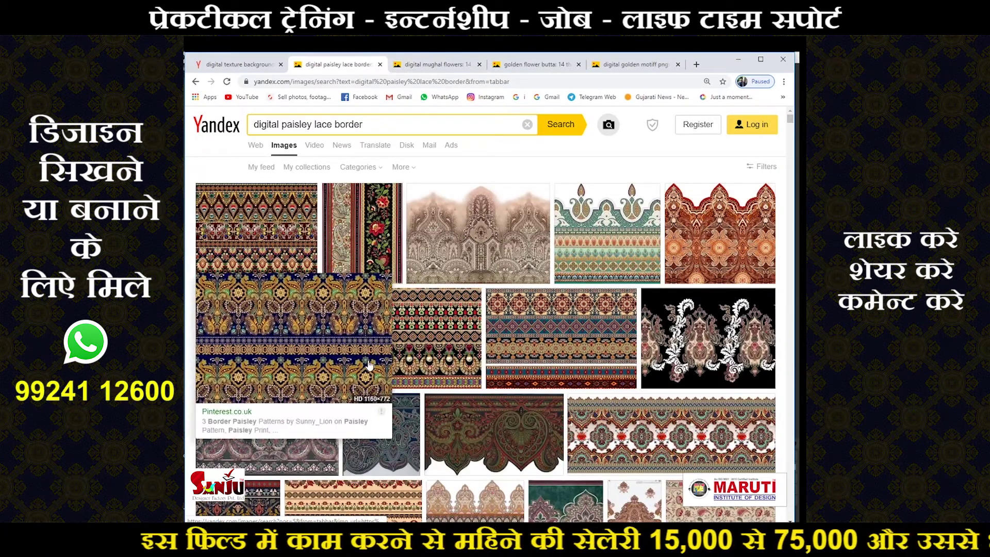
{"action": "mouse_move", "coordinate": [274, 246]}
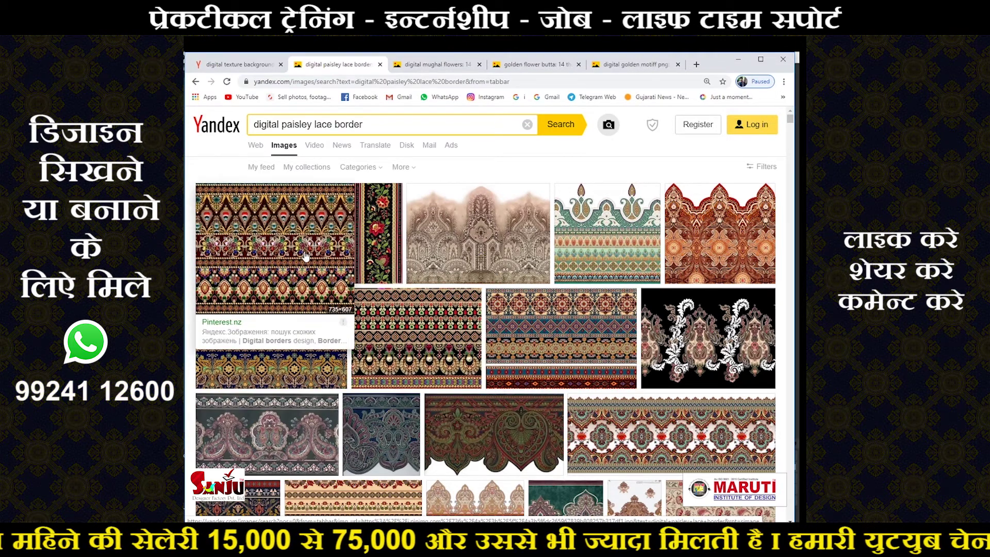
- Open a navy-and-gold paisley border image full size and bring up its copy options
{"action": "scroll", "coordinate": [606, 368], "scroll_direction": "down", "scroll_amount": 4}
{"action": "scroll", "coordinate": [608, 365], "scroll_direction": "down", "scroll_amount": 3}
{"action": "scroll", "coordinate": [611, 362], "scroll_direction": "down", "scroll_amount": 3}
{"action": "scroll", "coordinate": [614, 360], "scroll_direction": "down", "scroll_amount": 3}
{"action": "scroll", "coordinate": [614, 360], "scroll_direction": "down", "scroll_amount": 2}
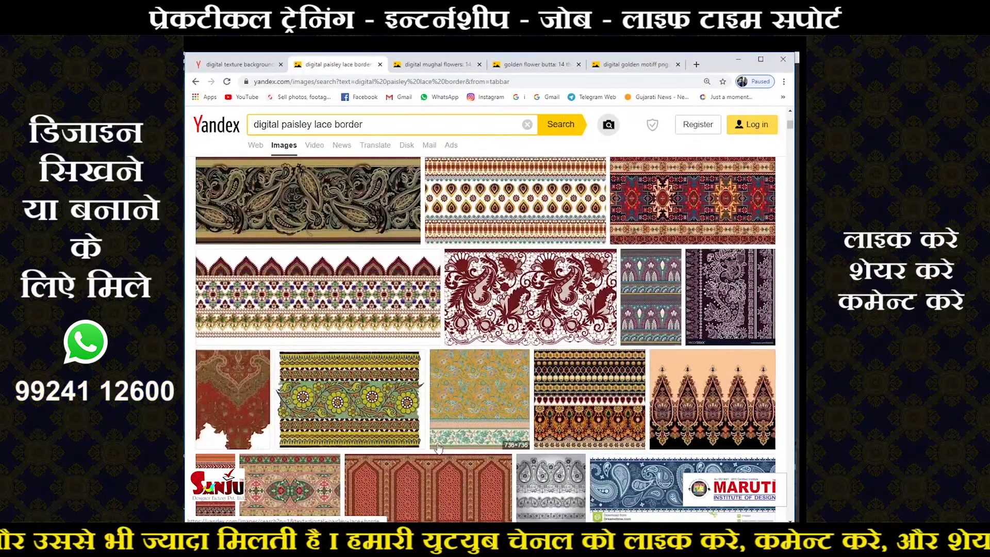
{"action": "scroll", "coordinate": [438, 448], "scroll_direction": "down", "scroll_amount": 2}
{"action": "mouse_move", "coordinate": [704, 359]}
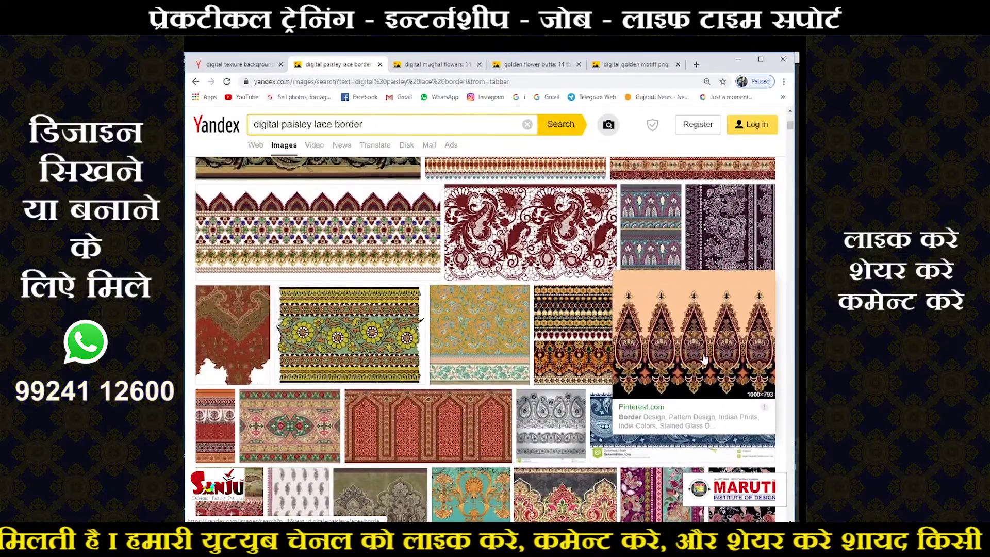
{"action": "scroll", "coordinate": [516, 341], "scroll_direction": "up", "scroll_amount": 5}
{"action": "scroll", "coordinate": [412, 330], "scroll_direction": "up", "scroll_amount": 5}
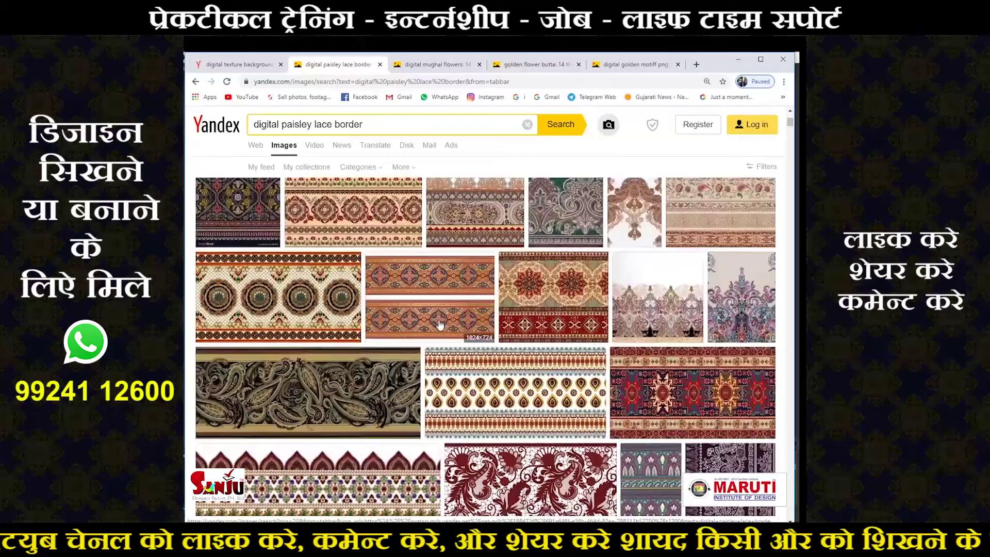
{"action": "scroll", "coordinate": [380, 323], "scroll_direction": "up", "scroll_amount": 5}
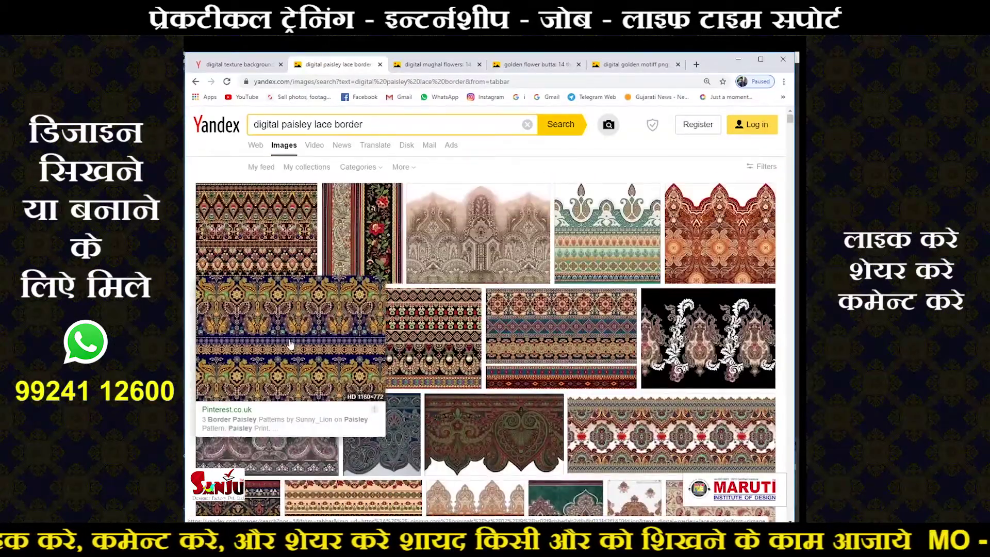
{"action": "left_click", "coordinate": [375, 338]}
{"action": "right_click", "coordinate": [431, 309]}
{"action": "right_click", "coordinate": [457, 320]}
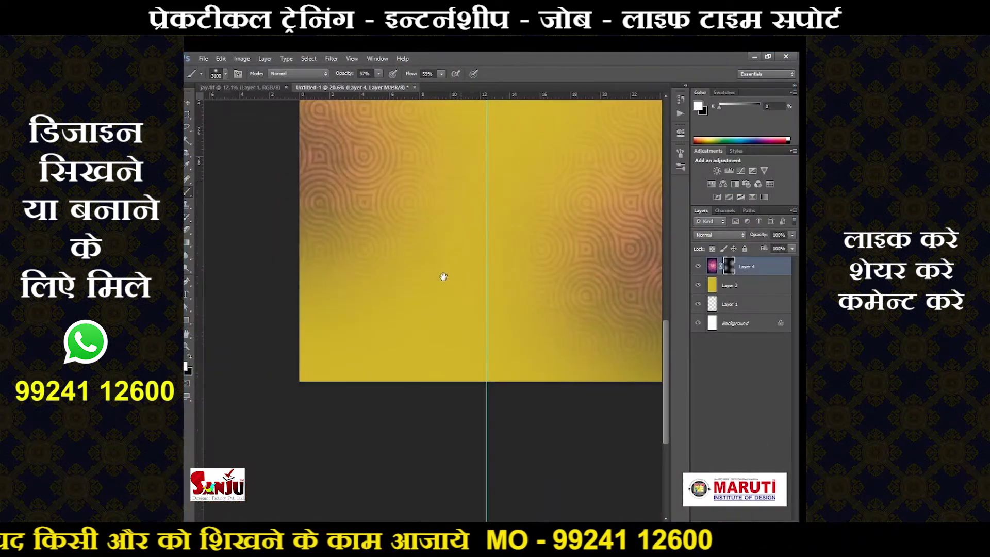
- Paste the paisley border, shrink it, and place it at the canvas's bottom-left edge
{"action": "key", "text": "ctrl+v"}
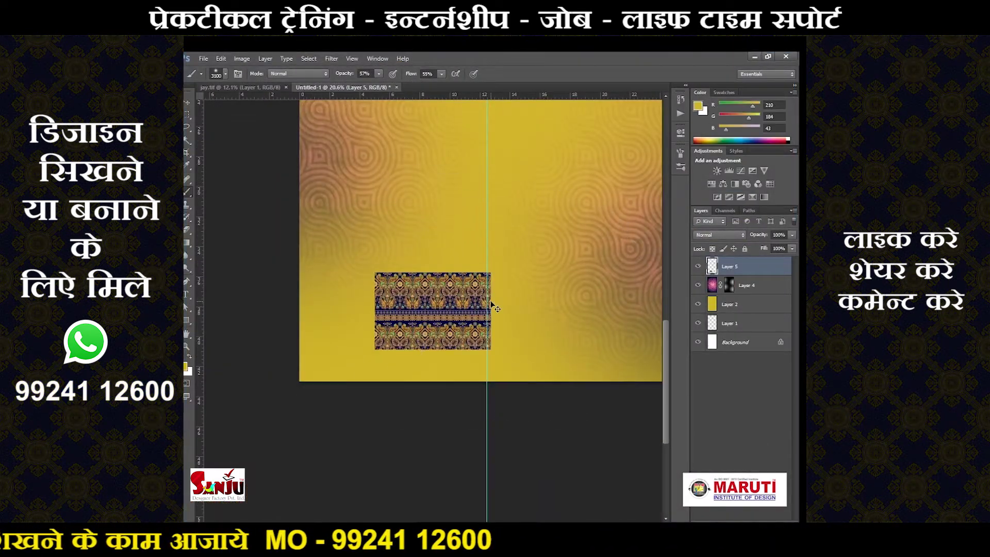
{"action": "key", "text": "ctrl+t"}
{"action": "left_click_drag", "start_coordinate": [438, 320], "coordinate": [397, 339]}
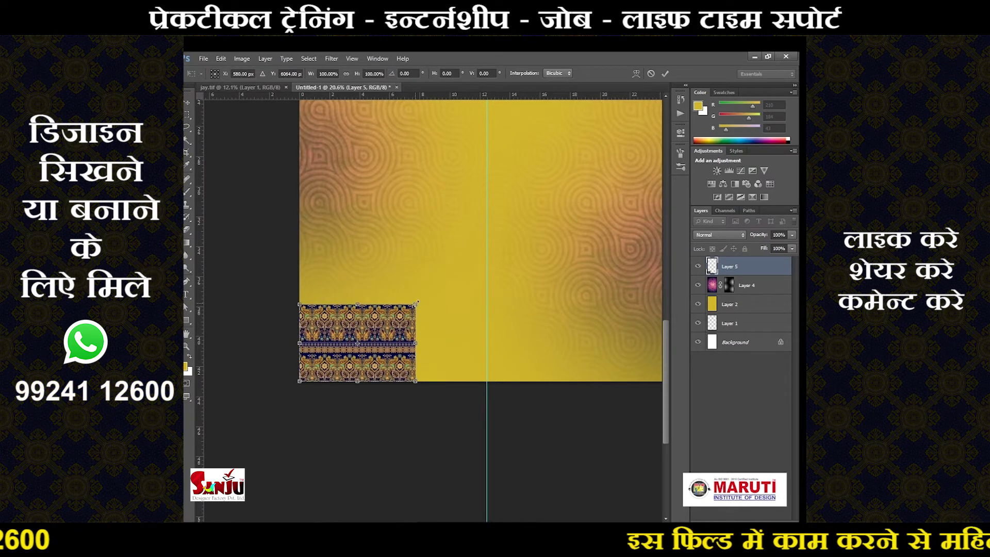
{"action": "left_click_drag", "start_coordinate": [417, 302], "coordinate": [386, 352]}
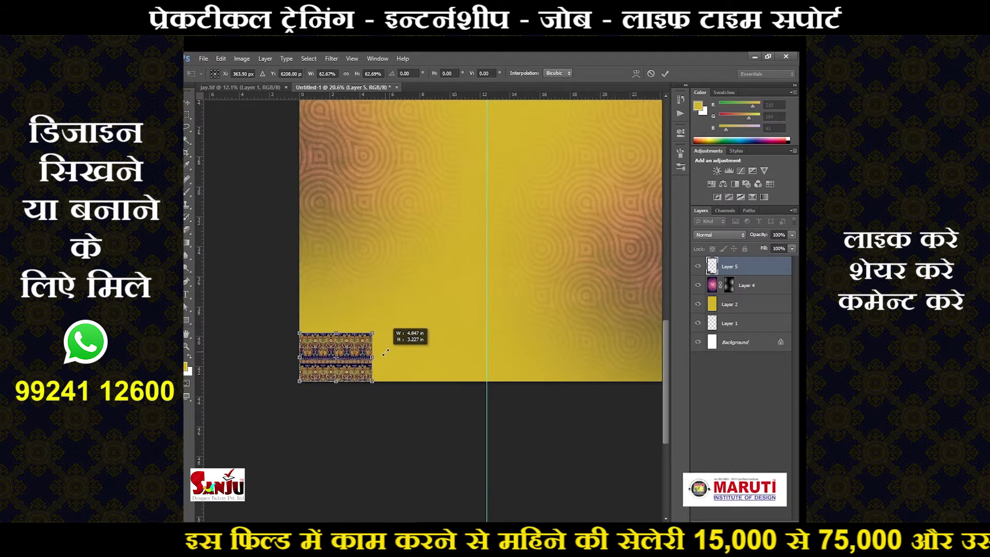
{"action": "scroll", "coordinate": [368, 354], "scroll_direction": "up", "scroll_amount": 2}
{"action": "scroll", "coordinate": [368, 353], "scroll_direction": "up", "scroll_amount": 2}
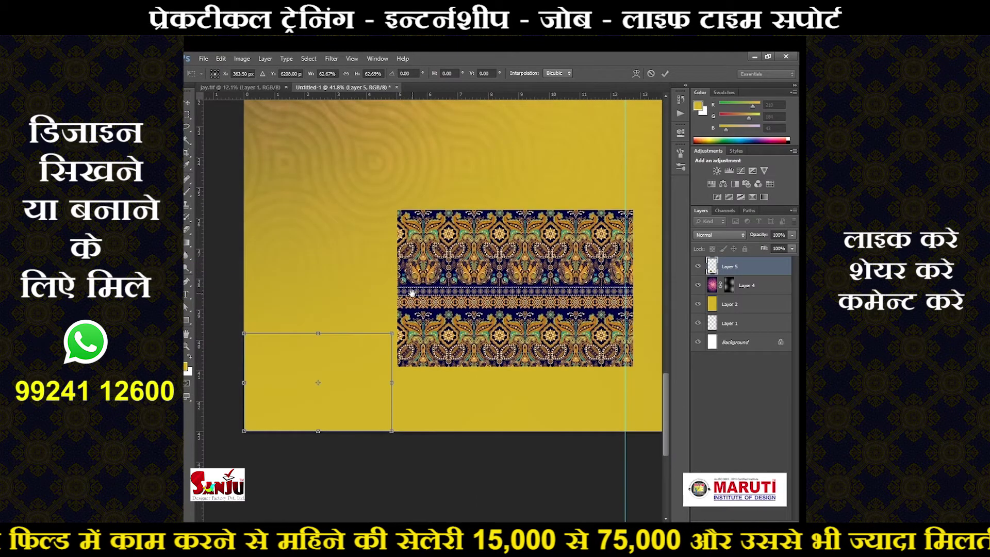
{"action": "key", "text": "Return"}
- Place a border copy to the right of the original and merge the two
{"action": "key", "text": "b"}
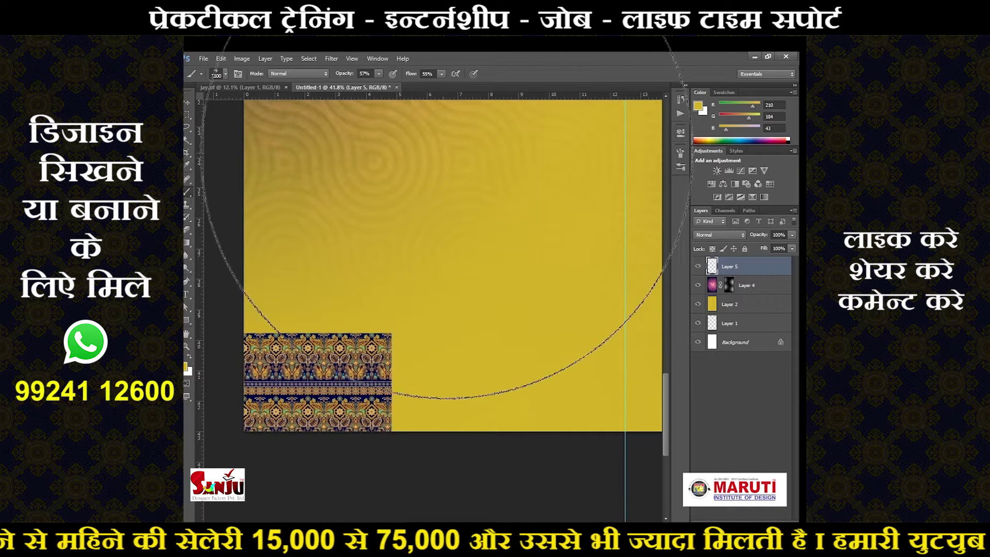
{"action": "key", "text": "ctrl+t"}
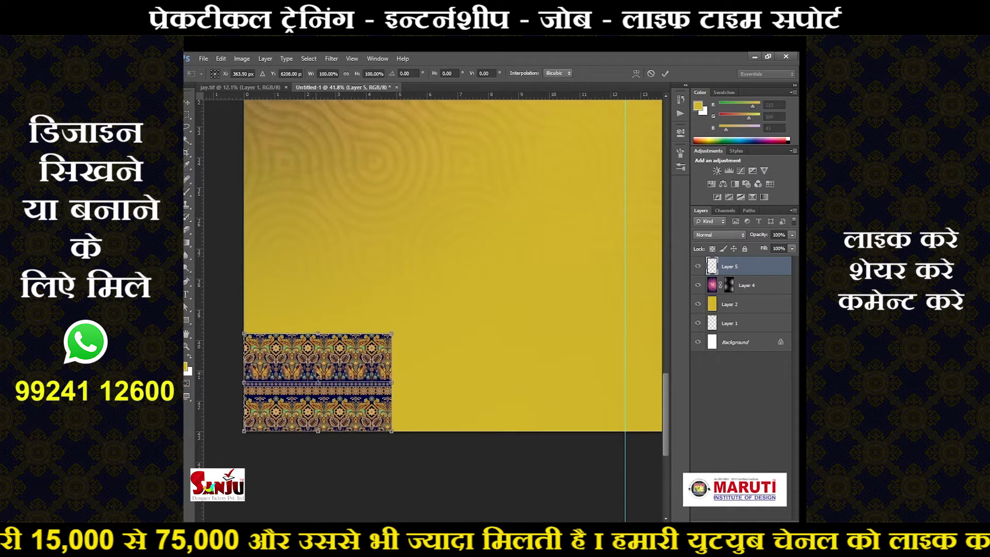
{"action": "mouse_move", "coordinate": [292, 361]}
{"action": "left_mouse_down"}
{"action": "mouse_move", "coordinate": [438, 360]}
{"action": "mouse_move", "coordinate": [413, 356]}
{"action": "left_mouse_up"}
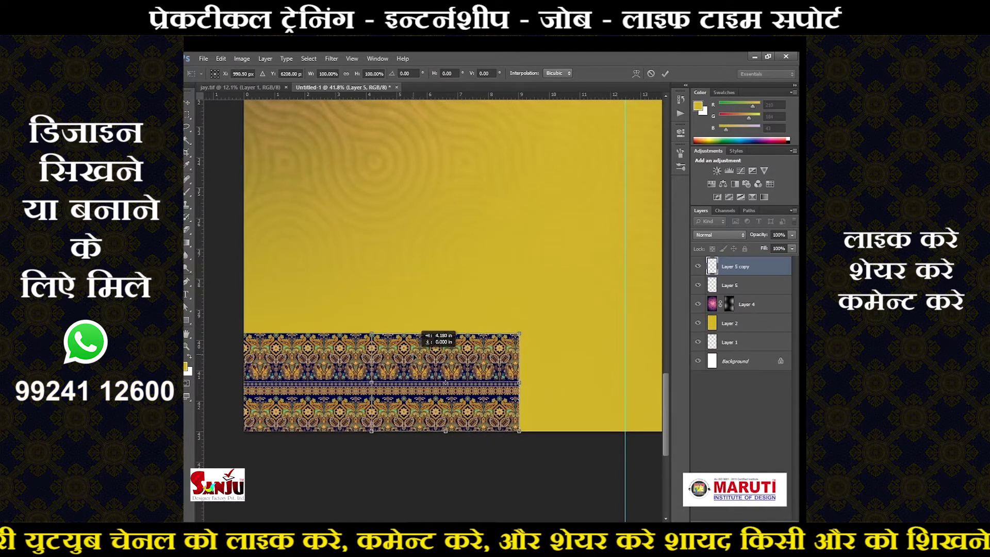
{"action": "key", "text": "Return"}
{"action": "key", "text": "ctrl+e"}
{"action": "key", "text": "b"}
{"action": "scroll", "coordinate": [418, 334], "scroll_direction": "down", "scroll_amount": 3}
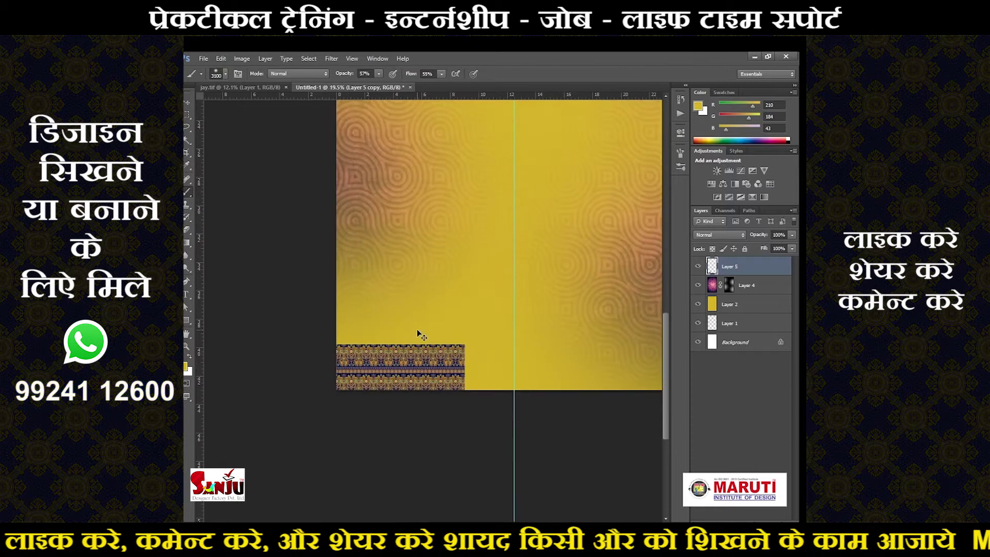
- Step-repeat the offset border copy along the bottom with Ctrl+Alt+Shift+T
{"action": "key", "text": "ctrl+t"}
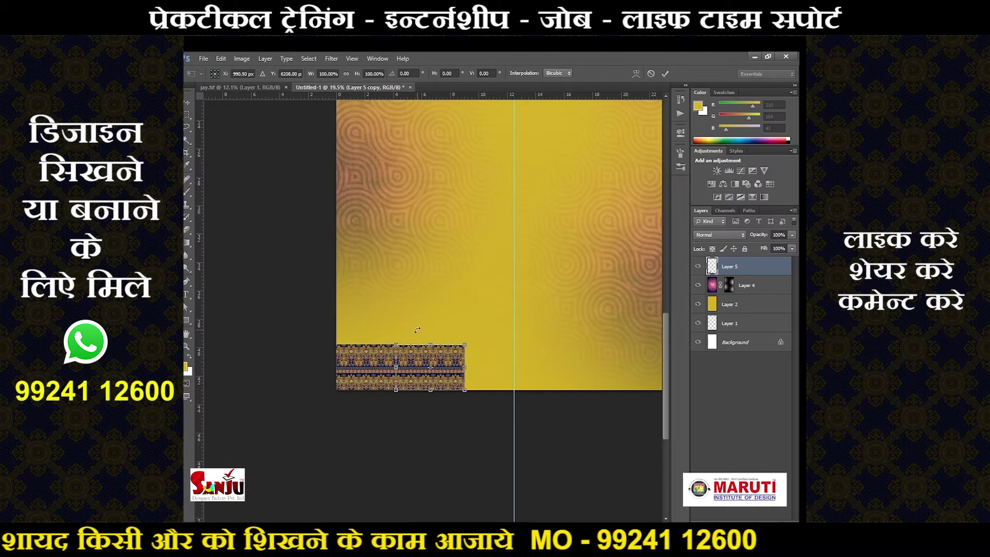
{"action": "key", "text": "Escape"}
{"action": "key", "text": "ctrl+z"}
{"action": "key", "text": "ctrl+alt+shift+t"}
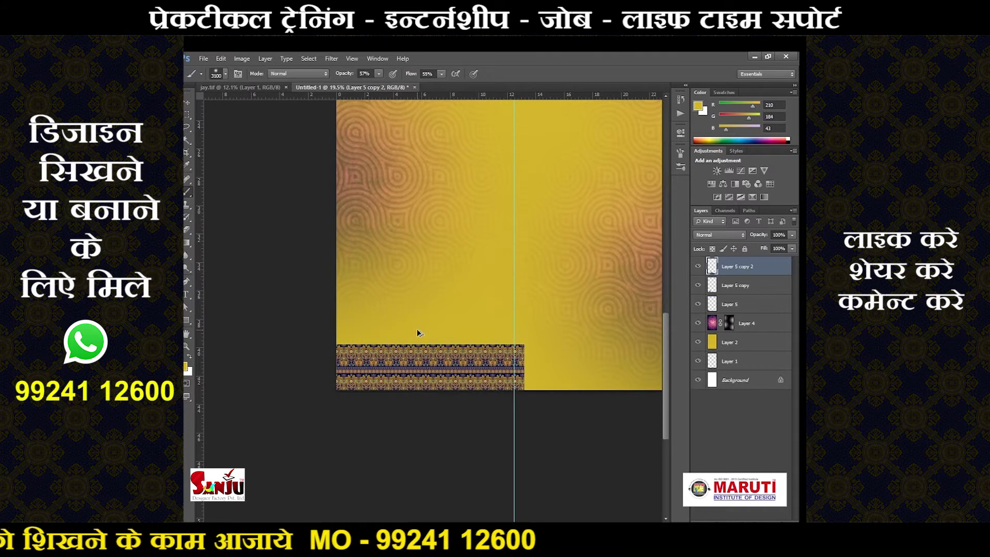
{"action": "key", "text": "ctrl+alt+shift+t"}
{"action": "key", "text": "ctrl+alt+shift+t"}
{"action": "key", "text": "ctrl+alt+shift+t"}
{"action": "key", "text": "ctrl+alt+shift+t"}
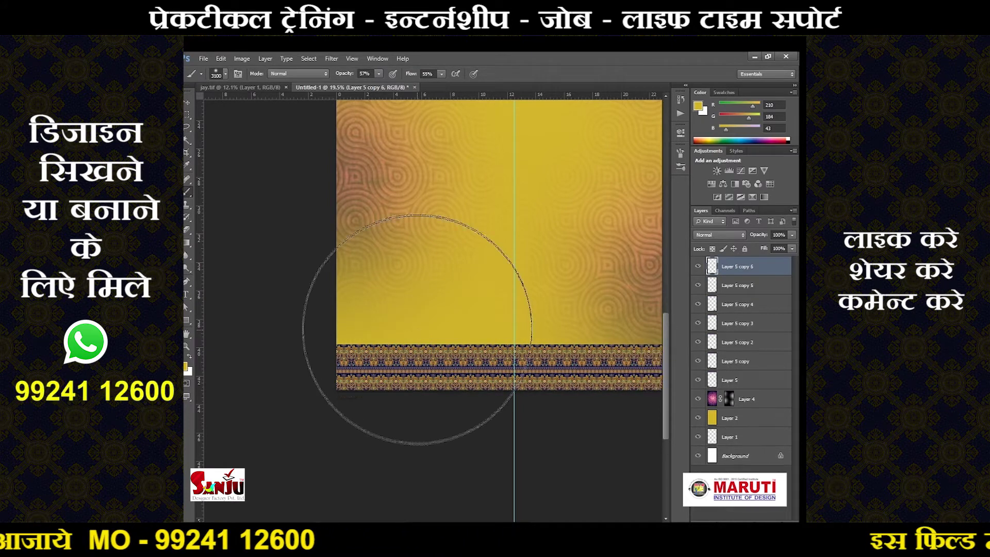
{"action": "scroll", "coordinate": [418, 309], "scroll_direction": "down", "scroll_amount": 3}
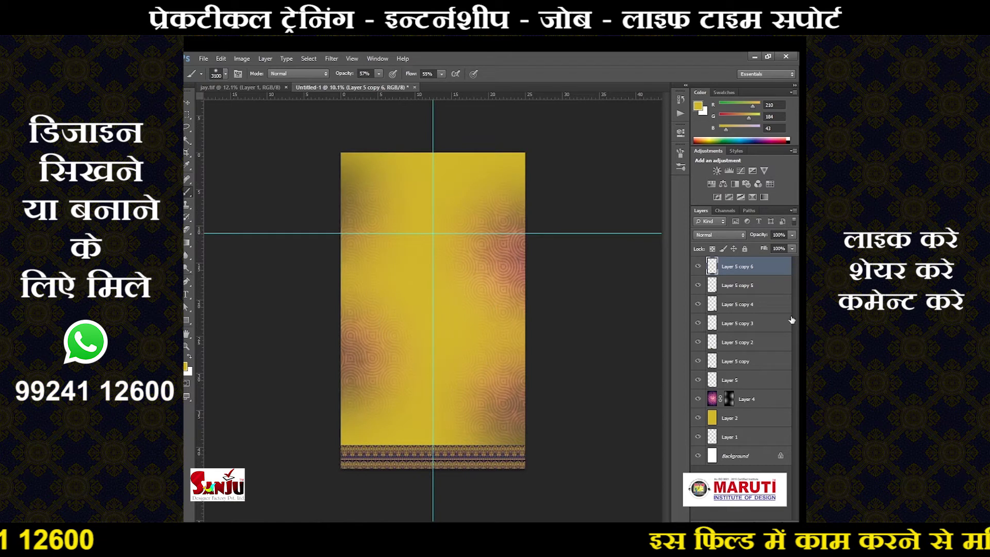
- Merge the border copies, apply Layer 4's mask, and set that layer to Multiply
{"action": "left_click", "coordinate": [770, 383], "text": "shift"}
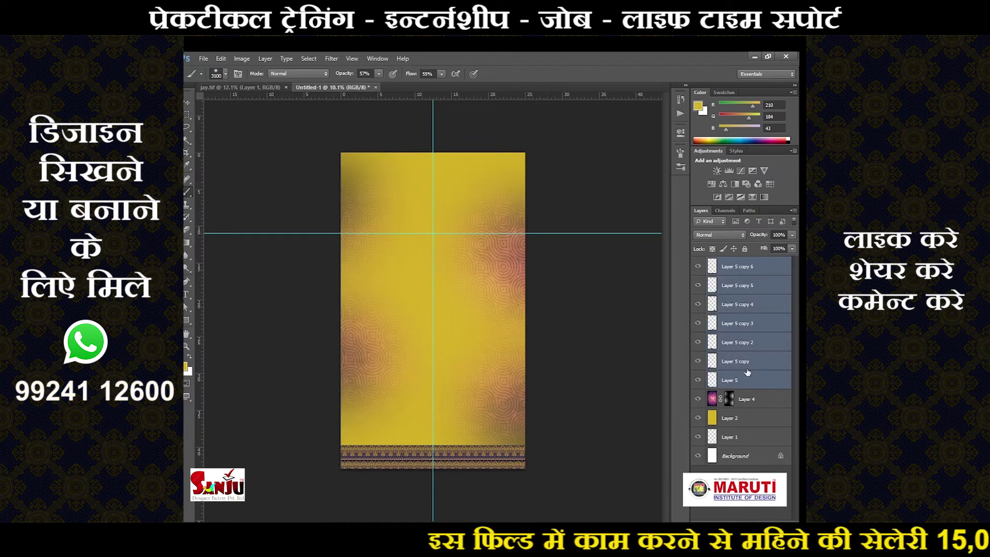
{"action": "key", "text": "ctrl+e"}
{"action": "left_click", "coordinate": [728, 285]}
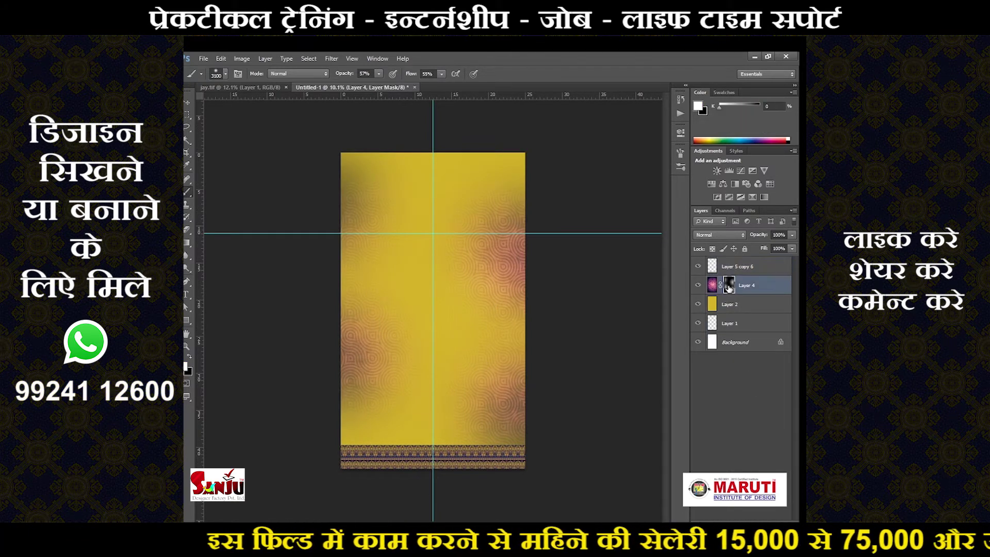
{"action": "right_click", "coordinate": [728, 287]}
{"action": "left_click", "coordinate": [723, 319]}
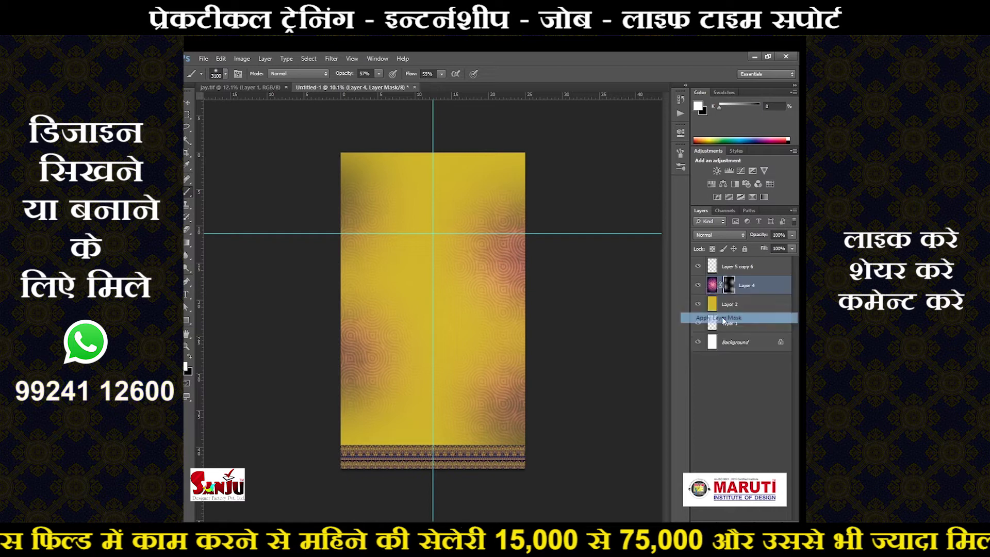
{"action": "left_click", "coordinate": [735, 238]}
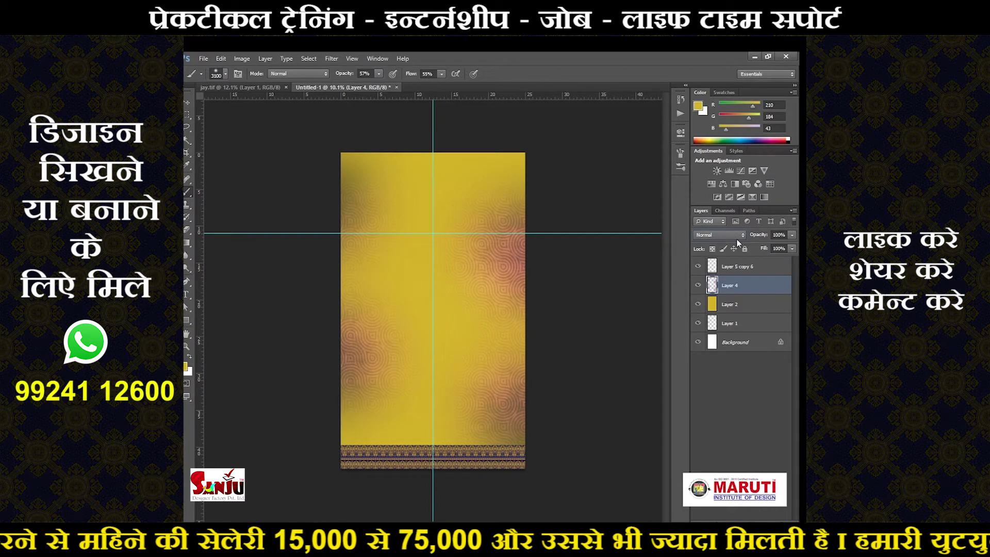
{"action": "key", "text": "Down"}
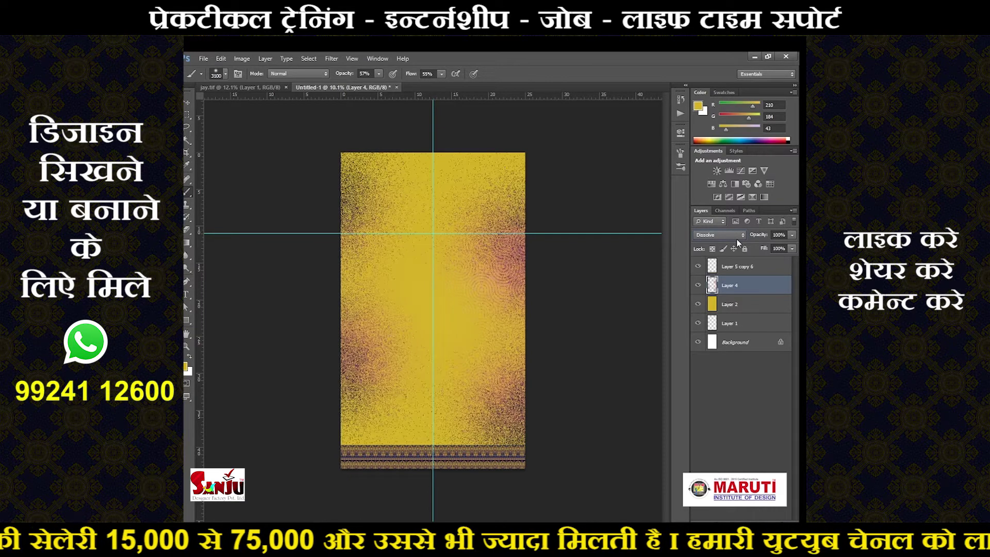
{"action": "key", "text": "Down"}
{"action": "key", "text": "Down"}
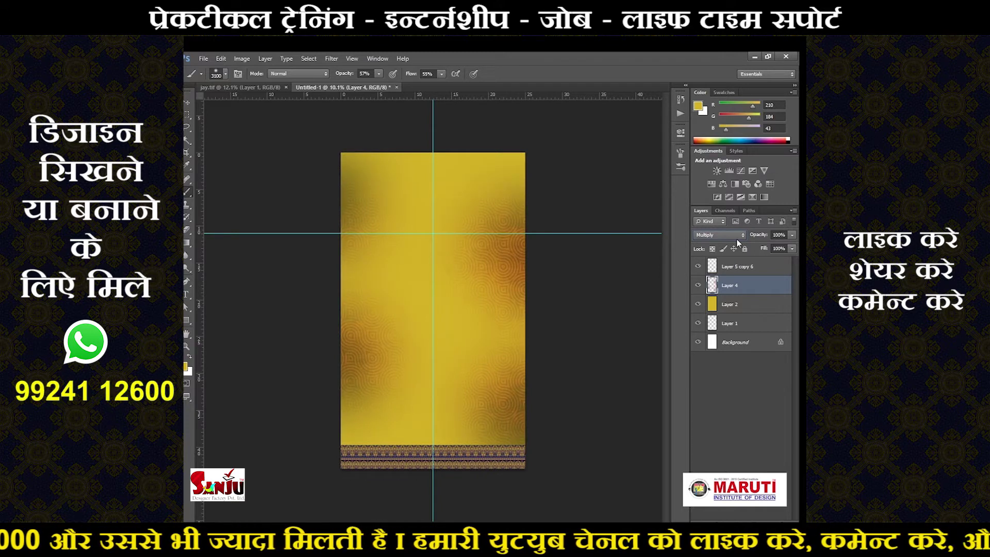
- Scale the merged paisley strip on Layer 5 copy 6 to the exact canvas width
{"action": "left_click", "coordinate": [758, 268]}
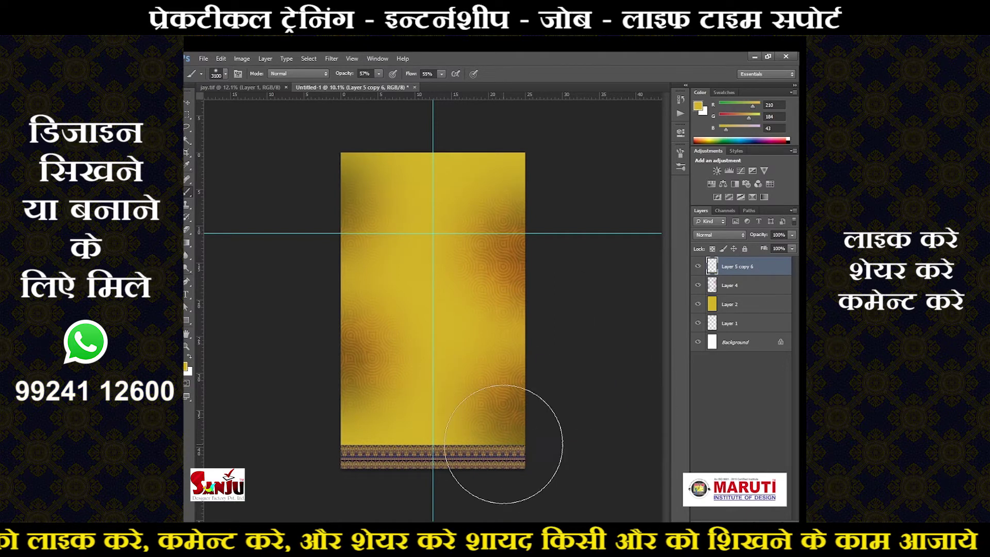
{"action": "scroll", "coordinate": [502, 441], "scroll_direction": "up", "scroll_amount": 2}
{"action": "scroll", "coordinate": [577, 438], "scroll_direction": "up", "scroll_amount": 1}
{"action": "left_click_drag", "start_coordinate": [611, 387], "coordinate": [594, 342]}
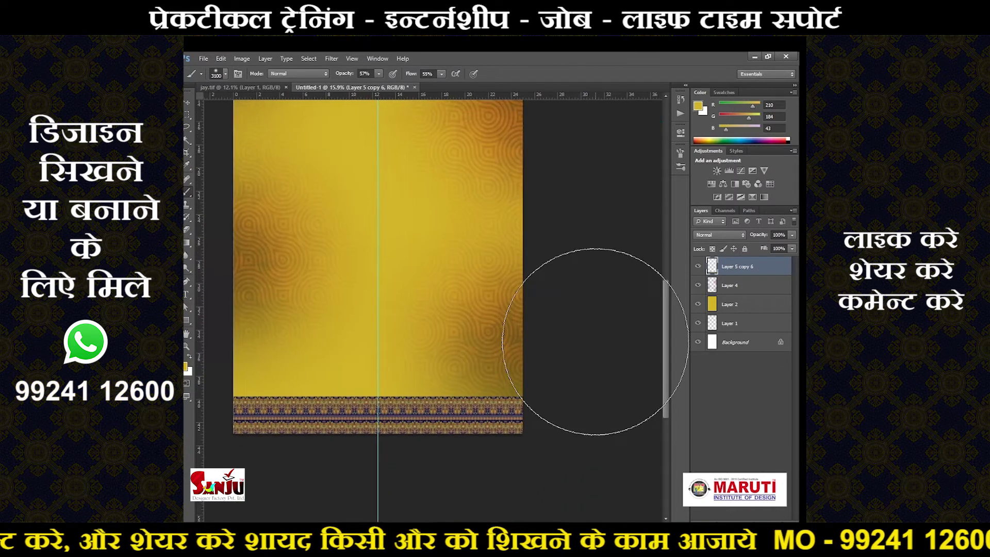
{"action": "key", "text": "ctrl+t"}
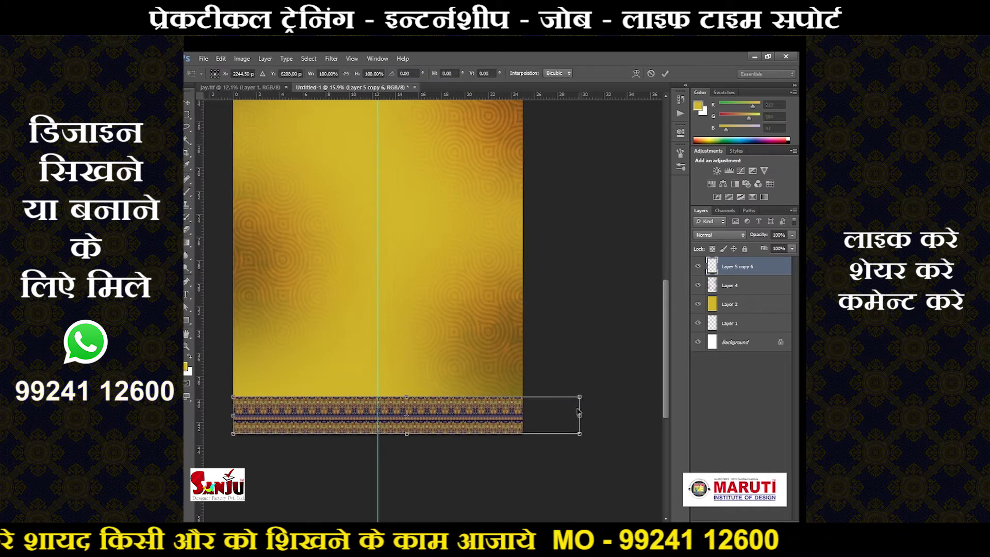
{"action": "left_click_drag", "start_coordinate": [578, 397], "coordinate": [477, 422]}
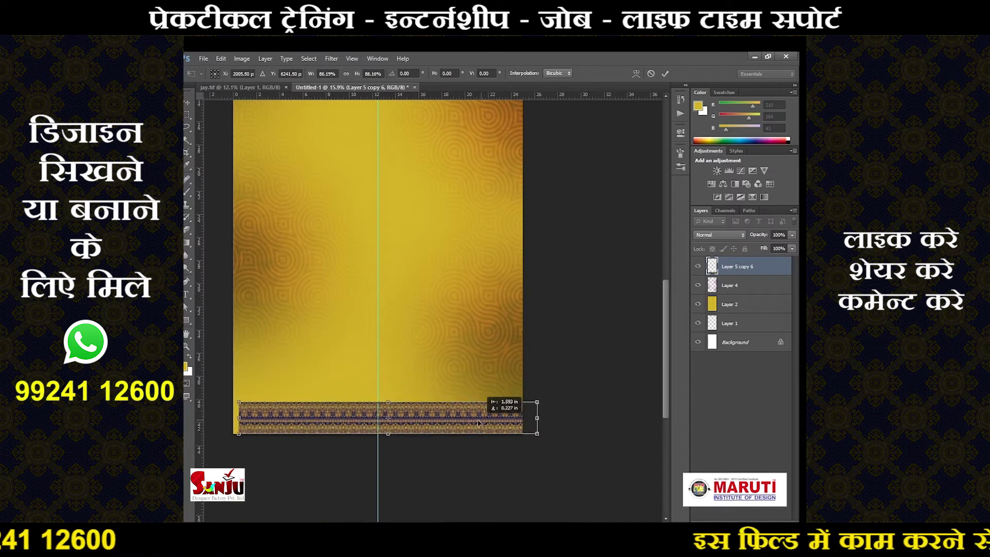
{"action": "left_click_drag", "start_coordinate": [534, 401], "coordinate": [526, 407]}
{"action": "key", "text": "Return"}
{"action": "key", "text": "b"}
{"action": "scroll", "coordinate": [546, 407], "scroll_direction": "down", "scroll_amount": 3}
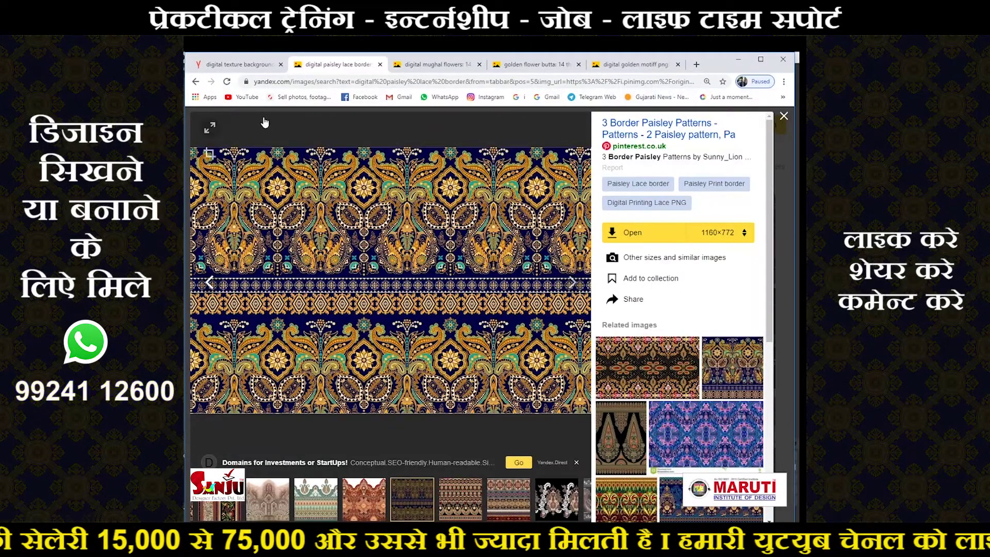
- Open the peach-and-maroon paisley border from the lace border results full size and copy it
{"action": "left_click", "coordinate": [196, 82]}
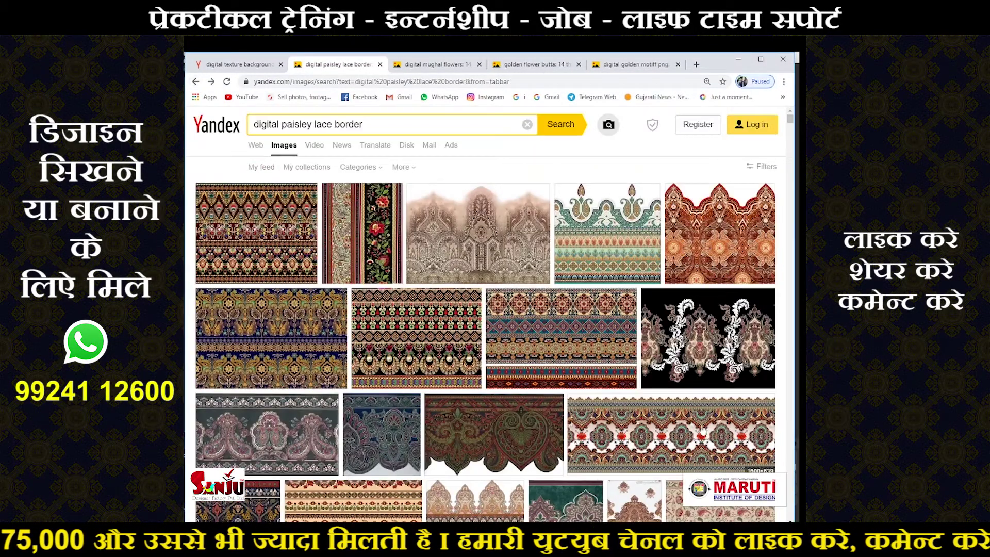
{"action": "scroll", "coordinate": [688, 340], "scroll_direction": "down", "scroll_amount": 5}
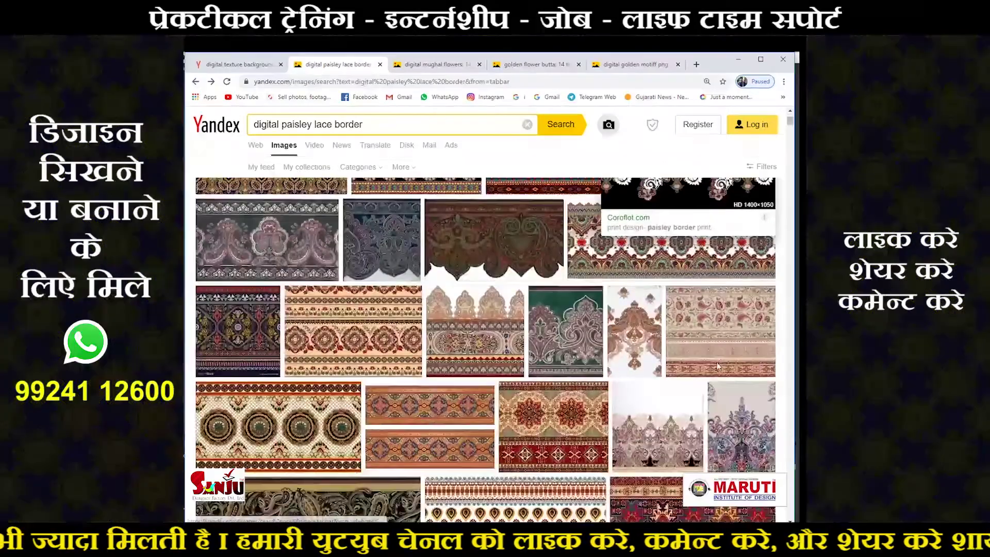
{"action": "scroll", "coordinate": [696, 413], "scroll_direction": "down", "scroll_amount": 5}
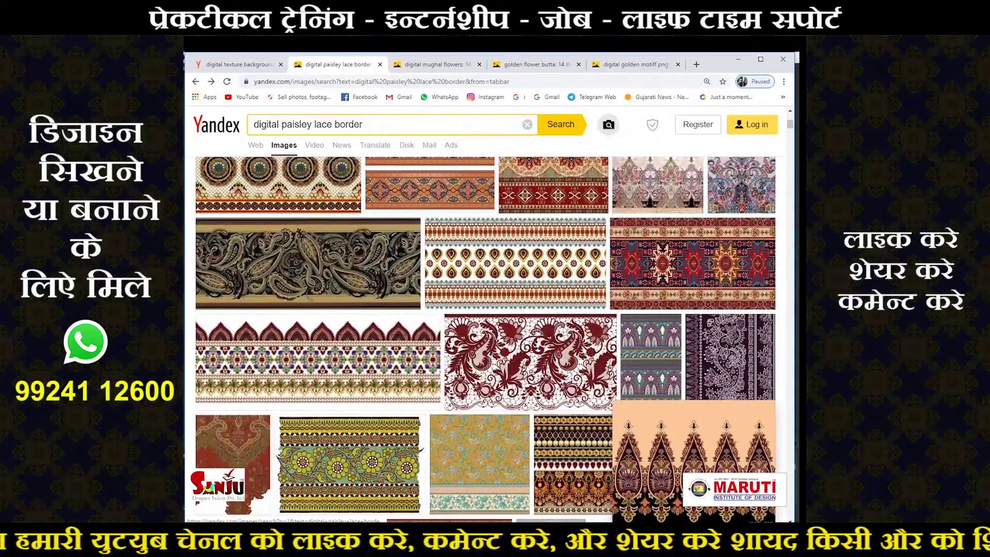
{"action": "left_click", "coordinate": [707, 508]}
{"action": "right_click", "coordinate": [474, 330]}
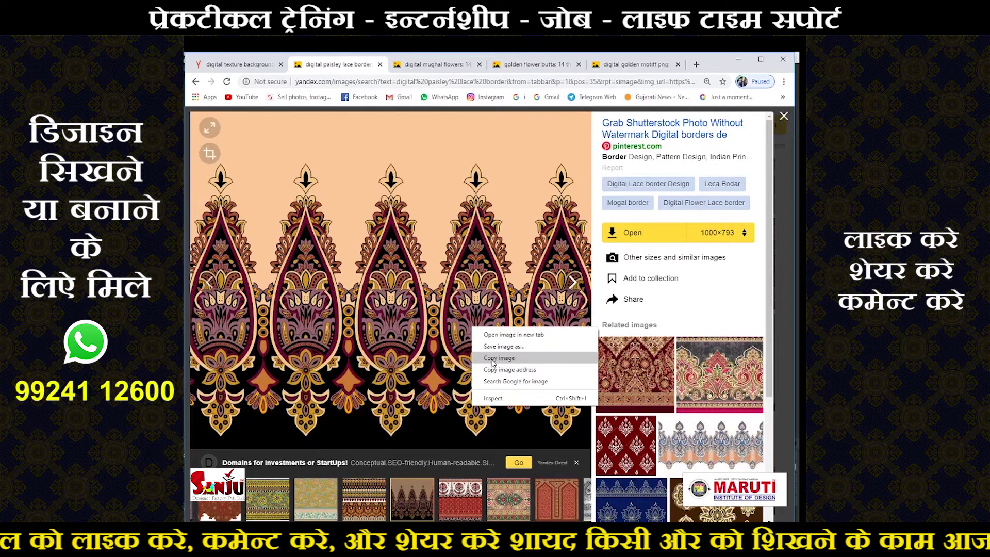
{"action": "left_click", "coordinate": [497, 358]}
{"action": "key", "text": "alt+Tab"}
{"action": "key", "text": "alt+Tab"}
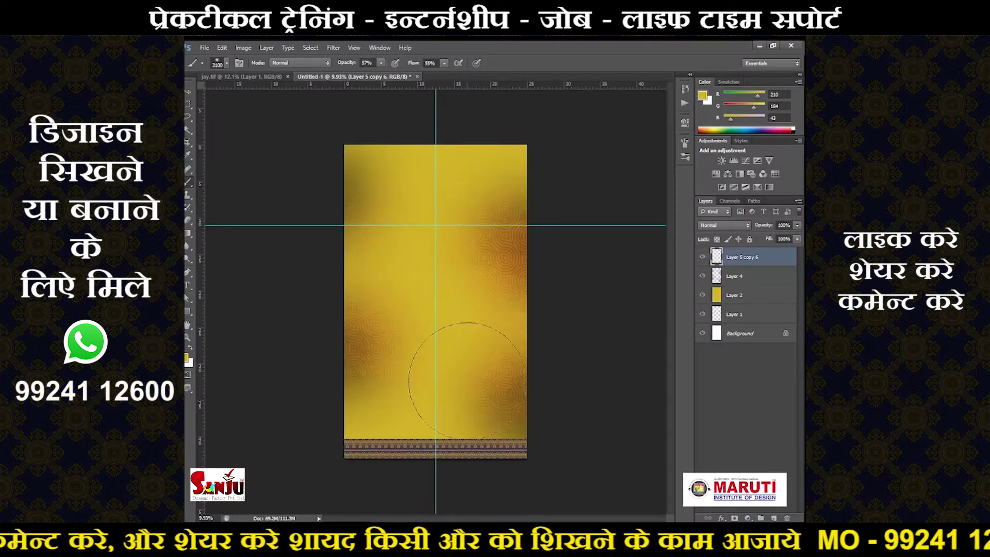
- Paste the paisley border and delete its peach background and black strip with the Magic Wand
{"action": "key", "text": "ctrl+v"}
{"action": "scroll", "coordinate": [356, 154], "scroll_direction": "up", "scroll_amount": 3}
{"action": "scroll", "coordinate": [356, 144], "scroll_direction": "up", "scroll_amount": 2}
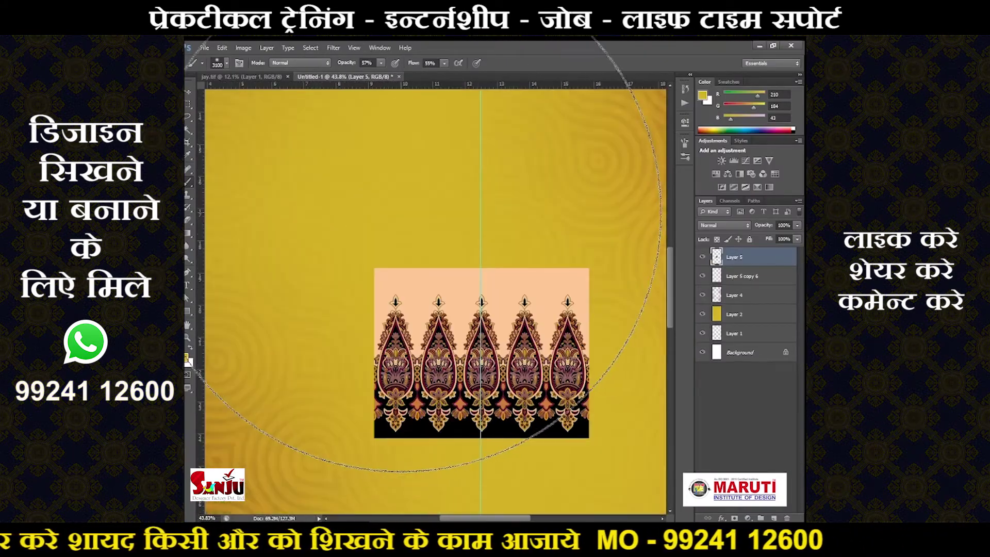
{"action": "key", "text": "w"}
{"action": "left_click", "coordinate": [425, 291]}
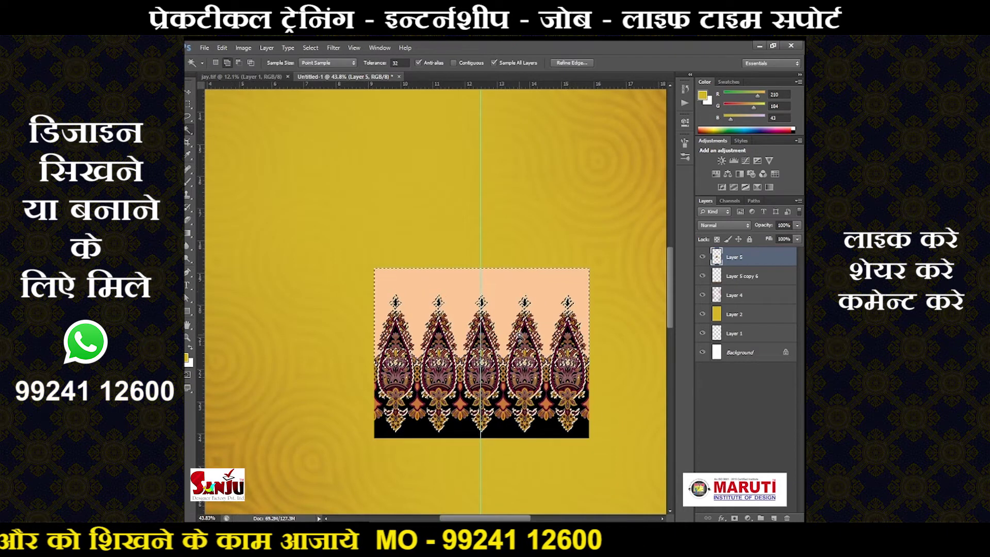
{"action": "key", "text": "Delete"}
{"action": "key", "text": "ctrl+d"}
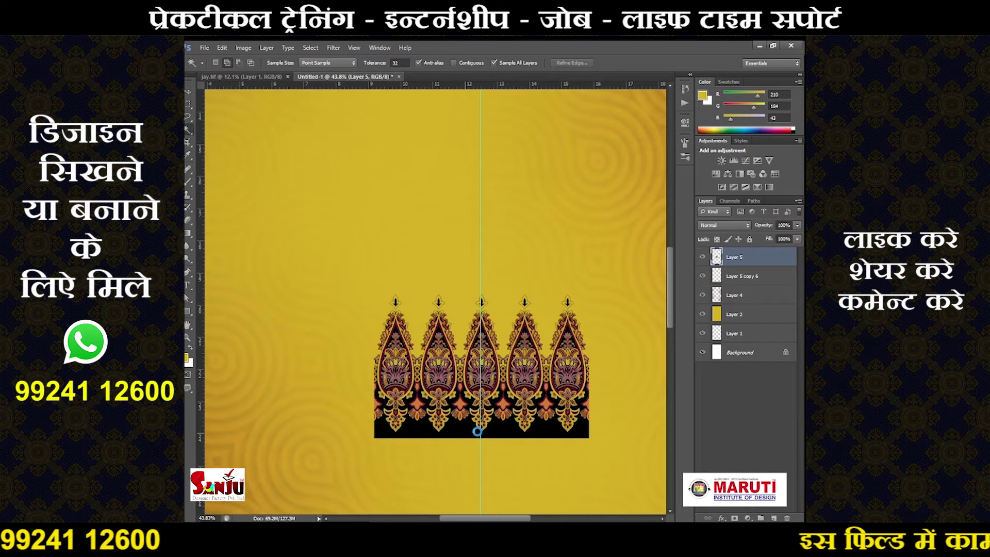
{"action": "left_click", "coordinate": [477, 430]}
{"action": "key", "text": "Delete"}
{"action": "key", "text": "ctrl+d"}
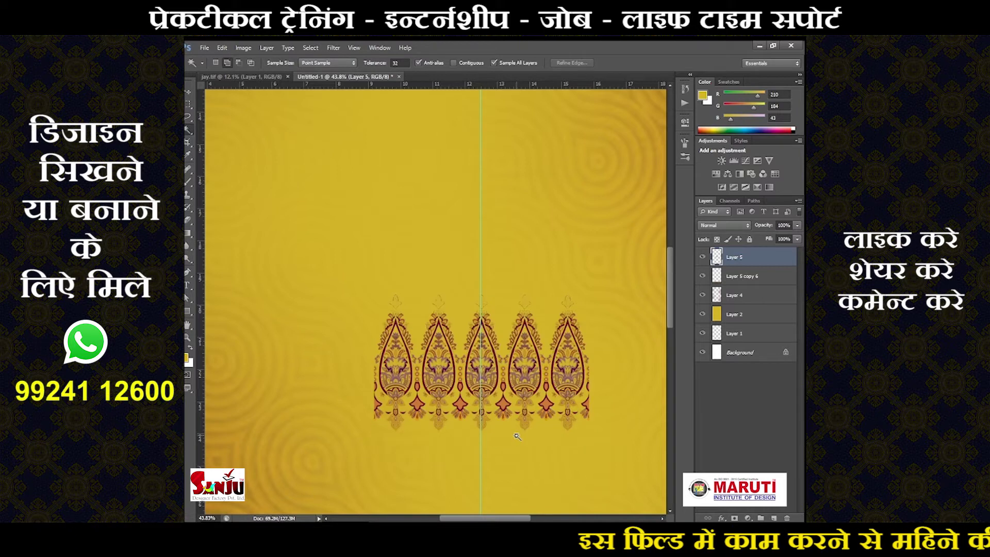
{"action": "scroll", "coordinate": [517, 437], "scroll_direction": "down", "scroll_amount": 4}
- Shrink the paisley row to about 40% and place it above the bottom border's left end
{"action": "key", "text": "ctrl+t"}
{"action": "left_click_drag", "start_coordinate": [591, 206], "coordinate": [461, 436]}
{"action": "scroll", "coordinate": [531, 393], "scroll_direction": "up", "scroll_amount": 1}
{"action": "scroll", "coordinate": [584, 362], "scroll_direction": "up", "scroll_amount": 1}
{"action": "left_click_drag", "start_coordinate": [584, 362], "coordinate": [581, 360]}
{"action": "mouse_move", "coordinate": [537, 299]}
{"action": "left_mouse_down"}
{"action": "mouse_move", "coordinate": [464, 343]}
{"action": "mouse_move", "coordinate": [414, 398]}
{"action": "mouse_move", "coordinate": [389, 410]}
{"action": "left_mouse_up"}
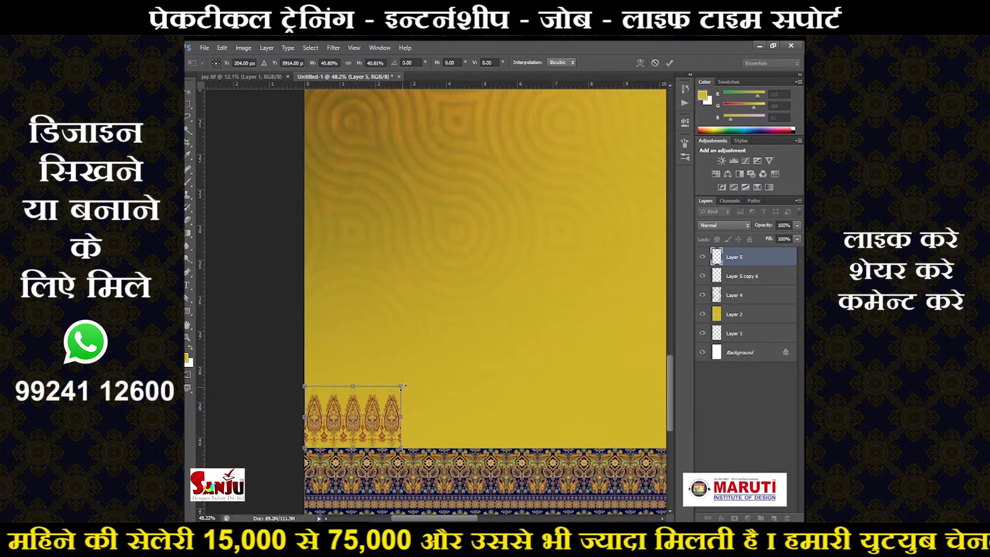
{"action": "key", "text": "Return"}
{"action": "key", "text": "w"}
{"action": "scroll", "coordinate": [582, 384], "scroll_direction": "up", "scroll_amount": 2}
{"action": "scroll", "coordinate": [583, 384], "scroll_direction": "up", "scroll_amount": 2}
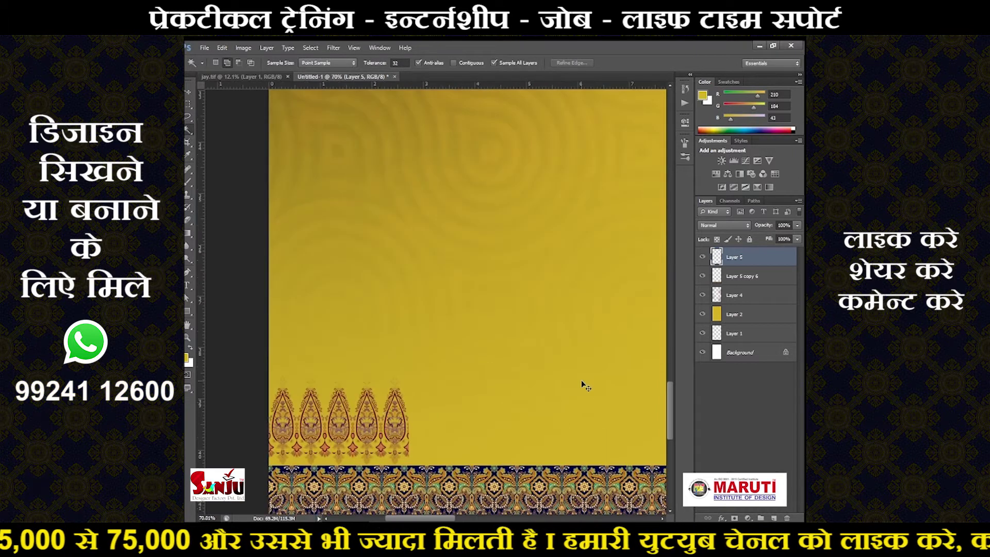
- Recolour the paisley row with Hue/Saturation, lowering lightness and shifting hue slightly
{"action": "key", "text": "ctrl+u"}
{"action": "left_click_drag", "start_coordinate": [658, 406], "coordinate": [649, 407]}
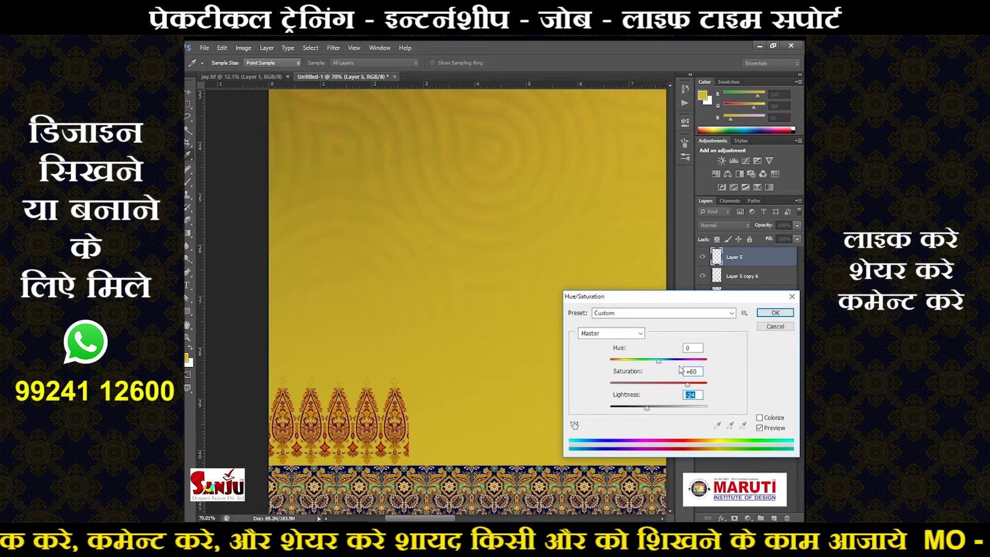
{"action": "left_click_drag", "start_coordinate": [658, 361], "coordinate": [656, 363]}
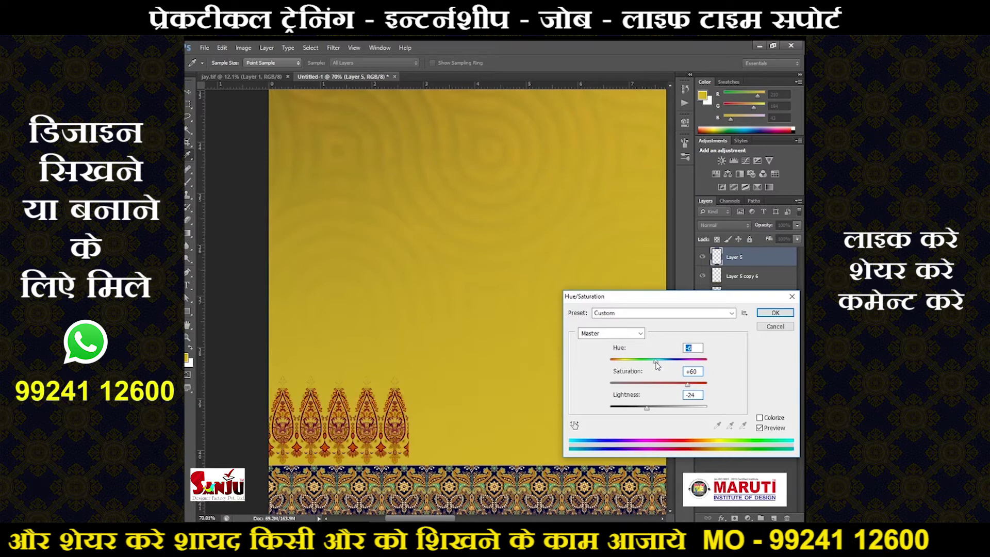
{"action": "key", "text": "Return"}
{"action": "scroll", "coordinate": [404, 304], "scroll_direction": "down", "scroll_amount": 3}
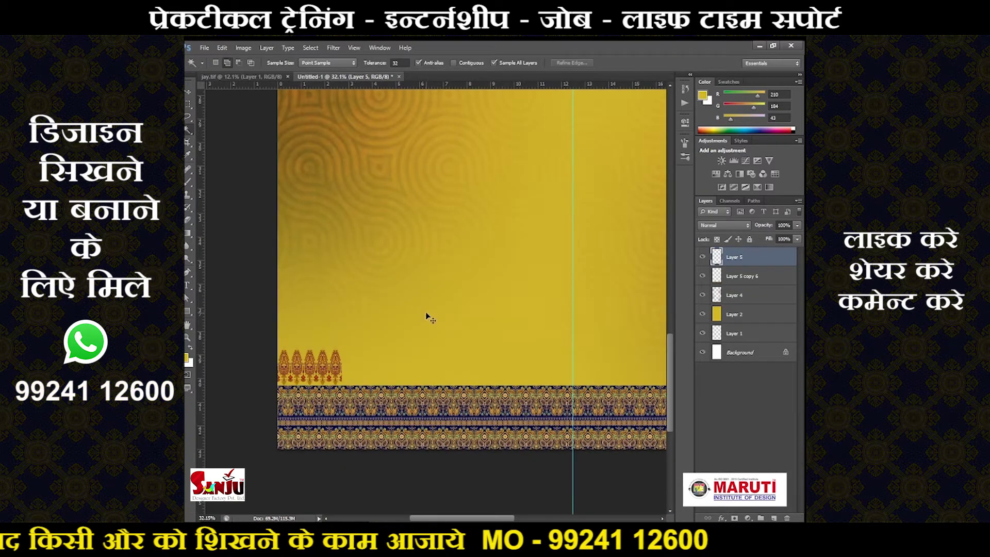
- Repeat the paisley motif side by side across the canvas width above the bottom border
{"action": "key", "text": "ctrl+t"}
{"action": "left_click_drag", "start_coordinate": [288, 370], "coordinate": [312, 369]}
{"action": "scroll", "coordinate": [320, 366], "scroll_direction": "up", "scroll_amount": 3}
{"action": "scroll", "coordinate": [435, 358], "scroll_direction": "up", "scroll_amount": 2}
{"action": "left_click_drag", "start_coordinate": [435, 358], "coordinate": [440, 365]}
{"action": "key", "text": "Return"}
{"action": "scroll", "coordinate": [454, 356], "scroll_direction": "down", "scroll_amount": 3}
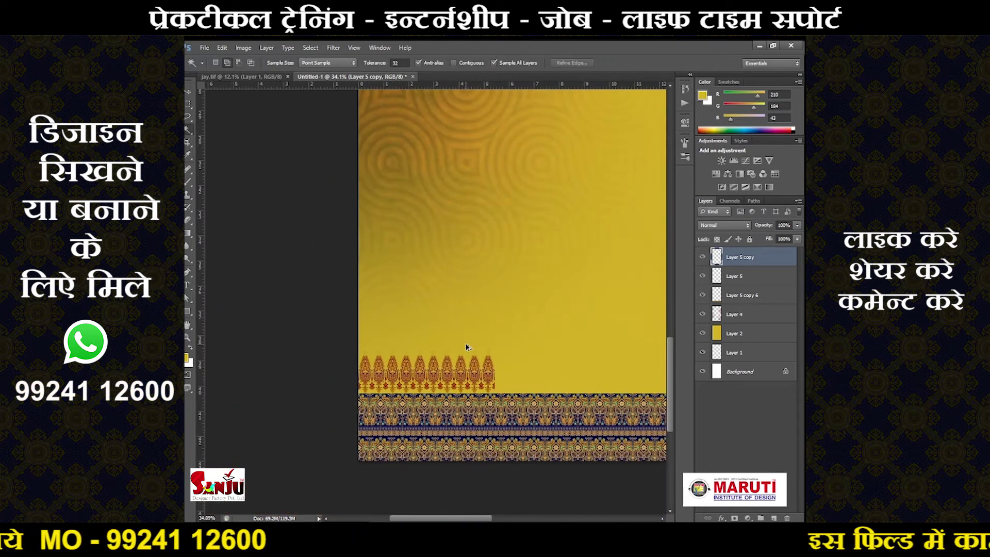
{"action": "key", "text": "ctrl+shift+alt+t"}
{"action": "key", "text": "ctrl+shift+alt+t"}
{"action": "key", "text": "ctrl+shift+alt+t"}
{"action": "key", "text": "ctrl+shift+alt+t"}
{"action": "scroll", "coordinate": [469, 349], "scroll_direction": "down", "scroll_amount": 3}
{"action": "key", "text": "ctrl+shift+alt+t"}
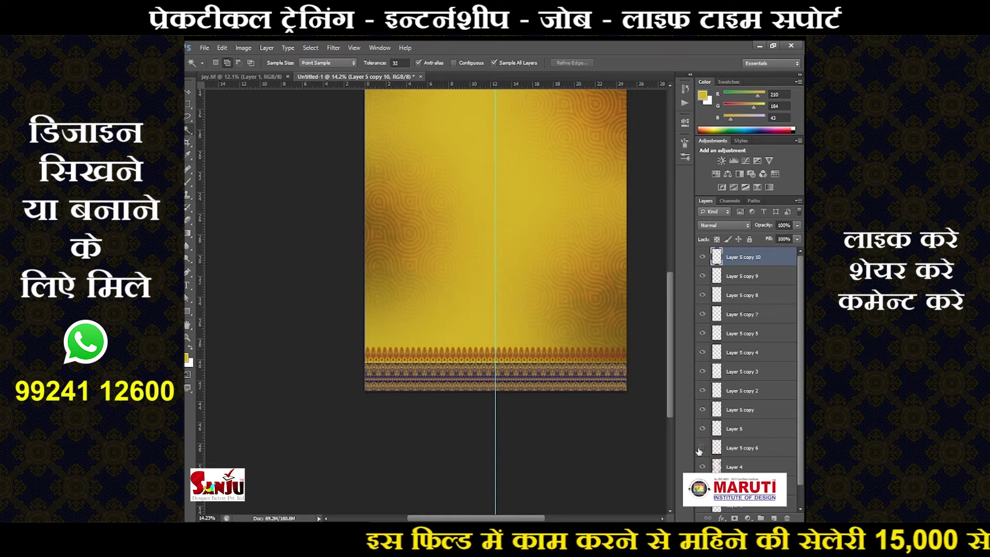
- Merge all the paisley repeat layers into one layer
{"action": "left_click", "coordinate": [730, 430], "text": "shift"}
{"action": "key", "text": "ctrl+e"}
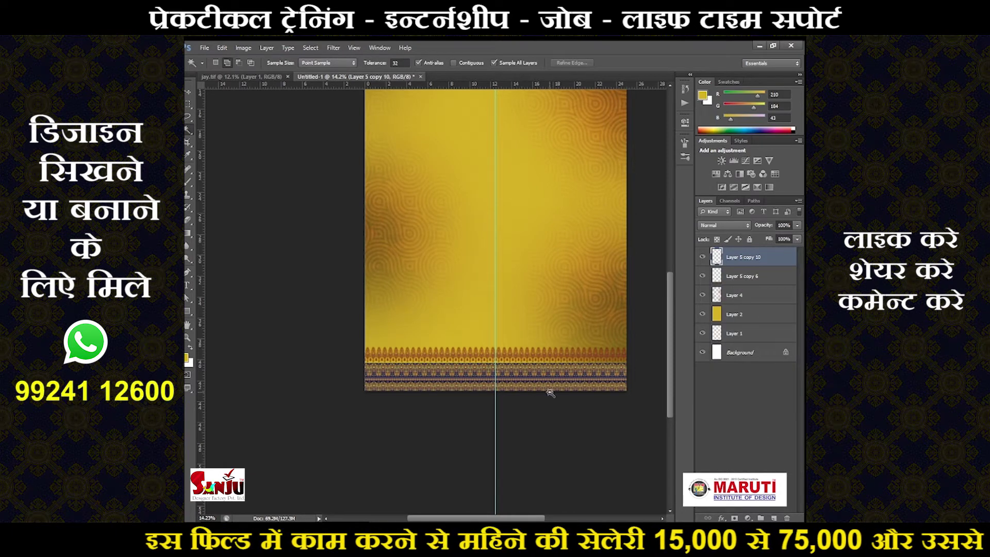
{"action": "scroll", "coordinate": [551, 392], "scroll_direction": "down", "scroll_amount": 1}
{"action": "scroll", "coordinate": [479, 430], "scroll_direction": "up", "scroll_amount": 1}
- Return to the browser and go back through the paisley border and texture results
{"action": "scroll", "coordinate": [490, 420], "scroll_direction": "up", "scroll_amount": 1}
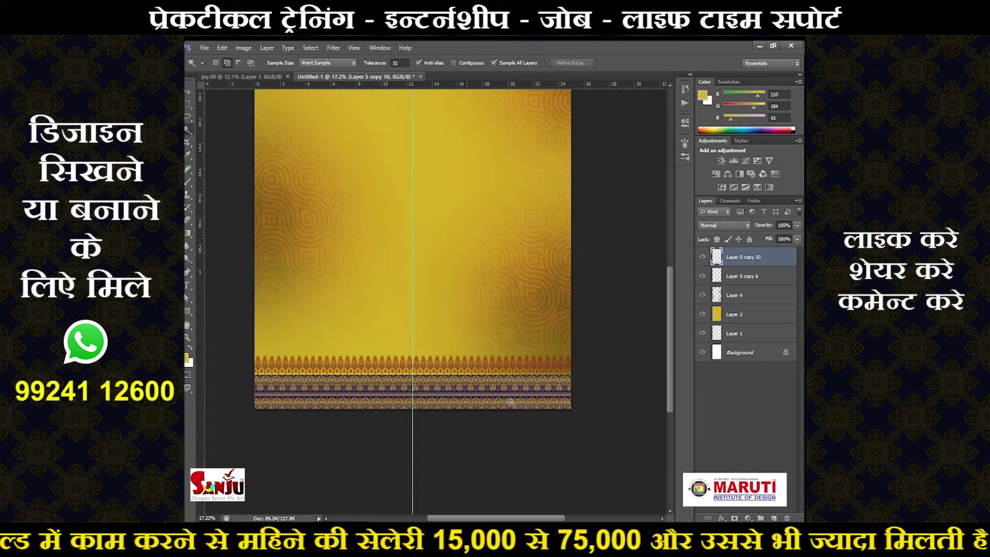
{"action": "scroll", "coordinate": [508, 408], "scroll_direction": "down", "scroll_amount": 2}
{"action": "key", "text": "alt+Tab"}
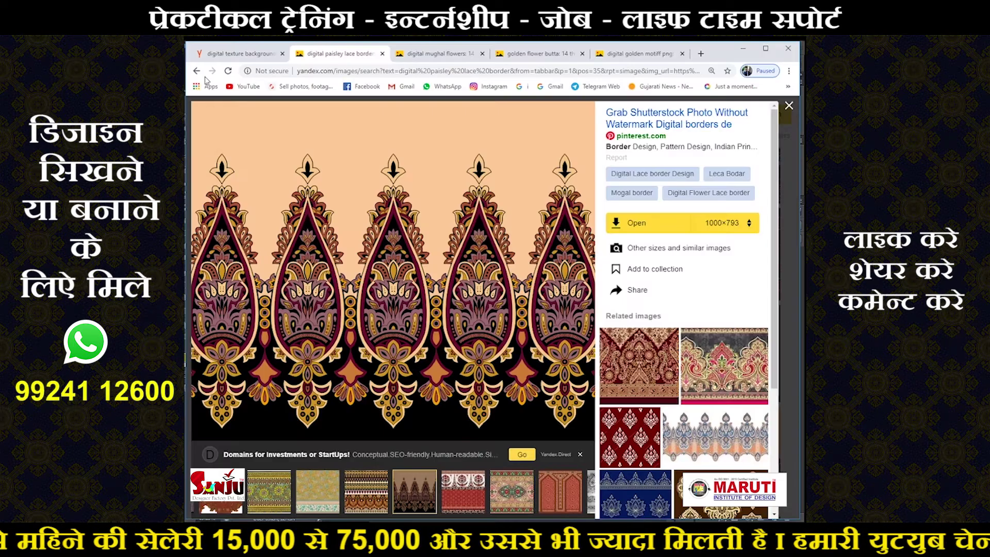
{"action": "left_click", "coordinate": [197, 71]}
{"action": "left_click", "coordinate": [197, 71]}
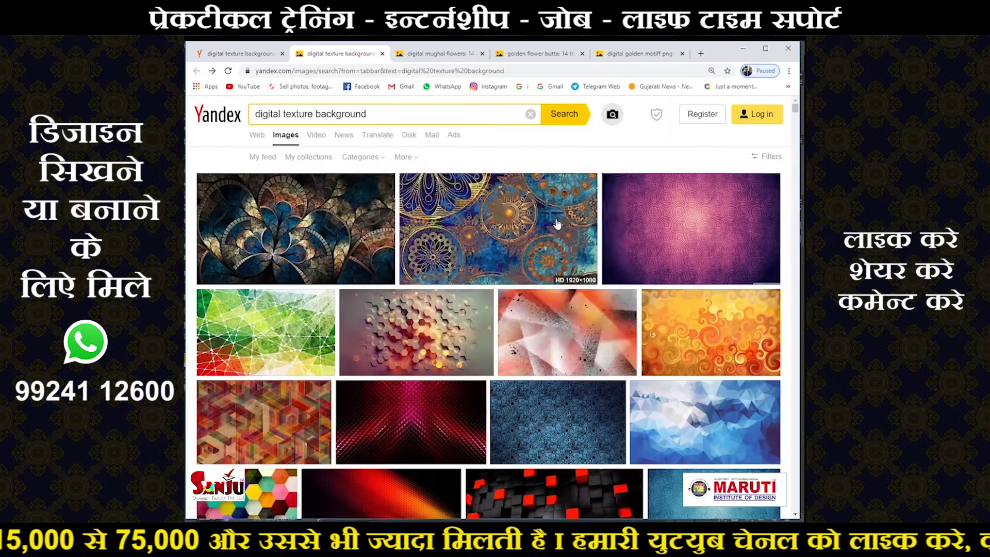
{"action": "key", "text": "alt+Tab"}
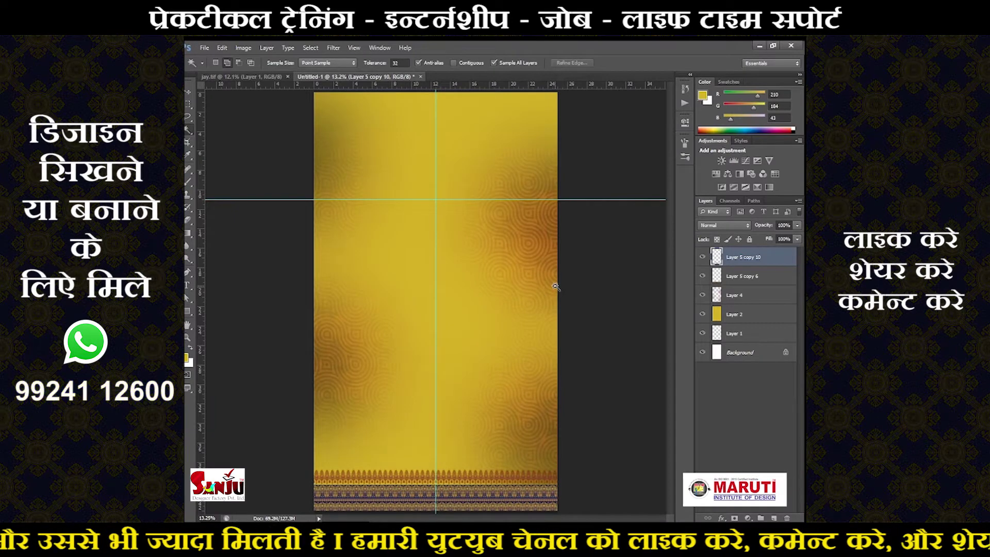
{"action": "key", "text": "alt+Tab"}
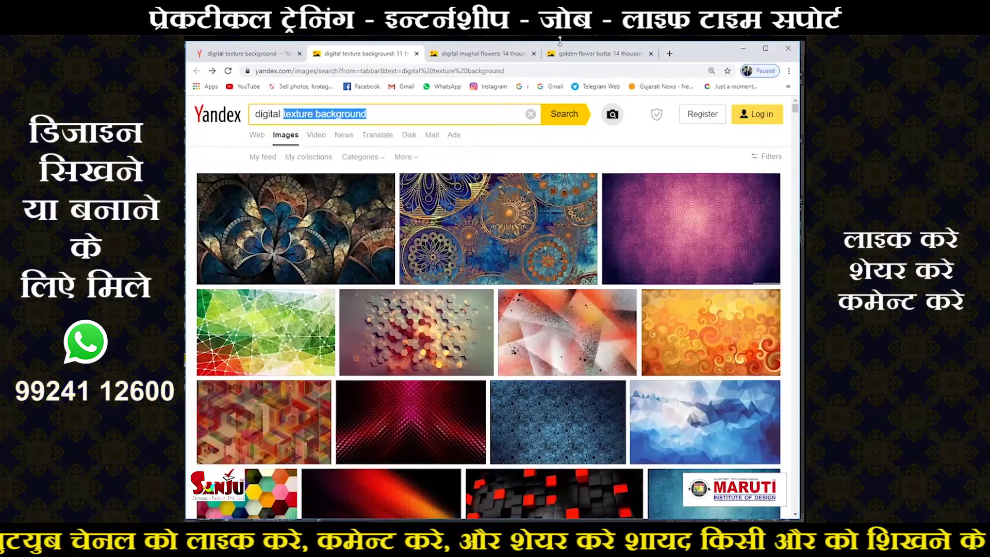
- Search Yandex Images for 'black flowers pettern' and preview a damask result
{"action": "type", "text": "black fl"}
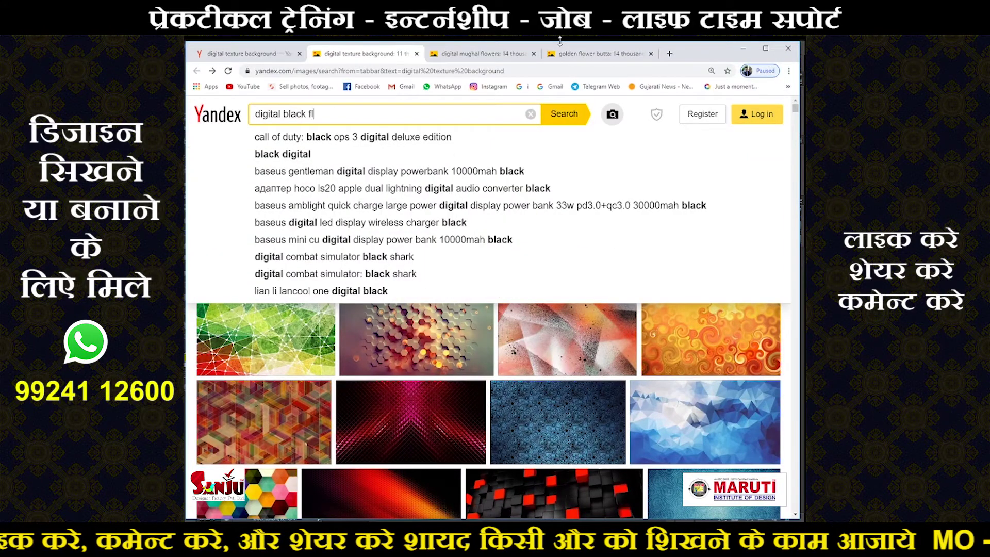
{"action": "type", "text": "owers pettern"}
{"action": "key", "text": "Return"}
{"action": "scroll", "coordinate": [540, 229], "scroll_direction": "down", "scroll_amount": 2}
{"action": "scroll", "coordinate": [540, 228], "scroll_direction": "down", "scroll_amount": 3}
{"action": "left_click", "coordinate": [430, 194]}
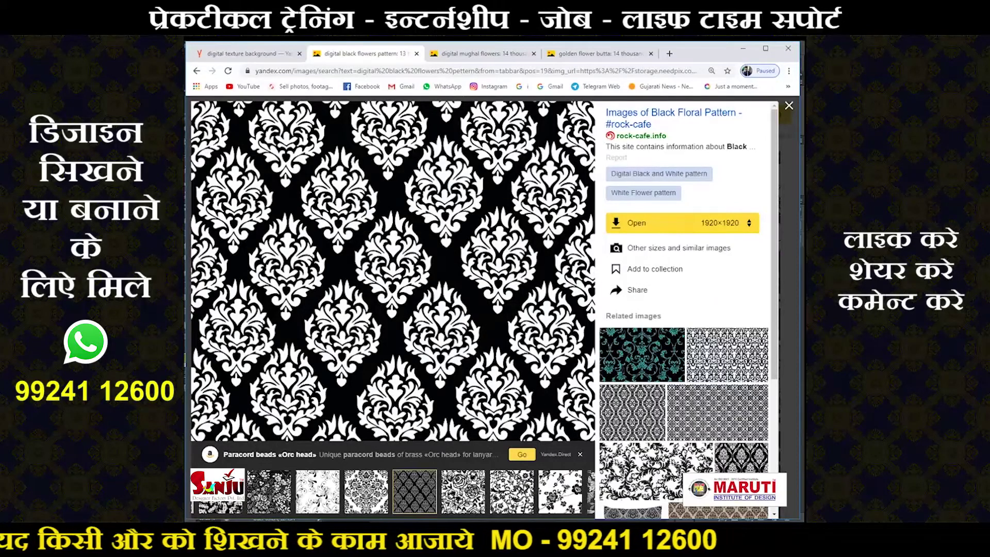
{"action": "key", "text": "Escape"}
- Open the black rose bouquet image and save it as a file
{"action": "left_click", "coordinate": [294, 320]}
{"action": "right_click", "coordinate": [382, 238]}
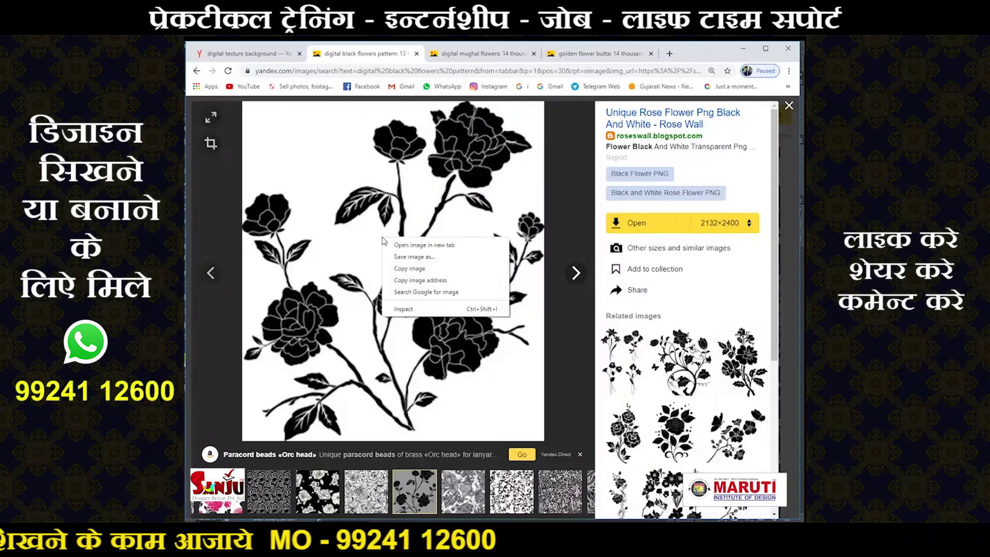
{"action": "left_click", "coordinate": [410, 268]}
{"action": "key", "text": "alt+Tab"}
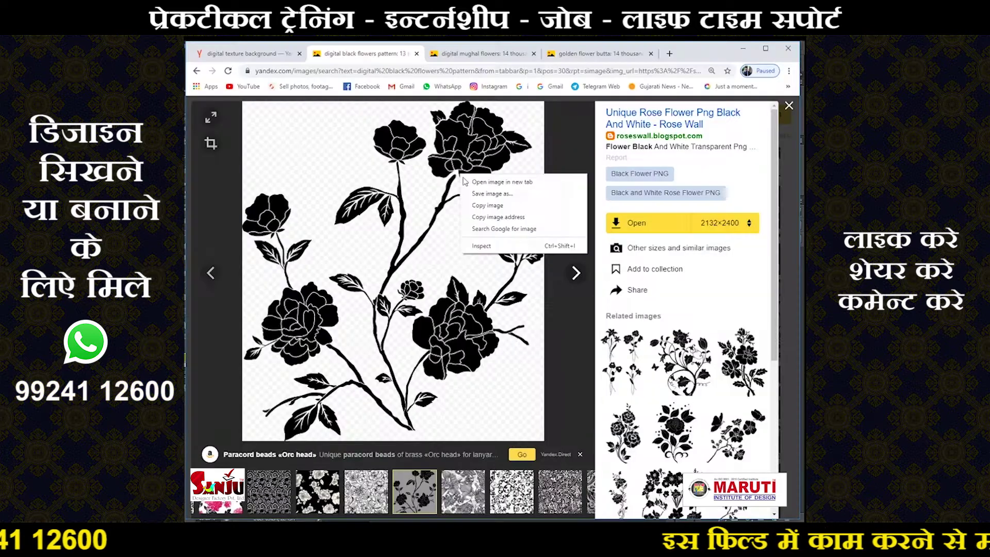
{"action": "left_click", "coordinate": [508, 194]}
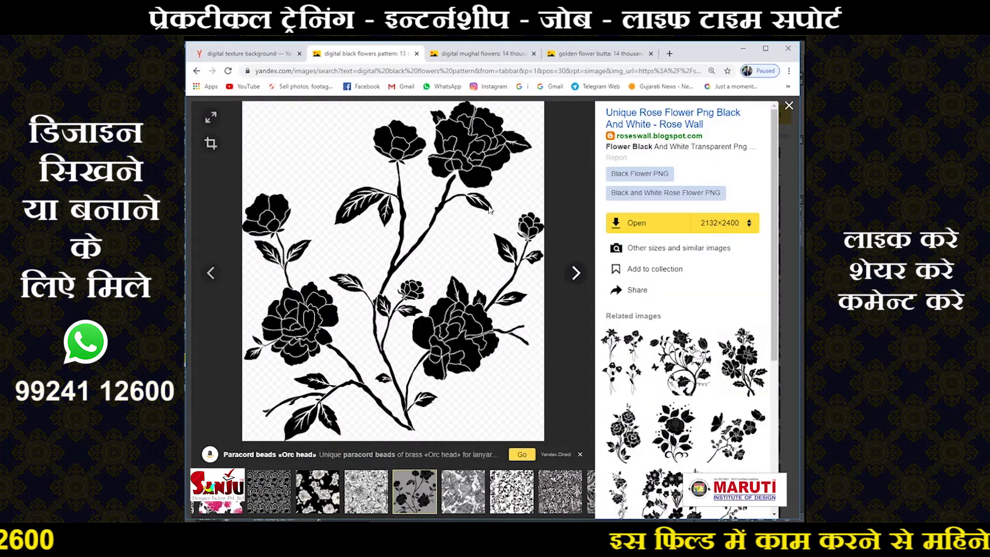
{"action": "left_click", "coordinate": [679, 502]}
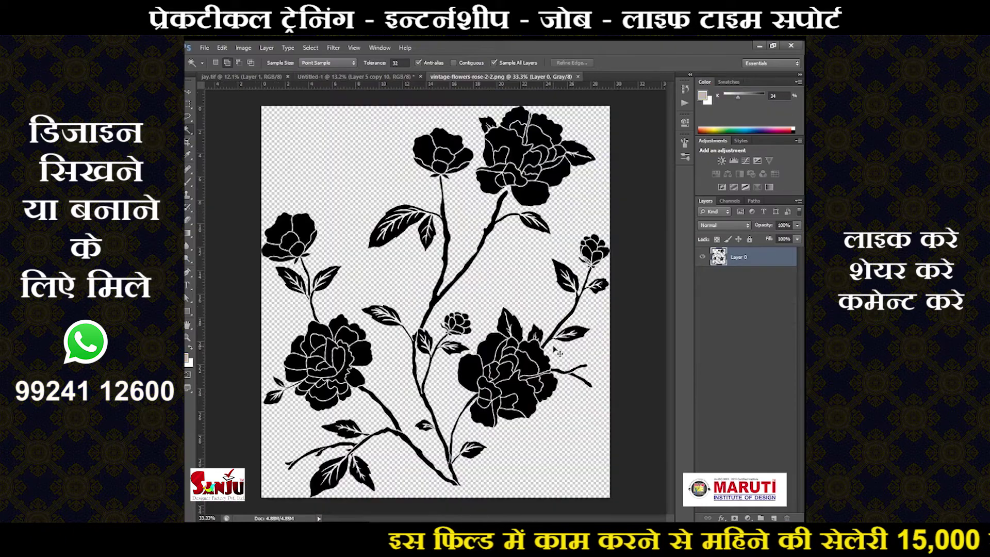
- Bring the rose PNG into the design and shrink it into the upper left
{"action": "left_click_drag", "start_coordinate": [557, 352], "coordinate": [477, 135]}
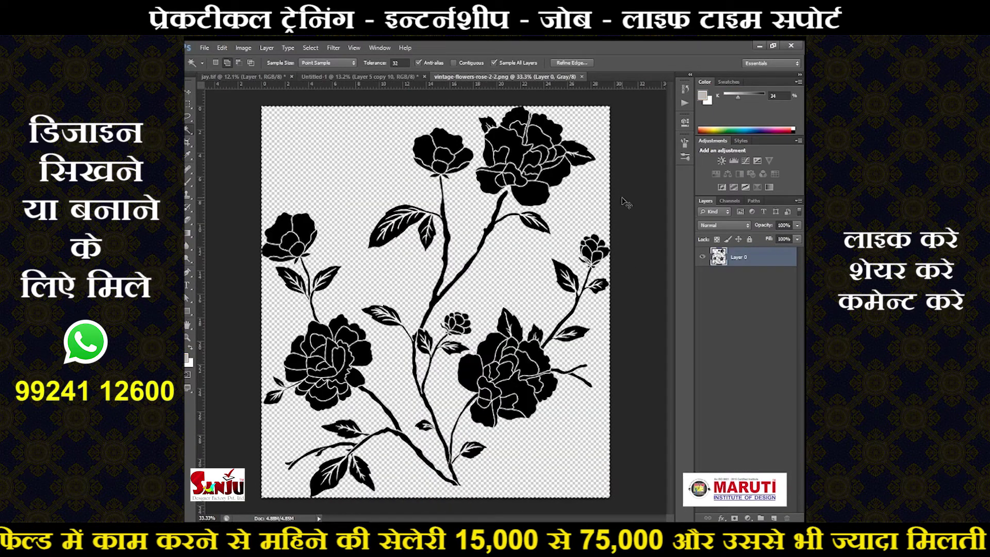
{"action": "left_click_drag", "start_coordinate": [548, 78], "coordinate": [623, 198]}
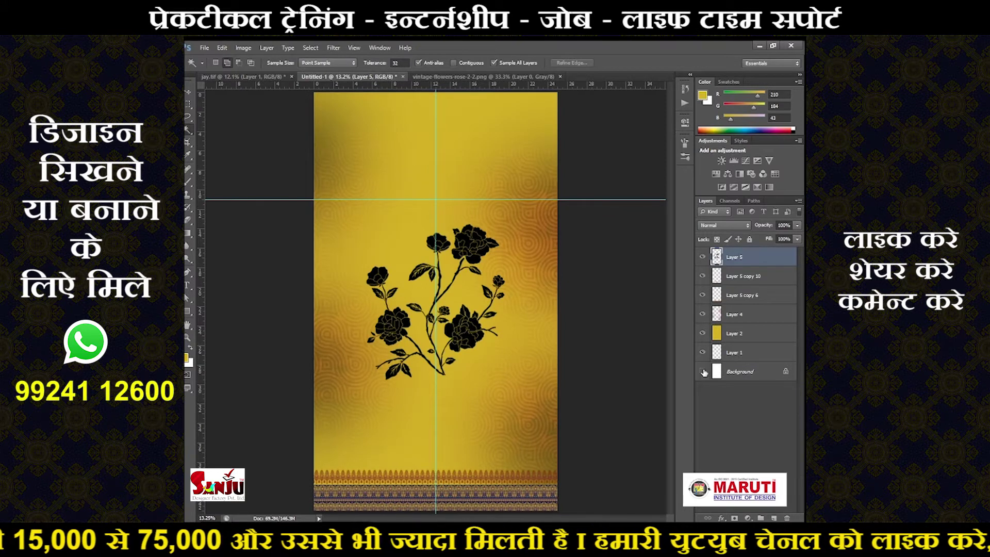
{"action": "left_click_drag", "start_coordinate": [703, 372], "coordinate": [704, 266]}
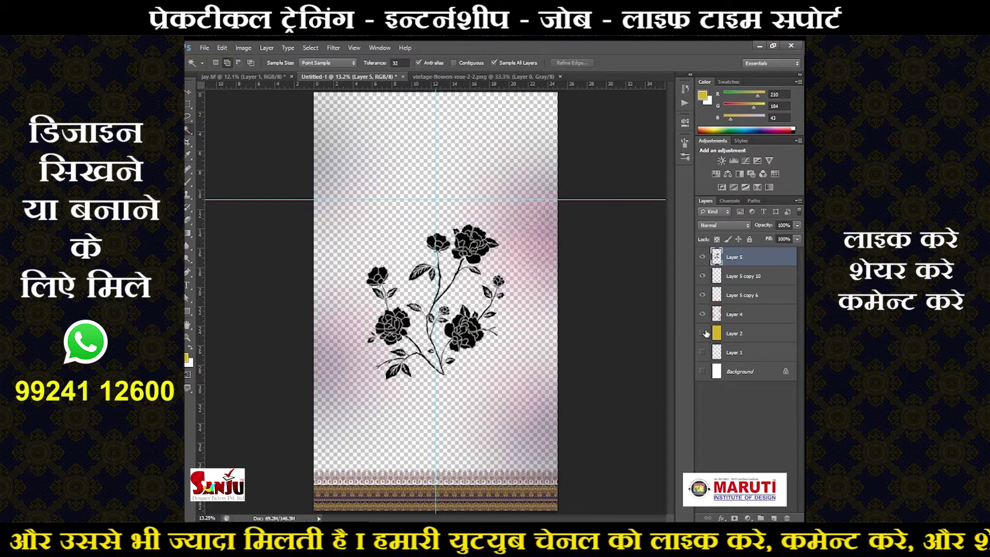
{"action": "left_click_drag", "start_coordinate": [703, 370], "coordinate": [702, 275]}
{"action": "scroll", "coordinate": [435, 302], "scroll_direction": "down", "scroll_amount": 1}
{"action": "key", "text": "ctrl+t"}
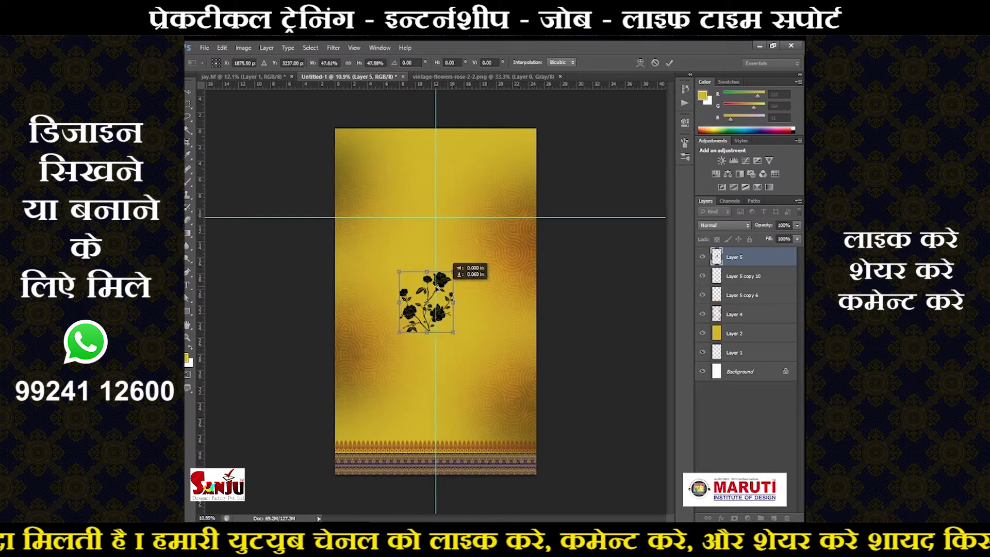
{"action": "mouse_move", "coordinate": [475, 256]}
{"action": "left_mouse_down"}
{"action": "mouse_move", "coordinate": [405, 256]}
{"action": "mouse_move", "coordinate": [503, 367]}
{"action": "mouse_move", "coordinate": [375, 368]}
{"action": "left_mouse_up"}
{"action": "key", "text": "Return"}
{"action": "key", "text": "w"}
- Place rose bouquet copies at the lower left and upper right of the background
{"action": "key", "text": "ctrl+t"}
{"action": "mouse_move", "coordinate": [344, 421]}
{"action": "left_mouse_down"}
{"action": "mouse_move", "coordinate": [331, 384]}
{"action": "mouse_move", "coordinate": [497, 226]}
{"action": "left_mouse_up"}
{"action": "key", "text": "Escape"}
{"action": "key", "text": "Delete"}
{"action": "key", "text": "ctrl+t"}
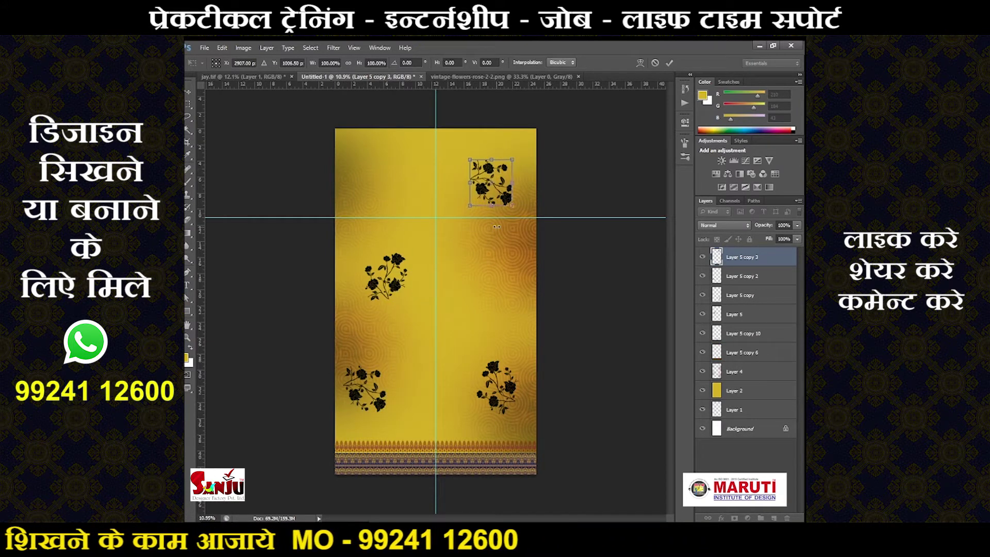
{"action": "key", "text": "Return"}
{"action": "key", "text": "ctrl+e"}
{"action": "key", "text": "w"}
- Duplicate another rose up the right side and merge the rose copies into one layer
{"action": "key", "text": "v"}
{"action": "mouse_move", "coordinate": [496, 366]}
{"action": "left_mouse_down"}
{"action": "mouse_move", "coordinate": [499, 332]}
{"action": "mouse_move", "coordinate": [367, 157]}
{"action": "mouse_move", "coordinate": [384, 177]}
{"action": "left_mouse_up"}
{"action": "key", "text": "ctrl+t"}
{"action": "key", "text": "Escape"}
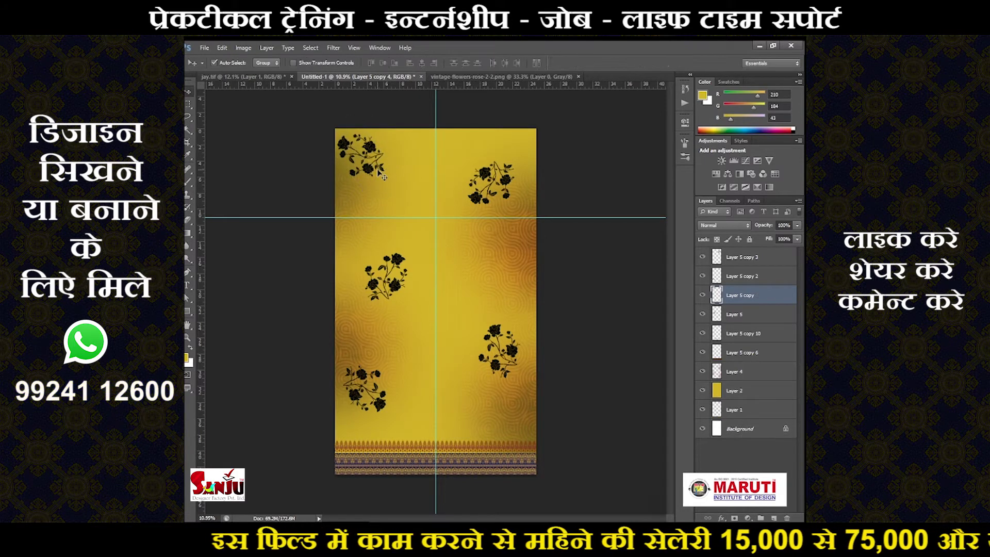
{"action": "key", "text": "Delete"}
{"action": "key", "text": "Delete"}
{"action": "key", "text": "Delete"}
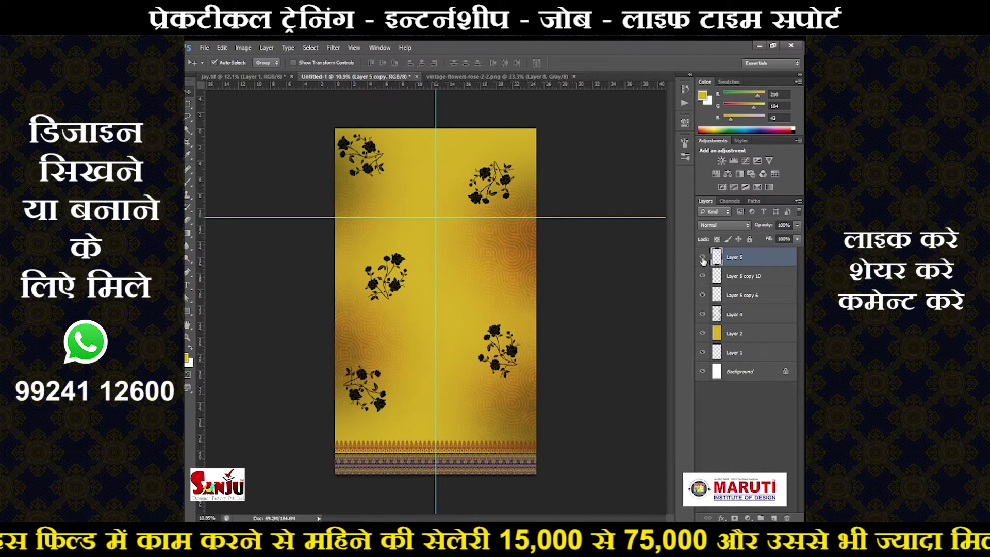
- Hide the roses with a black mask and paint them faintly back with a soft brush
{"action": "key", "text": "ctrl+i"}
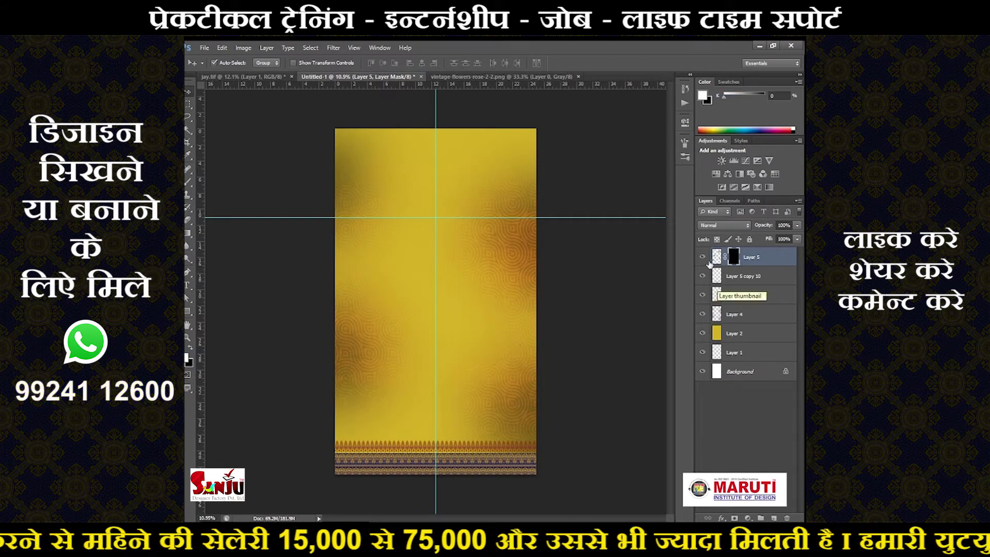
{"action": "key", "text": "b"}
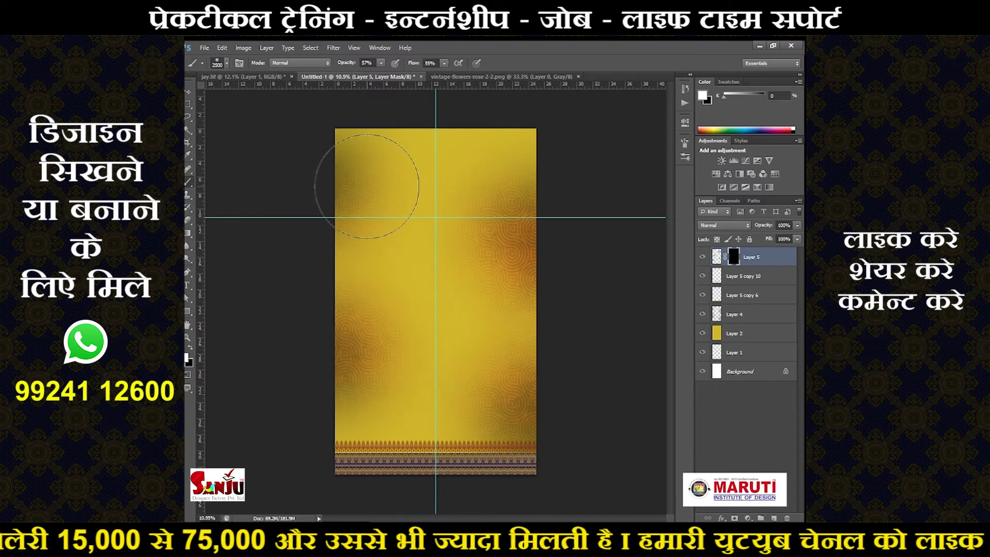
{"action": "left_click_drag", "start_coordinate": [355, 196], "coordinate": [469, 253]}
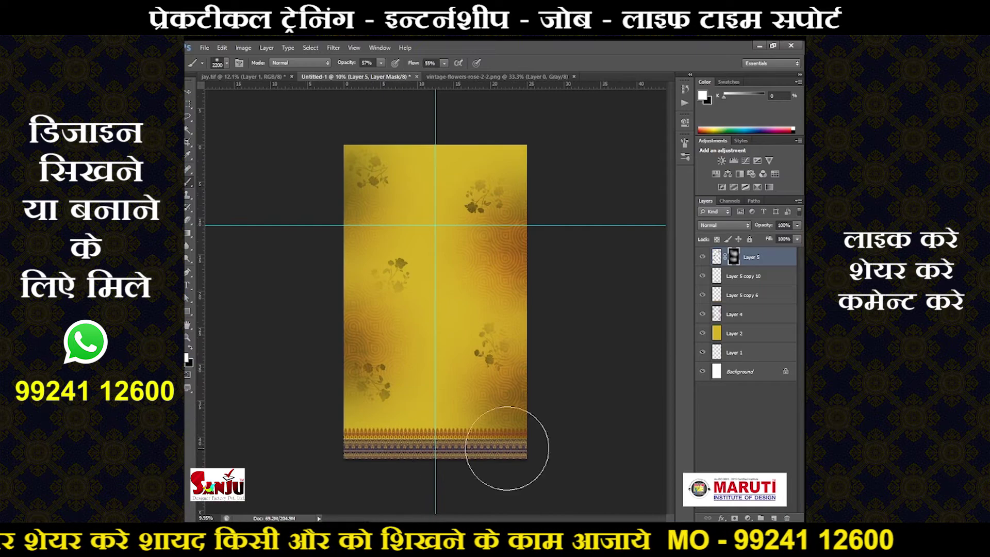
- Apply the layer mask permanently to the rose layer
{"action": "right_click", "coordinate": [738, 258]}
{"action": "left_click", "coordinate": [734, 256]}
{"action": "right_click", "coordinate": [734, 256]}
{"action": "left_click", "coordinate": [723, 290]}
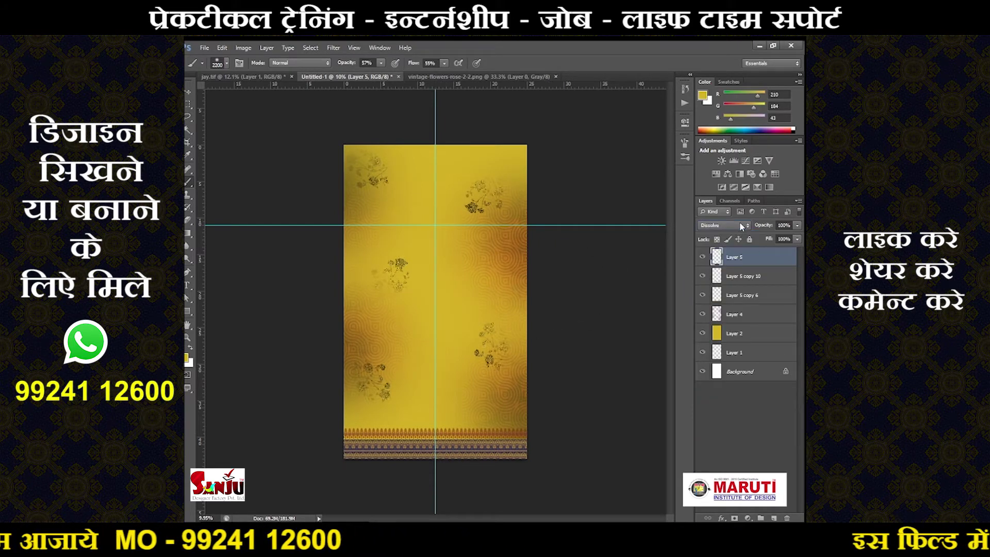
{"action": "scroll", "coordinate": [741, 226], "scroll_direction": "down", "scroll_amount": 4}
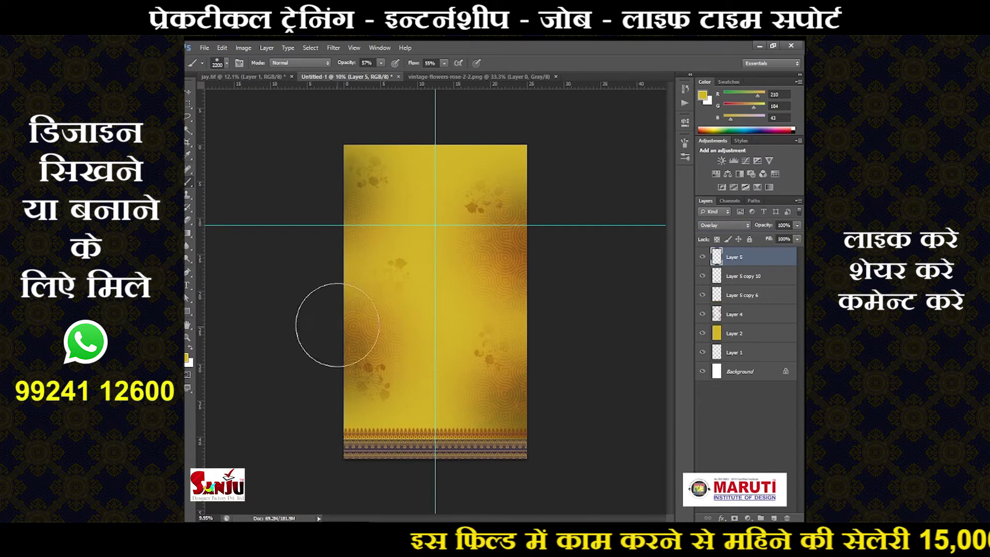
{"action": "key", "text": "e"}
{"action": "key", "text": "alt+bracketleft"}
{"action": "key", "text": "alt+bracketleft"}
{"action": "key", "text": "alt+bracketleft"}
- Toggle the orange shading layer's visibility to compare the background with and without it
{"action": "key", "text": "alt+bracketright"}
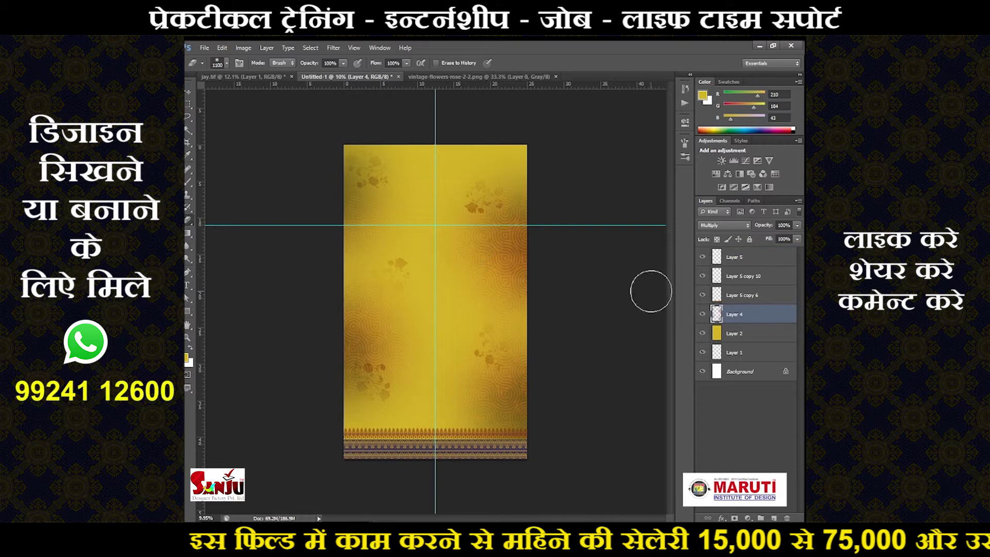
{"action": "left_click", "coordinate": [703, 314]}
{"action": "left_click", "coordinate": [702, 314]}
{"action": "key", "text": "alt+bracketright"}
{"action": "key", "text": "alt+bracketright"}
{"action": "key", "text": "alt+bracketright"}
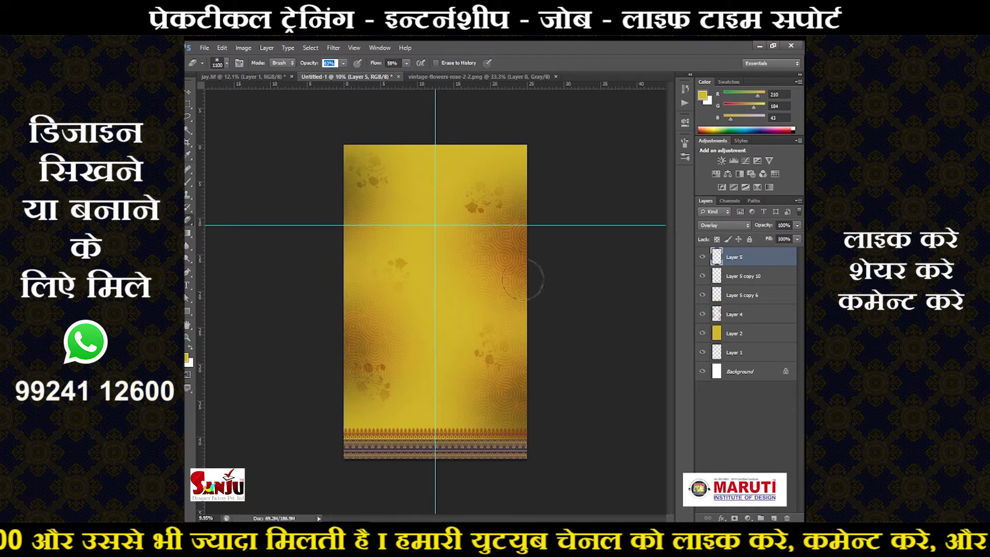
{"action": "scroll", "coordinate": [485, 273], "scroll_direction": "up", "scroll_amount": 3}
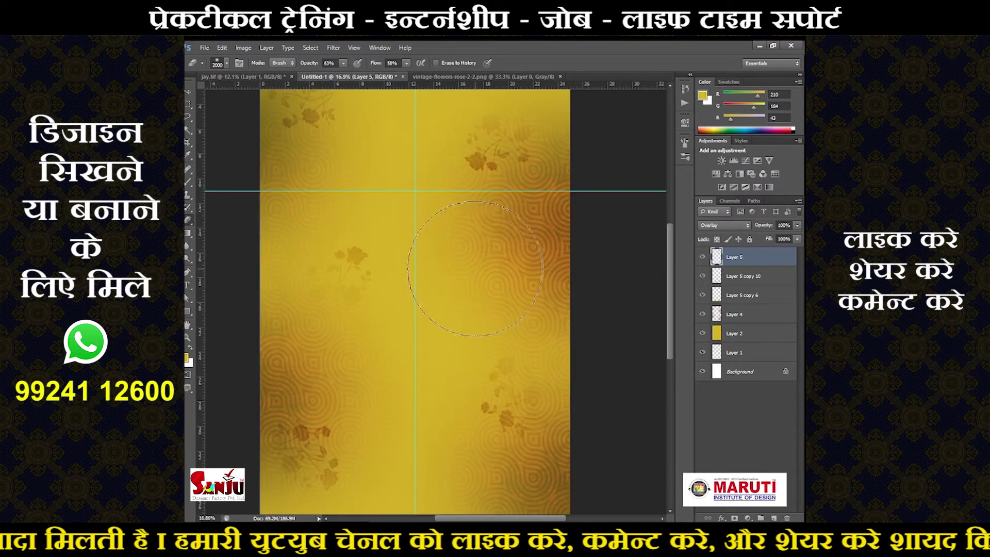
{"action": "scroll", "coordinate": [420, 277], "scroll_direction": "down", "scroll_amount": 1}
{"action": "scroll", "coordinate": [419, 276], "scroll_direction": "down", "scroll_amount": 1}
{"action": "left_click", "coordinate": [703, 318]}
{"action": "left_click", "coordinate": [703, 319]}
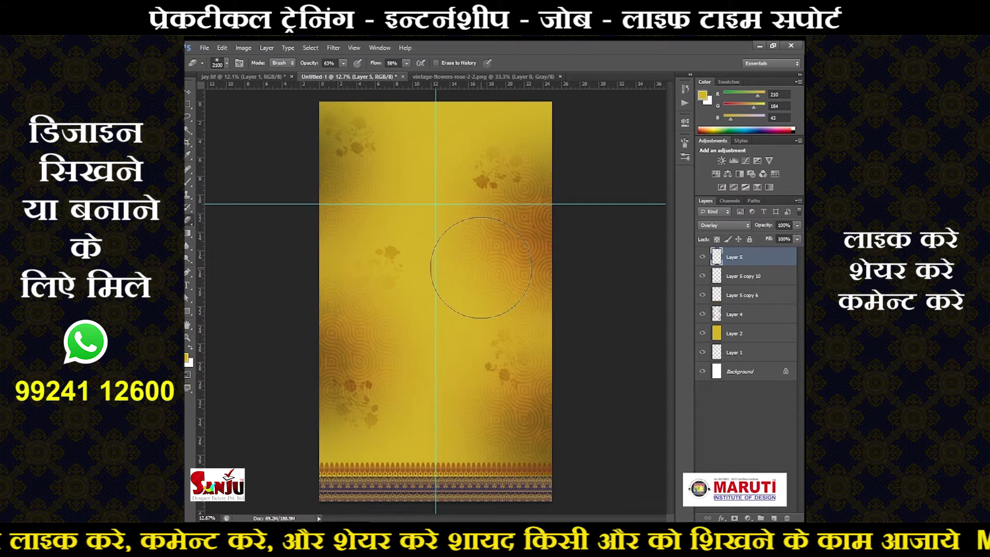
- Erase the dark orange shading along the right edge on Layer 4
{"action": "left_click", "coordinate": [737, 314]}
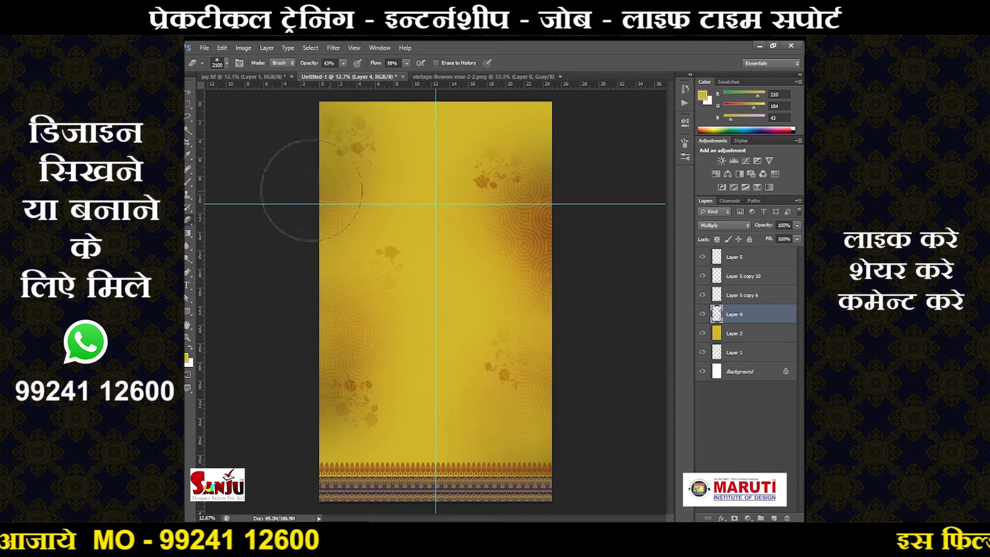
{"action": "left_click", "coordinate": [506, 226]}
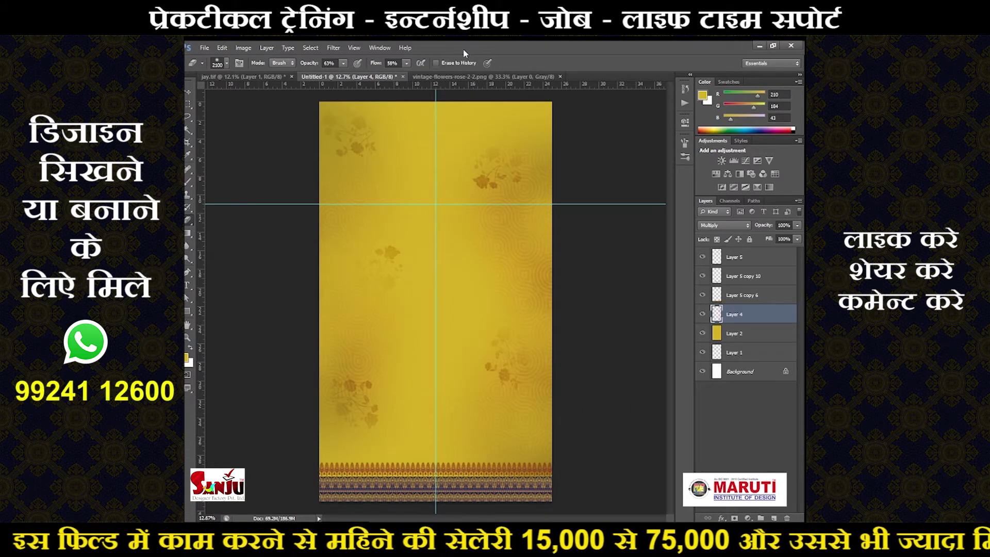
{"action": "left_click", "coordinate": [333, 47]}
{"action": "left_click", "coordinate": [470, 259]}
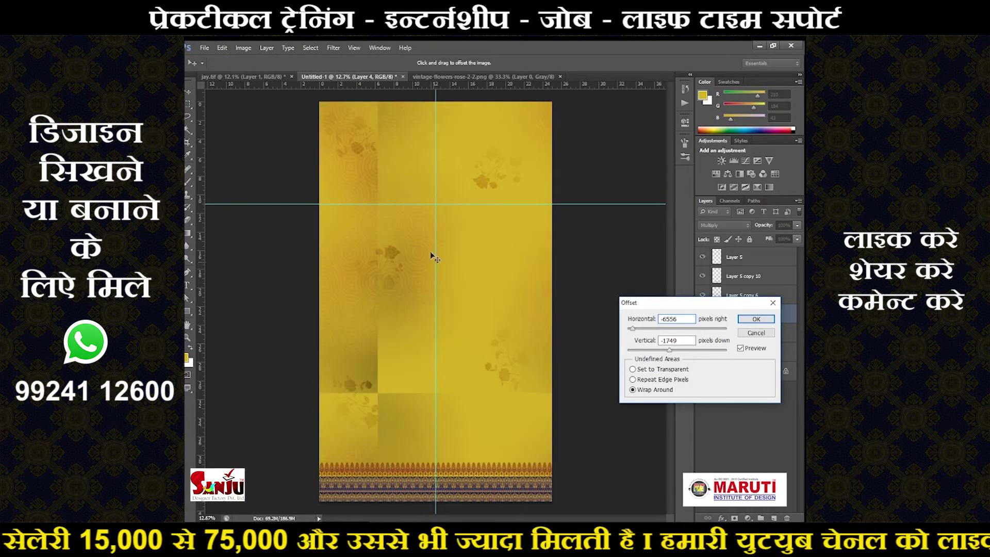
- Wrap-shift Layer 4's shading with the Offset filter and apply it
{"action": "left_click_drag", "start_coordinate": [503, 275], "coordinate": [411, 256]}
{"action": "left_click_drag", "start_coordinate": [404, 293], "coordinate": [400, 220]}
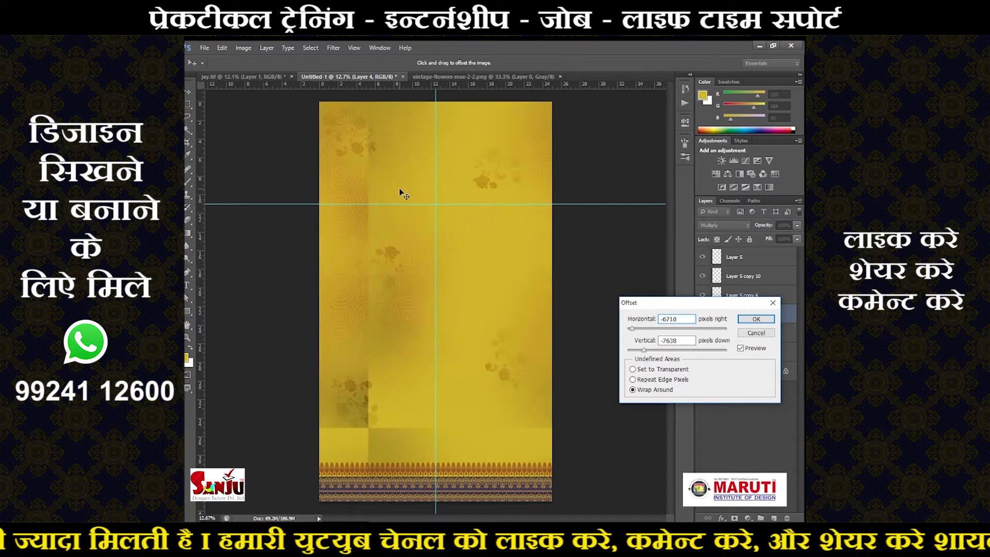
{"action": "left_click_drag", "start_coordinate": [397, 178], "coordinate": [511, 236]}
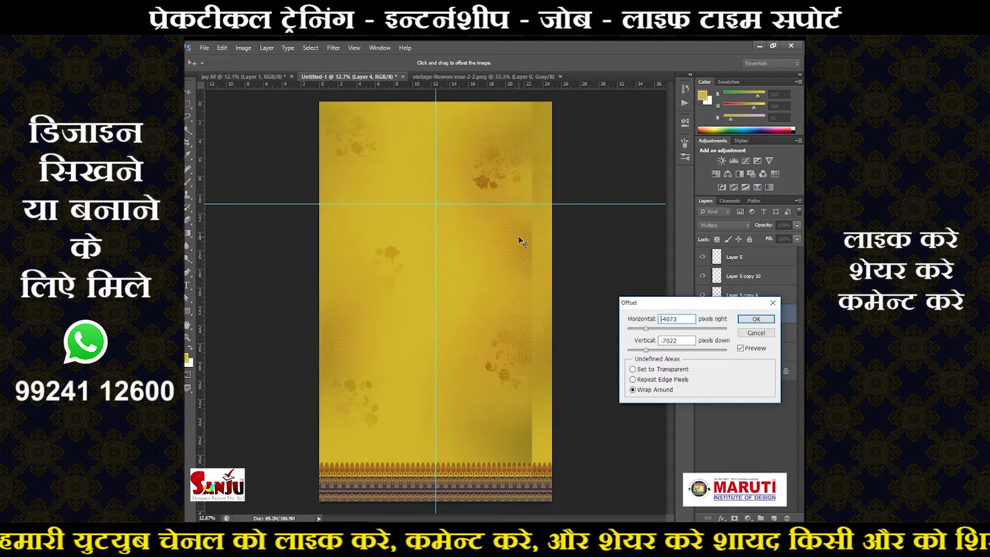
{"action": "key", "text": "Return"}
- Erase the hard seams with a smaller eraser brush, fading part of a flower spot
{"action": "key", "text": "e"}
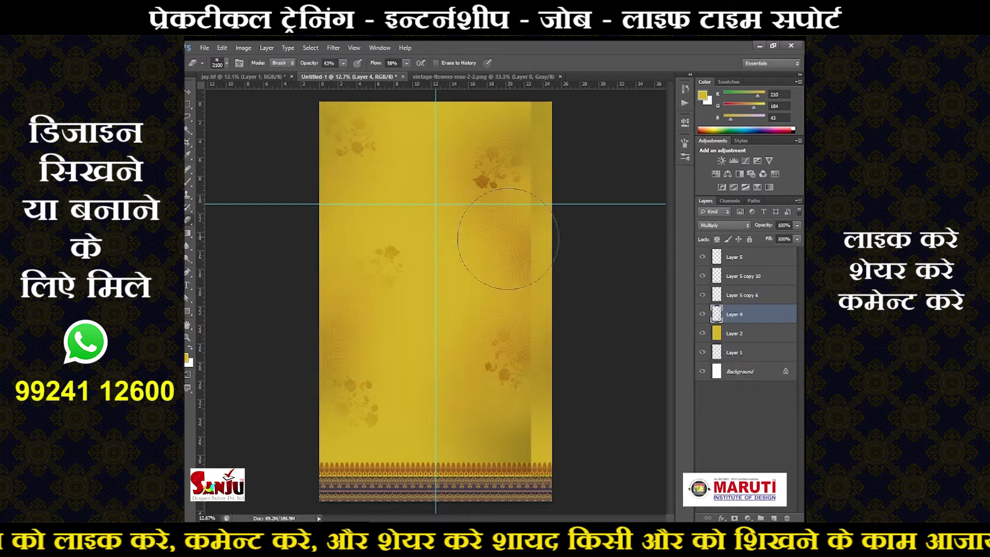
{"action": "key", "text": "bracketleft"}
{"action": "key", "text": "bracketleft"}
{"action": "key", "text": "bracketleft"}
{"action": "key", "text": "bracketleft"}
{"action": "key", "text": "bracketleft"}
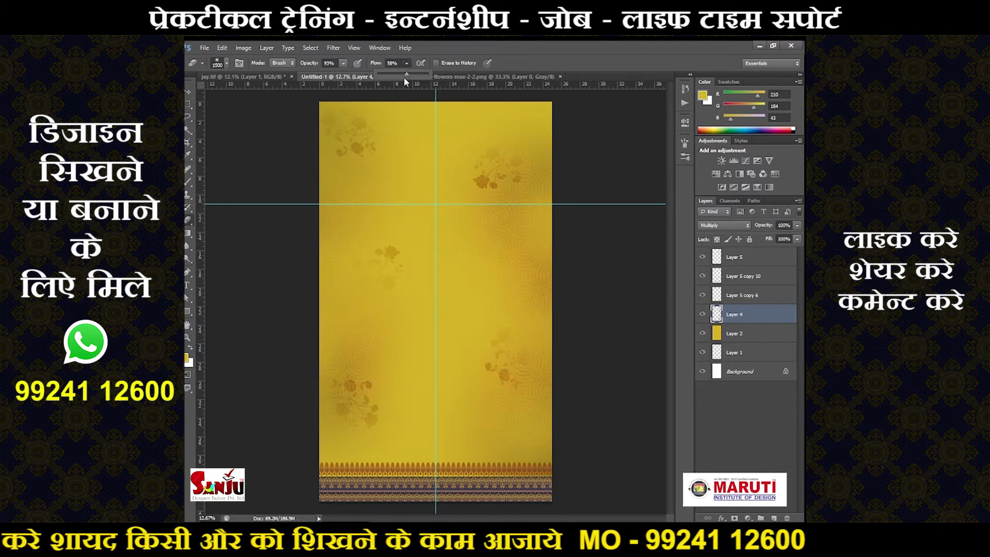
{"action": "key", "text": "bracketleft"}
{"action": "key", "text": "bracketleft"}
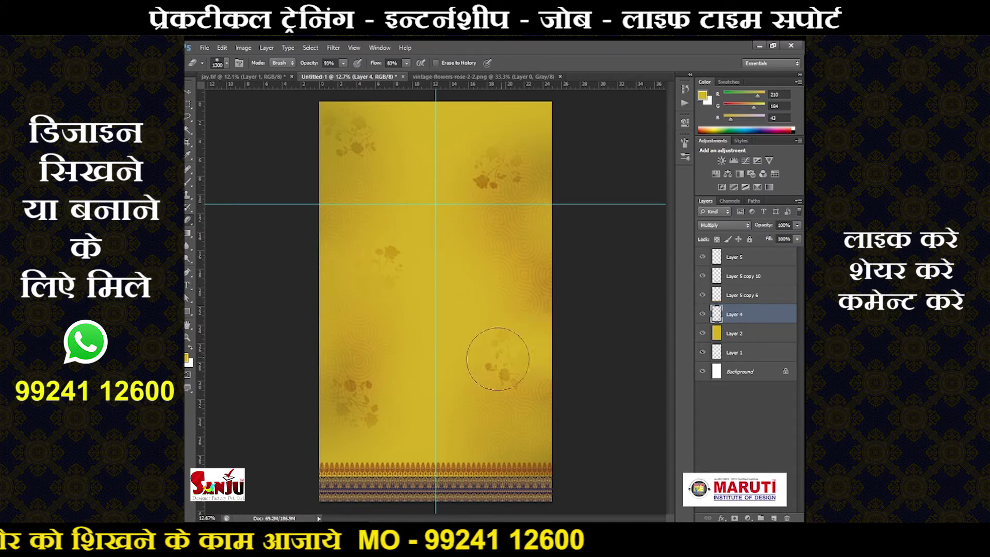
{"action": "left_click_drag", "start_coordinate": [350, 413], "coordinate": [382, 393]}
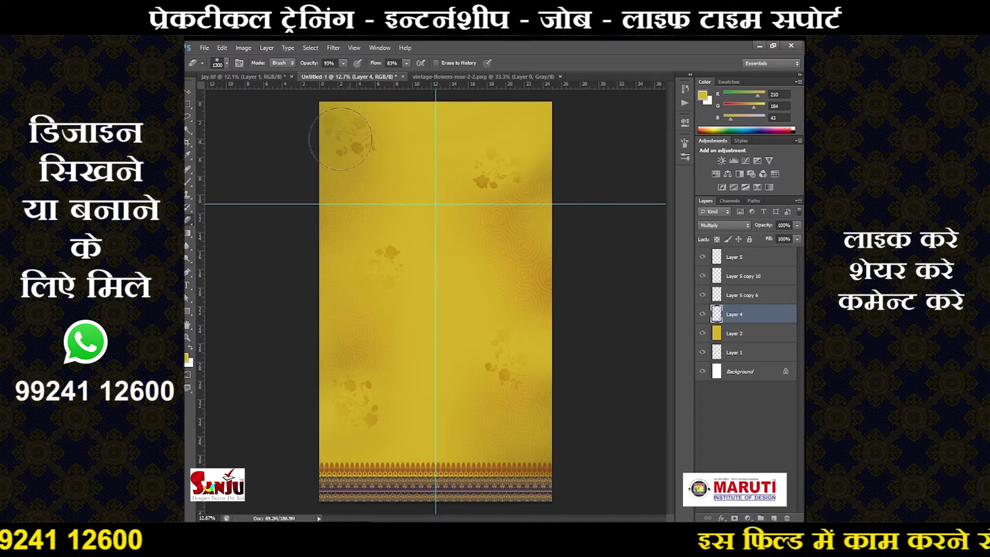
{"action": "scroll", "coordinate": [428, 223], "scroll_direction": "down", "scroll_amount": 1}
- Select Layer 2, then open the black-and-white damask pattern full size and copy it
{"action": "left_click", "coordinate": [786, 334]}
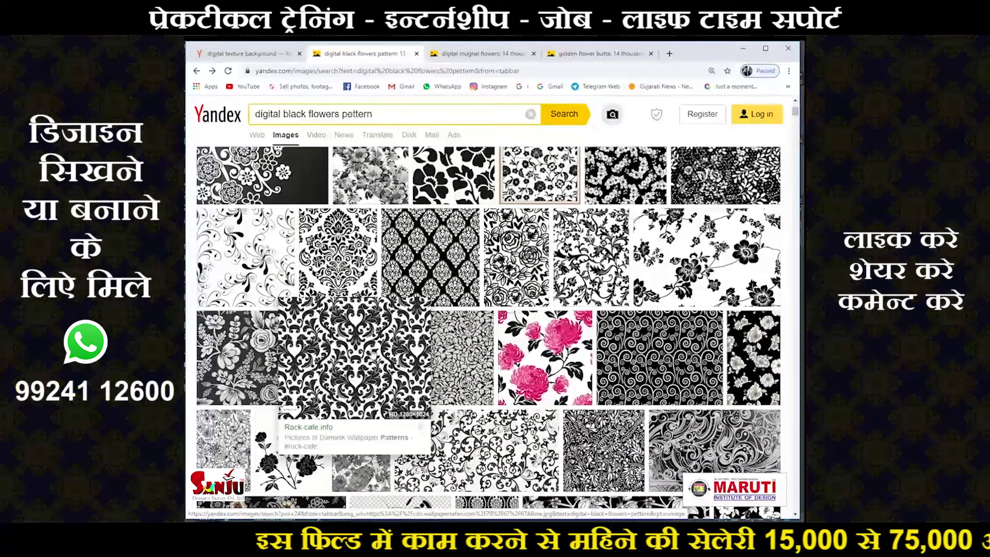
{"action": "left_click", "coordinate": [355, 355]}
{"action": "right_click", "coordinate": [395, 218]}
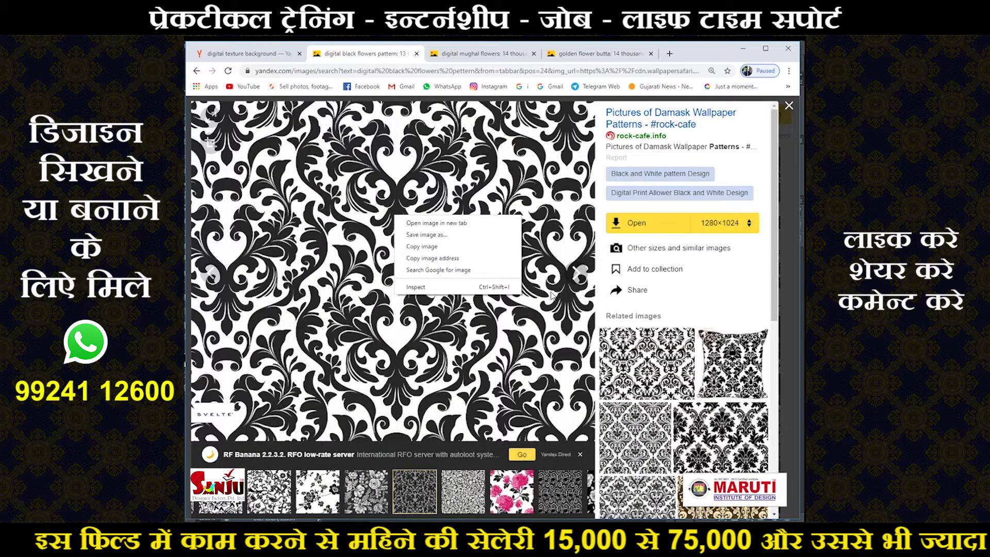
{"action": "left_click", "coordinate": [575, 272]}
{"action": "right_click", "coordinate": [471, 318]}
{"action": "left_click", "coordinate": [517, 352]}
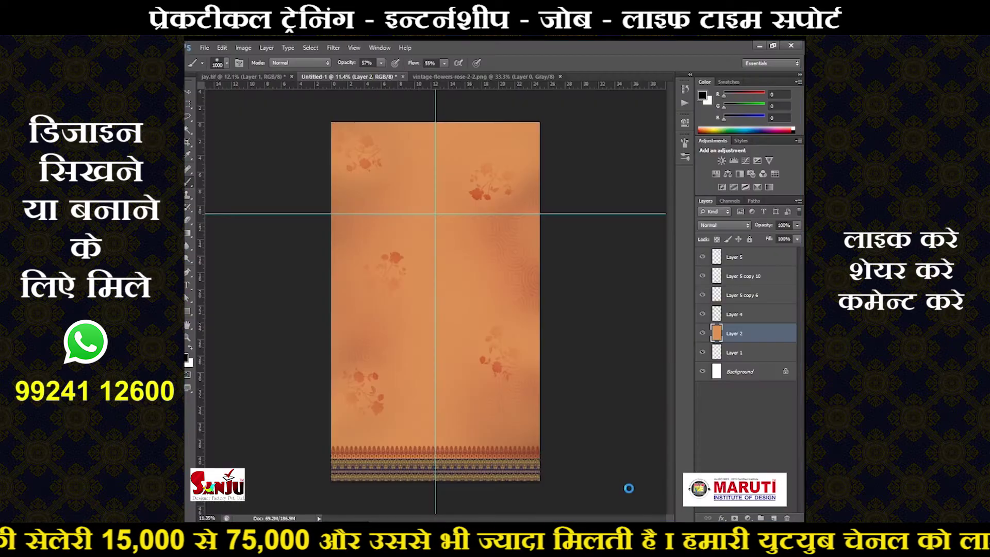
- Remove the white from the damask, paste it into the print, and rotate it to cover the top half
{"action": "key", "text": "shift+F5"}
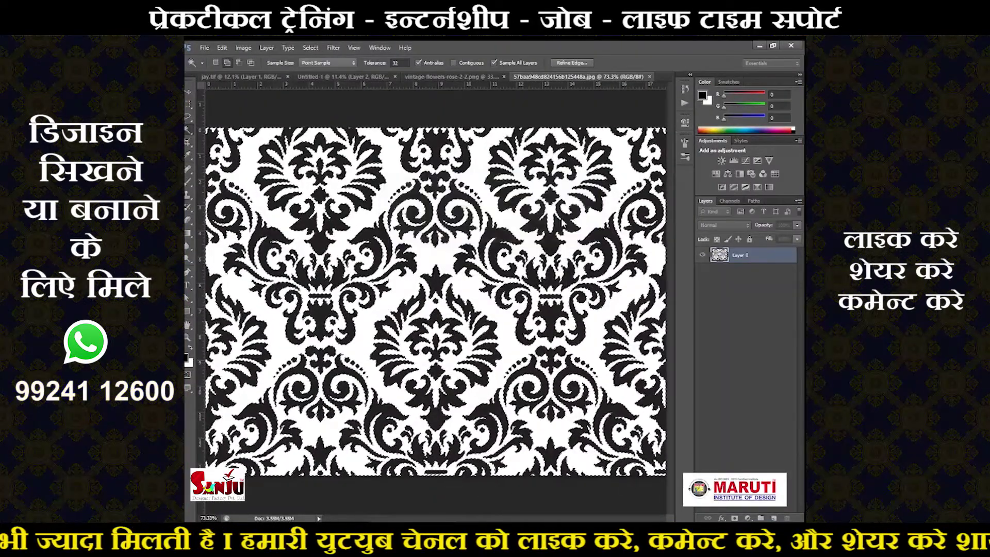
{"action": "scroll", "coordinate": [577, 292], "scroll_direction": "down", "scroll_amount": 3}
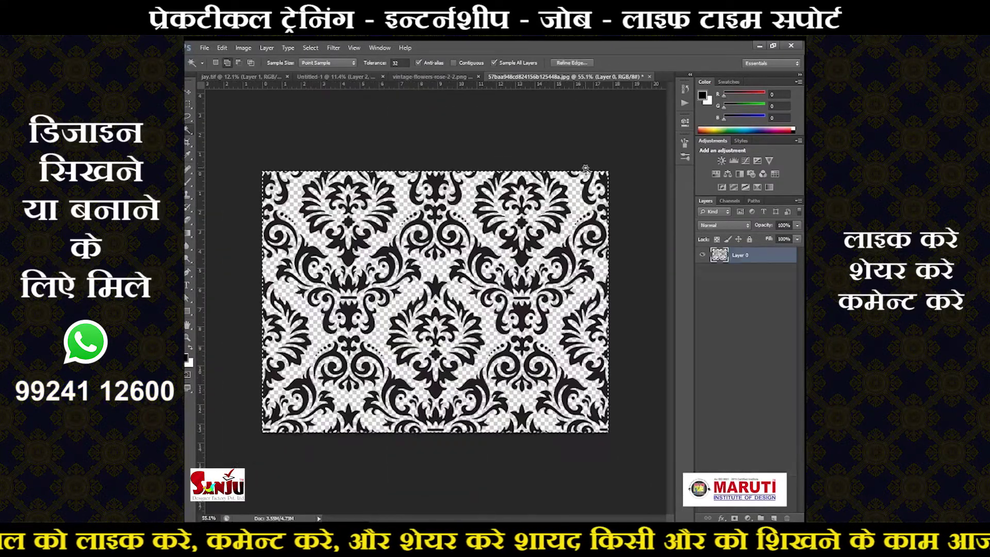
{"action": "key", "text": "ctrl+v"}
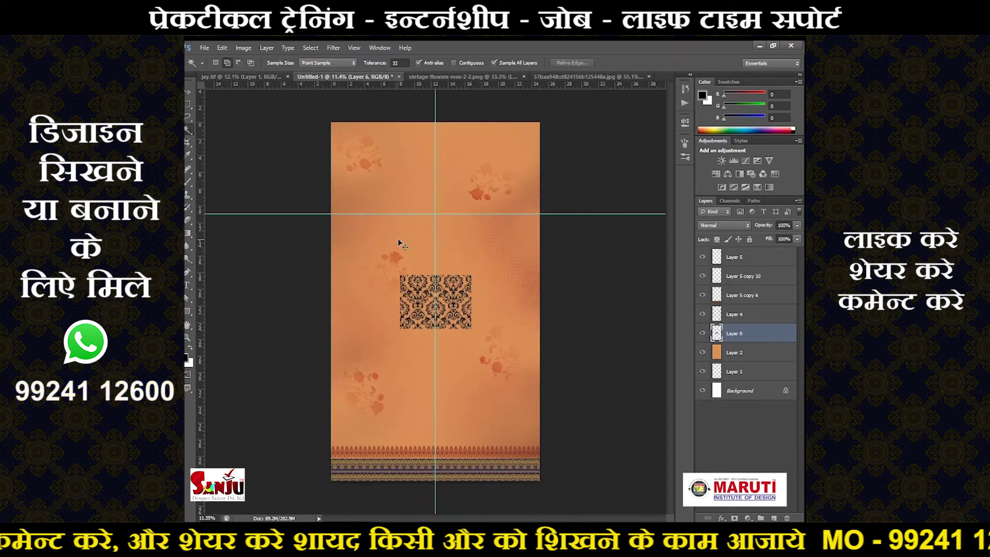
{"action": "key", "text": "ctrl+t"}
{"action": "left_click_drag", "start_coordinate": [382, 362], "coordinate": [480, 369]}
{"action": "mouse_move", "coordinate": [451, 316]}
{"action": "left_mouse_down"}
{"action": "mouse_move", "coordinate": [382, 163]}
{"action": "mouse_move", "coordinate": [529, 297]}
{"action": "left_mouse_up"}
{"action": "scroll", "coordinate": [505, 221], "scroll_direction": "up", "scroll_amount": 2}
- Duplicate the damask, move the copy down over the lower half, and merge it into Layer 6
{"action": "key", "text": "Return"}
{"action": "key", "text": "ctrl+alt+t"}
{"action": "left_click_drag", "start_coordinate": [461, 234], "coordinate": [471, 412]}
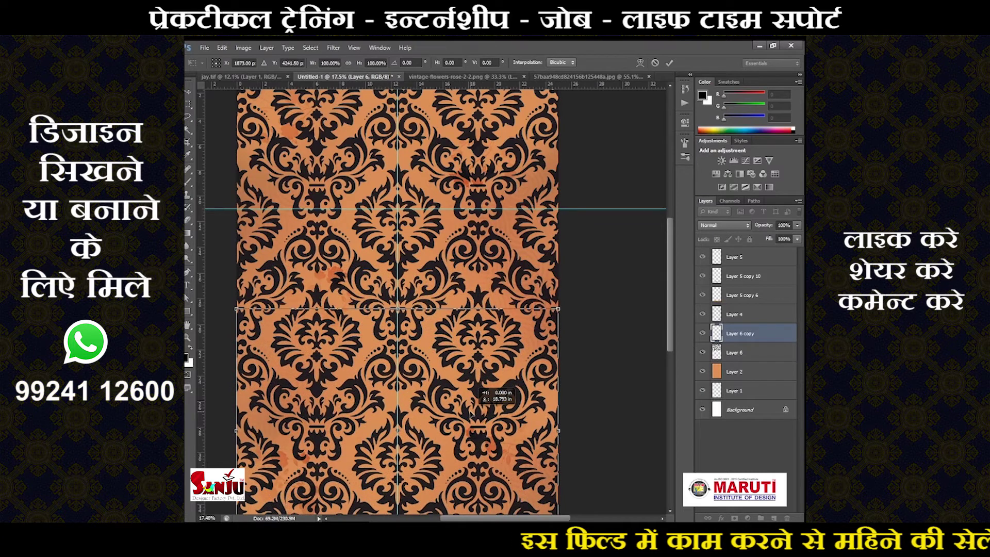
{"action": "key", "text": "Return"}
{"action": "key", "text": "ctrl+e"}
{"action": "key", "text": "w"}
{"action": "scroll", "coordinate": [456, 384], "scroll_direction": "down", "scroll_amount": 1}
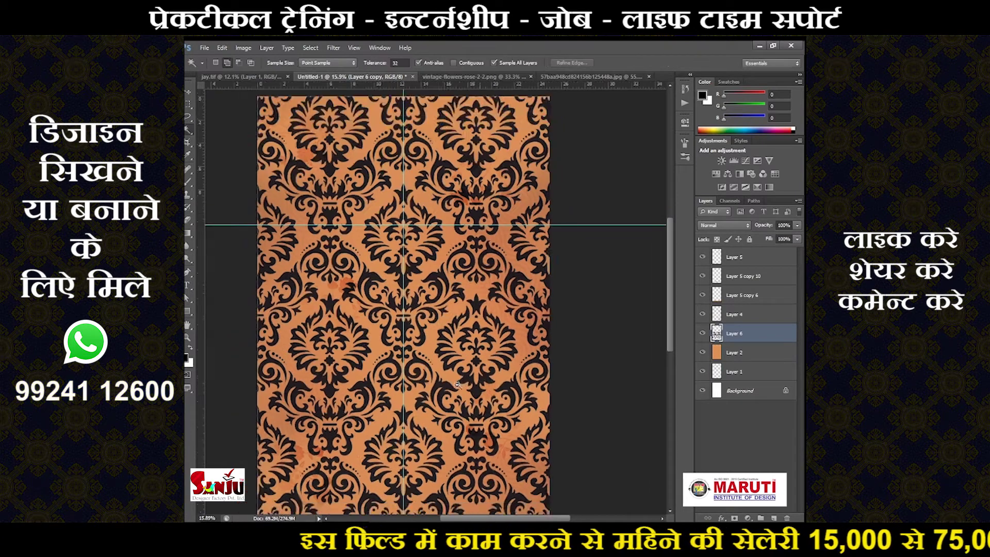
{"action": "scroll", "coordinate": [457, 384], "scroll_direction": "down", "scroll_amount": 5}
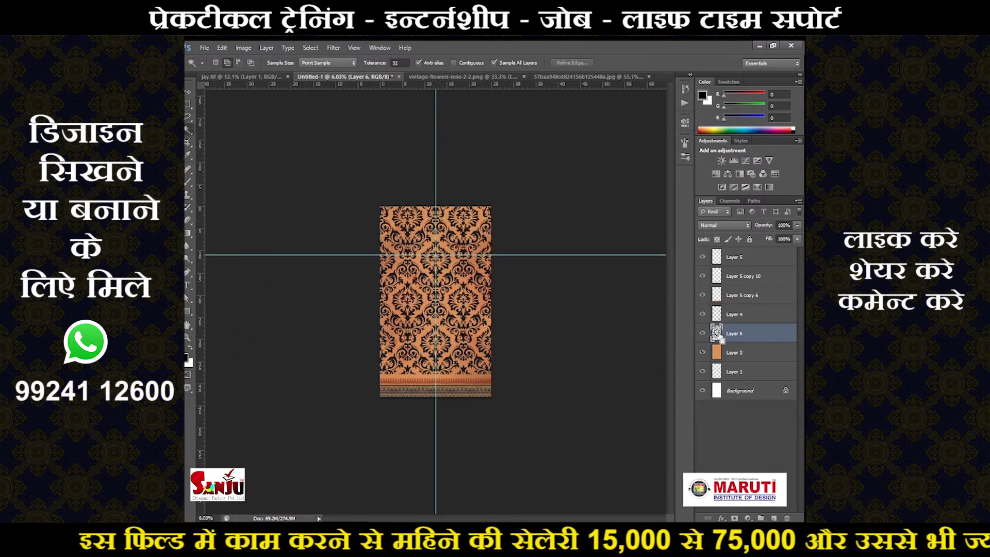
- Stretch the damask down toward the bottom edge and place its layer just under Layer 5
{"action": "key", "text": "ctrl+t"}
{"action": "scroll", "coordinate": [479, 305], "scroll_direction": "up", "scroll_amount": 4}
{"action": "left_click_drag", "start_coordinate": [479, 305], "coordinate": [507, 191]}
{"action": "left_click_drag", "start_coordinate": [463, 344], "coordinate": [473, 393]}
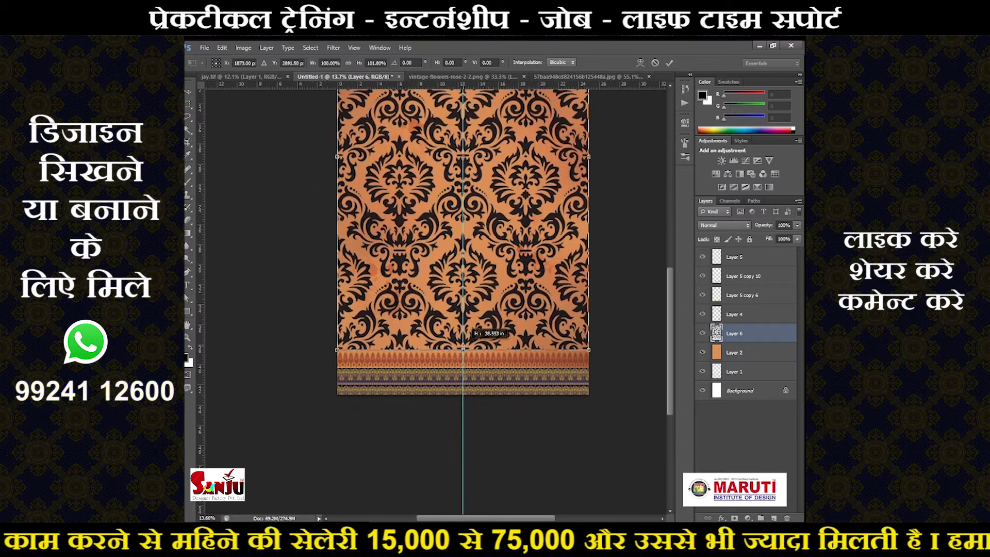
{"action": "key", "text": "Return"}
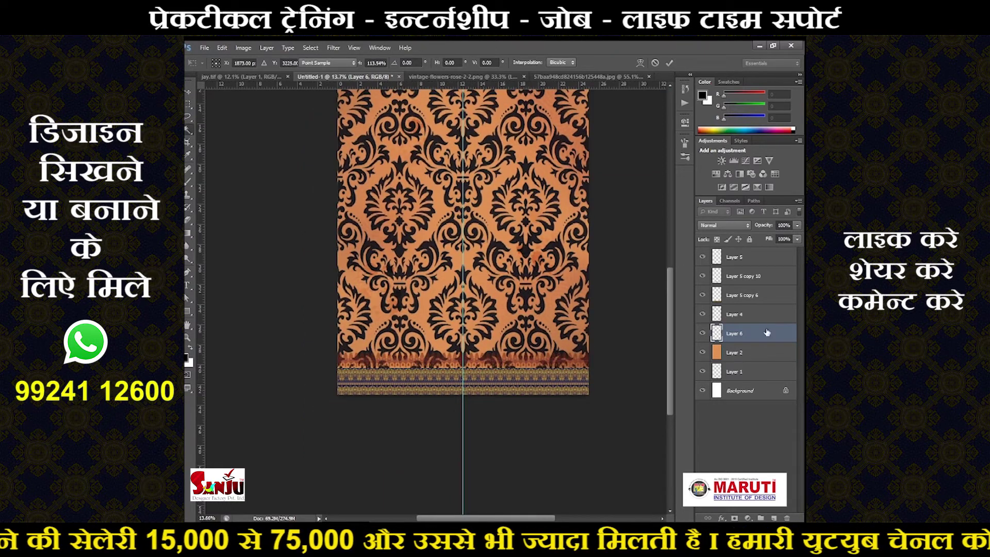
{"action": "left_click_drag", "start_coordinate": [722, 356], "coordinate": [733, 279]}
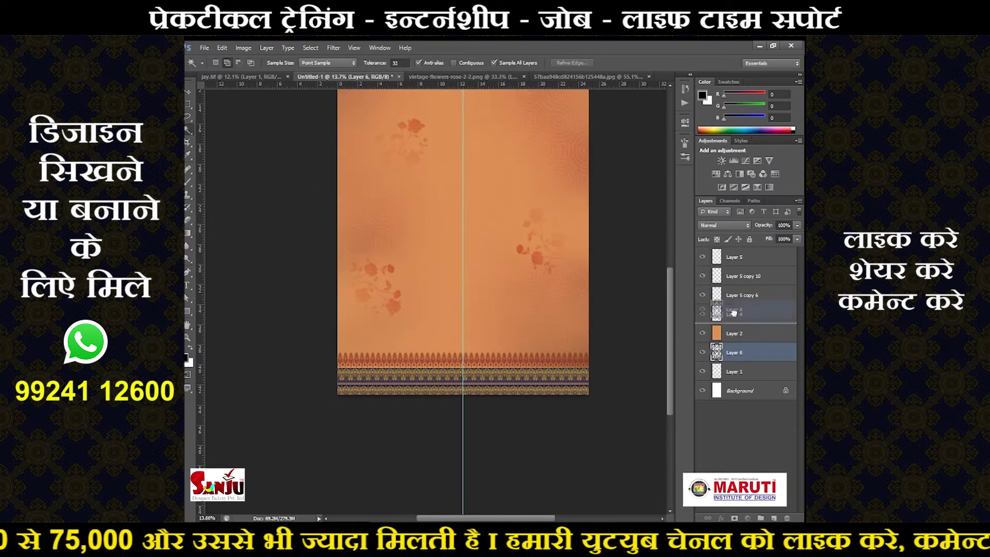
- Delete the damask over the bottom border band and move its layer to the top of the stack
{"action": "key", "text": "m"}
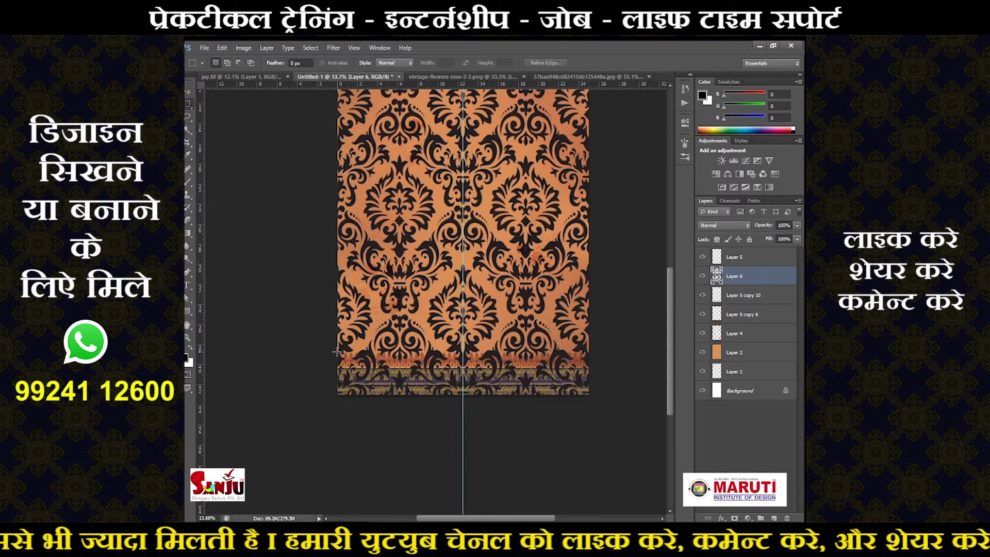
{"action": "left_click_drag", "start_coordinate": [466, 419], "coordinate": [671, 452]}
{"action": "key", "text": "Delete"}
{"action": "key", "text": "ctrl+d"}
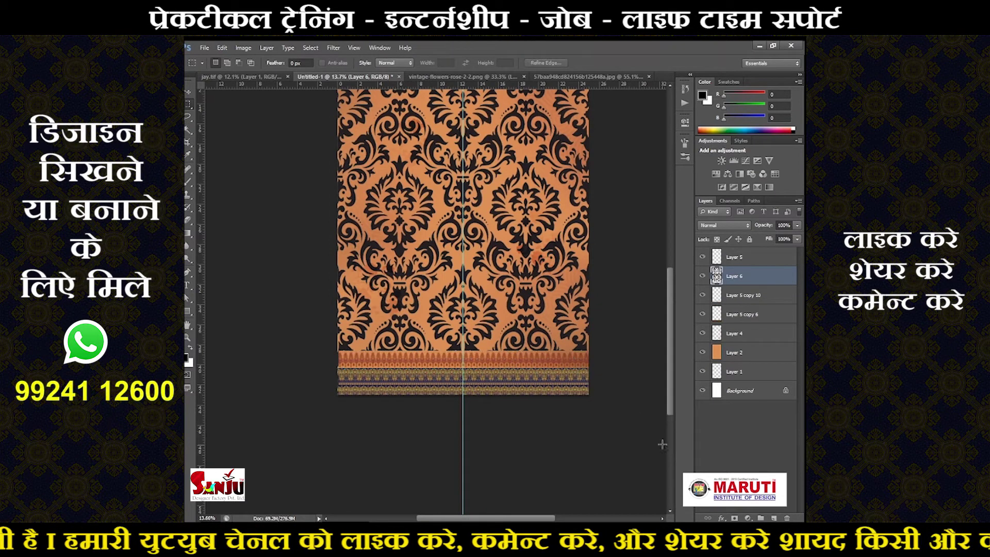
{"action": "left_click_drag", "start_coordinate": [747, 279], "coordinate": [745, 260]}
- Widen the damask to reach the right edge and stretch it down to meet the border
{"action": "key", "text": "ctrl+t"}
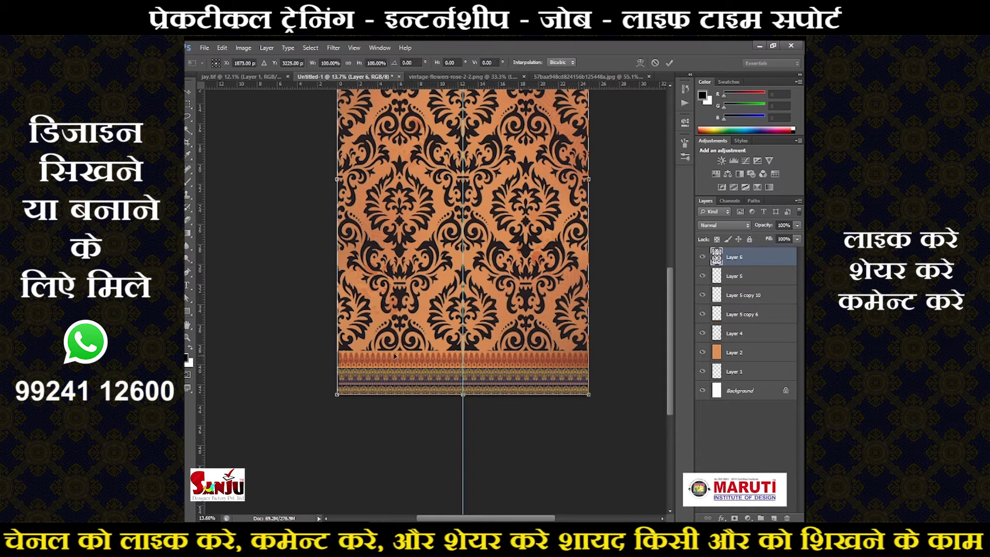
{"action": "key", "text": "Return"}
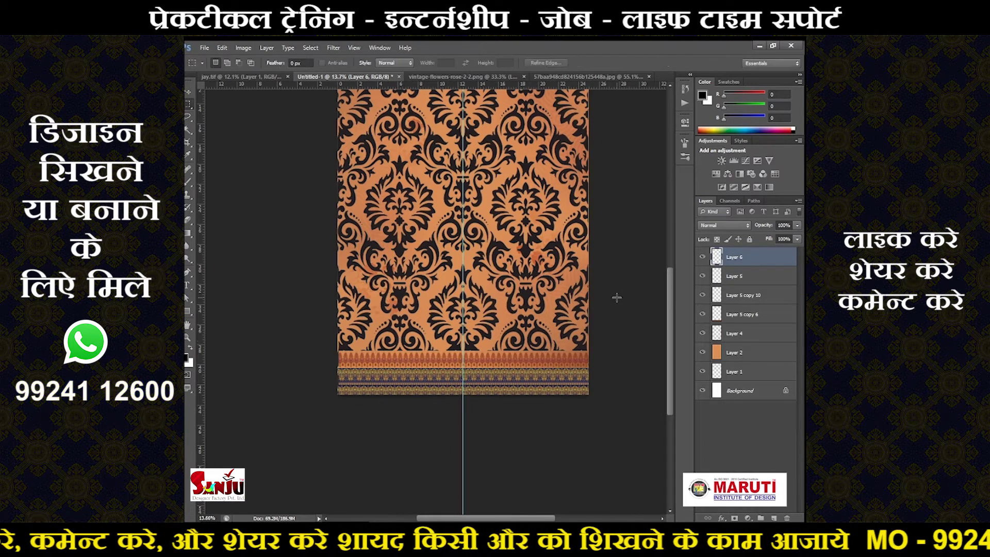
{"action": "scroll", "coordinate": [590, 301], "scroll_direction": "up", "scroll_amount": 5}
{"action": "key", "text": "ctrl+t"}
{"action": "left_click_drag", "start_coordinate": [562, 288], "coordinate": [564, 287]}
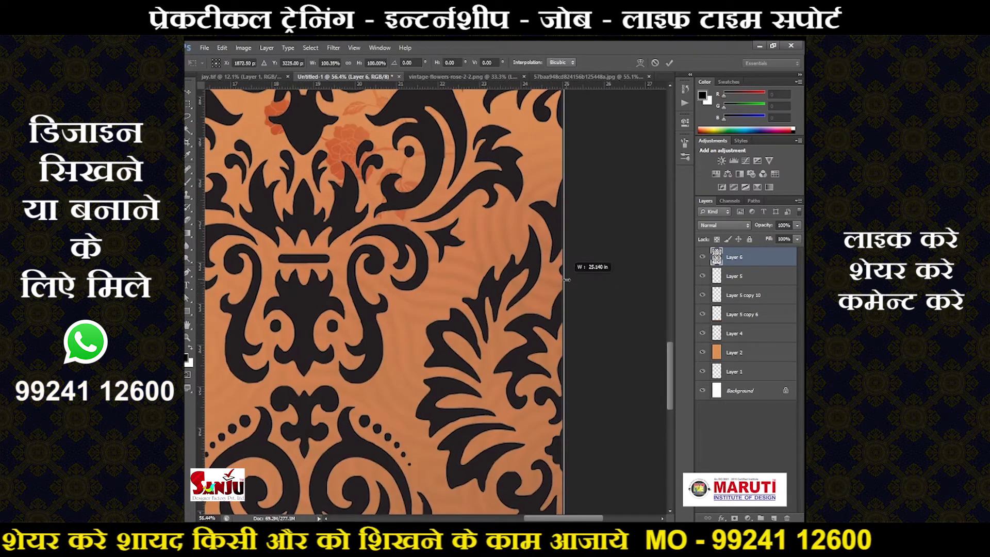
{"action": "key", "text": "Return"}
{"action": "scroll", "coordinate": [463, 299], "scroll_direction": "down", "scroll_amount": 5}
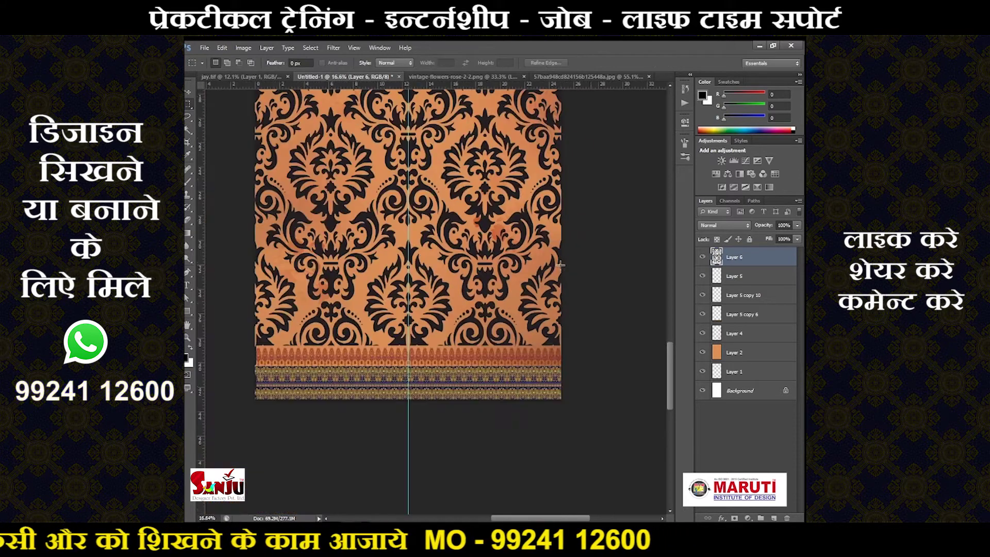
{"action": "scroll", "coordinate": [330, 333], "scroll_direction": "up", "scroll_amount": 2}
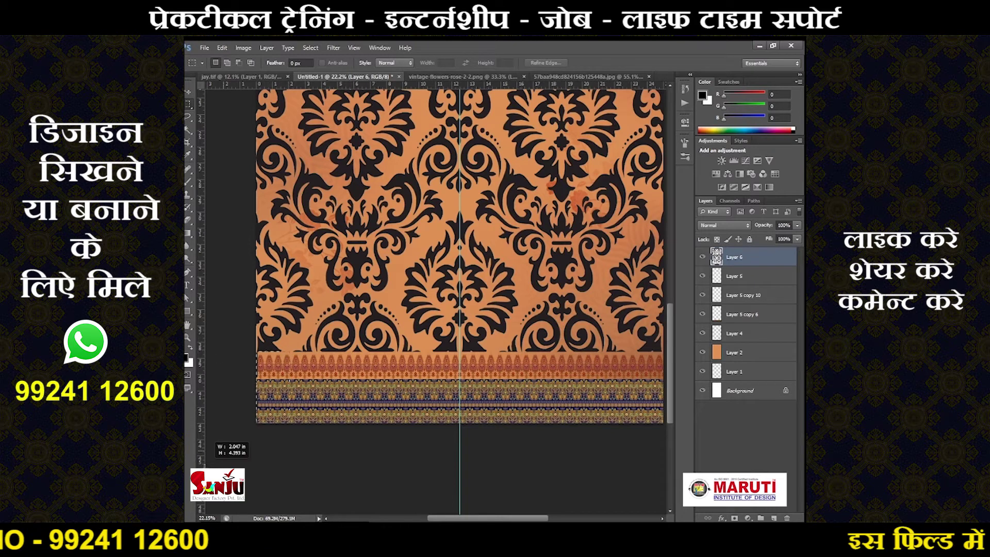
{"action": "left_click_drag", "start_coordinate": [289, 351], "coordinate": [232, 449]}
{"action": "key", "text": "ctrl+t"}
{"action": "left_click_drag", "start_coordinate": [527, 424], "coordinate": [520, 454]}
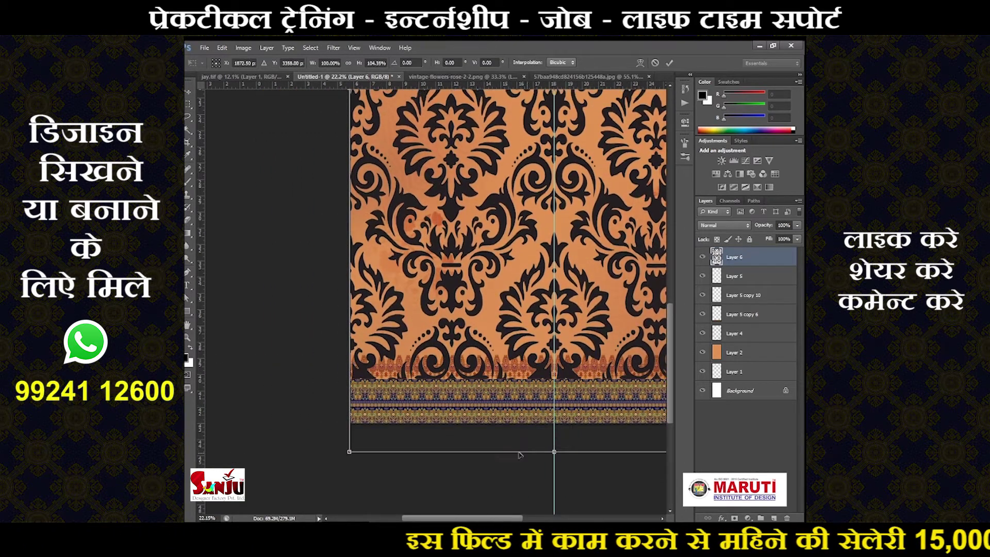
- Add an inverted mask to the damask layer and paint parts of the pattern back in
{"action": "left_click", "coordinate": [734, 518]}
{"action": "key", "text": "ctrl+i"}
{"action": "key", "text": "ctrl+0"}
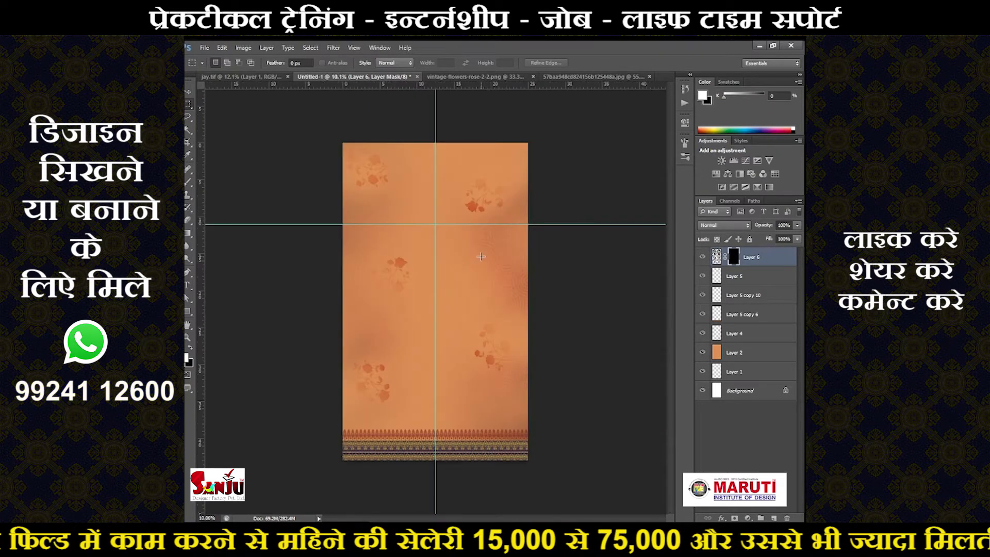
{"action": "key", "text": "b"}
{"action": "left_click", "coordinate": [371, 218]}
{"action": "key", "text": "ctrl+z"}
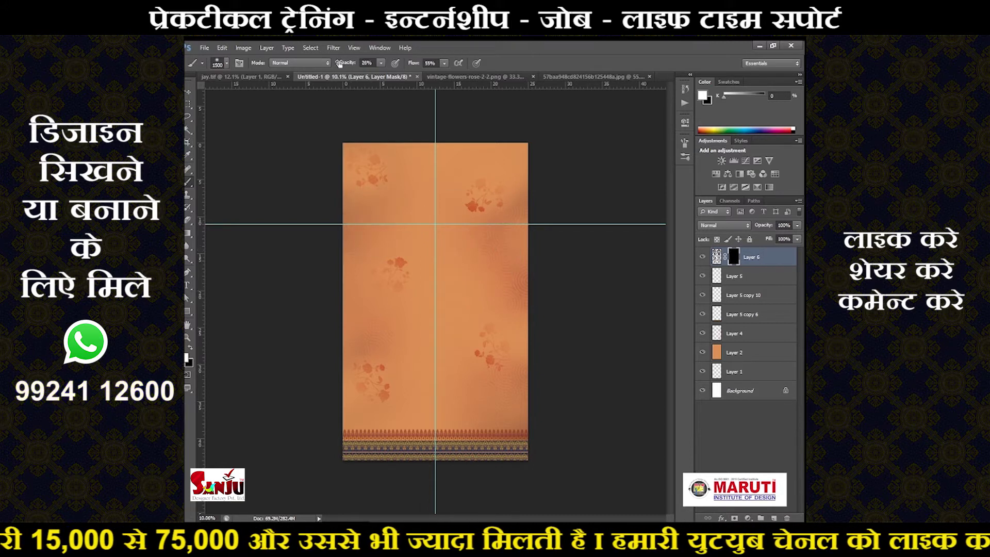
{"action": "left_click_drag", "start_coordinate": [471, 257], "coordinate": [499, 286]}
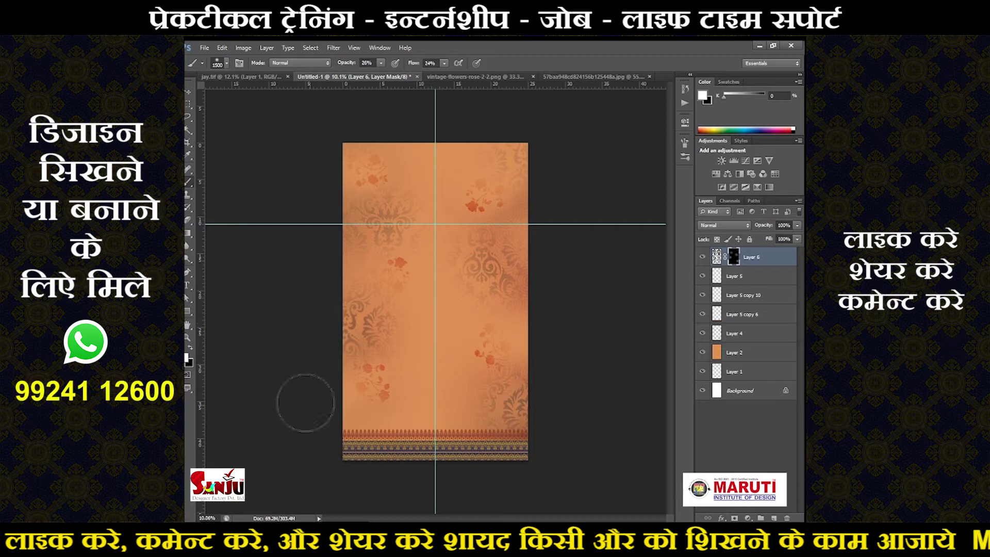
- Apply the layer mask and cycle through blend modes for the damask layer
{"action": "right_click", "coordinate": [733, 256]}
{"action": "left_click", "coordinate": [742, 279]}
{"action": "key", "text": "Down"}
{"action": "key", "text": "Down"}
{"action": "key", "text": "Down"}
{"action": "key", "text": "Down"}
{"action": "key", "text": "Down"}
{"action": "key", "text": "Down"}
{"action": "key", "text": "Down"}
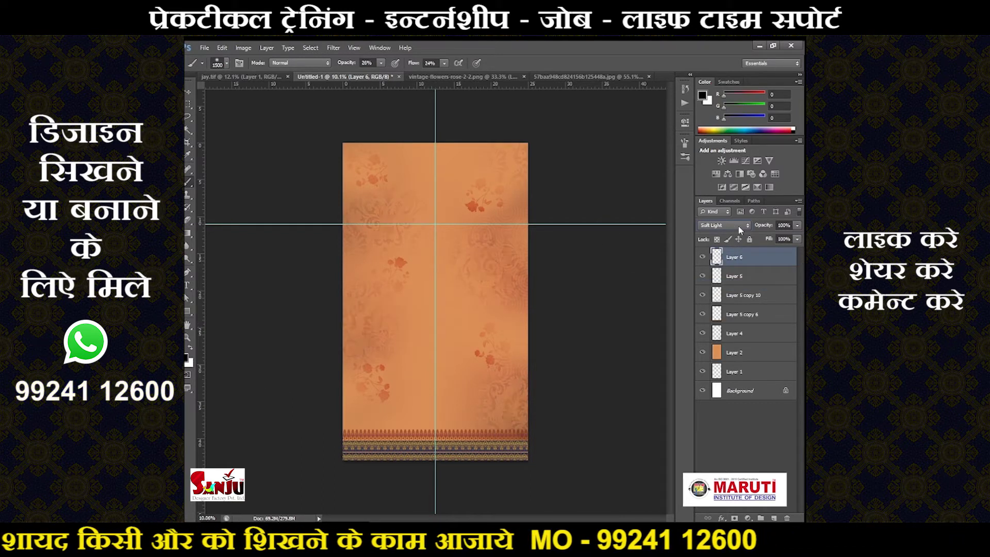
{"action": "key", "text": "Down"}
{"action": "key", "text": "Down"}
{"action": "key", "text": "Down"}
{"action": "key", "text": "Down"}
{"action": "key", "text": "Down"}
{"action": "key", "text": "Down"}
{"action": "key", "text": "Down"}
{"action": "key", "text": "Down"}
{"action": "key", "text": "Down"}
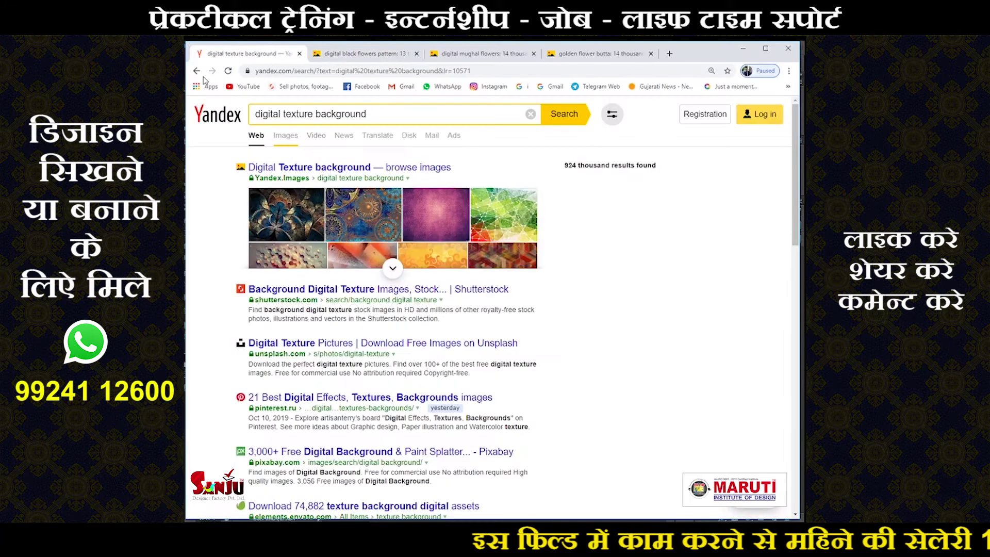
- Search Yandex for digital botanical flowers and switch to the image results
{"action": "left_click", "coordinate": [196, 71]}
{"action": "left_click", "coordinate": [391, 277]}
{"action": "type", "text": "digital b"}
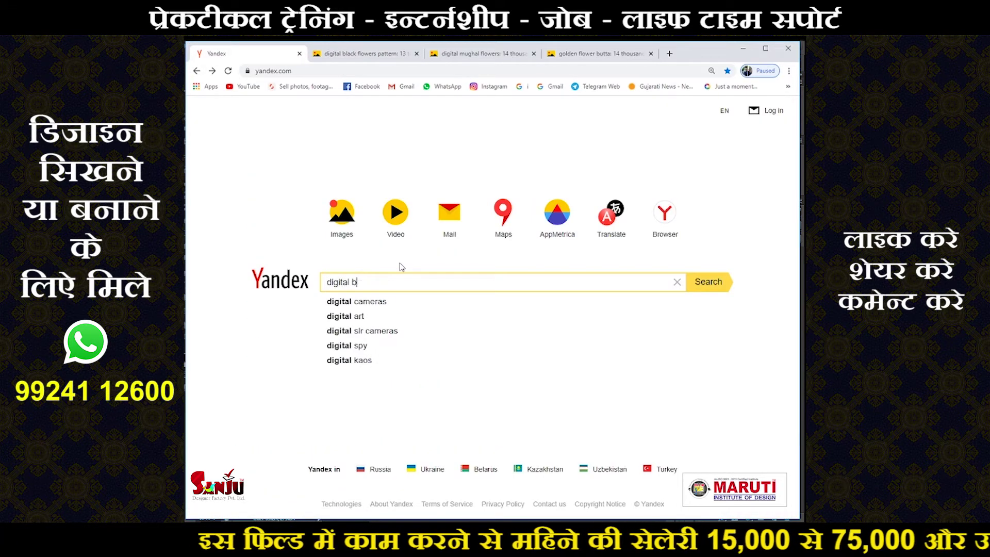
{"action": "type", "text": "otnical flowers png"}
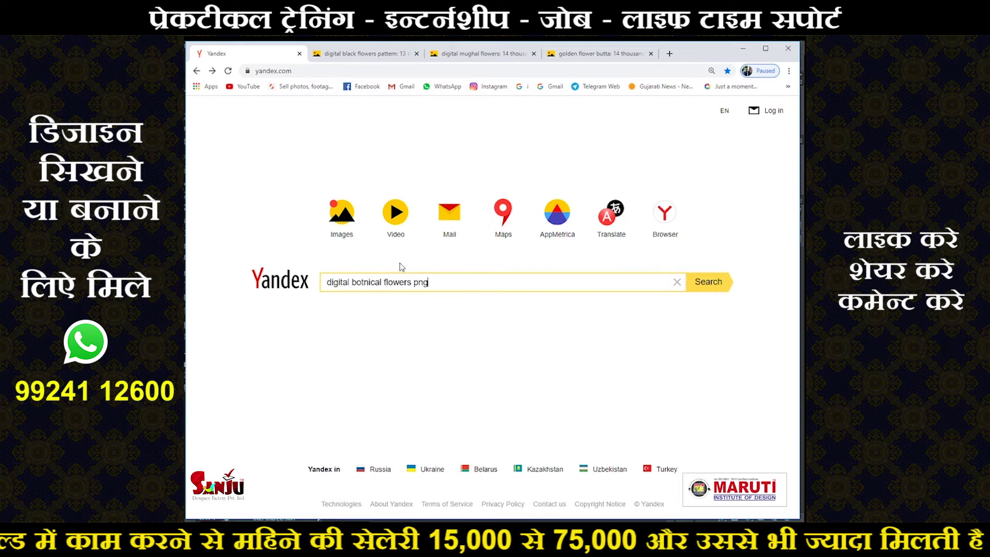
{"action": "key", "text": "Return"}
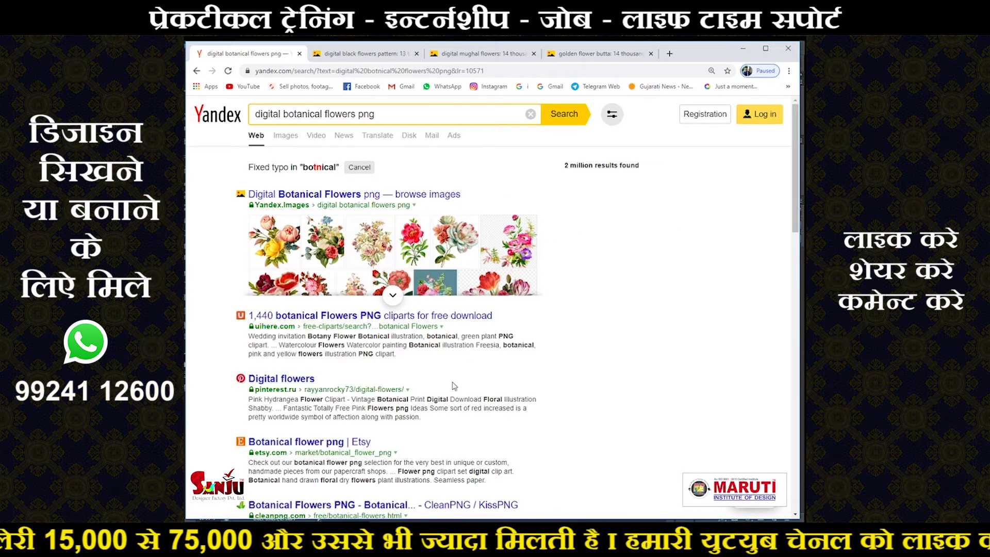
{"action": "left_click", "coordinate": [285, 135]}
- Scroll the image grid to a pink rose bouquet and take that image for the design
{"action": "scroll", "coordinate": [678, 298], "scroll_direction": "down", "scroll_amount": 3}
{"action": "scroll", "coordinate": [678, 298], "scroll_direction": "down", "scroll_amount": 3}
{"action": "scroll", "coordinate": [678, 298], "scroll_direction": "down", "scroll_amount": 2}
{"action": "scroll", "coordinate": [678, 298], "scroll_direction": "down", "scroll_amount": 3}
{"action": "scroll", "coordinate": [567, 299], "scroll_direction": "down", "scroll_amount": 3}
{"action": "scroll", "coordinate": [490, 300], "scroll_direction": "down", "scroll_amount": 2}
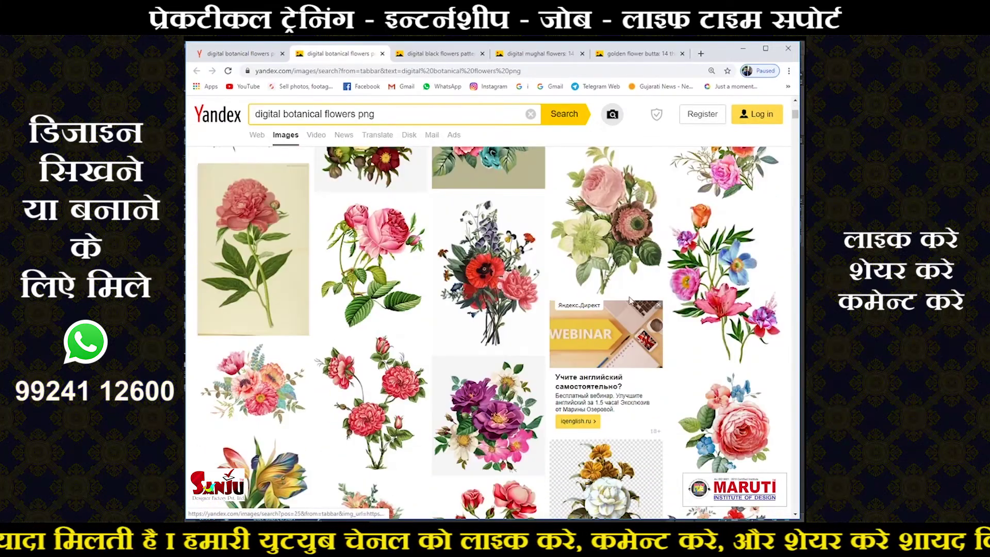
{"action": "scroll", "coordinate": [433, 302], "scroll_direction": "down", "scroll_amount": 3}
{"action": "scroll", "coordinate": [433, 302], "scroll_direction": "down", "scroll_amount": 3}
{"action": "scroll", "coordinate": [464, 304], "scroll_direction": "down", "scroll_amount": 2}
{"action": "scroll", "coordinate": [516, 305], "scroll_direction": "down", "scroll_amount": 3}
{"action": "scroll", "coordinate": [616, 307], "scroll_direction": "down", "scroll_amount": 3}
{"action": "scroll", "coordinate": [616, 306], "scroll_direction": "down", "scroll_amount": 2}
{"action": "scroll", "coordinate": [628, 307], "scroll_direction": "down", "scroll_amount": 3}
{"action": "scroll", "coordinate": [645, 307], "scroll_direction": "down", "scroll_amount": 3}
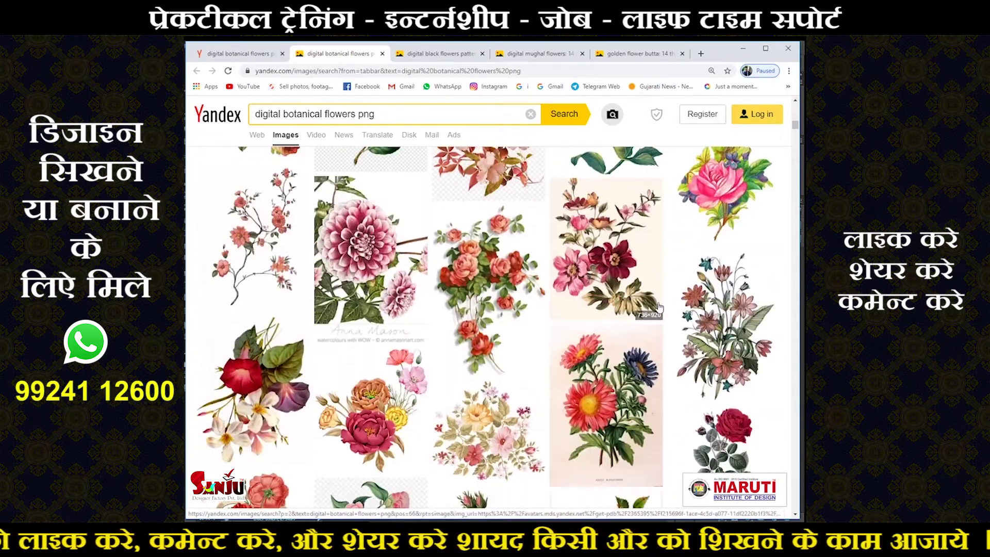
{"action": "scroll", "coordinate": [659, 307], "scroll_direction": "down", "scroll_amount": 3}
{"action": "scroll", "coordinate": [660, 307], "scroll_direction": "down", "scroll_amount": 3}
{"action": "scroll", "coordinate": [662, 304], "scroll_direction": "down", "scroll_amount": 3}
{"action": "scroll", "coordinate": [667, 299], "scroll_direction": "down", "scroll_amount": 3}
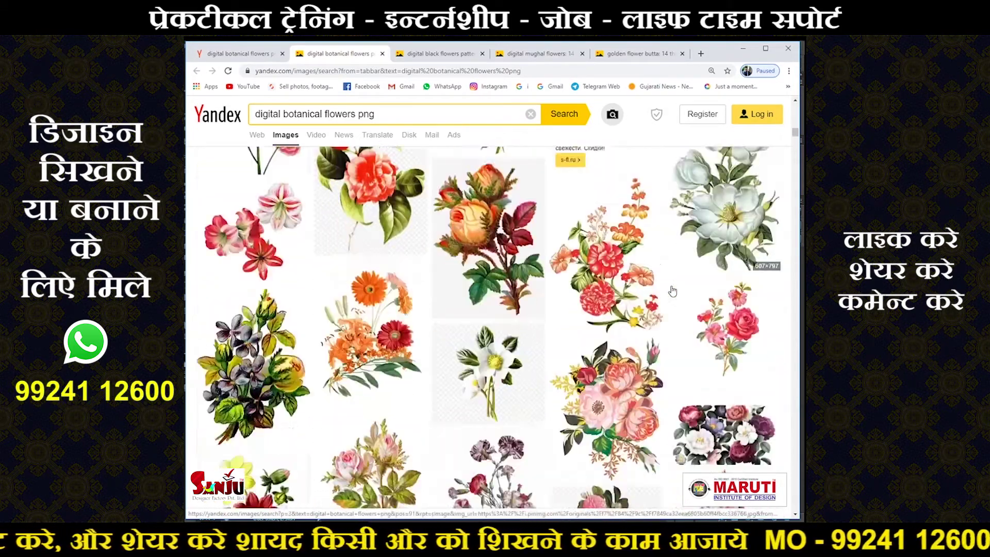
{"action": "scroll", "coordinate": [672, 291], "scroll_direction": "down", "scroll_amount": 3}
{"action": "scroll", "coordinate": [673, 292], "scroll_direction": "down", "scroll_amount": 3}
{"action": "scroll", "coordinate": [672, 291], "scroll_direction": "down", "scroll_amount": 3}
{"action": "scroll", "coordinate": [672, 291], "scroll_direction": "down", "scroll_amount": 3}
{"action": "scroll", "coordinate": [672, 291], "scroll_direction": "down", "scroll_amount": 3}
{"action": "scroll", "coordinate": [674, 290], "scroll_direction": "down", "scroll_amount": 3}
{"action": "scroll", "coordinate": [674, 289], "scroll_direction": "down", "scroll_amount": 3}
{"action": "scroll", "coordinate": [676, 288], "scroll_direction": "down", "scroll_amount": 3}
{"action": "scroll", "coordinate": [676, 287], "scroll_direction": "up", "scroll_amount": 4}
{"action": "scroll", "coordinate": [646, 287], "scroll_direction": "down", "scroll_amount": 3}
{"action": "scroll", "coordinate": [642, 283], "scroll_direction": "down", "scroll_amount": 3}
{"action": "scroll", "coordinate": [637, 276], "scroll_direction": "down", "scroll_amount": 3}
{"action": "scroll", "coordinate": [628, 264], "scroll_direction": "down", "scroll_amount": 3}
{"action": "scroll", "coordinate": [628, 264], "scroll_direction": "down", "scroll_amount": 3}
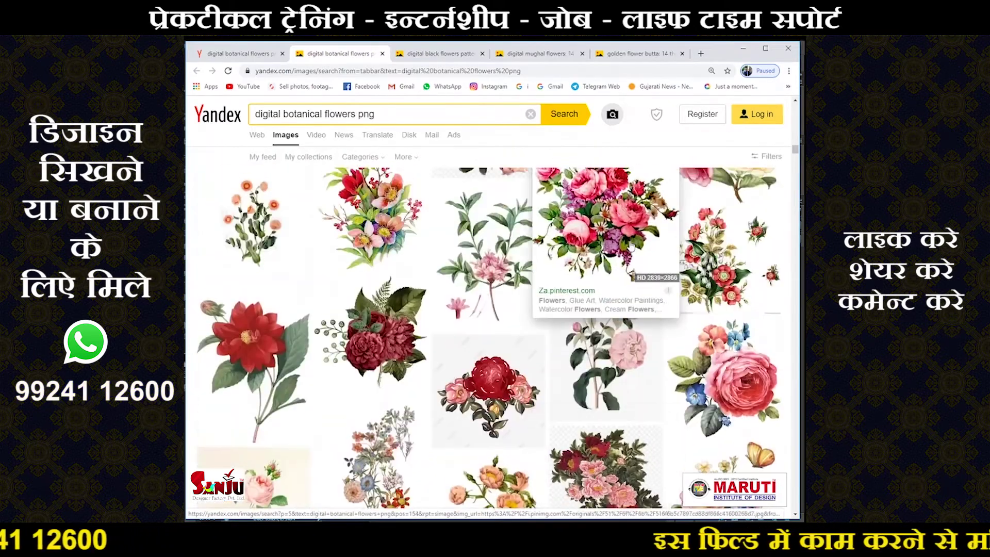
{"action": "left_click", "coordinate": [618, 242]}
{"action": "right_click", "coordinate": [442, 253]}
{"action": "left_click", "coordinate": [449, 266]}
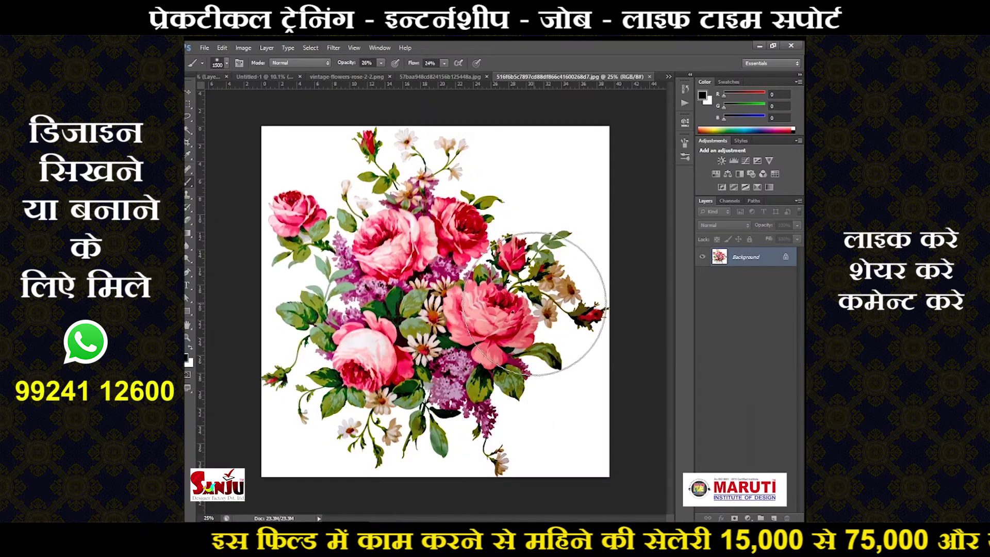
- Select and remove the white background around the rose bouquet, leaving it on transparent Layer 0
{"action": "key", "text": "ctrl+d"}
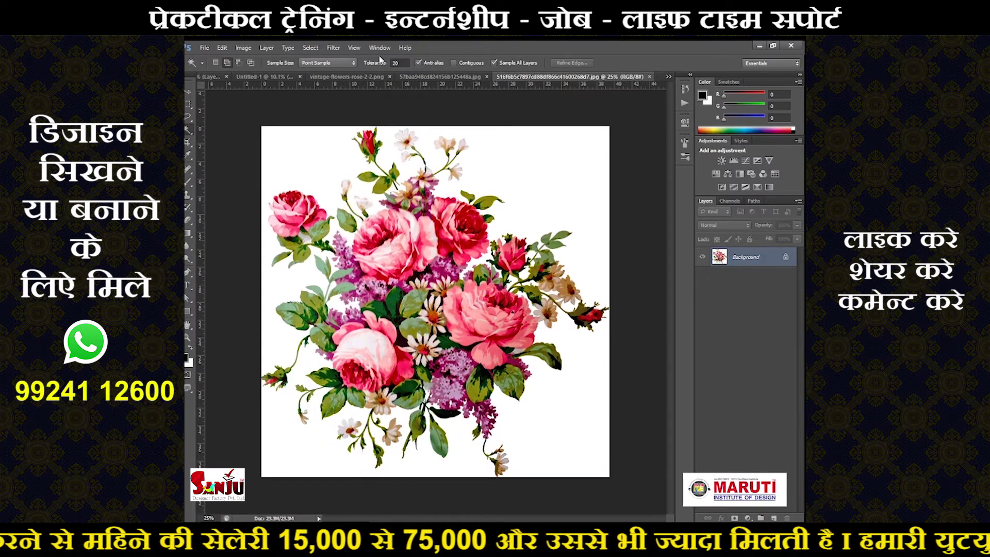
{"action": "left_click", "coordinate": [298, 155]}
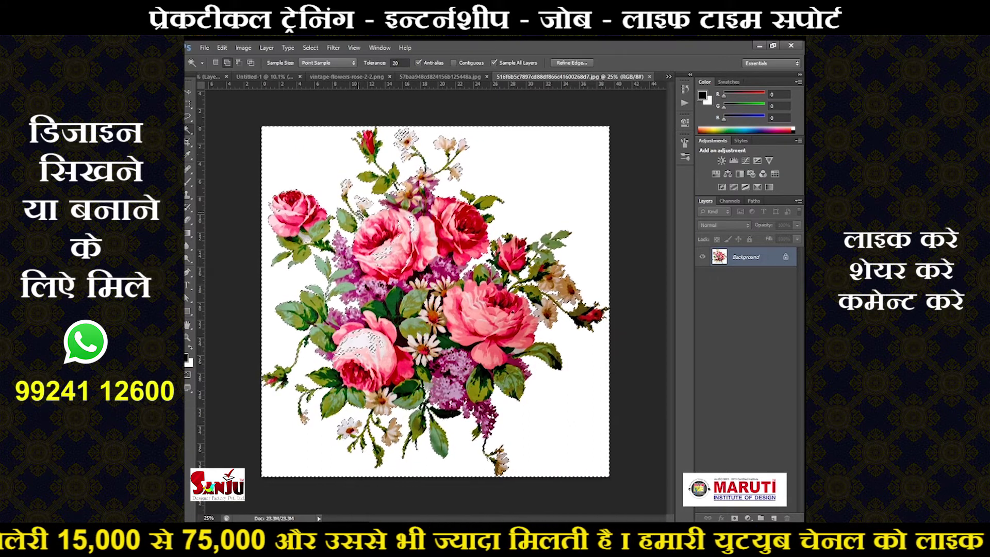
{"action": "key", "text": "l"}
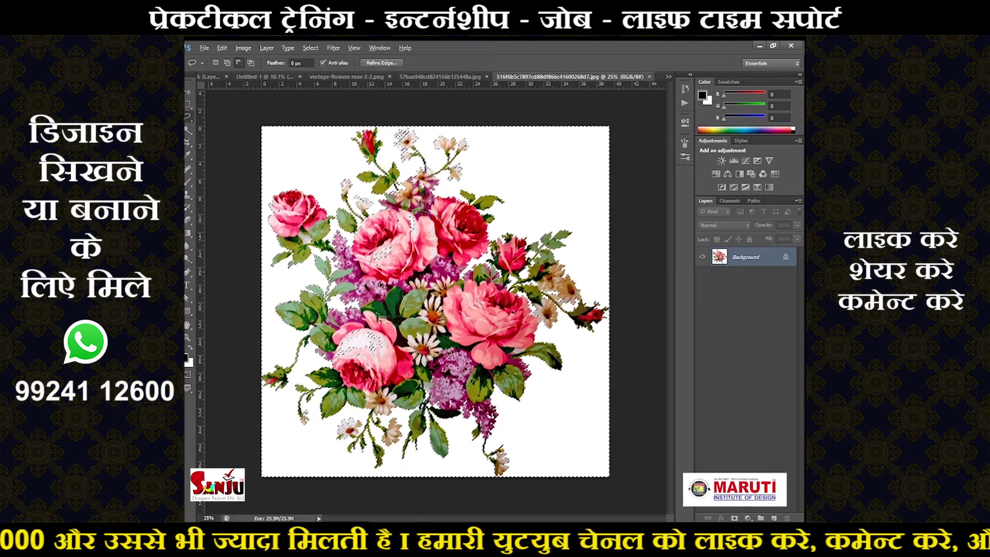
{"action": "key", "text": "i"}
{"action": "scroll", "coordinate": [433, 310], "scroll_direction": "down", "scroll_amount": 1}
{"action": "key", "text": "shift+F5"}
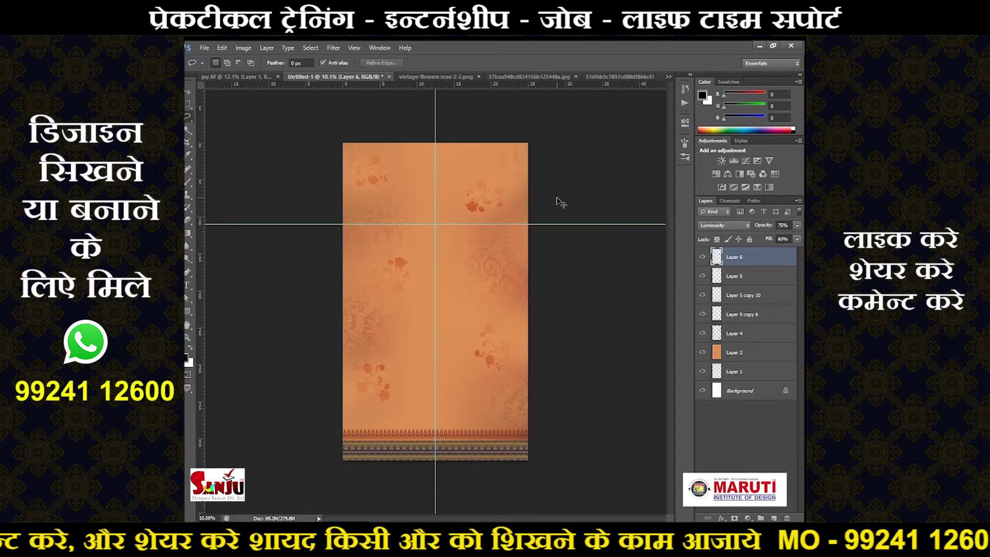
- Tilt the pasted bouquet about 28 degrees and move it lower down the design
{"action": "key", "text": "ctrl+t"}
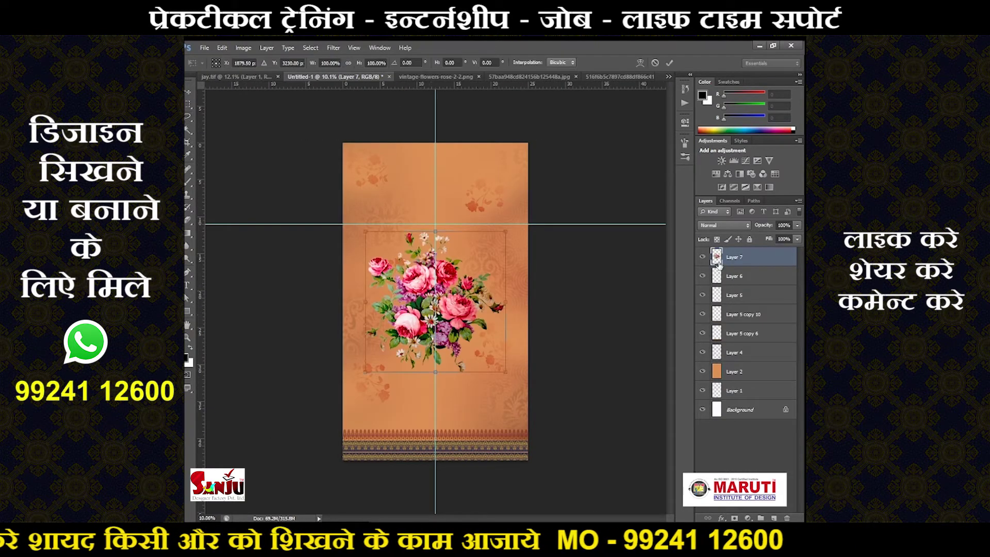
{"action": "left_click_drag", "start_coordinate": [504, 362], "coordinate": [462, 403]}
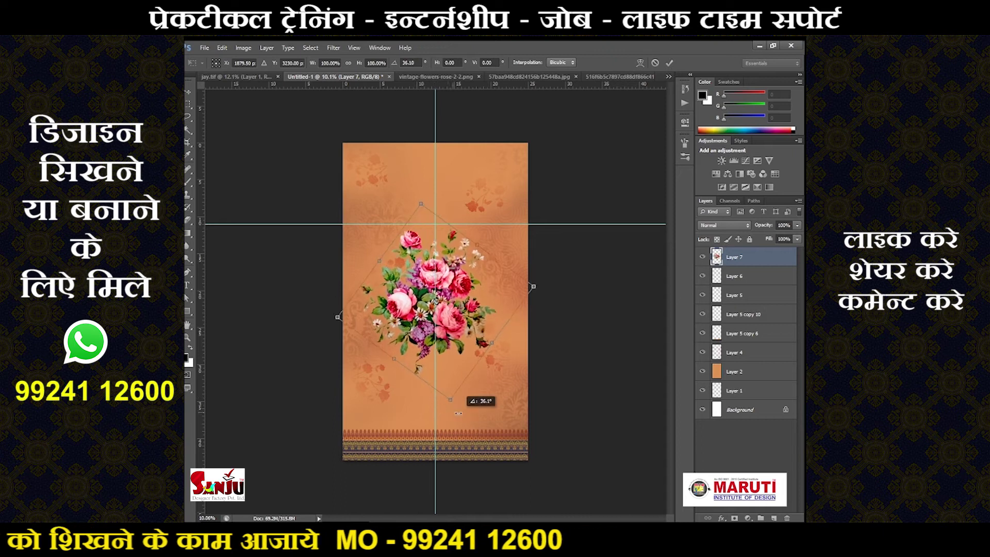
{"action": "left_click_drag", "start_coordinate": [453, 345], "coordinate": [461, 437]}
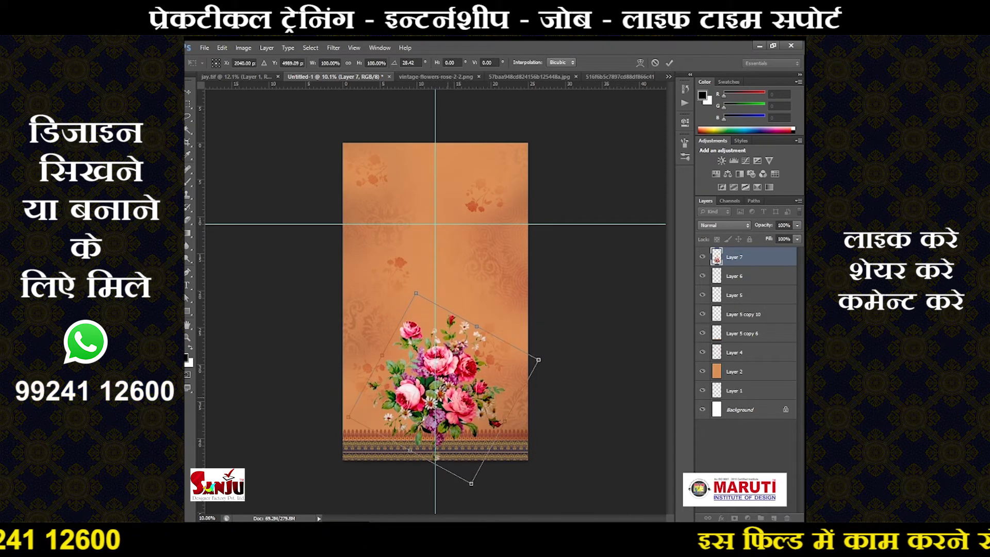
{"action": "left_click_drag", "start_coordinate": [536, 363], "coordinate": [544, 352]}
{"action": "key", "text": "ctrl+z"}
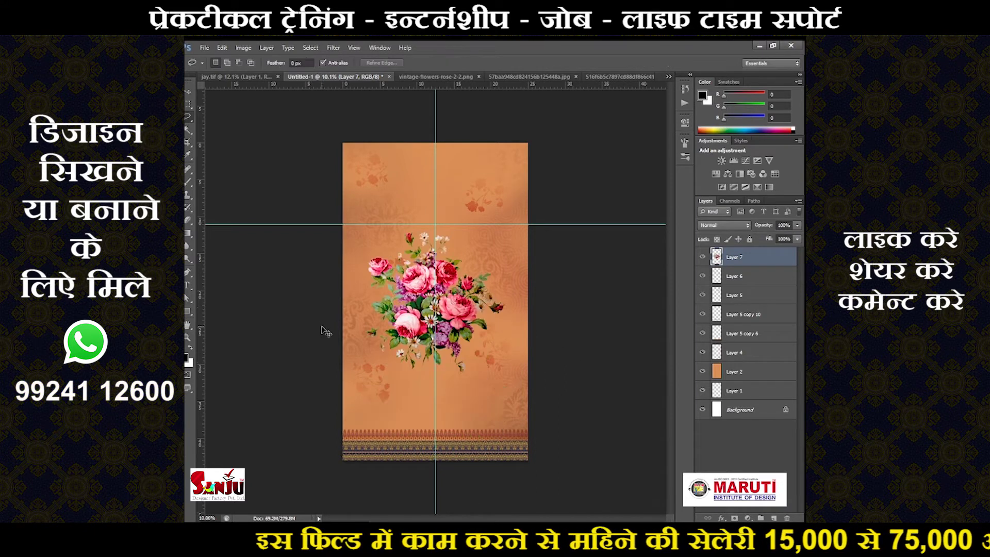
- Resize the bouquet to about 72% above the border and layer it beneath Layer 5 copy 6
{"action": "left_click_drag", "start_coordinate": [464, 322], "coordinate": [464, 347]}
{"action": "left_click_drag", "start_coordinate": [505, 421], "coordinate": [468, 388]}
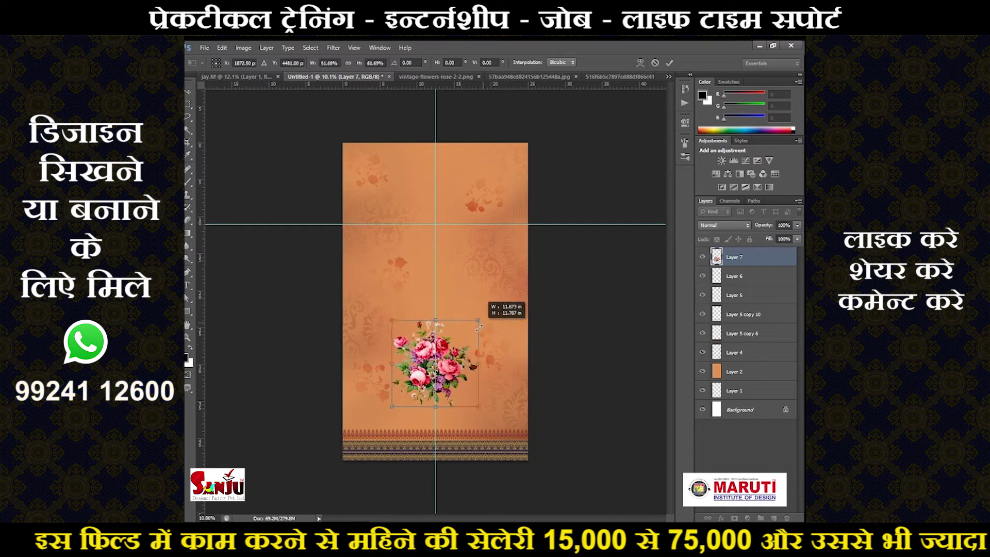
{"action": "left_click_drag", "start_coordinate": [444, 292], "coordinate": [491, 318]}
{"action": "left_click_drag", "start_coordinate": [462, 365], "coordinate": [462, 415]}
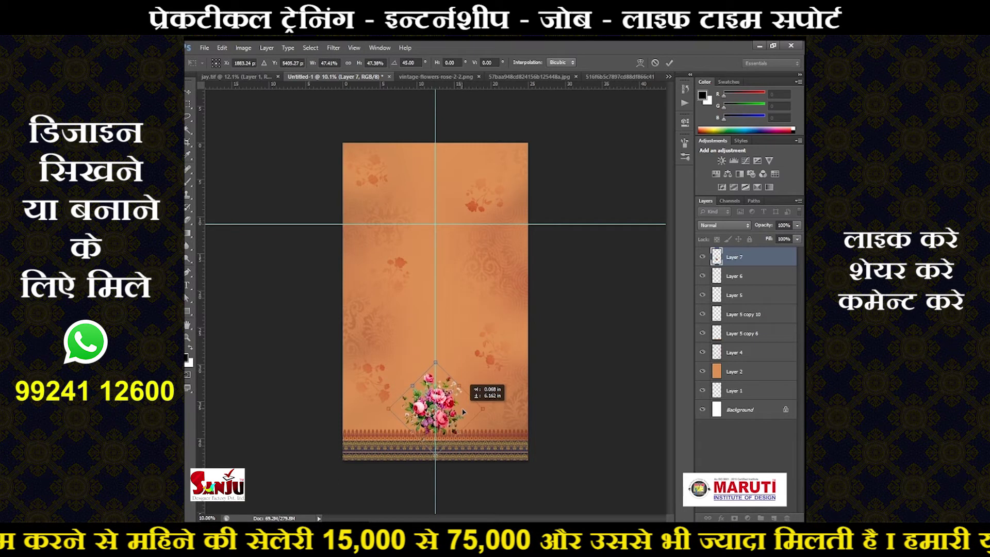
{"action": "mouse_move", "coordinate": [435, 366]}
{"action": "left_mouse_down"}
{"action": "mouse_move", "coordinate": [440, 340]}
{"action": "mouse_move", "coordinate": [441, 365]}
{"action": "left_mouse_up"}
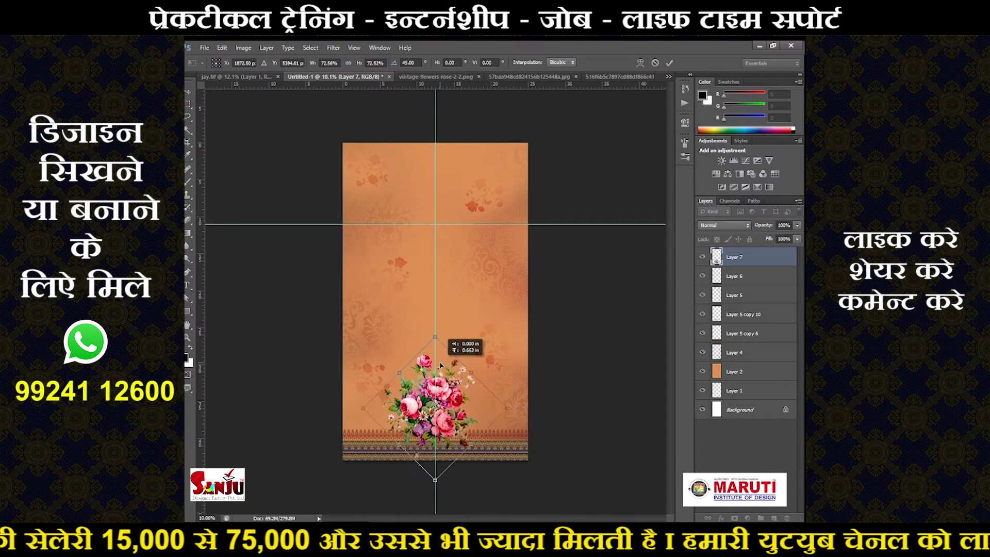
{"action": "key", "text": "Return"}
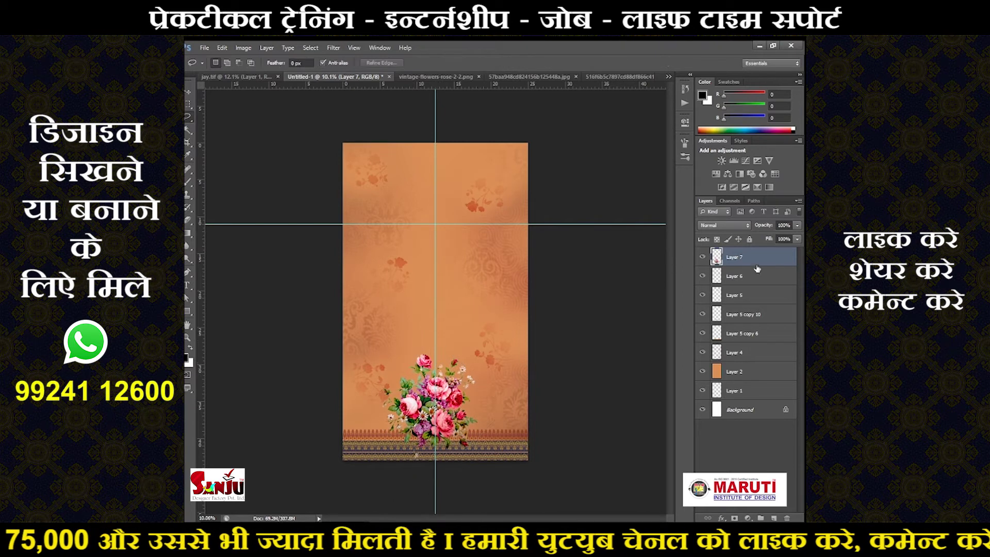
{"action": "left_click_drag", "start_coordinate": [747, 263], "coordinate": [739, 357]}
- Show the rulers and check the Layer 5 copy 10 paisley border by toggling its visibility
{"action": "scroll", "coordinate": [437, 441], "scroll_direction": "up", "scroll_amount": 3}
{"action": "key", "text": "ctrl+r"}
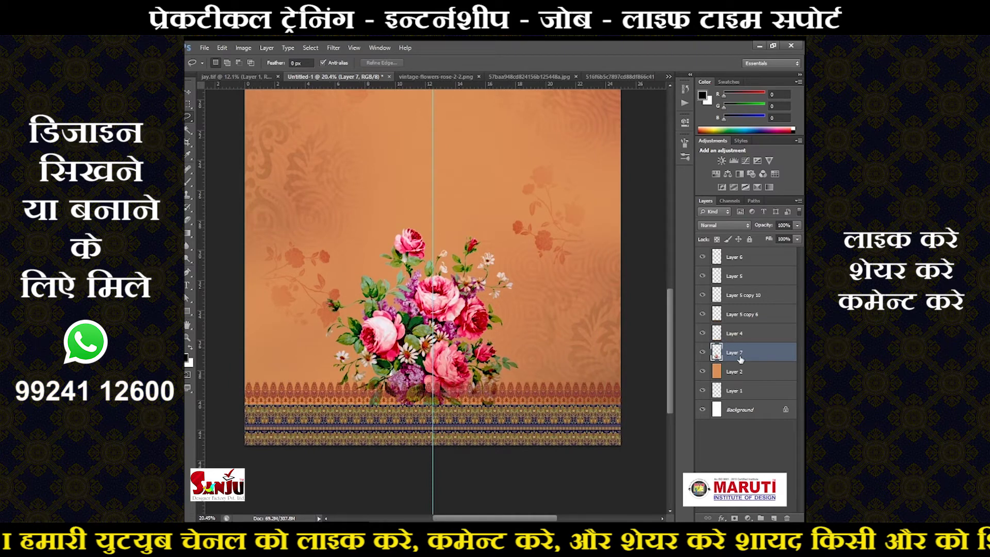
{"action": "scroll", "coordinate": [517, 361], "scroll_direction": "up", "scroll_amount": 4}
{"action": "scroll", "coordinate": [517, 361], "scroll_direction": "up", "scroll_amount": 3}
{"action": "scroll", "coordinate": [517, 360], "scroll_direction": "up", "scroll_amount": 3}
{"action": "key", "text": "v"}
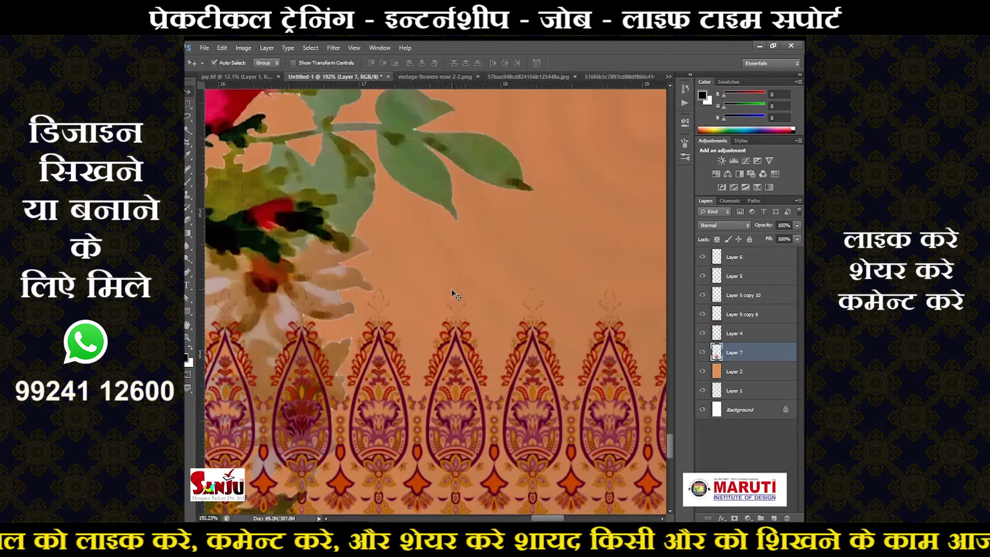
{"action": "scroll", "coordinate": [453, 294], "scroll_direction": "up", "scroll_amount": 5}
{"action": "left_click", "coordinate": [750, 296]}
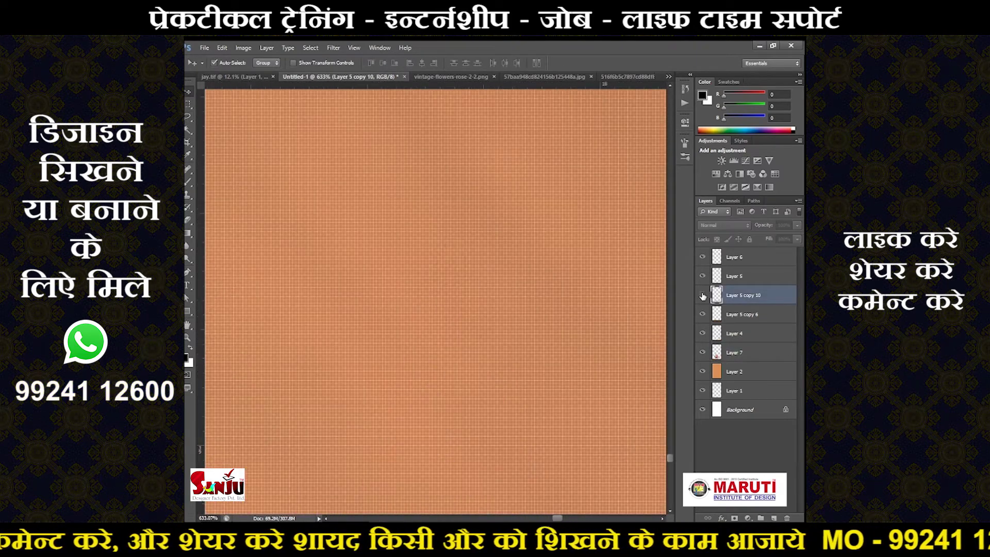
{"action": "scroll", "coordinate": [504, 277], "scroll_direction": "down", "scroll_amount": 5}
{"action": "left_click", "coordinate": [702, 295]}
{"action": "scroll", "coordinate": [410, 328], "scroll_direction": "down", "scroll_amount": 3}
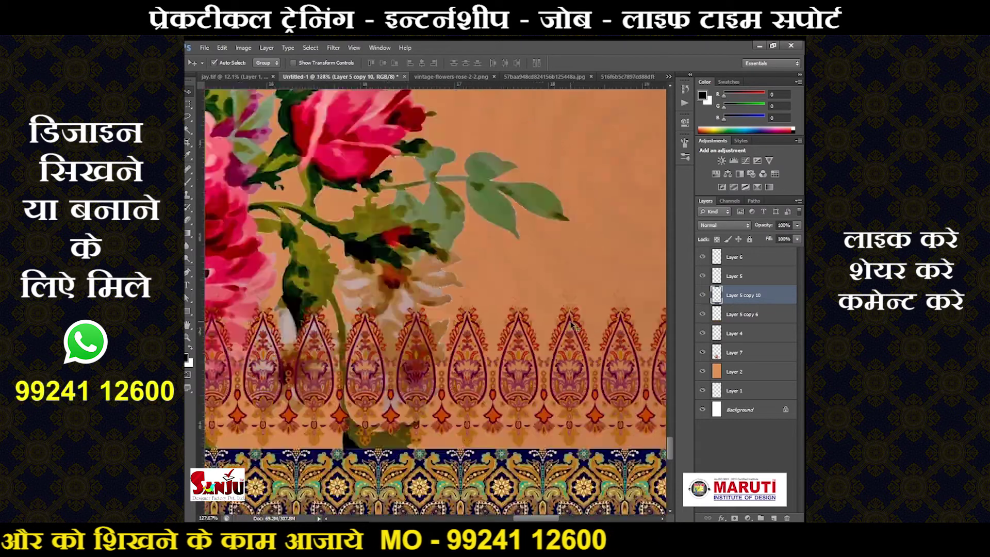
{"action": "scroll", "coordinate": [410, 328], "scroll_direction": "down", "scroll_amount": 2}
{"action": "scroll", "coordinate": [428, 328], "scroll_direction": "down", "scroll_amount": 2}
{"action": "scroll", "coordinate": [428, 279], "scroll_direction": "down", "scroll_amount": 2}
{"action": "scroll", "coordinate": [433, 227], "scroll_direction": "down", "scroll_amount": 2}
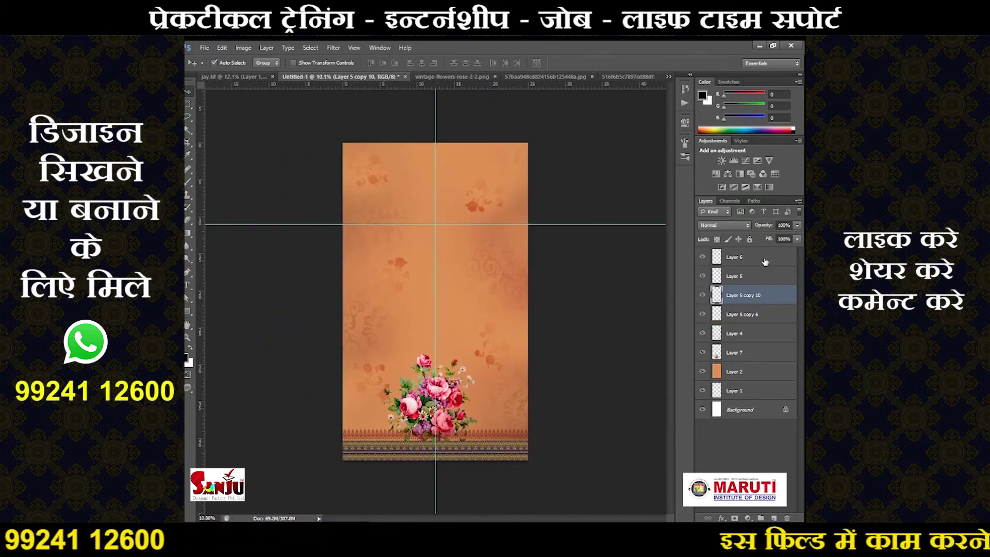
- Select the rose bouquet layer and nudge the bouquet slightly right into place
{"action": "left_click", "coordinate": [748, 253]}
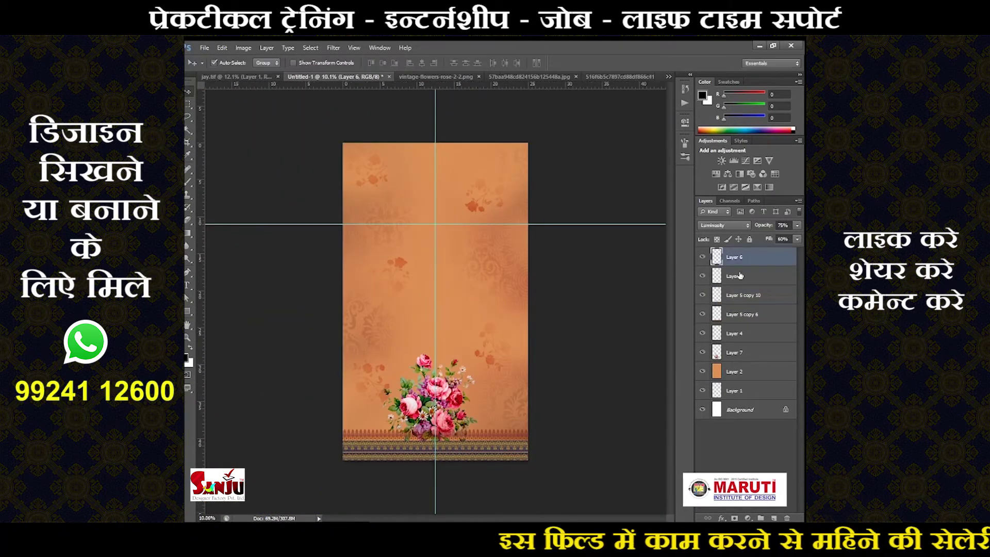
{"action": "left_click", "coordinate": [738, 351]}
{"action": "key", "text": "ctrl+t"}
{"action": "scroll", "coordinate": [460, 406], "scroll_direction": "up", "scroll_amount": 3}
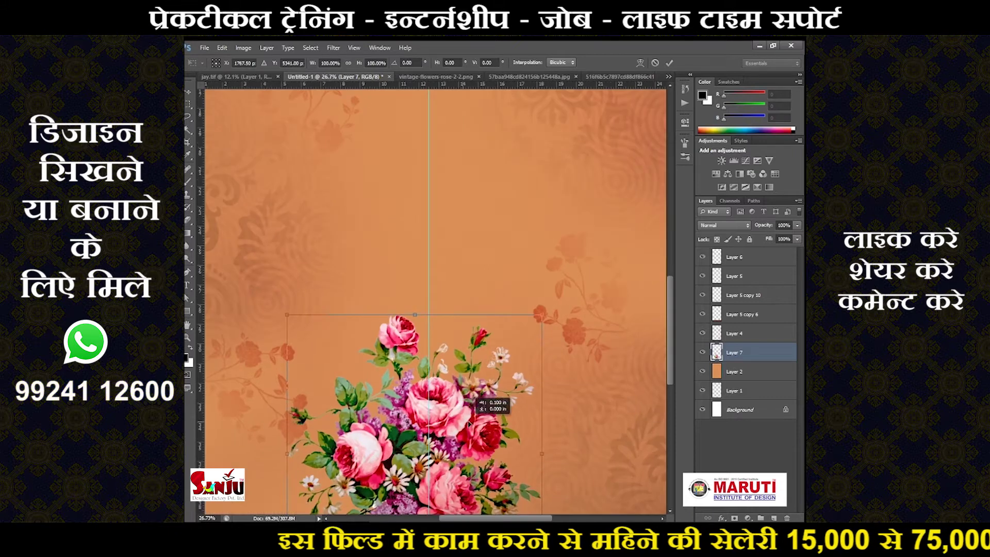
{"action": "left_click_drag", "start_coordinate": [469, 423], "coordinate": [493, 423]}
{"action": "key", "text": "Return"}
- Set the rose bouquet layer (Layer 7) to Darken blending
{"action": "scroll", "coordinate": [440, 385], "scroll_direction": "down", "scroll_amount": 3}
{"action": "left_click", "coordinate": [724, 225]}
{"action": "left_click", "coordinate": [722, 245]}
- Cycle through Layer 7's blend modes and settle on Multiply
{"action": "scroll", "coordinate": [734, 225], "scroll_direction": "down", "scroll_amount": 2}
{"action": "scroll", "coordinate": [734, 222], "scroll_direction": "up", "scroll_amount": 2}
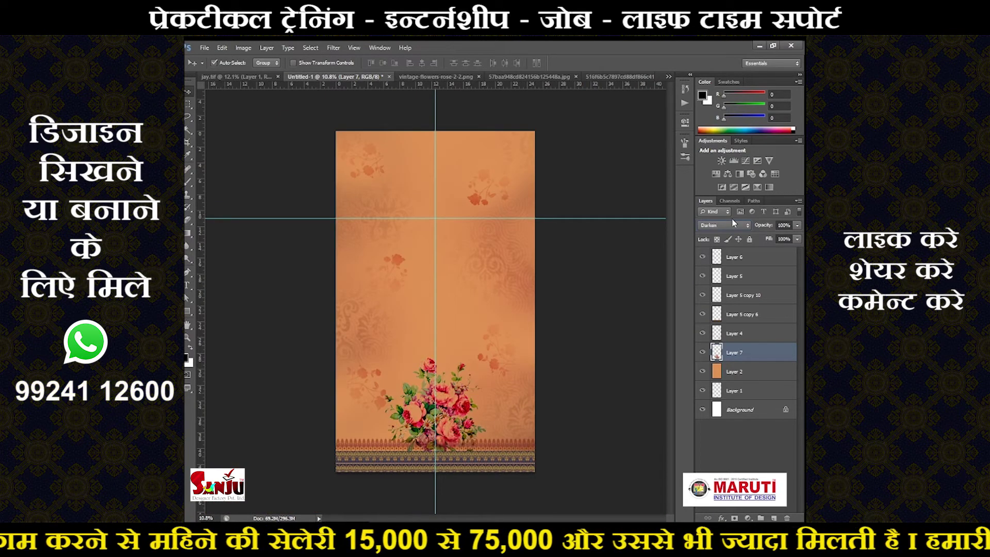
{"action": "scroll", "coordinate": [734, 223], "scroll_direction": "down", "scroll_amount": 2}
{"action": "scroll", "coordinate": [734, 223], "scroll_direction": "down", "scroll_amount": 2}
{"action": "scroll", "coordinate": [734, 222], "scroll_direction": "down", "scroll_amount": 3}
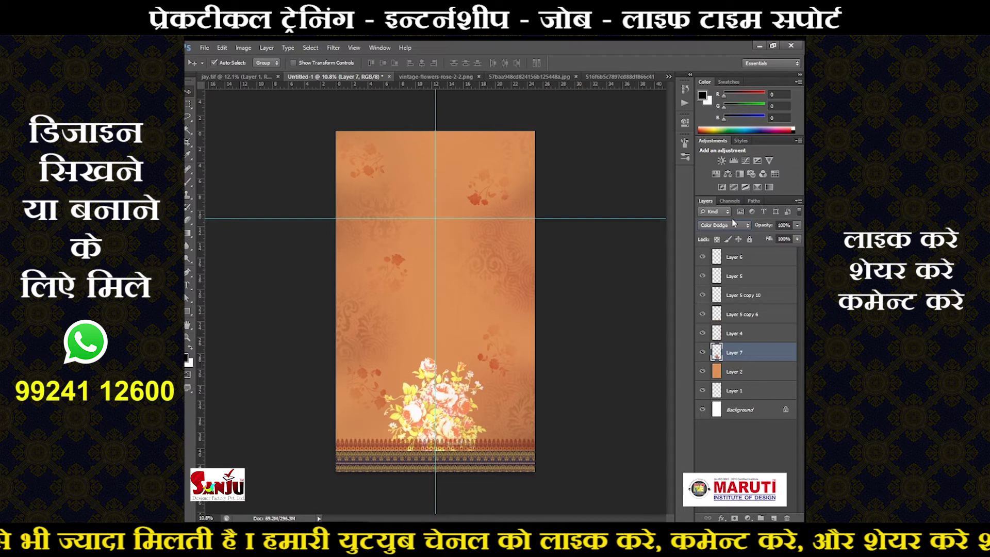
{"action": "scroll", "coordinate": [734, 223], "scroll_direction": "down", "scroll_amount": 2}
{"action": "scroll", "coordinate": [734, 222], "scroll_direction": "down", "scroll_amount": 3}
{"action": "scroll", "coordinate": [734, 223], "scroll_direction": "down", "scroll_amount": 2}
{"action": "scroll", "coordinate": [734, 223], "scroll_direction": "down", "scroll_amount": 2}
{"action": "scroll", "coordinate": [734, 223], "scroll_direction": "down", "scroll_amount": 4}
{"action": "scroll", "coordinate": [734, 223], "scroll_direction": "down", "scroll_amount": 4}
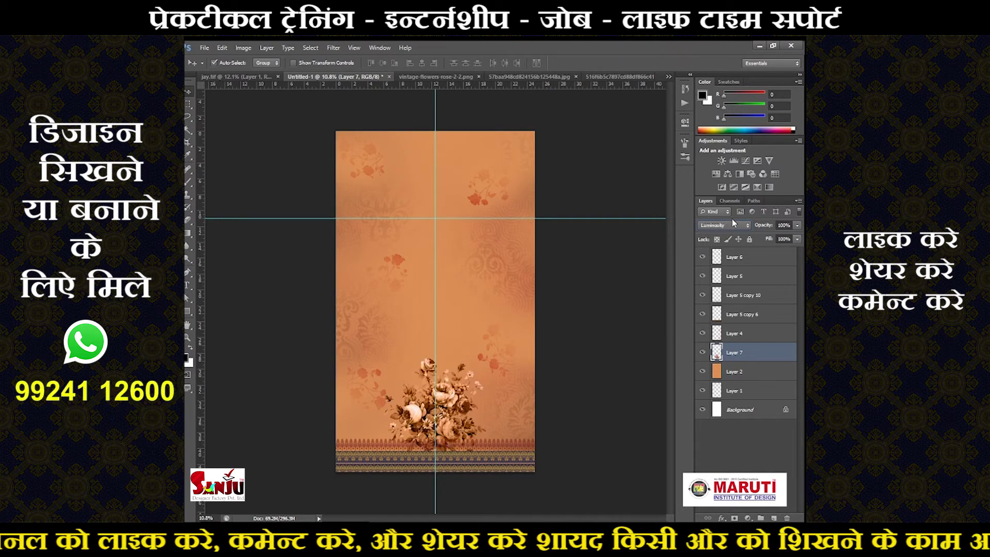
{"action": "scroll", "coordinate": [734, 223], "scroll_direction": "up", "scroll_amount": 6}
{"action": "scroll", "coordinate": [734, 223], "scroll_direction": "up", "scroll_amount": 3}
{"action": "scroll", "coordinate": [734, 223], "scroll_direction": "up", "scroll_amount": 3}
{"action": "scroll", "coordinate": [734, 223], "scroll_direction": "up", "scroll_amount": 1}
{"action": "scroll", "coordinate": [735, 222], "scroll_direction": "up", "scroll_amount": 1}
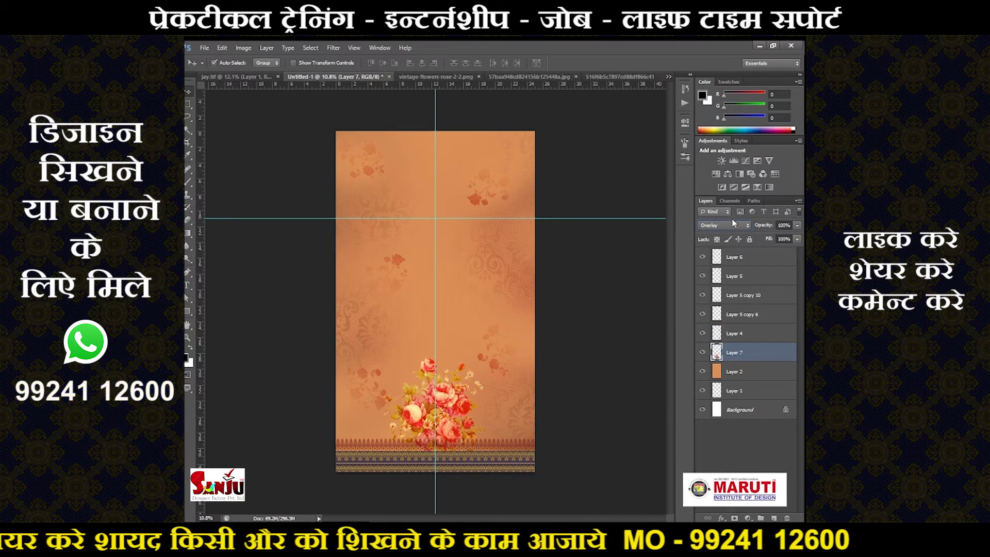
- Lower the bouquet's Hue/Saturation lightness to -16
{"action": "key", "text": "ctrl+u"}
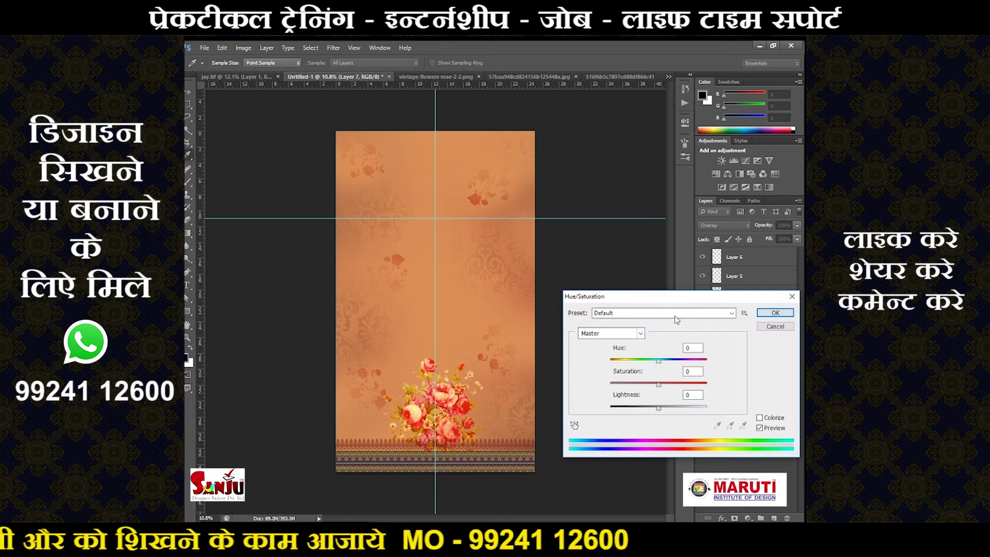
{"action": "left_click_drag", "start_coordinate": [658, 409], "coordinate": [662, 409]}
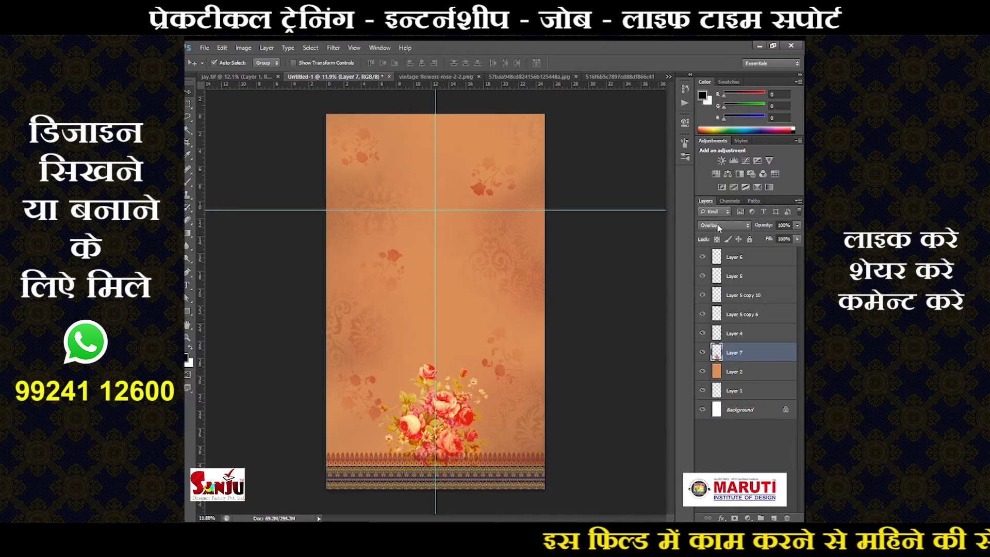
{"action": "scroll", "coordinate": [731, 225], "scroll_direction": "down", "scroll_amount": 1}
{"action": "scroll", "coordinate": [731, 225], "scroll_direction": "down", "scroll_amount": 2}
{"action": "scroll", "coordinate": [731, 225], "scroll_direction": "up", "scroll_amount": 2}
{"action": "scroll", "coordinate": [731, 225], "scroll_direction": "down", "scroll_amount": 1}
{"action": "scroll", "coordinate": [731, 227], "scroll_direction": "up", "scroll_amount": 2}
{"action": "scroll", "coordinate": [731, 228], "scroll_direction": "up", "scroll_amount": 2}
{"action": "scroll", "coordinate": [731, 228], "scroll_direction": "up", "scroll_amount": 5}
{"action": "scroll", "coordinate": [731, 228], "scroll_direction": "up", "scroll_amount": 2}
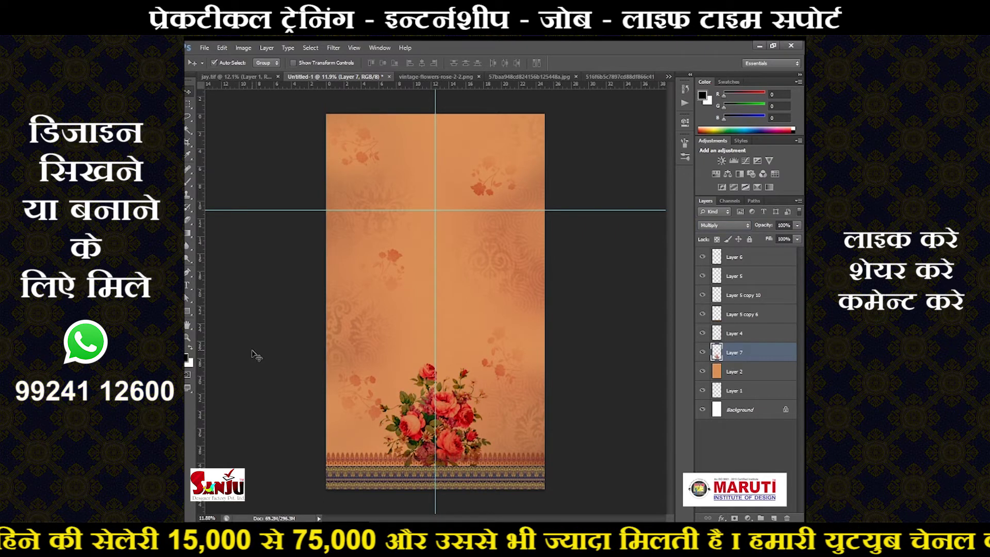
{"action": "scroll", "coordinate": [289, 352], "scroll_direction": "down", "scroll_amount": 1, "text": "alt"}
{"action": "scroll", "coordinate": [402, 341], "scroll_direction": "down", "scroll_amount": 1, "text": "alt"}
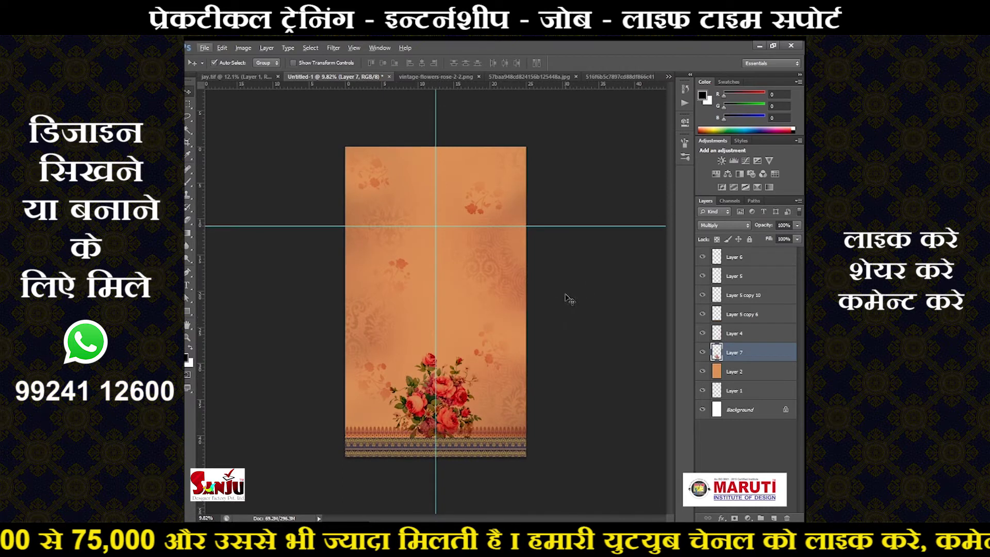
- Switch between the browser and Photoshop, ending in the browser
{"action": "key", "text": "alt+Tab"}
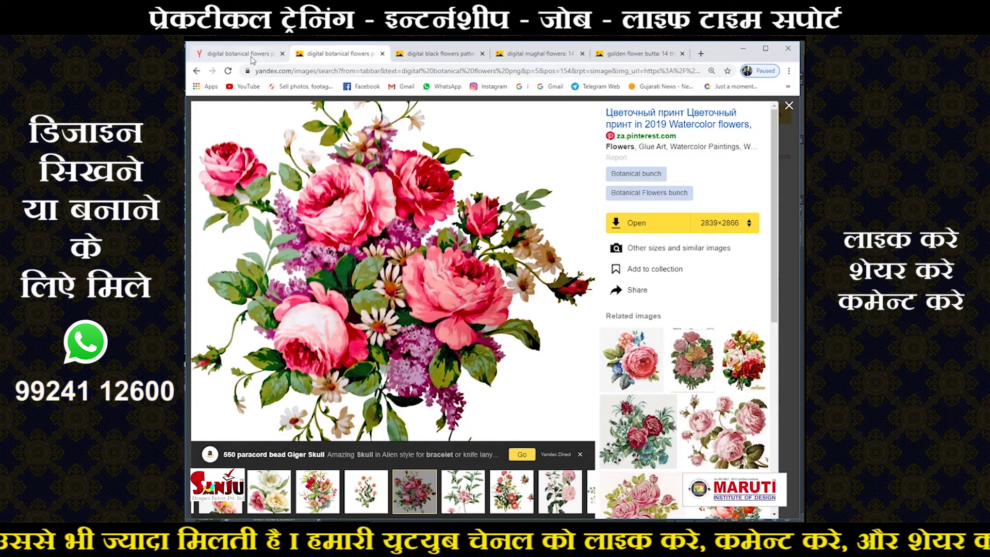
{"action": "key", "text": "alt+Tab"}
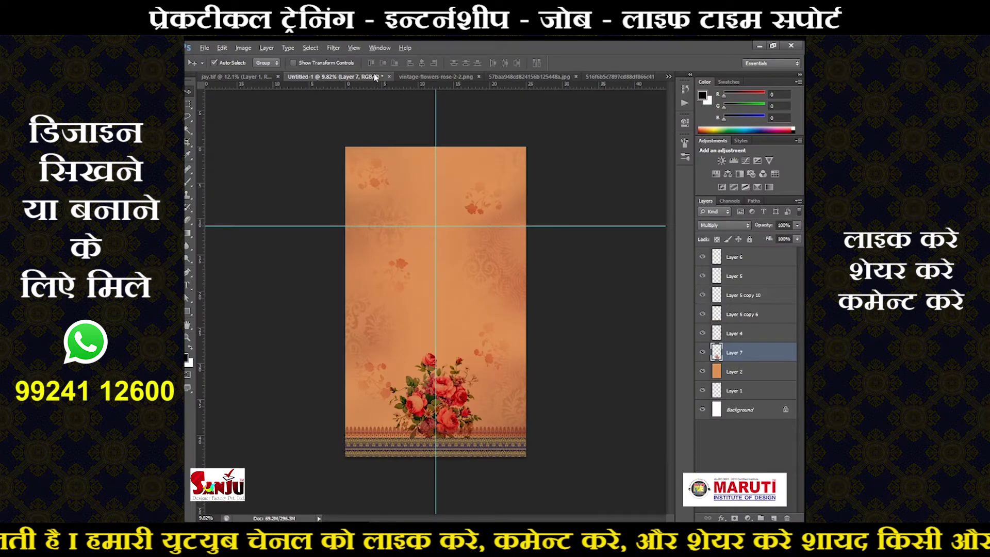
{"action": "key", "text": "alt+Tab"}
- Search Yandex for 'digital mughal flowers png' and open the image results
{"action": "left_click", "coordinate": [244, 52]}
{"action": "left_click", "coordinate": [220, 110]}
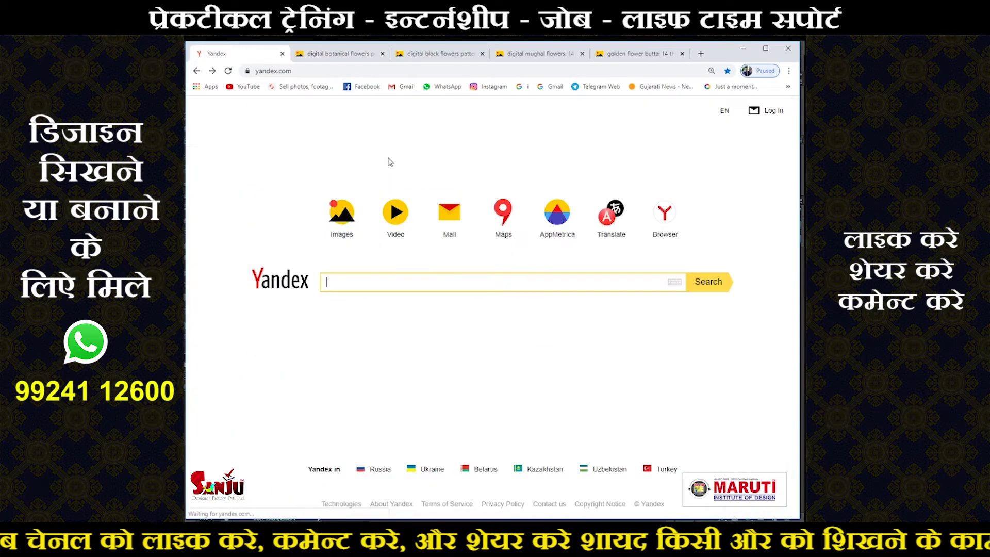
{"action": "type", "text": "digital mughal flowers pn"}
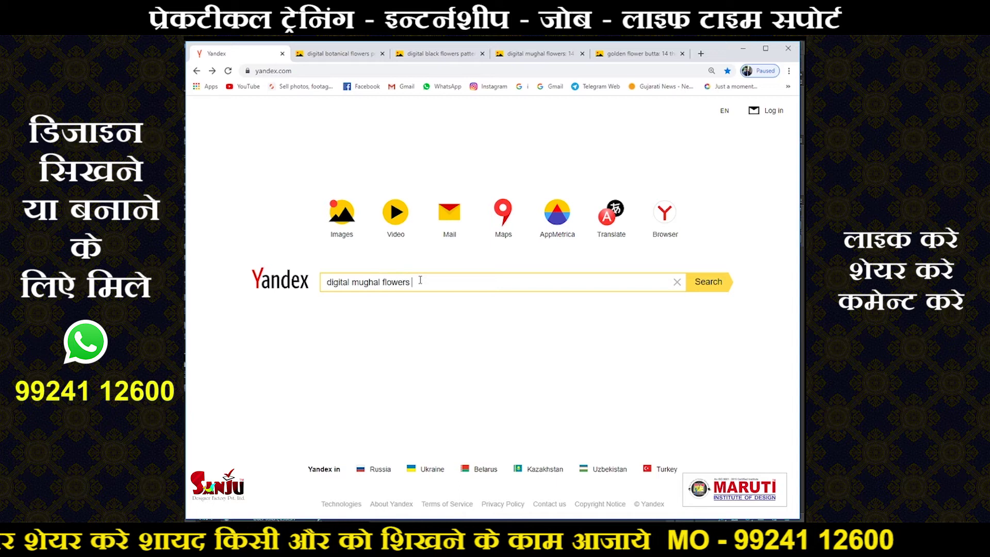
{"action": "type", "text": "g"}
{"action": "key", "text": "Return"}
{"action": "left_click", "coordinate": [285, 133]}
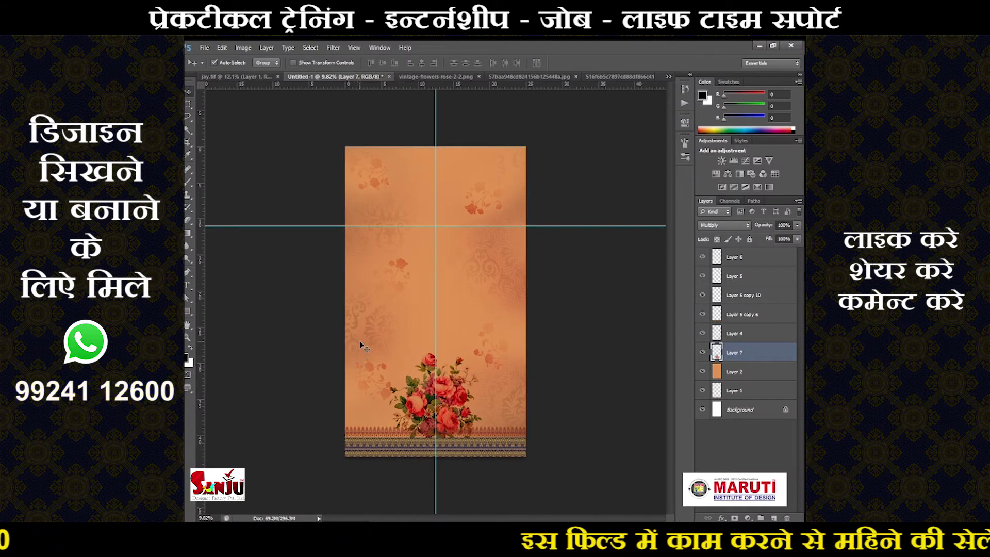
- Duplicate the bottom border, rotate it 90° onto the centre guide, scale it to 79%, and merge down
{"action": "scroll", "coordinate": [405, 343], "scroll_direction": "up", "scroll_amount": 2}
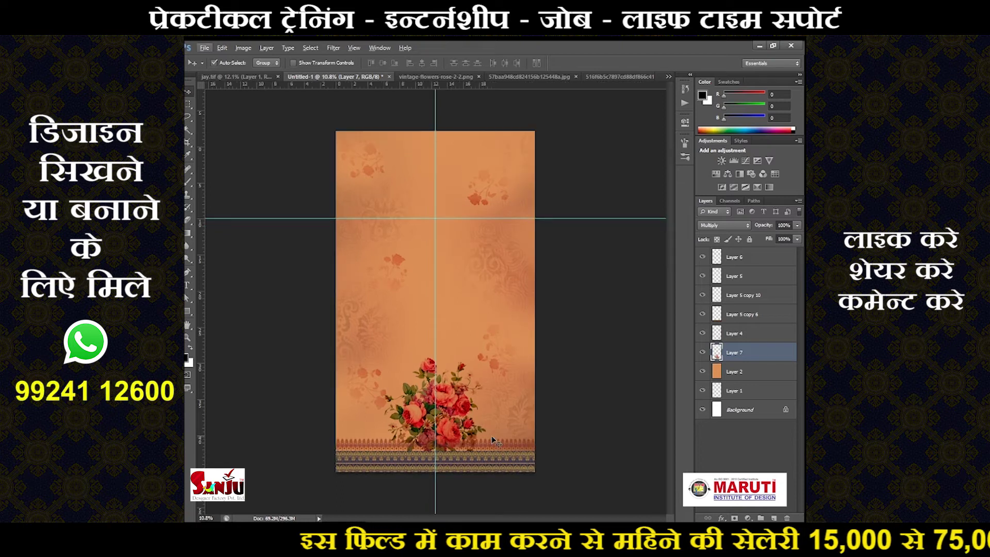
{"action": "left_click", "coordinate": [488, 495]}
{"action": "key", "text": "ctrl+alt+t"}
{"action": "mouse_move", "coordinate": [548, 450]}
{"action": "left_mouse_down"}
{"action": "mouse_move", "coordinate": [466, 379]}
{"action": "mouse_move", "coordinate": [431, 121]}
{"action": "left_mouse_up"}
{"action": "scroll", "coordinate": [504, 256], "scroll_direction": "up", "scroll_amount": 2}
{"action": "left_click_drag", "start_coordinate": [453, 250], "coordinate": [431, 214]}
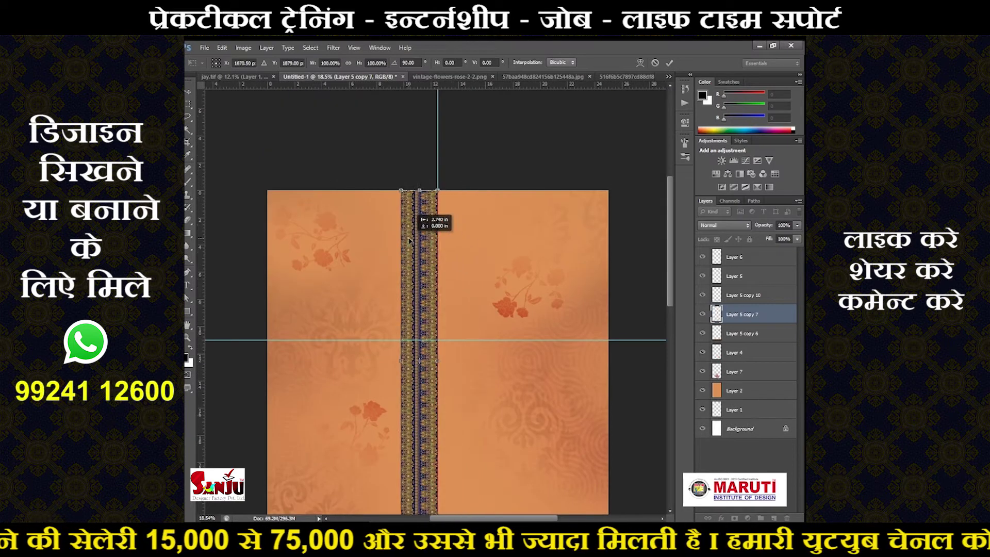
{"action": "scroll", "coordinate": [434, 191], "scroll_direction": "down", "scroll_amount": 3}
{"action": "left_click_drag", "start_coordinate": [438, 323], "coordinate": [436, 293]}
{"action": "scroll", "coordinate": [434, 299], "scroll_direction": "up", "scroll_amount": 2}
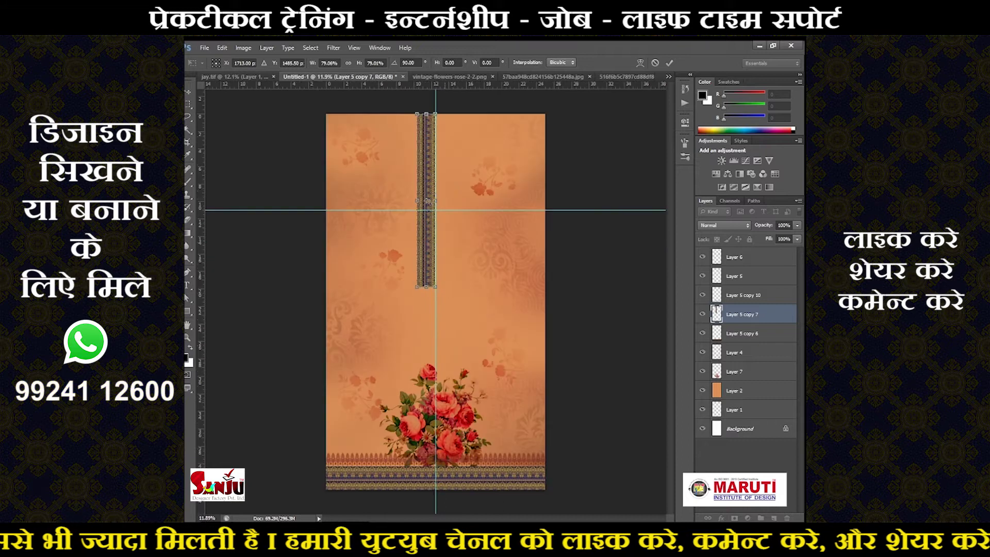
{"action": "key", "text": "Return"}
{"action": "scroll", "coordinate": [433, 310], "scroll_direction": "up", "scroll_amount": 3}
{"action": "key", "text": "ctrl+e"}
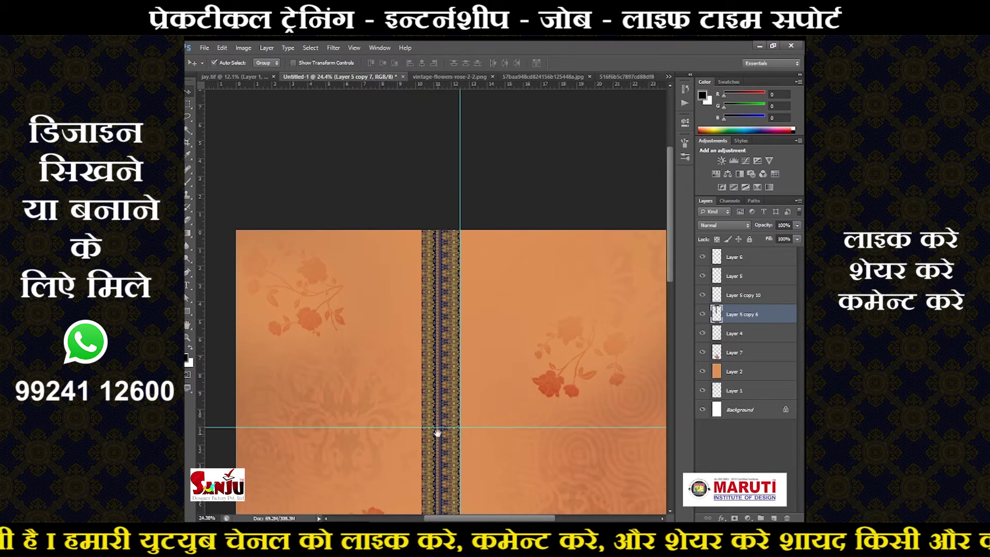
- Marquee-select a section of the vertical strip and copy it to a new layer
{"action": "scroll", "coordinate": [438, 432], "scroll_direction": "down", "scroll_amount": 1}
{"action": "scroll", "coordinate": [392, 412], "scroll_direction": "down", "scroll_amount": 1}
{"action": "key", "text": "m"}
{"action": "left_click_drag", "start_coordinate": [402, 435], "coordinate": [403, 502]}
{"action": "key", "text": "ctrl+j"}
{"action": "scroll", "coordinate": [429, 377], "scroll_direction": "up", "scroll_amount": 4}
{"action": "scroll", "coordinate": [430, 376], "scroll_direction": "up", "scroll_amount": 1}
{"action": "scroll", "coordinate": [443, 380], "scroll_direction": "up", "scroll_amount": 1}
{"action": "scroll", "coordinate": [464, 373], "scroll_direction": "up", "scroll_amount": 3}
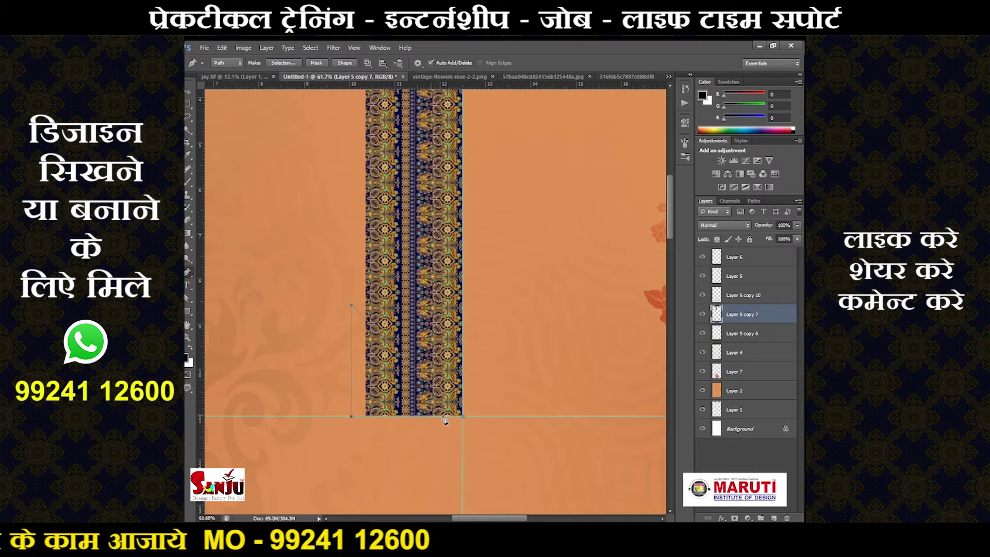
- Cut the strip's corner away along the pen path for a slanted end
{"action": "key", "text": "ctrl+Return"}
{"action": "key", "text": "Delete"}
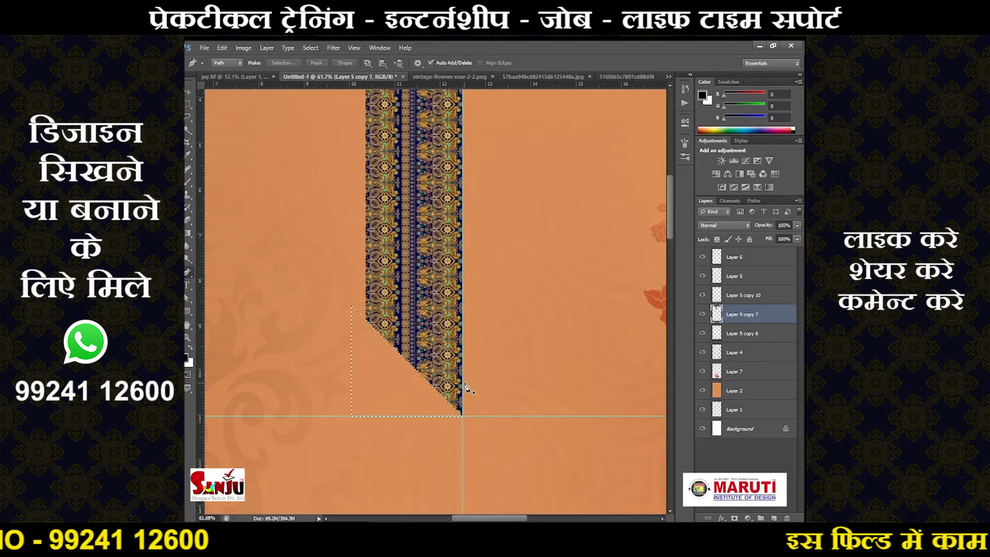
{"action": "scroll", "coordinate": [502, 330], "scroll_direction": "down", "scroll_amount": 2}
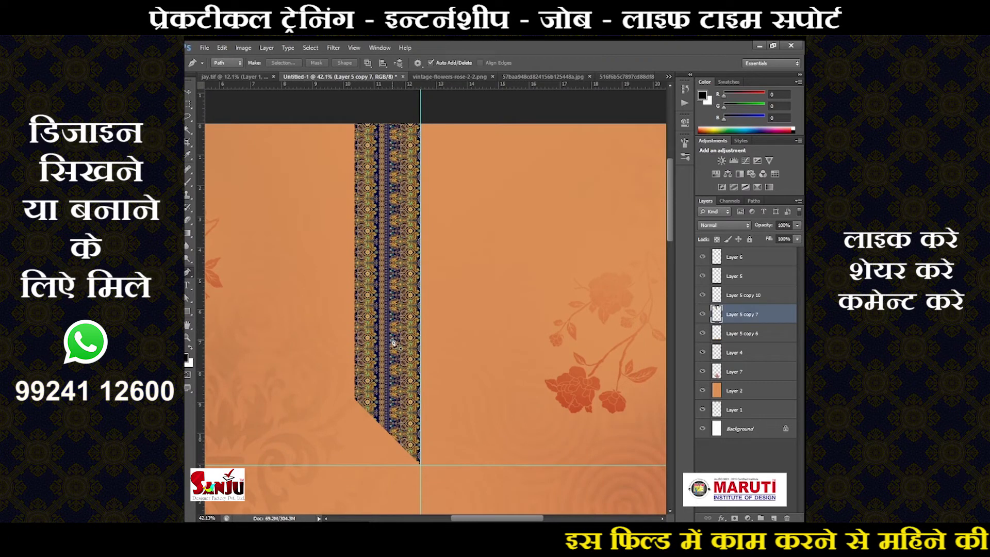
- Copy the strip's lower end, rotate it sideways, and flip it vertically as a horizontal piece
{"action": "key", "text": "m"}
{"action": "left_click_drag", "start_coordinate": [421, 466], "coordinate": [420, 464]}
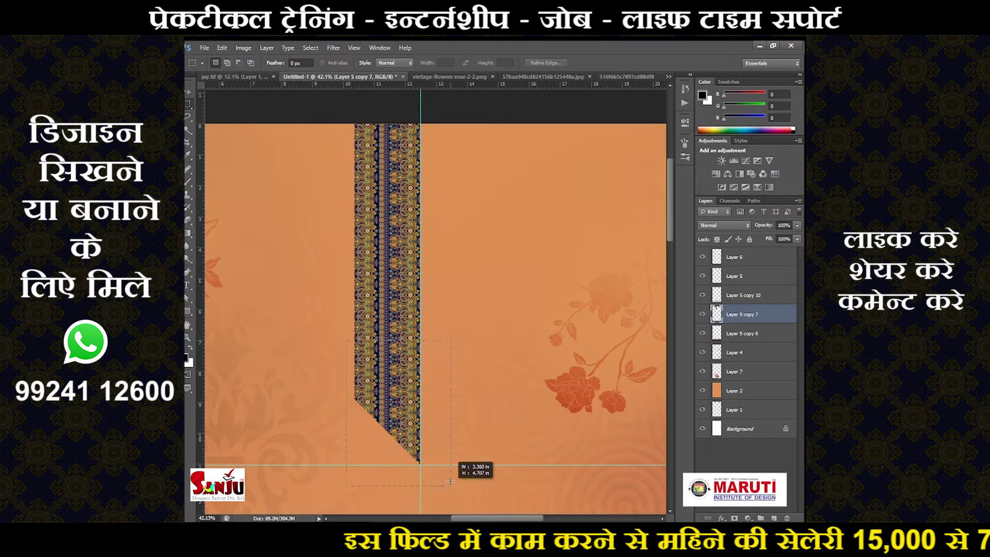
{"action": "key", "text": "ctrl+j"}
{"action": "key", "text": "ctrl+t"}
{"action": "mouse_move", "coordinate": [457, 304]}
{"action": "left_mouse_down"}
{"action": "mouse_move", "coordinate": [430, 393]}
{"action": "mouse_move", "coordinate": [398, 444]}
{"action": "left_mouse_up"}
{"action": "right_click", "coordinate": [430, 392]}
{"action": "left_click", "coordinate": [448, 387]}
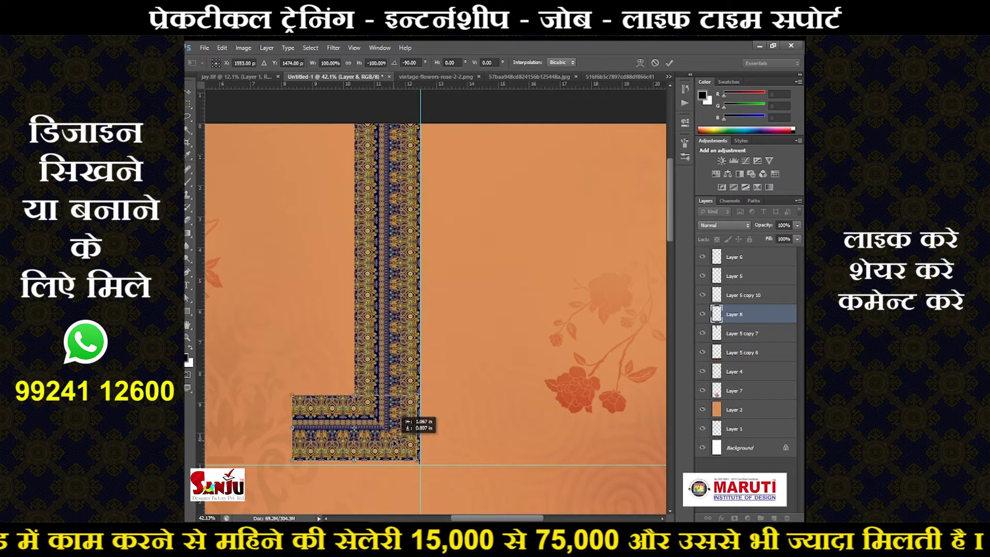
{"action": "scroll", "coordinate": [464, 478], "scroll_direction": "up", "scroll_amount": 3}
{"action": "key", "text": "Right"}
{"action": "key", "text": "Right"}
{"action": "key", "text": "Return"}
- Merge the horizontal piece into the vertical strip and trim its left end
{"action": "scroll", "coordinate": [433, 279], "scroll_direction": "down", "scroll_amount": 2}
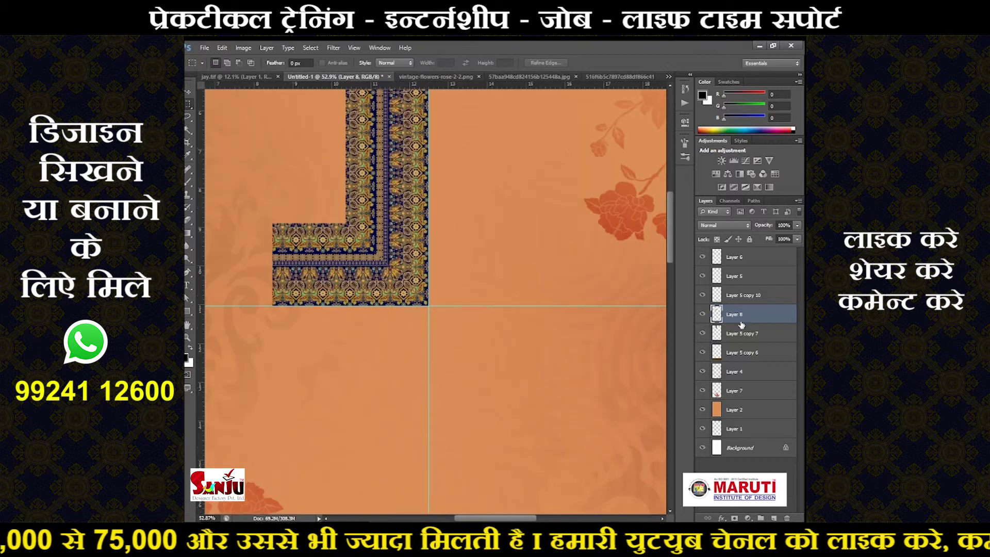
{"action": "left_click", "coordinate": [702, 333]}
{"action": "left_click", "coordinate": [702, 333]}
{"action": "left_click", "coordinate": [702, 314]}
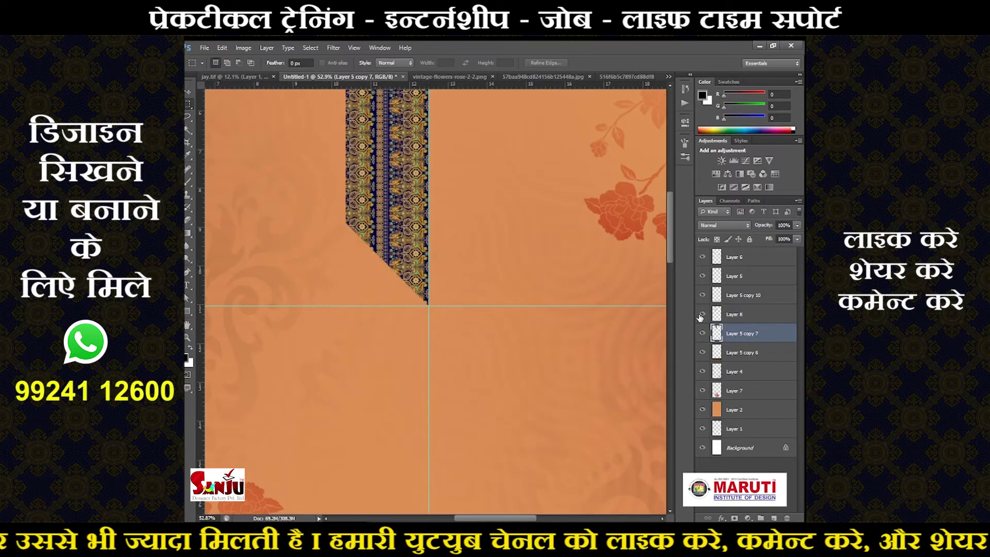
{"action": "key", "text": "ctrl+e"}
{"action": "scroll", "coordinate": [523, 214], "scroll_direction": "down", "scroll_amount": 2}
{"action": "scroll", "coordinate": [518, 256], "scroll_direction": "down", "scroll_amount": 2}
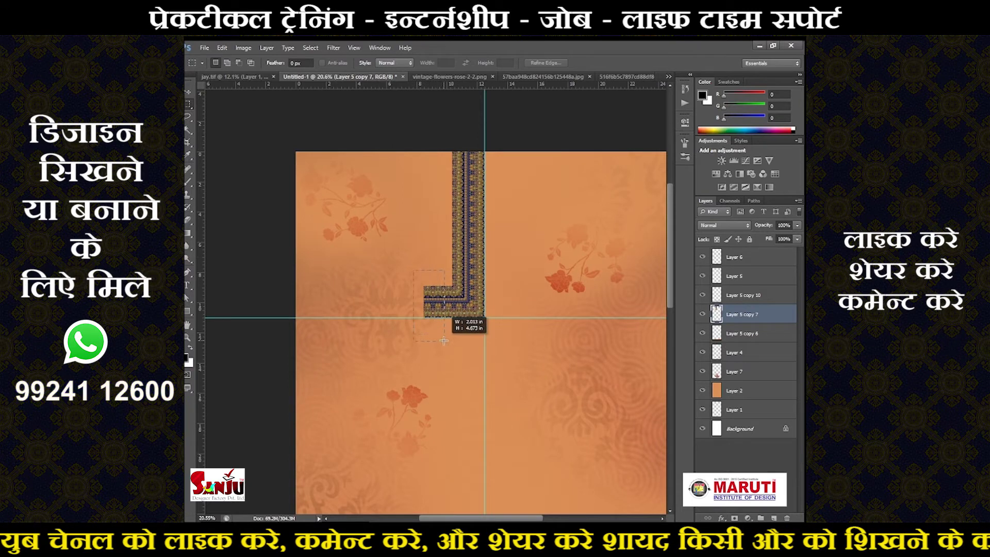
{"action": "left_click_drag", "start_coordinate": [422, 298], "coordinate": [446, 344]}
{"action": "key", "text": "Delete"}
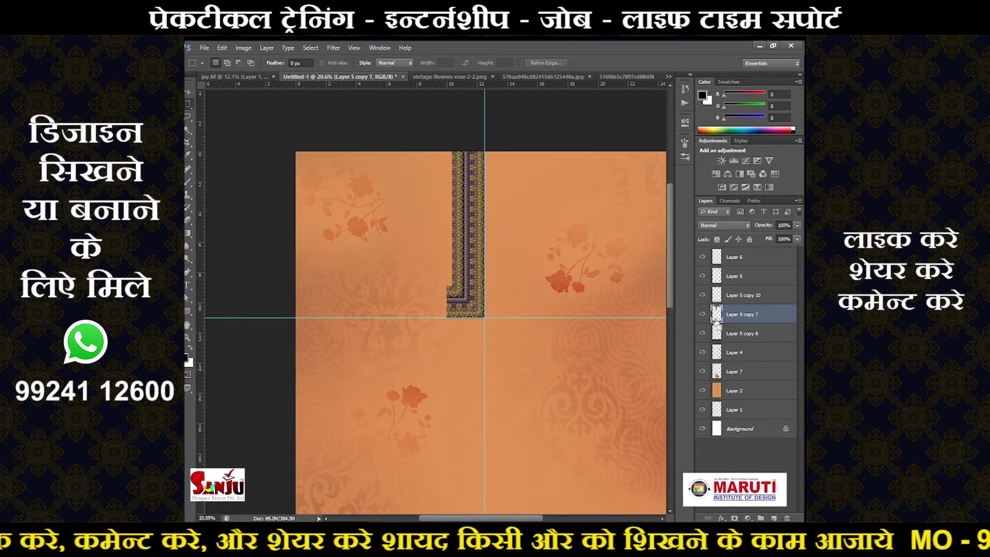
- Mirror the L-shaped border horizontally from its left edge to form a U
{"action": "key", "text": "ctrl+t"}
{"action": "left_click_drag", "start_coordinate": [465, 235], "coordinate": [447, 238]}
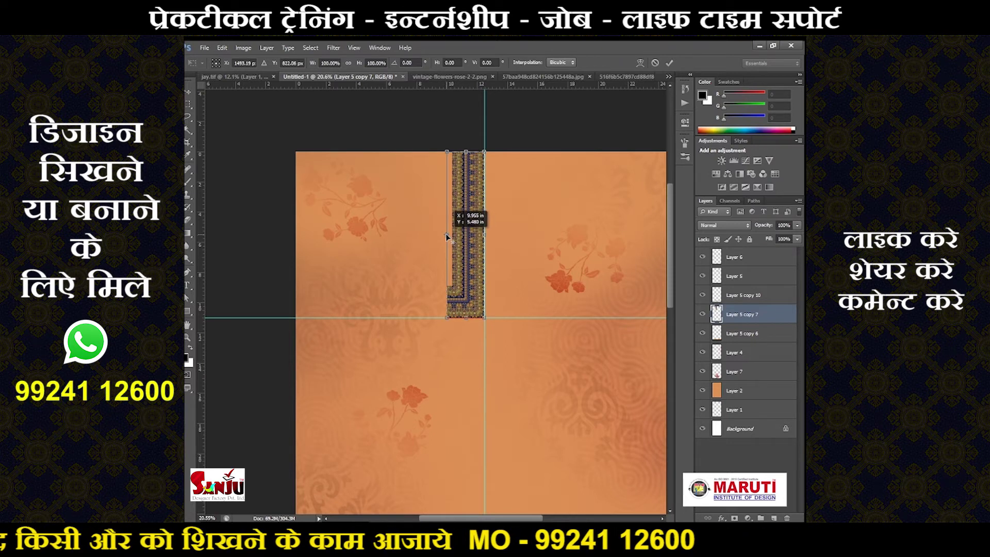
{"action": "right_click", "coordinate": [446, 238]}
{"action": "left_click", "coordinate": [474, 379]}
{"action": "scroll", "coordinate": [464, 291], "scroll_direction": "up", "scroll_amount": 2}
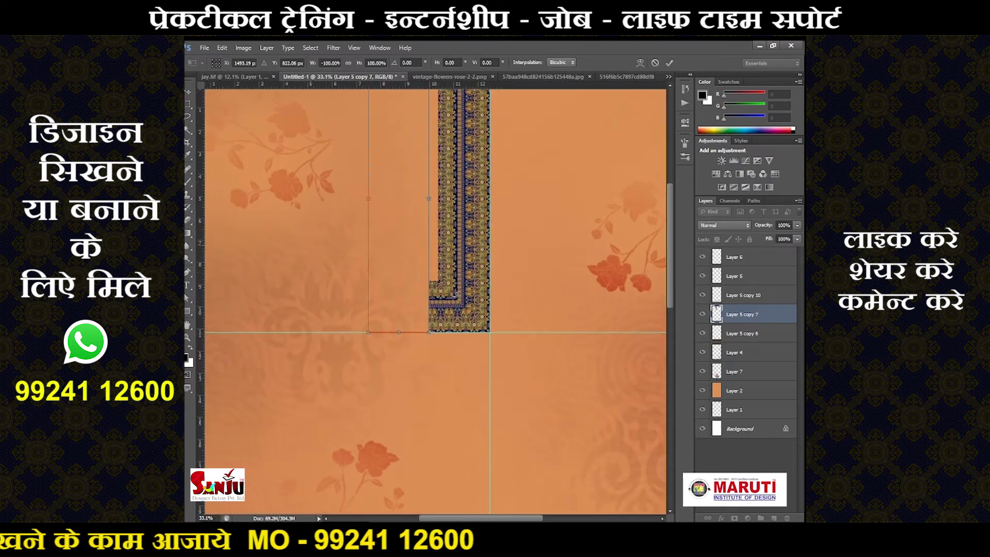
{"action": "key", "text": "Return"}
- Move the U-shaped border right onto the centre guide
{"action": "scroll", "coordinate": [427, 289], "scroll_direction": "up", "scroll_amount": 1}
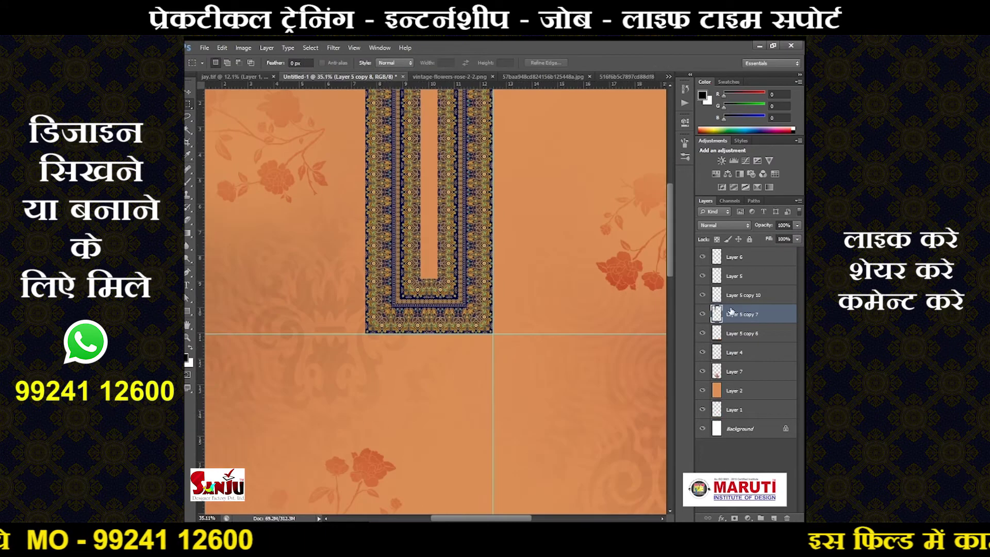
{"action": "key", "text": "ctrl+t"}
{"action": "scroll", "coordinate": [464, 299], "scroll_direction": "down", "scroll_amount": 1}
{"action": "left_click_drag", "start_coordinate": [468, 301], "coordinate": [538, 300]}
{"action": "key", "text": "Return"}
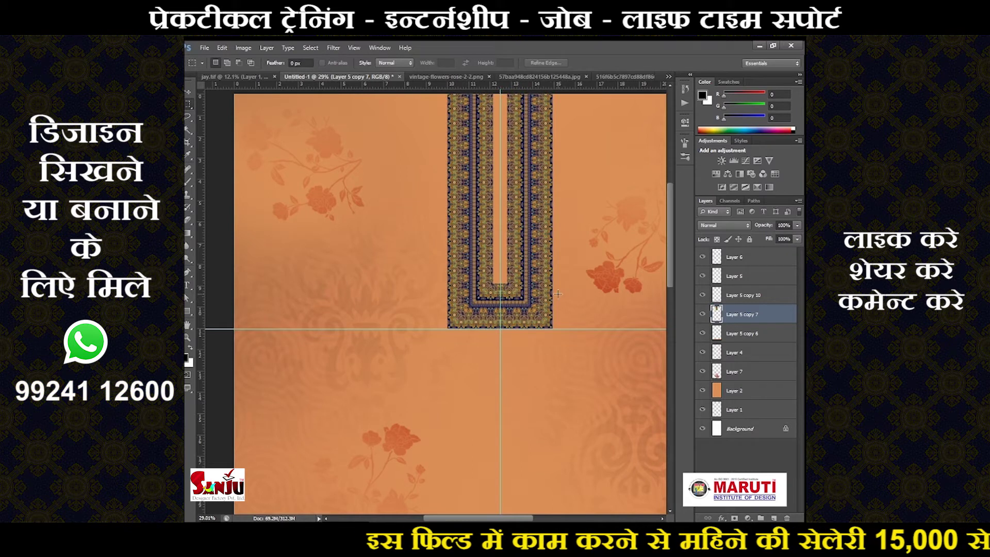
{"action": "scroll", "coordinate": [464, 299], "scroll_direction": "down", "scroll_amount": 5}
{"action": "scroll", "coordinate": [340, 332], "scroll_direction": "down", "scroll_amount": 1}
{"action": "scroll", "coordinate": [340, 332], "scroll_direction": "up", "scroll_amount": 1}
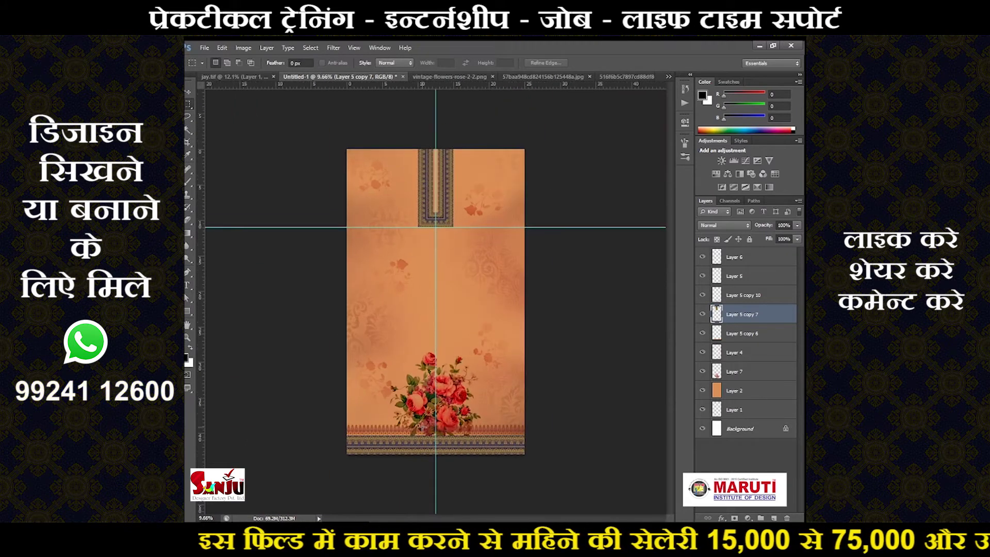
- Set the orange background Layer 2 to Linear Light blending
{"action": "left_click", "coordinate": [741, 391]}
{"action": "left_click", "coordinate": [730, 225]}
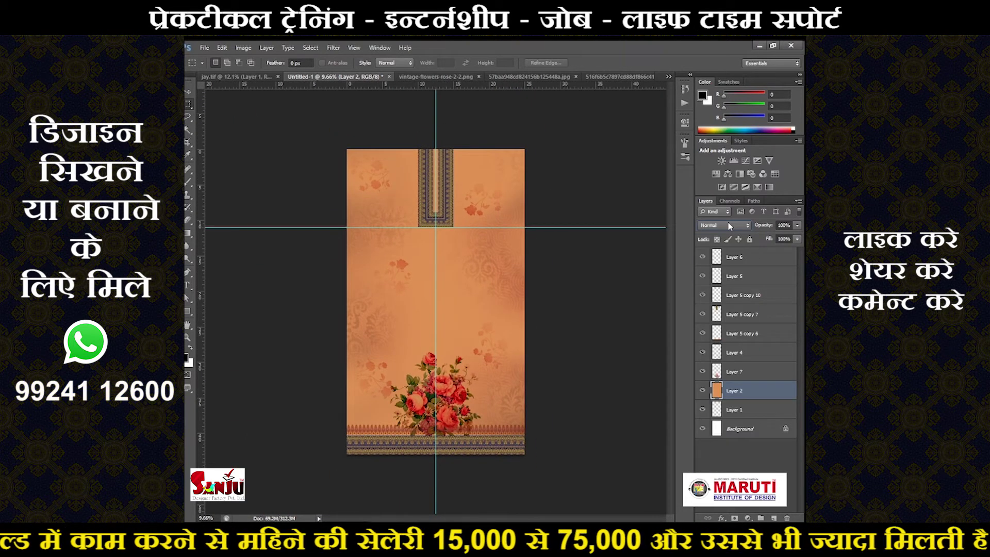
{"action": "scroll", "coordinate": [730, 225], "scroll_direction": "down", "scroll_amount": 5}
{"action": "scroll", "coordinate": [730, 226], "scroll_direction": "down", "scroll_amount": 5}
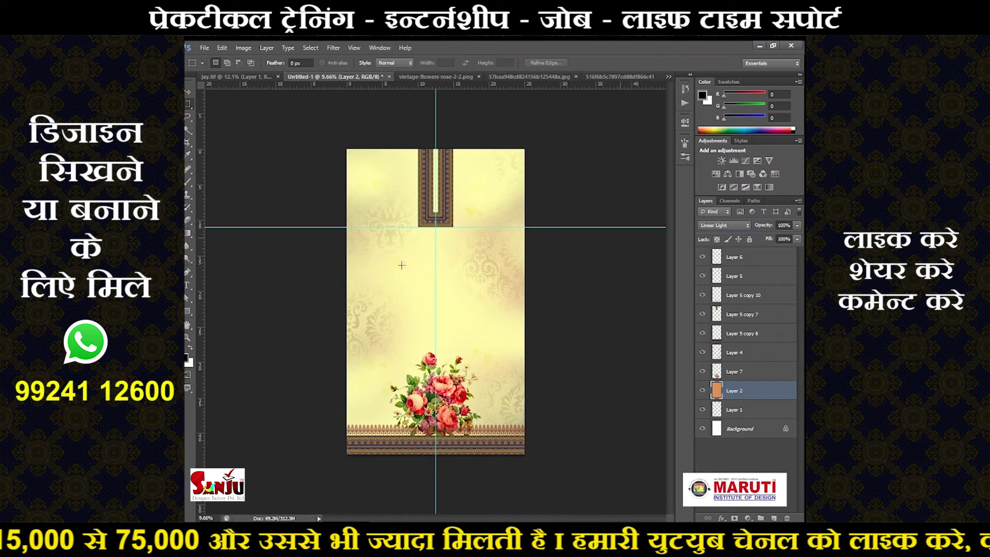
- Darken the yellow background slightly with Hue/Saturation lightness
{"action": "key", "text": "ctrl+plus"}
{"action": "key", "text": "ctrl+u"}
{"action": "left_click_drag", "start_coordinate": [659, 408], "coordinate": [651, 408]}
{"action": "key", "text": "Return"}
{"action": "key", "text": "ctrl+minus"}
{"action": "key", "text": "ctrl+plus"}
{"action": "scroll", "coordinate": [404, 360], "scroll_direction": "up", "scroll_amount": 1}
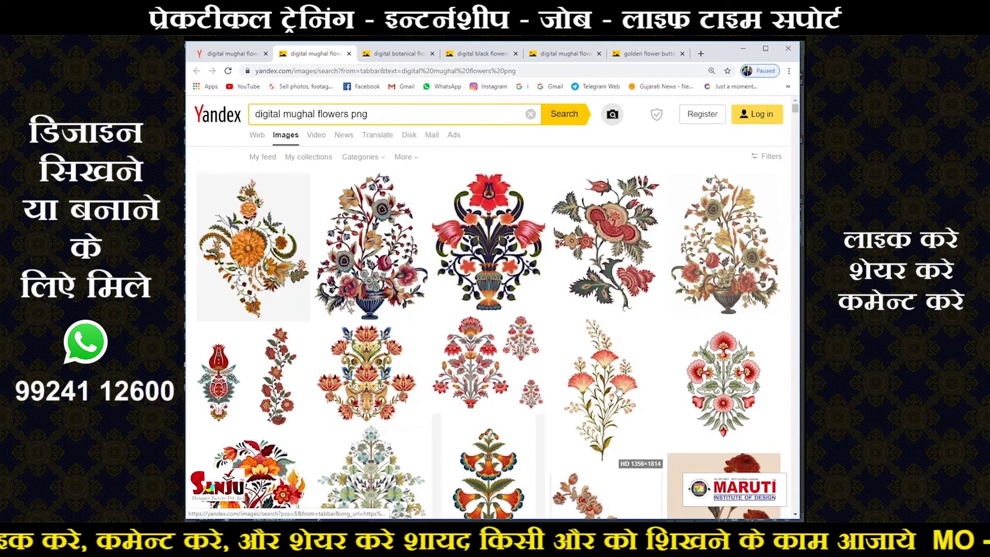
- Open the orange Mughal flower result full size and bring up its image options
{"action": "scroll", "coordinate": [510, 409], "scroll_direction": "down", "scroll_amount": 2}
{"action": "scroll", "coordinate": [438, 361], "scroll_direction": "down", "scroll_amount": 2}
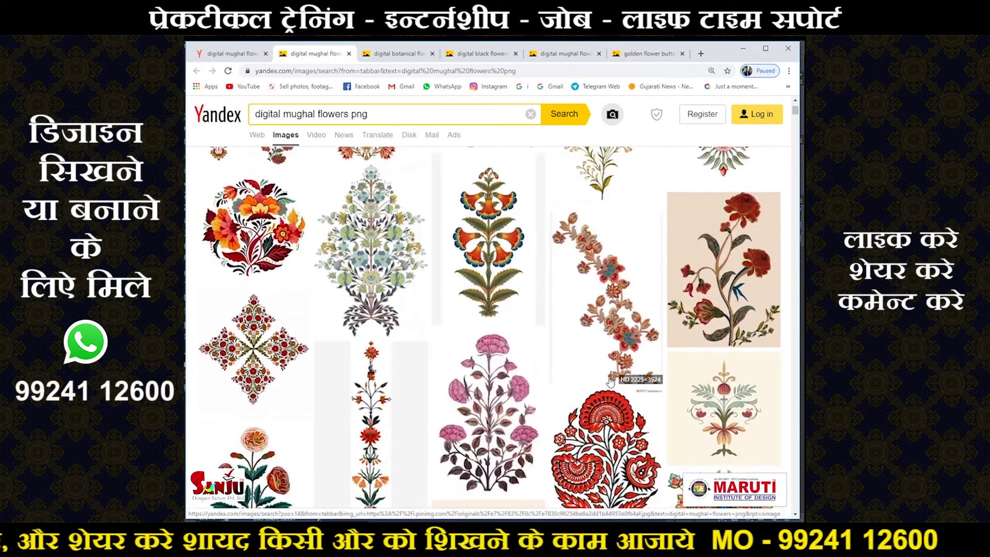
{"action": "scroll", "coordinate": [438, 345], "scroll_direction": "up", "scroll_amount": 4}
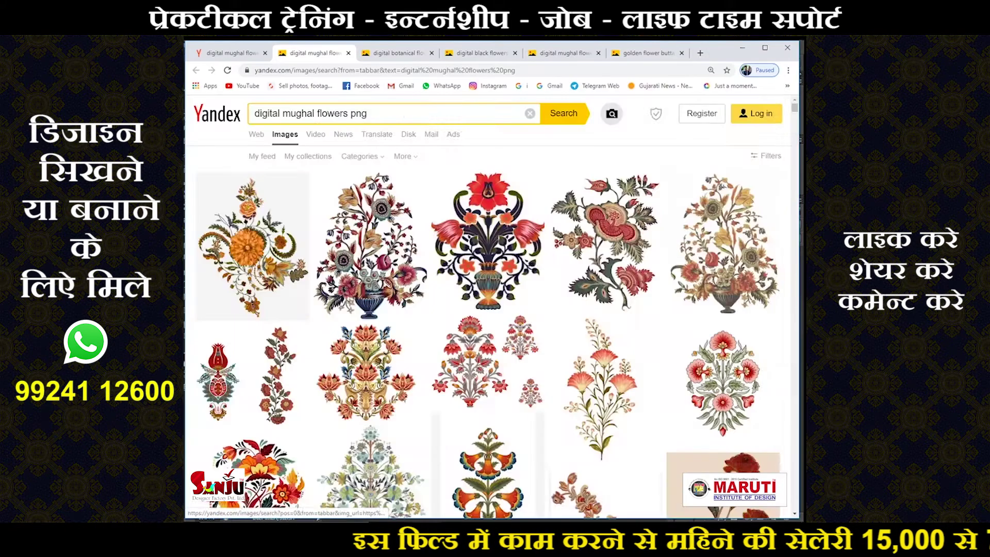
{"action": "left_click", "coordinate": [253, 248]}
{"action": "right_click", "coordinate": [387, 239]}
{"action": "left_click", "coordinate": [418, 256]}
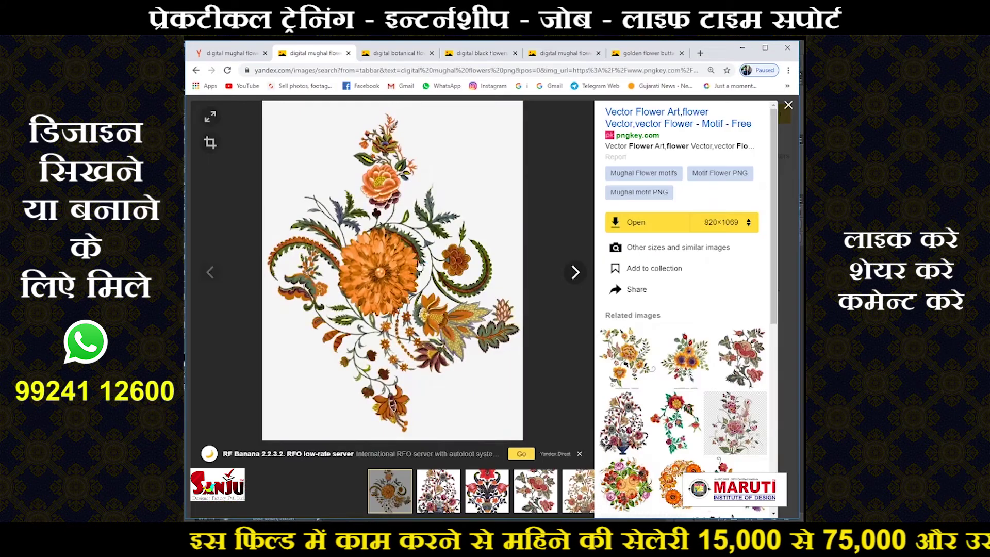
{"action": "key", "text": "Return"}
{"action": "right_click", "coordinate": [387, 283]}
- Paste the orange flower, delete its white background, and shrink it into a small motif
{"action": "left_click", "coordinate": [413, 313]}
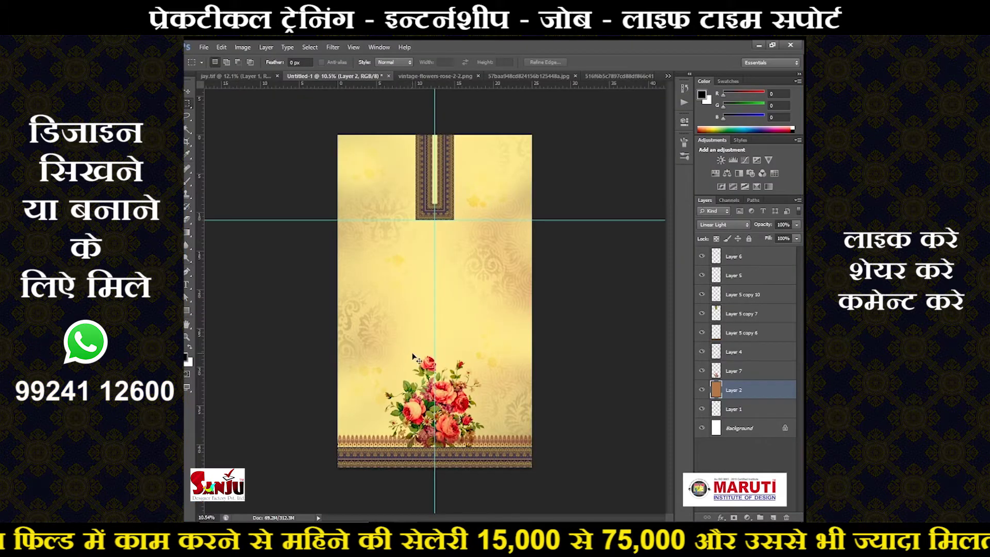
{"action": "key", "text": "ctrl+v"}
{"action": "key", "text": "ctrl+plus"}
{"action": "left_click", "coordinate": [455, 268]}
{"action": "key", "text": "Delete"}
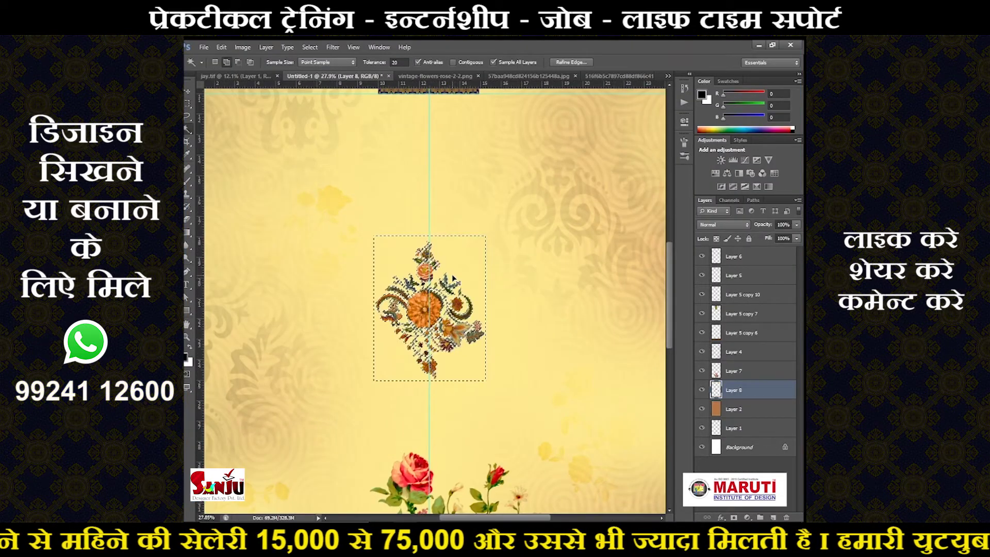
{"action": "key", "text": "ctrl+minus"}
{"action": "key", "text": "ctrl+t"}
{"action": "mouse_move", "coordinate": [420, 299]}
{"action": "left_mouse_down"}
{"action": "mouse_move", "coordinate": [359, 355]}
{"action": "mouse_move", "coordinate": [431, 302]}
{"action": "mouse_move", "coordinate": [524, 361]}
{"action": "mouse_move", "coordinate": [522, 149]}
{"action": "mouse_move", "coordinate": [379, 169]}
{"action": "mouse_move", "coordinate": [340, 253]}
{"action": "mouse_move", "coordinate": [581, 238]}
{"action": "left_mouse_up"}
{"action": "key", "text": "Return"}
- Place six duplicated copies of the motif at the lower right, upper right, upper left, and side edges
{"action": "key", "text": "ctrl+alt+t"}
{"action": "key", "text": "Return"}
{"action": "key", "text": "ctrl+alt+t"}
{"action": "key", "text": "Return"}
{"action": "key", "text": "ctrl+alt+t"}
{"action": "key", "text": "Return"}
{"action": "key", "text": "ctrl+alt+t"}
{"action": "key", "text": "Return"}
{"action": "key", "text": "ctrl+alt+t"}
{"action": "key", "text": "Return"}
{"action": "key", "text": "ctrl+alt+t"}
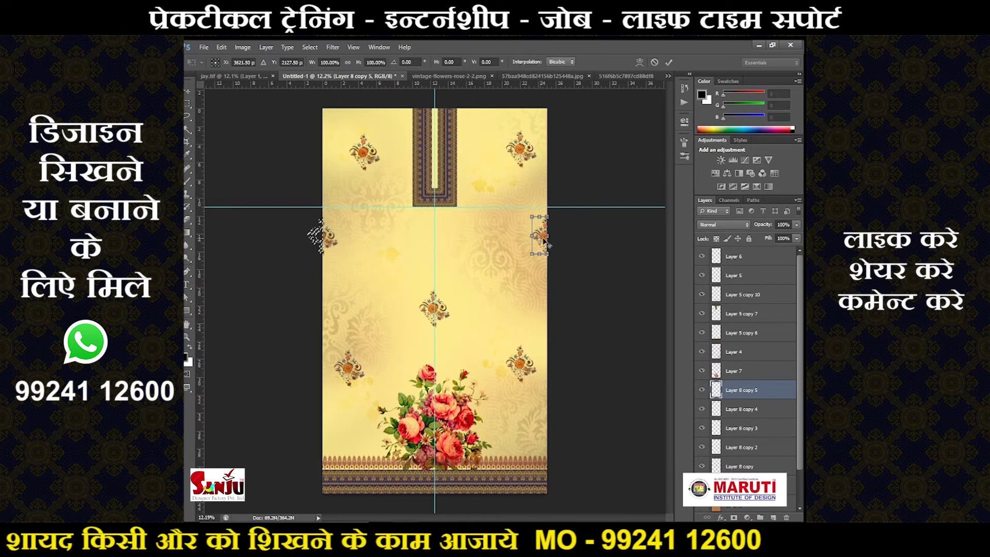
{"action": "key", "text": "Return"}
- Zoom out to the whole design and nudge the lower-left motif into position
{"action": "key", "text": "m"}
{"action": "key", "text": "ctrl+minus"}
{"action": "scroll", "coordinate": [430, 347], "scroll_direction": "up", "scroll_amount": 2}
{"action": "key", "text": "v"}
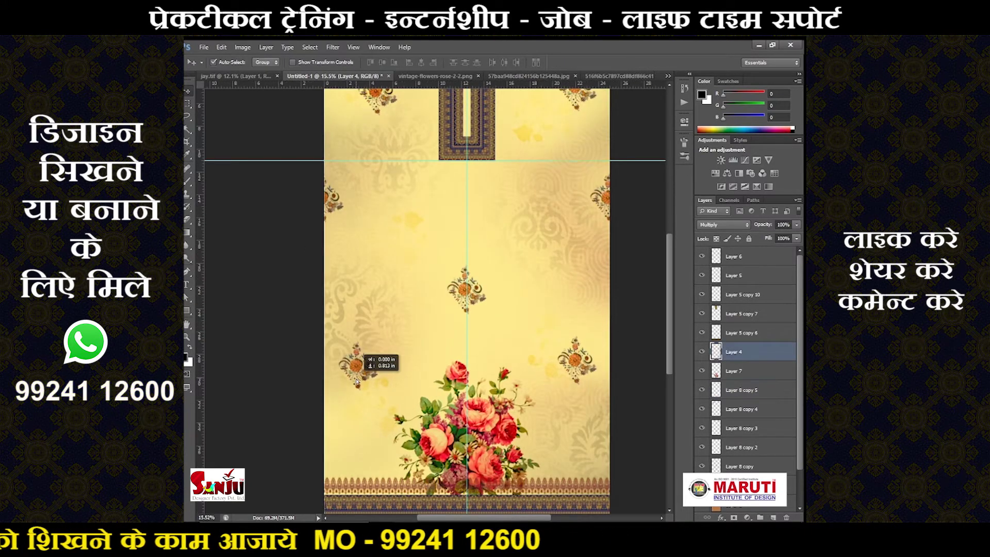
{"action": "scroll", "coordinate": [360, 373], "scroll_direction": "up", "scroll_amount": 3}
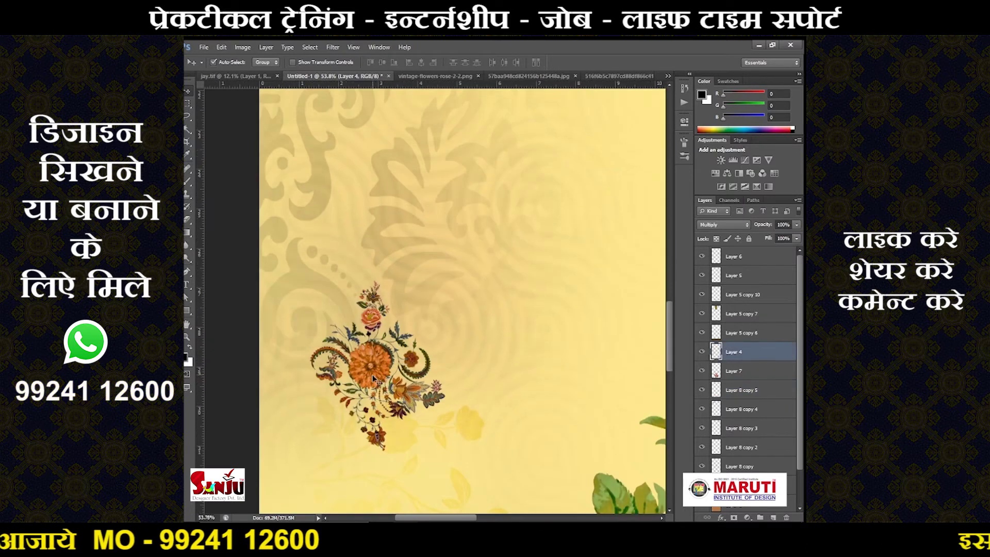
{"action": "left_click_drag", "start_coordinate": [360, 367], "coordinate": [380, 392]}
{"action": "scroll", "coordinate": [412, 397], "scroll_direction": "down", "scroll_amount": 3}
{"action": "scroll", "coordinate": [452, 401], "scroll_direction": "up", "scroll_amount": 1}
{"action": "scroll", "coordinate": [453, 402], "scroll_direction": "up", "scroll_amount": 5}
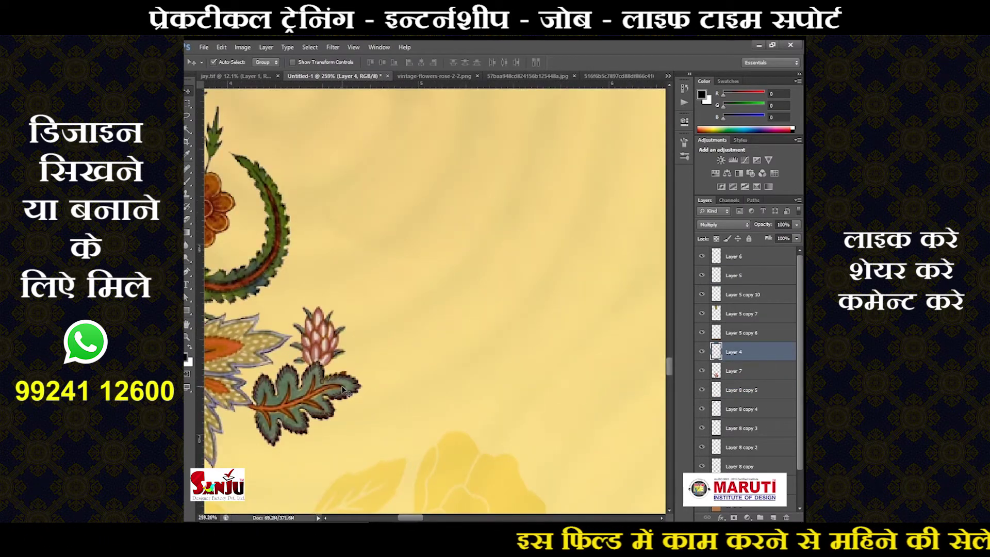
- Re-apply the left motif's transform, then select the right motif and view the whole design
{"action": "left_click", "coordinate": [356, 360]}
{"action": "key", "text": "ctrl+t"}
{"action": "key", "text": "Return"}
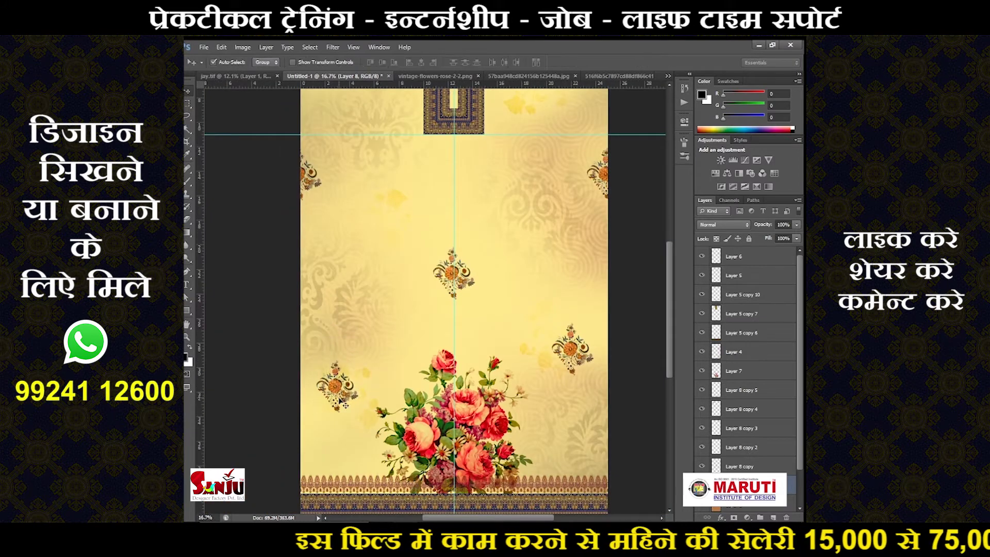
{"action": "scroll", "coordinate": [577, 361], "scroll_direction": "up", "scroll_amount": 5}
{"action": "left_click", "coordinate": [754, 447]}
{"action": "scroll", "coordinate": [644, 343], "scroll_direction": "down", "scroll_amount": 5}
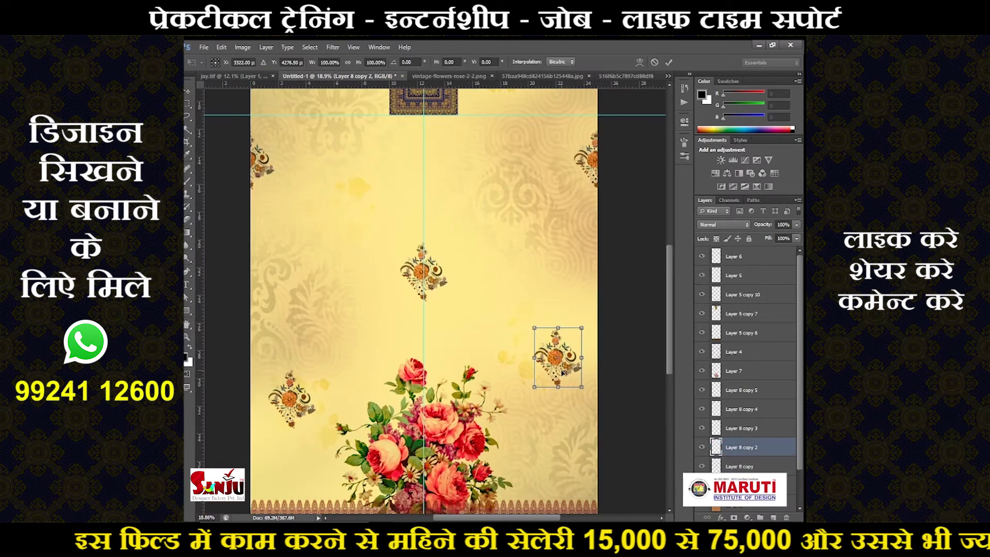
{"action": "scroll", "coordinate": [645, 343], "scroll_direction": "down", "scroll_amount": 3}
{"action": "key", "text": "alt+bracketleft"}
- Merge the flower motif layers into one layer in Linear Burn at 60% opacity
{"action": "left_click", "coordinate": [749, 396], "text": "shift"}
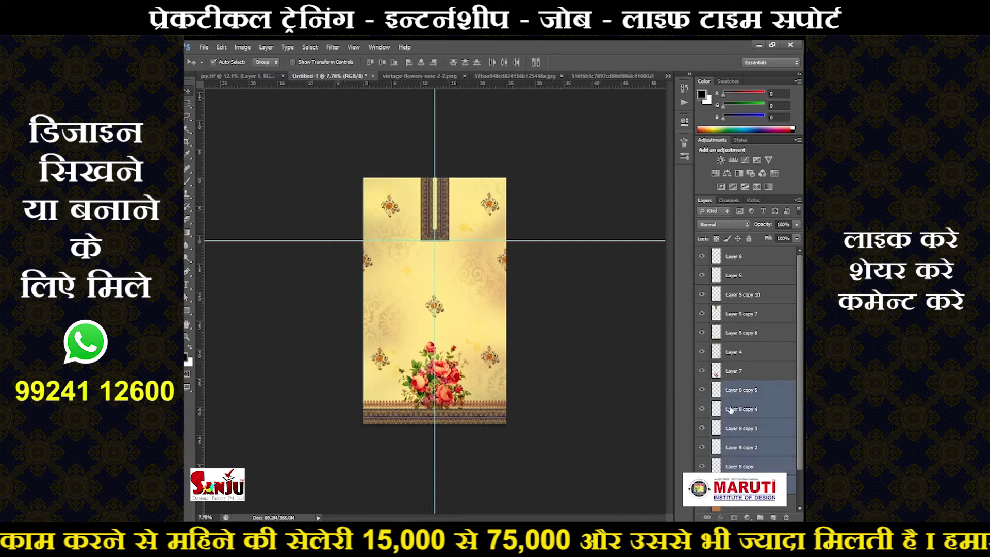
{"action": "key", "text": "ctrl+e"}
{"action": "key", "text": "shift+plus"}
{"action": "key", "text": "shift+plus"}
{"action": "key", "text": "shift+plus"}
{"action": "key", "text": "shift+plus"}
{"action": "key", "text": "shift+plus"}
{"action": "key", "text": "shift+plus"}
{"action": "key", "text": "shift+plus"}
{"action": "key", "text": "shift+plus"}
{"action": "key", "text": "shift+plus"}
{"action": "key", "text": "shift+plus"}
{"action": "key", "text": "shift+plus"}
{"action": "key", "text": "shift+plus"}
{"action": "key", "text": "shift+plus"}
{"action": "key", "text": "shift+plus"}
{"action": "key", "text": "shift+plus"}
{"action": "key", "text": "shift+minus"}
{"action": "key", "text": "shift+minus"}
{"action": "key", "text": "shift+minus"}
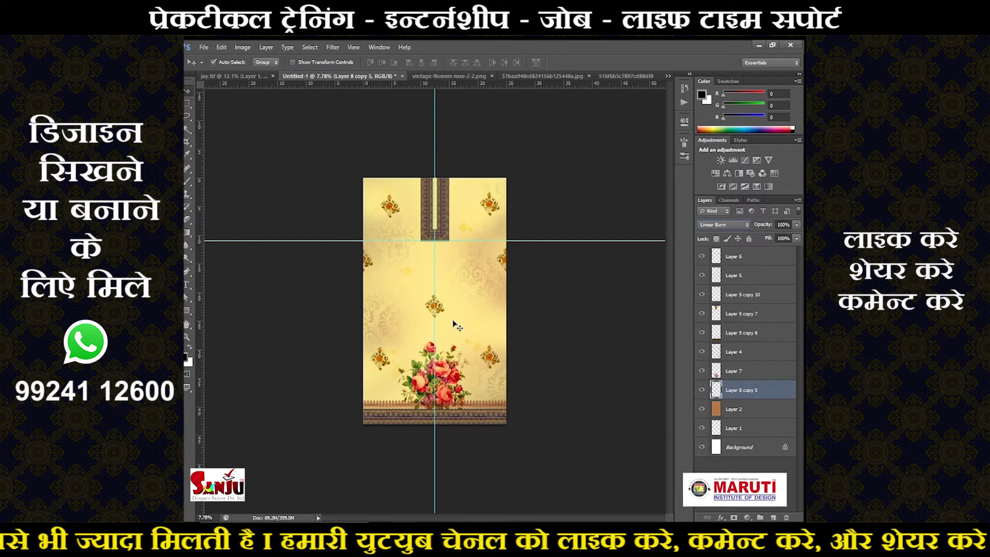
{"action": "scroll", "coordinate": [498, 318], "scroll_direction": "up", "scroll_amount": 3}
{"action": "scroll", "coordinate": [498, 319], "scroll_direction": "up", "scroll_amount": 2}
{"action": "left_click_drag", "start_coordinate": [797, 224], "coordinate": [778, 236]}
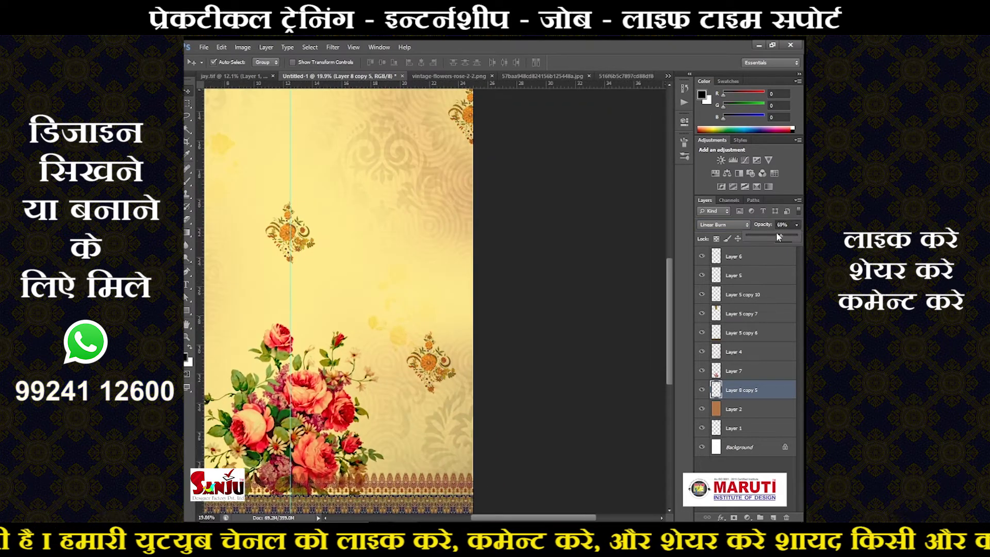
{"action": "scroll", "coordinate": [462, 261], "scroll_direction": "down", "scroll_amount": 4}
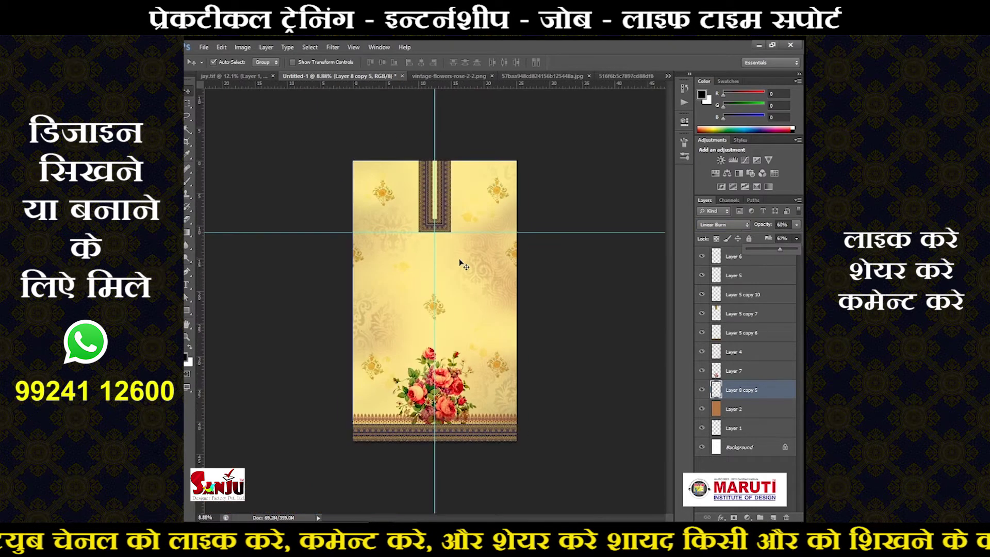
- Hide the merged motif layer behind a black layer mask
{"action": "left_click", "coordinate": [734, 518], "text": "alt"}
{"action": "key", "text": "b"}
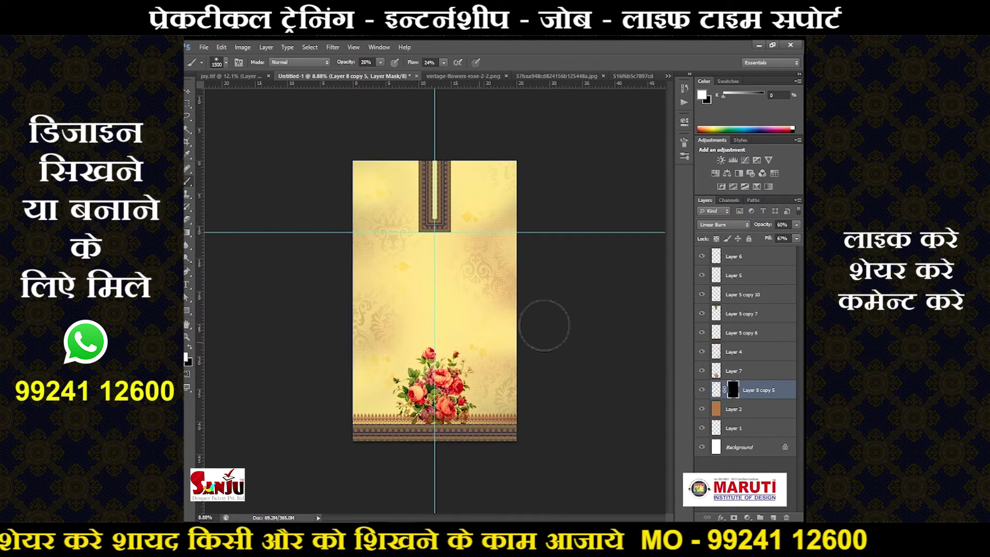
{"action": "scroll", "coordinate": [532, 361], "scroll_direction": "up", "scroll_amount": 2}
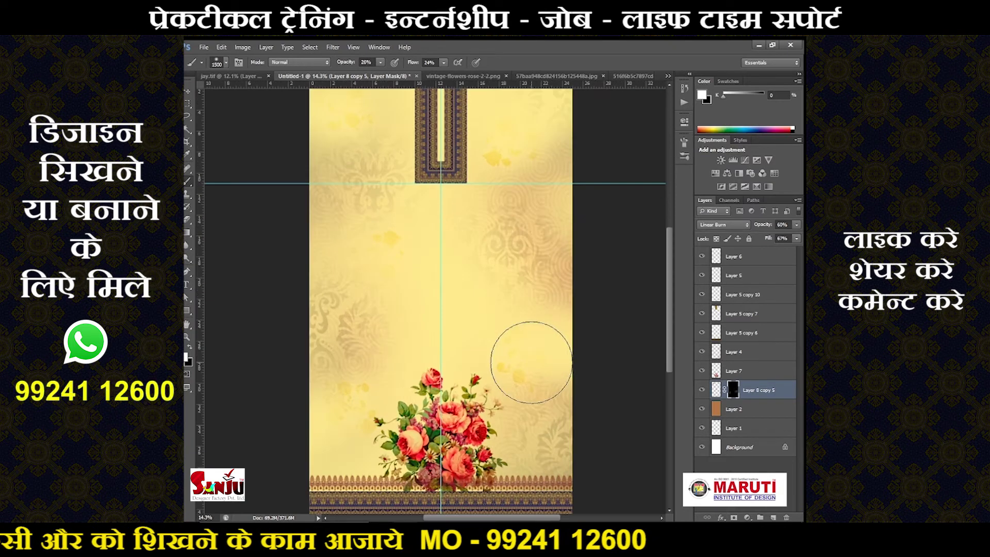
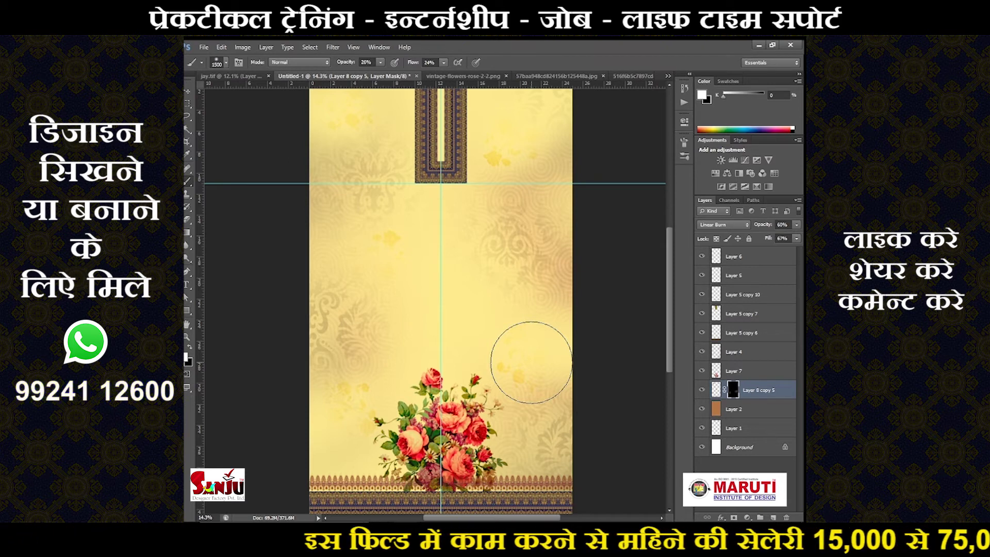
- Set black as the painting colour and copy the black floral image from the search results
{"action": "scroll", "coordinate": [368, 172], "scroll_direction": "down", "scroll_amount": 2}
{"action": "key", "text": "x"}
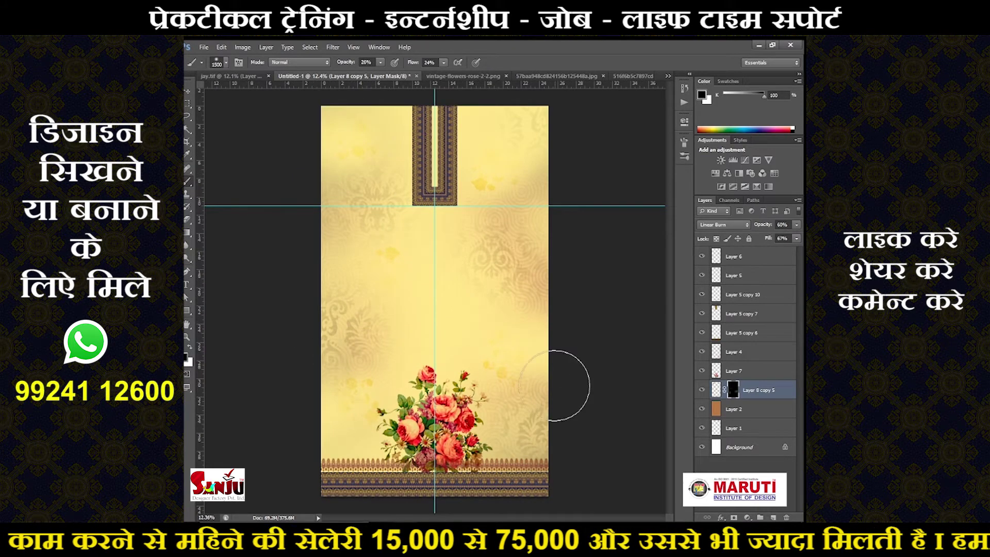
{"action": "scroll", "coordinate": [356, 202], "scroll_direction": "up", "scroll_amount": 4}
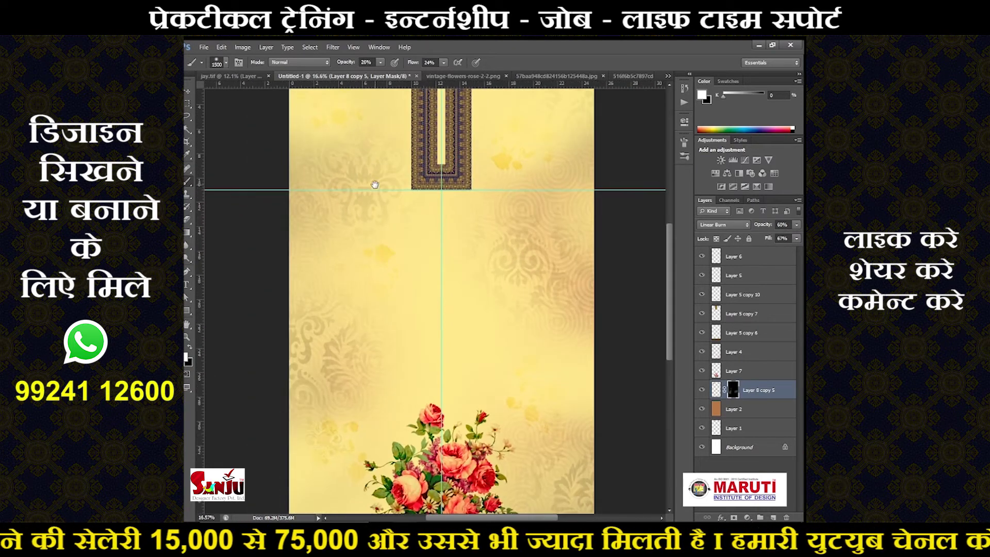
{"action": "scroll", "coordinate": [558, 195], "scroll_direction": "down", "scroll_amount": 2}
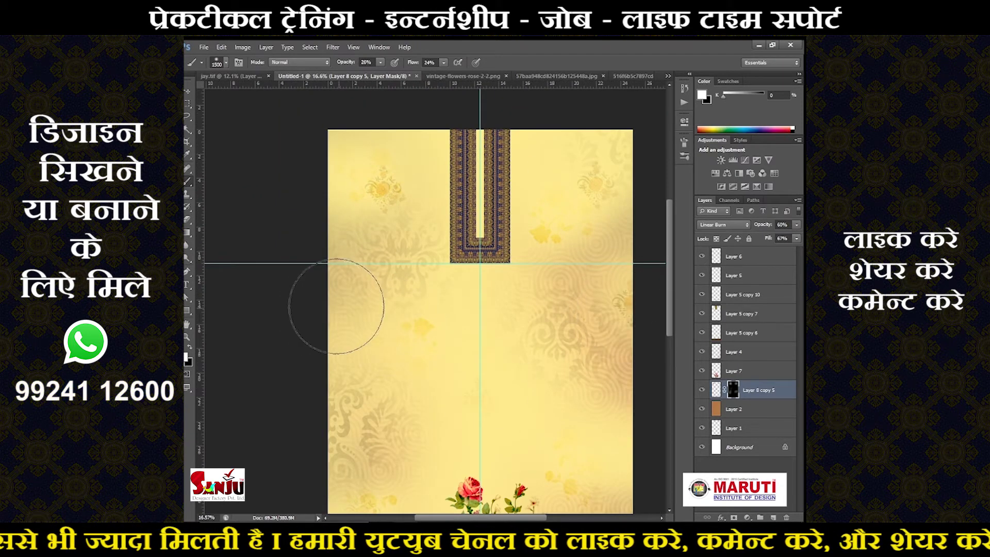
{"action": "scroll", "coordinate": [356, 335], "scroll_direction": "down", "scroll_amount": 3}
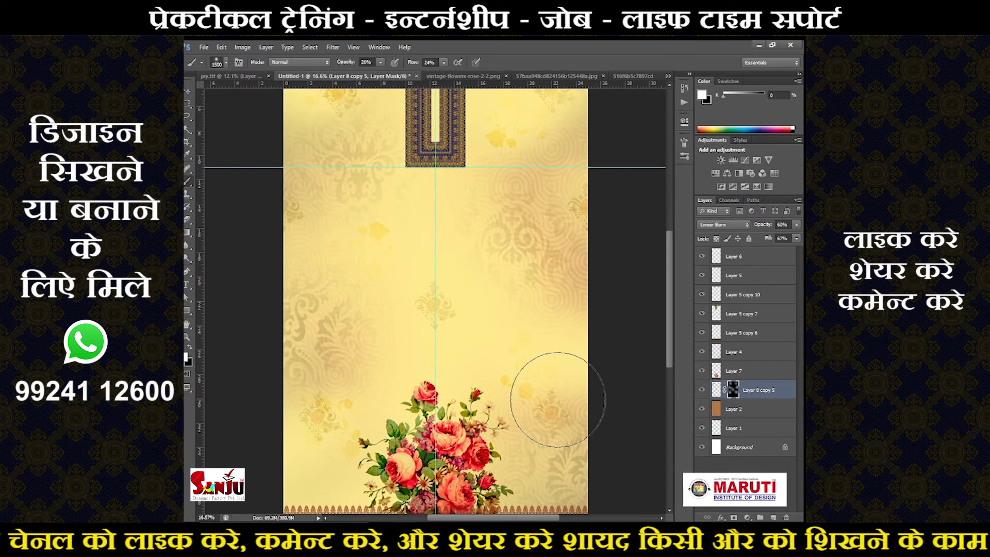
{"action": "scroll", "coordinate": [558, 400], "scroll_direction": "down", "scroll_amount": 1}
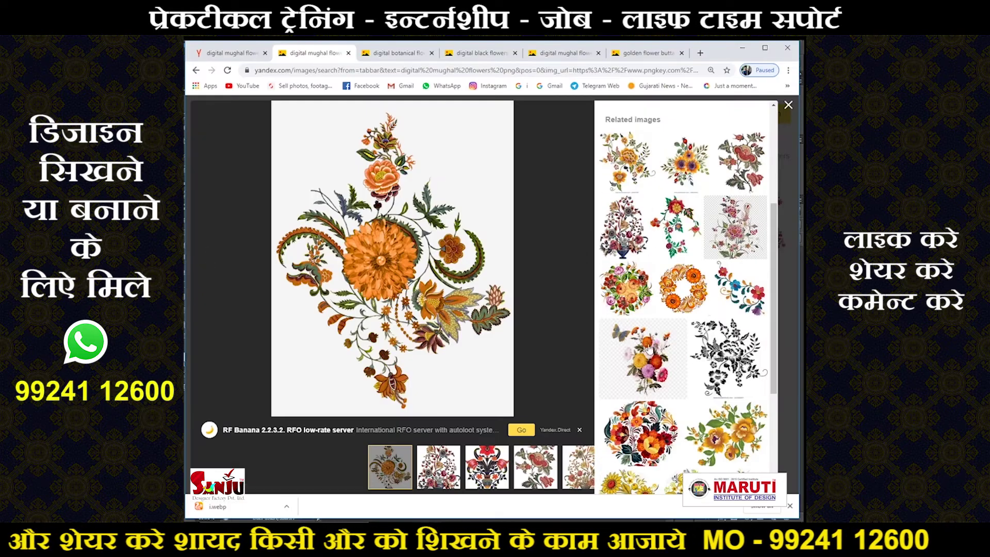
{"action": "left_click", "coordinate": [728, 337]}
{"action": "right_click", "coordinate": [417, 279]}
- Delete the floral motif's white background, enlarge it to about 224%, and place it right of centre
{"action": "scroll", "coordinate": [409, 298], "scroll_direction": "up", "scroll_amount": 3}
{"action": "scroll", "coordinate": [408, 298], "scroll_direction": "up", "scroll_amount": 2}
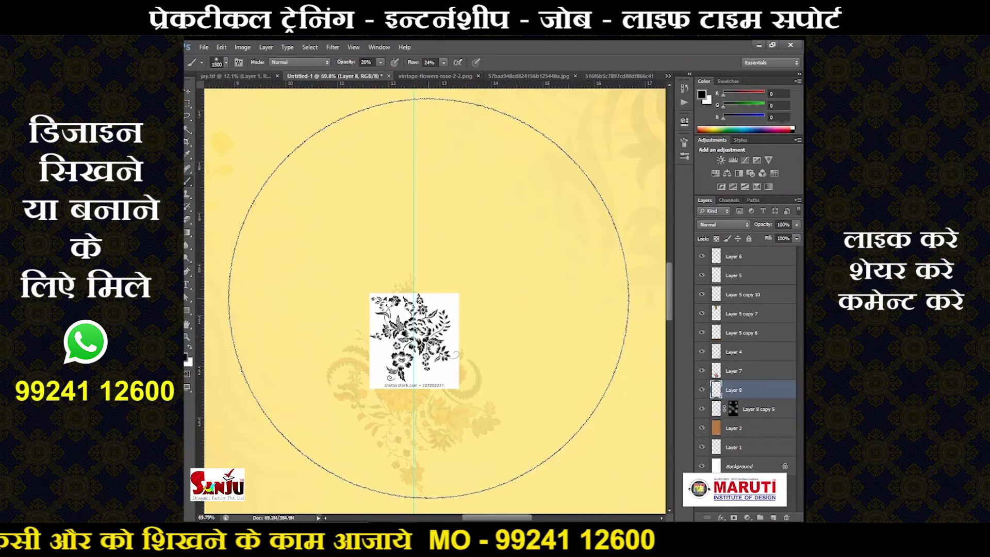
{"action": "key", "text": "Delete"}
{"action": "key", "text": "ctrl+t"}
{"action": "scroll", "coordinate": [441, 331], "scroll_direction": "down", "scroll_amount": 2}
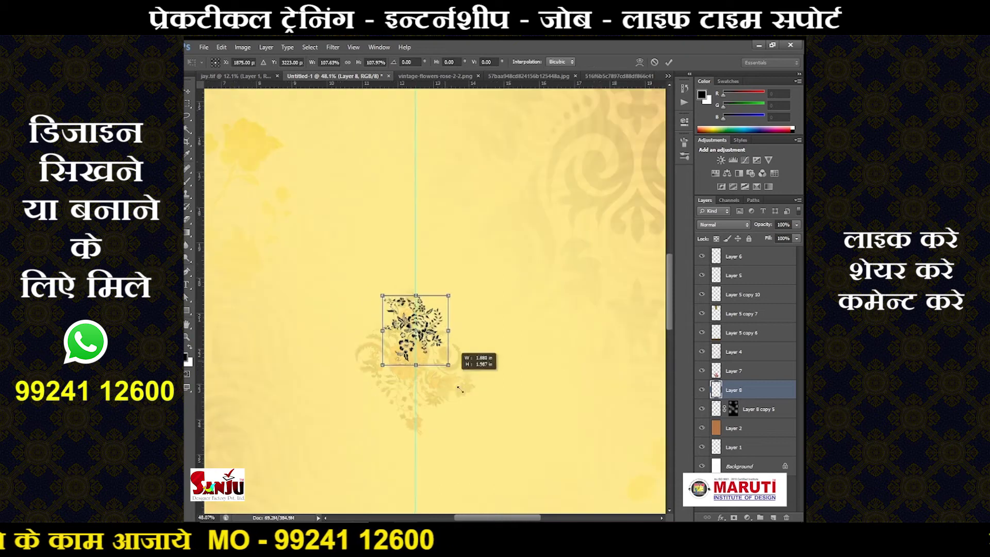
{"action": "left_click_drag", "start_coordinate": [464, 356], "coordinate": [492, 386]}
{"action": "key", "text": "Return"}
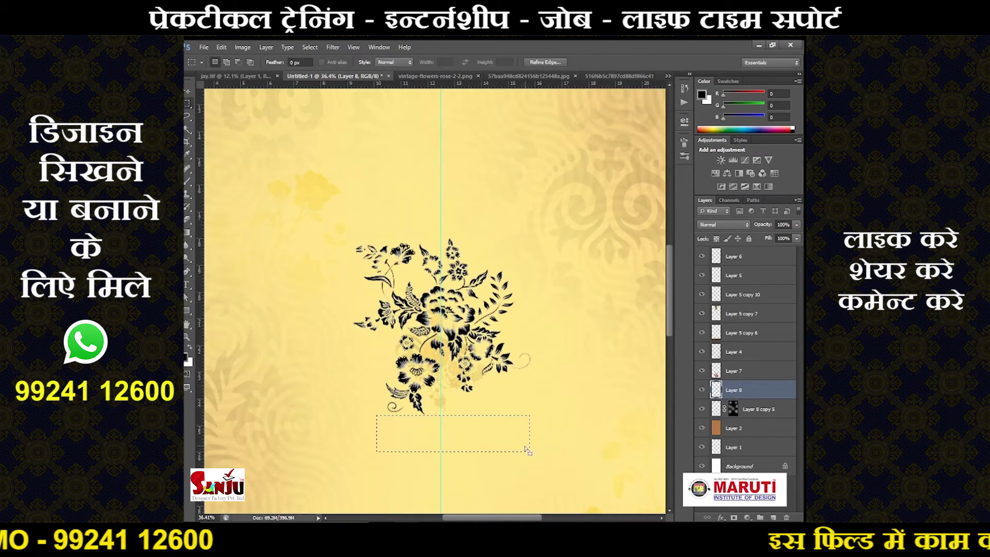
{"action": "scroll", "coordinate": [456, 298], "scroll_direction": "down", "scroll_amount": 2}
{"action": "left_click_drag", "start_coordinate": [374, 302], "coordinate": [487, 340]}
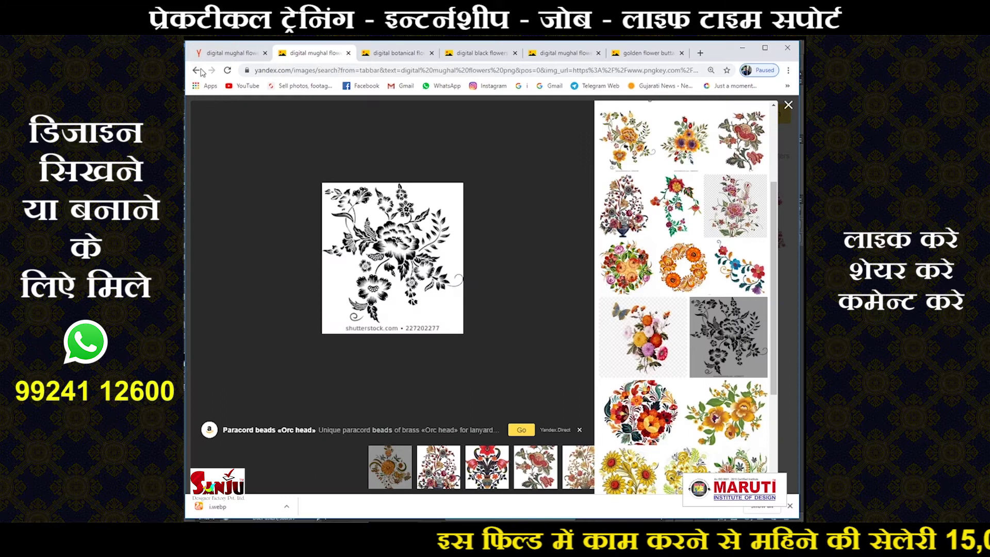
- Go back to the image search results and search for 'botni'
{"action": "left_click", "coordinate": [197, 70]}
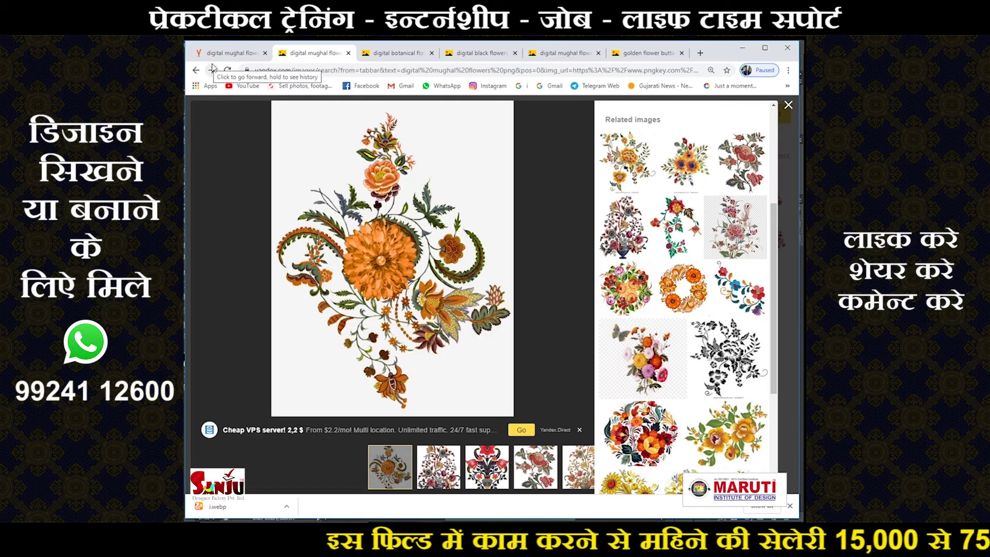
{"action": "left_click", "coordinate": [197, 71]}
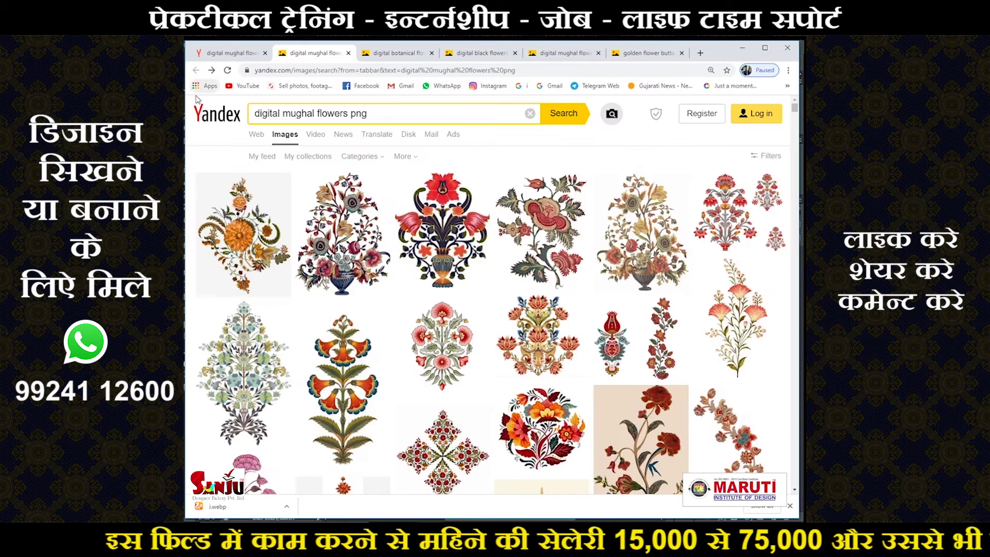
{"action": "type", "text": "botni"}
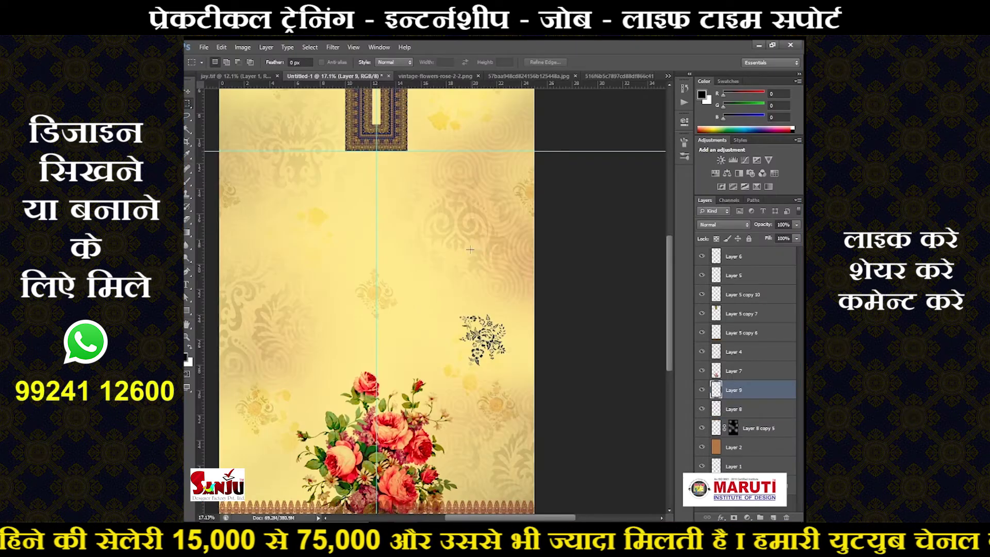
- Paste the rose bouquet, remove its white background with Magic Wand, and shrink it to about 44% on the left
{"action": "key", "text": "ctrl+v"}
{"action": "key", "text": "w"}
{"action": "left_click", "coordinate": [470, 211]}
{"action": "key", "text": "Delete"}
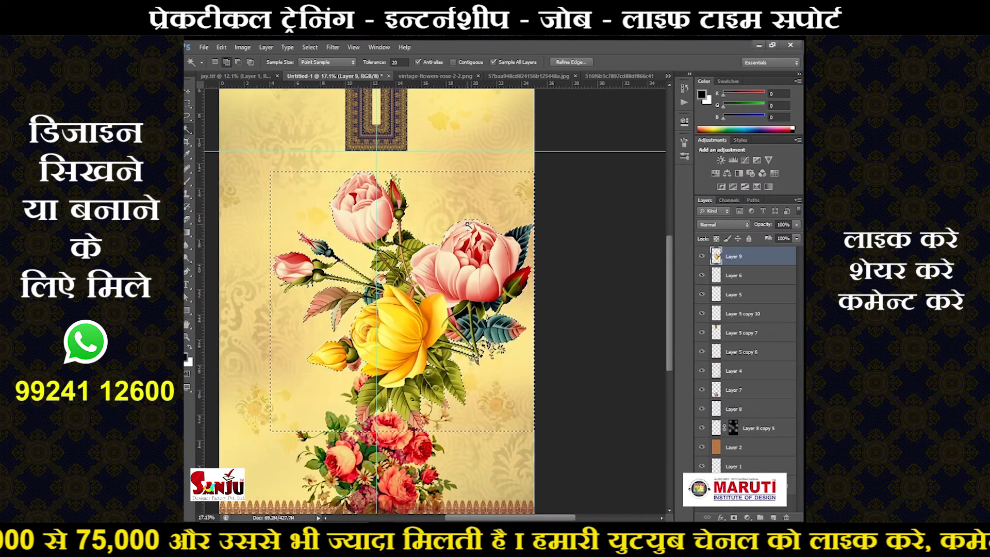
{"action": "key", "text": "ctrl+t"}
{"action": "left_click_drag", "start_coordinate": [534, 431], "coordinate": [407, 309]}
{"action": "scroll", "coordinate": [244, 283], "scroll_direction": "up", "scroll_amount": 1}
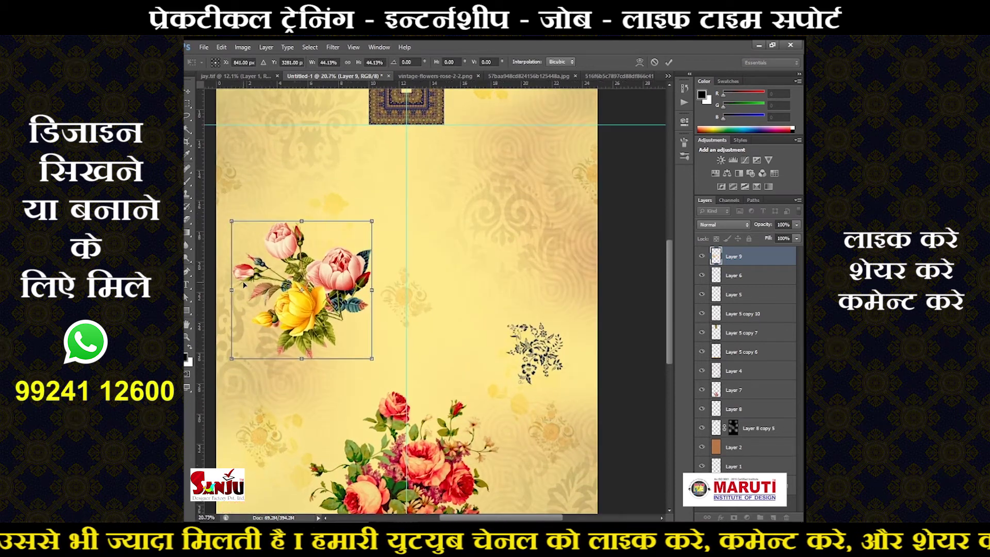
{"action": "key", "text": "Return"}
{"action": "scroll", "coordinate": [244, 284], "scroll_direction": "up", "scroll_amount": 1}
{"action": "scroll", "coordinate": [430, 251], "scroll_direction": "up", "scroll_amount": 1}
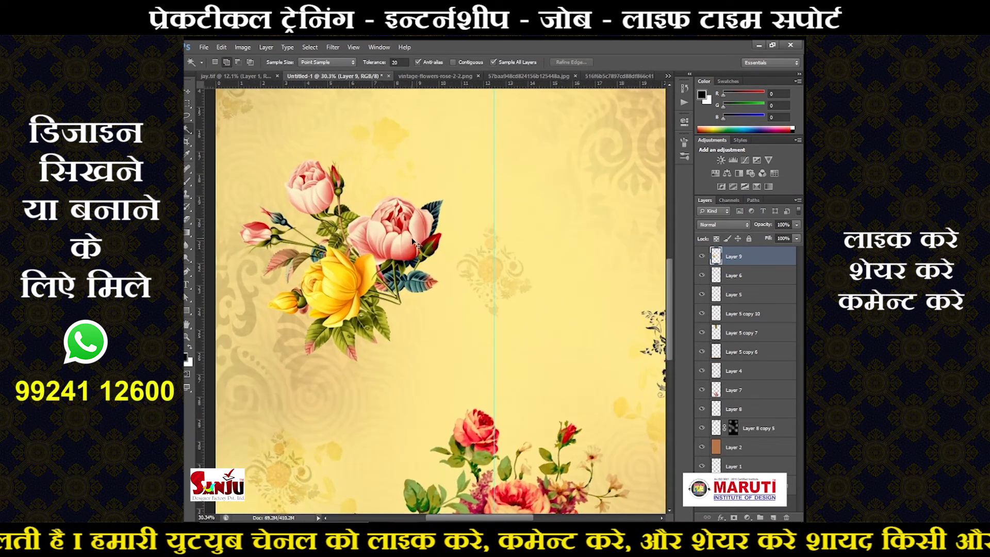
- Try Hue/Saturation shifts on the bouquet's Reds and Yellows, then discard them
{"action": "key", "text": "ctrl+u"}
{"action": "left_click", "coordinate": [610, 333]}
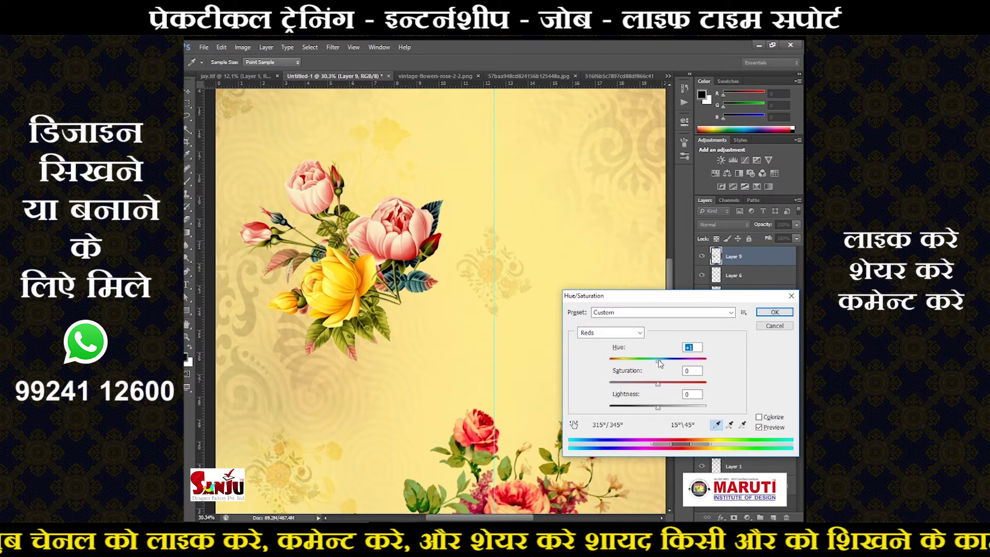
{"action": "left_click_drag", "start_coordinate": [659, 364], "coordinate": [681, 360]}
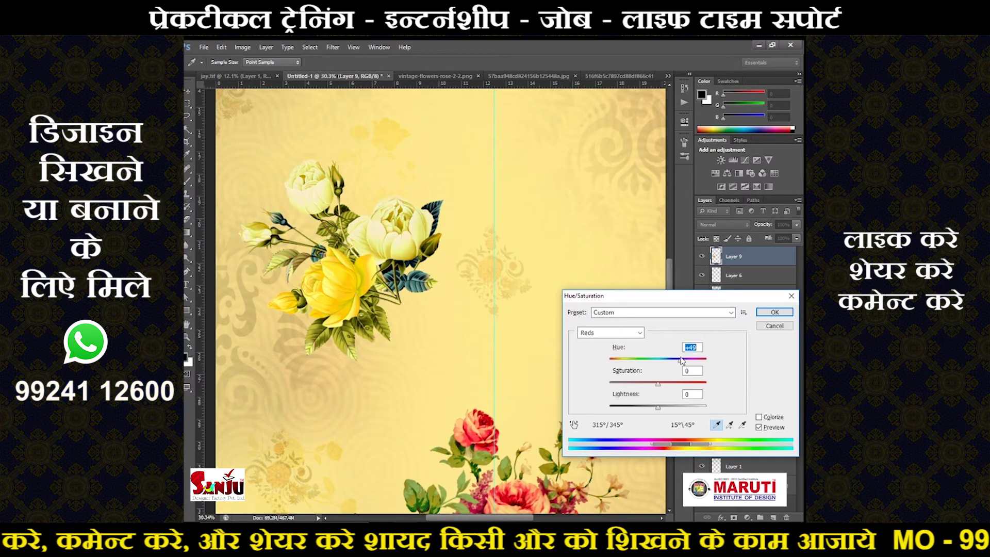
{"action": "left_click_drag", "start_coordinate": [657, 411], "coordinate": [657, 409]}
{"action": "key", "text": "Return"}
{"action": "key", "text": "ctrl+u"}
{"action": "left_click", "coordinate": [611, 333]}
{"action": "left_click", "coordinate": [601, 352]}
{"action": "mouse_move", "coordinate": [658, 359]}
{"action": "left_mouse_down"}
{"action": "mouse_move", "coordinate": [629, 359]}
{"action": "mouse_move", "coordinate": [684, 360]}
{"action": "left_mouse_up"}
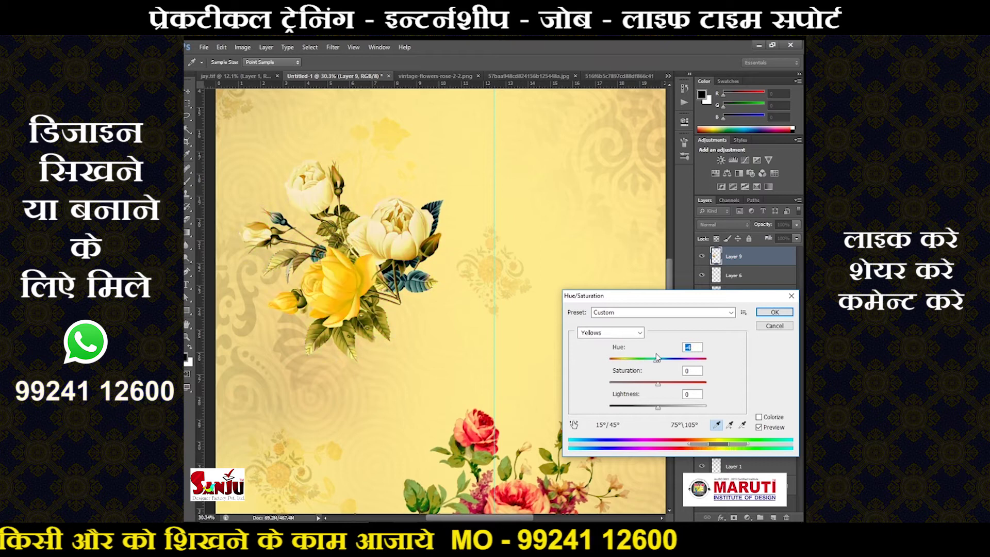
{"action": "key", "text": "Return"}
- Shrink the rose bouquet further and move it up and to the left
{"action": "key", "text": "w"}
{"action": "scroll", "coordinate": [404, 311], "scroll_direction": "up", "scroll_amount": 1}
{"action": "scroll", "coordinate": [403, 311], "scroll_direction": "up", "scroll_amount": 1}
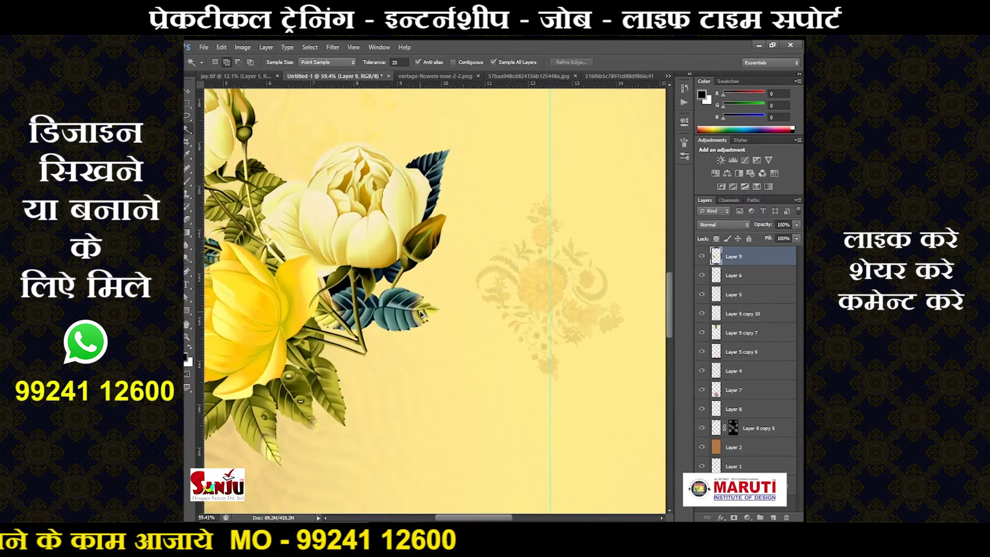
{"action": "scroll", "coordinate": [404, 312], "scroll_direction": "down", "scroll_amount": 5}
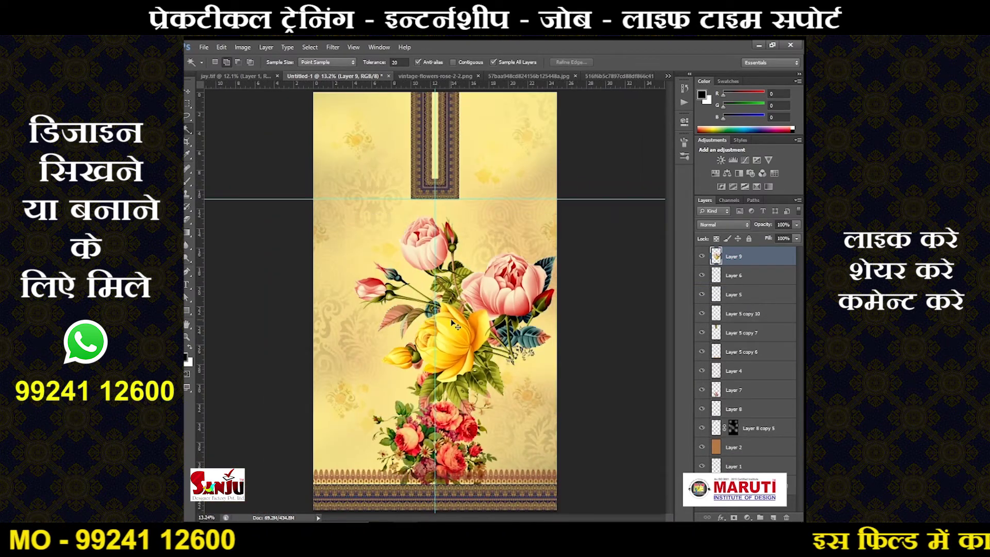
{"action": "key", "text": "ctrl+t"}
{"action": "left_click_drag", "start_coordinate": [558, 417], "coordinate": [431, 331]}
{"action": "key", "text": "Return"}
{"action": "scroll", "coordinate": [431, 303], "scroll_direction": "up", "scroll_amount": 2}
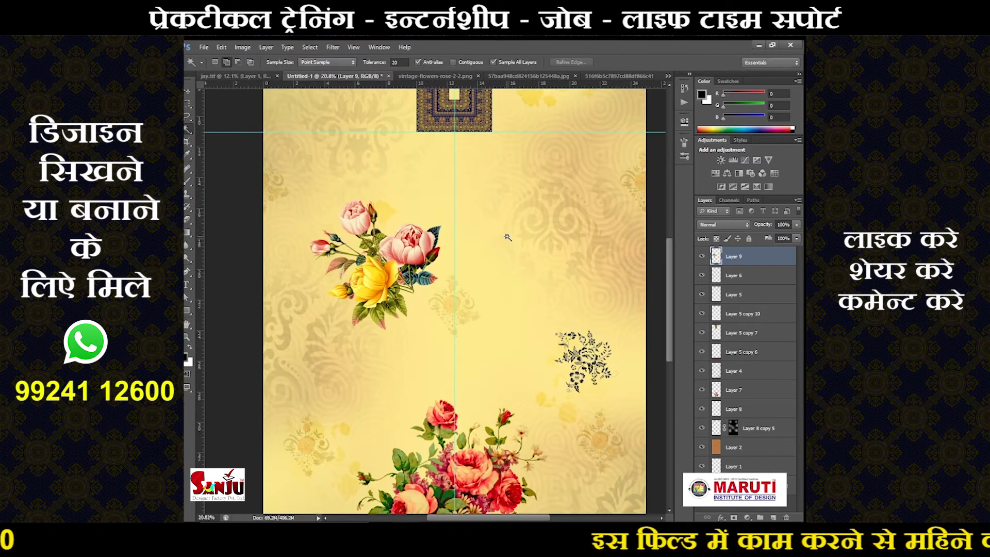
- Shift the Yellows hue to recolour the yellow rose and softly erase the cluster's lower part
{"action": "key", "text": "ctrl+u"}
{"action": "left_click", "coordinate": [610, 332]}
{"action": "left_click", "coordinate": [593, 351]}
{"action": "mouse_move", "coordinate": [657, 358]}
{"action": "left_mouse_down"}
{"action": "mouse_move", "coordinate": [691, 359]}
{"action": "mouse_move", "coordinate": [620, 379]}
{"action": "mouse_move", "coordinate": [648, 360]}
{"action": "left_mouse_up"}
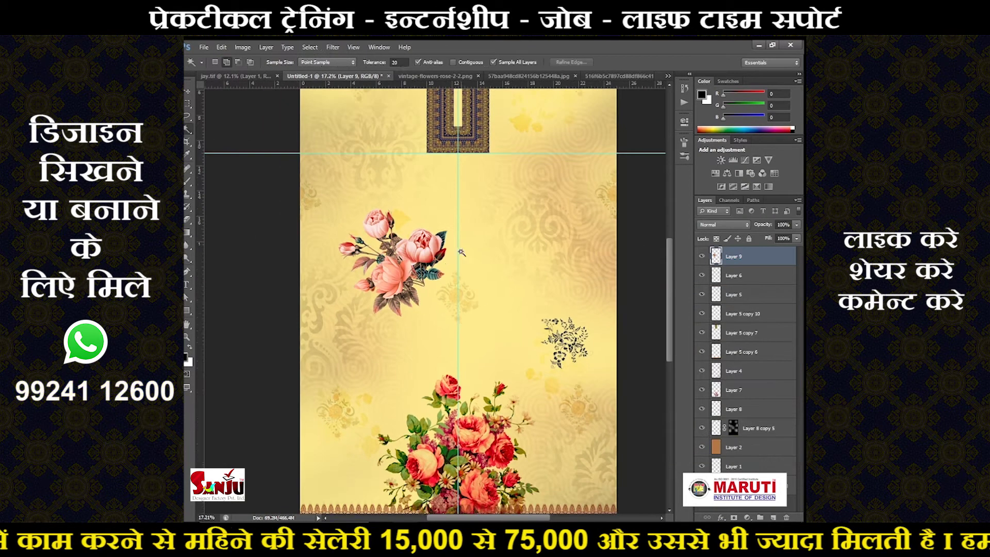
{"action": "key", "text": "e"}
{"action": "mouse_move", "coordinate": [377, 292]}
{"action": "left_mouse_down"}
{"action": "mouse_move", "coordinate": [408, 338]}
{"action": "mouse_move", "coordinate": [415, 303]}
{"action": "left_mouse_up"}
- Duplicate the rose cluster and place the copy to the right
{"action": "scroll", "coordinate": [404, 323], "scroll_direction": "down", "scroll_amount": 3}
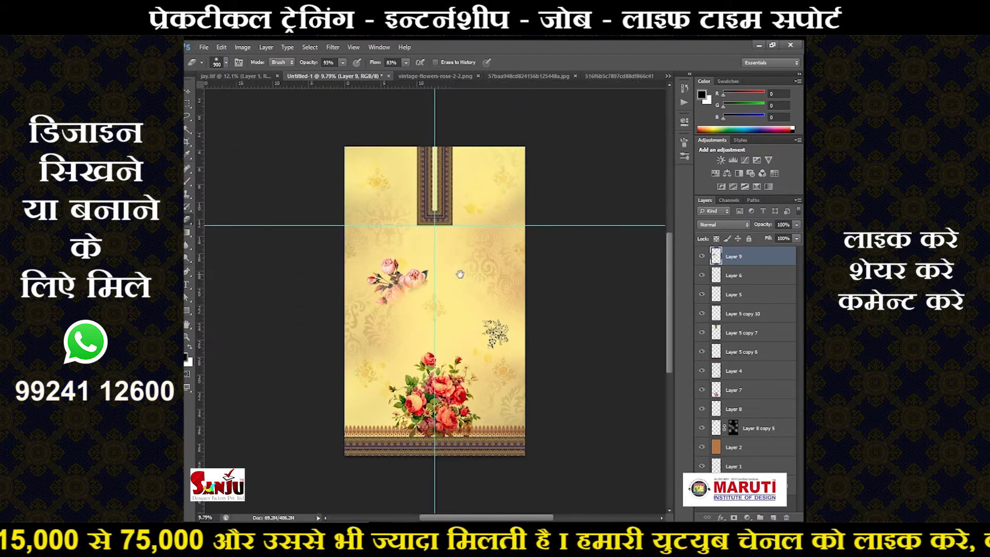
{"action": "key", "text": "ctrl+j"}
{"action": "key", "text": "ctrl+t"}
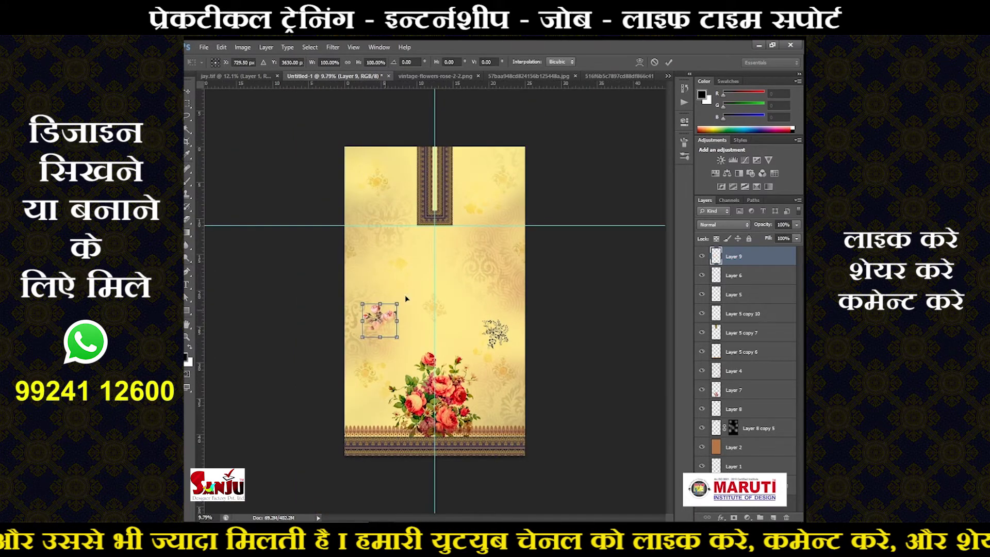
{"action": "left_click_drag", "start_coordinate": [379, 317], "coordinate": [489, 269]}
{"action": "scroll", "coordinate": [462, 307], "scroll_direction": "up", "scroll_amount": 3}
{"action": "left_click_drag", "start_coordinate": [516, 218], "coordinate": [521, 207]}
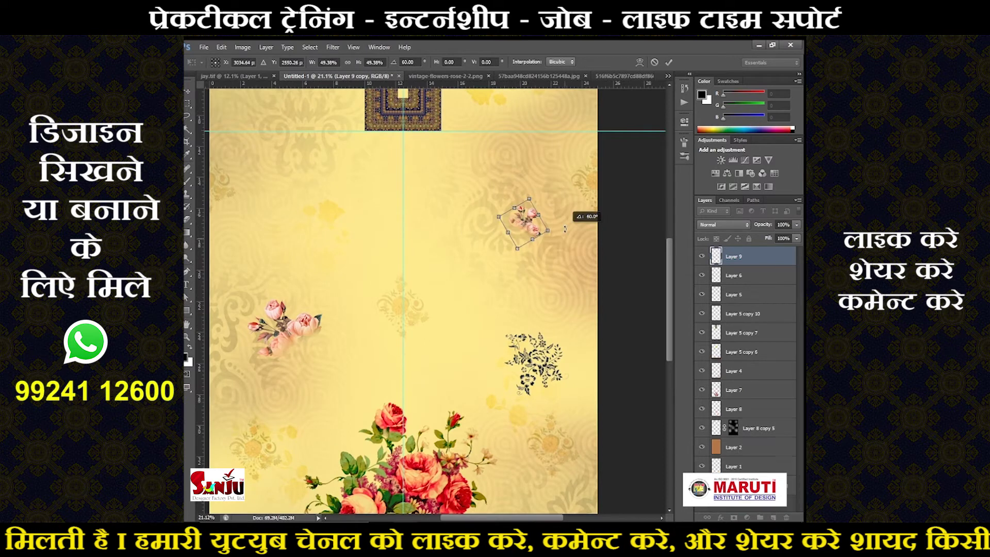
{"action": "key", "text": "Return"}
- Shrink the original rose cluster on Layer 9 and place a copy at the lower right
{"action": "left_click", "coordinate": [277, 312]}
{"action": "key", "text": "ctrl+t"}
{"action": "left_click_drag", "start_coordinate": [319, 355], "coordinate": [303, 352]}
{"action": "key", "text": "ctrl+minus"}
{"action": "key", "text": "ctrl+minus"}
{"action": "mouse_move", "coordinate": [377, 329]}
{"action": "left_mouse_down"}
{"action": "mouse_move", "coordinate": [533, 416]}
{"action": "mouse_move", "coordinate": [354, 447]}
{"action": "mouse_move", "coordinate": [379, 202]}
{"action": "mouse_move", "coordinate": [554, 135]}
{"action": "left_mouse_up"}
- Add rose copies at the lower left, top right and top left, rotate the top-right copy 60°, and merge
{"action": "key", "text": "ctrl+alt+t"}
{"action": "key", "text": "ctrl+alt+t"}
{"action": "key", "text": "ctrl+plus"}
- Add another rose copy rotated −75° just below the neckline
{"action": "key", "text": "ctrl+alt+t"}
{"action": "left_click_drag", "start_coordinate": [541, 170], "coordinate": [513, 148]}
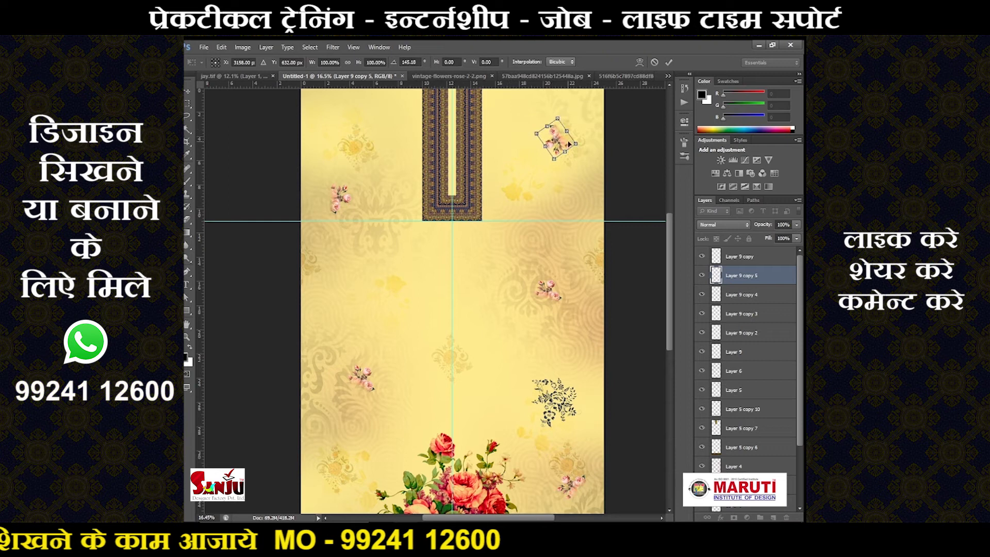
{"action": "key", "text": "Return"}
{"action": "key", "text": "ctrl+e"}
{"action": "key", "text": "ctrl+0"}
{"action": "key", "text": "ctrl+alt+t"}
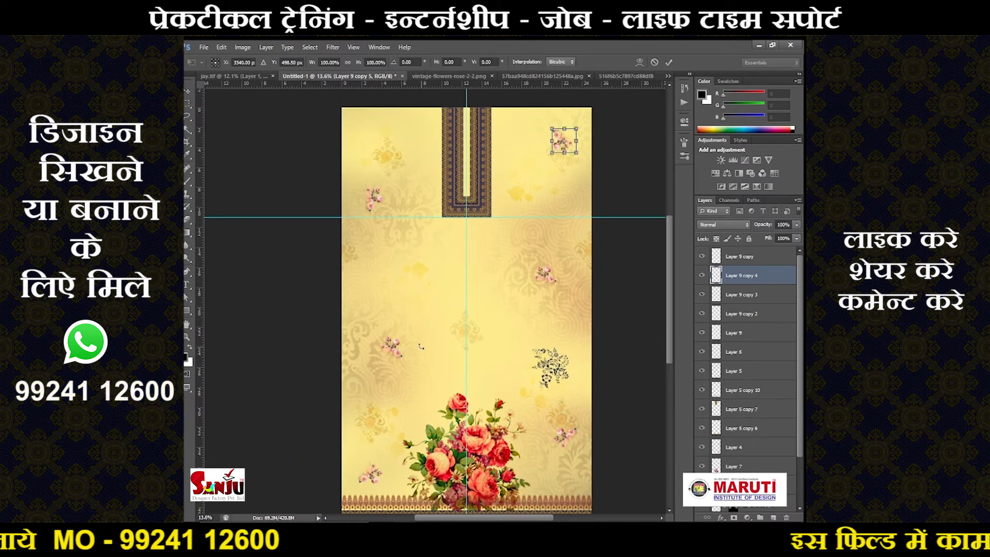
{"action": "left_click_drag", "start_coordinate": [563, 144], "coordinate": [437, 247]}
{"action": "left_click_drag", "start_coordinate": [415, 282], "coordinate": [468, 279]}
{"action": "left_click_drag", "start_coordinate": [439, 247], "coordinate": [467, 232]}
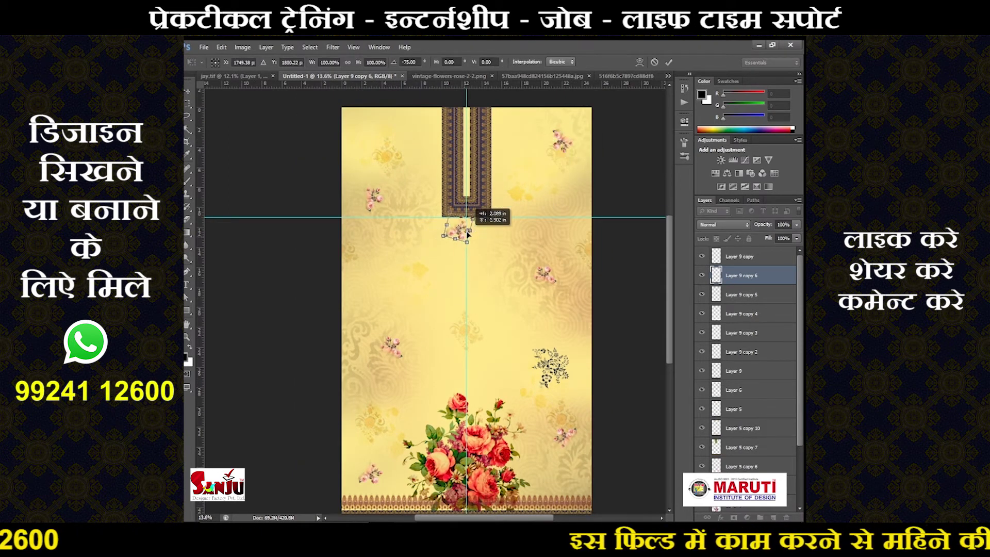
{"action": "key", "text": "Return"}
{"action": "key", "text": "ctrl+0"}
- Merge the rose copies into one layer, then raise the black flower layer and move the flower higher
{"action": "left_click", "coordinate": [702, 256]}
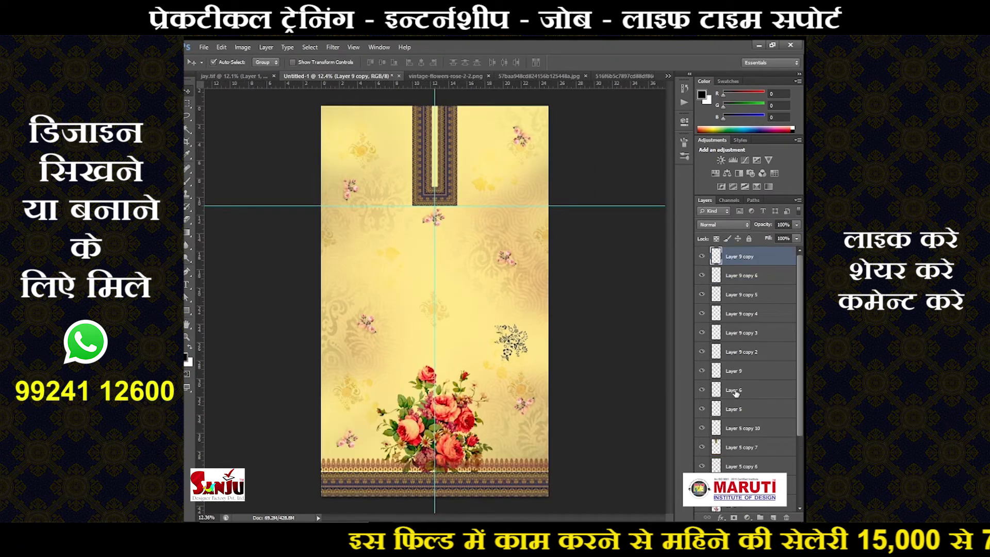
{"action": "key", "text": "ctrl+e"}
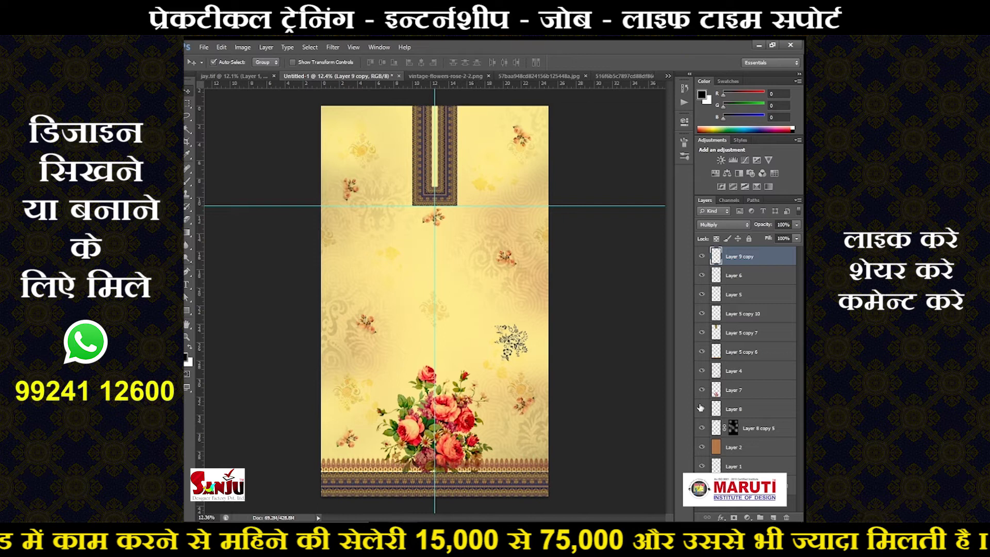
{"action": "left_click_drag", "start_coordinate": [740, 409], "coordinate": [738, 251]}
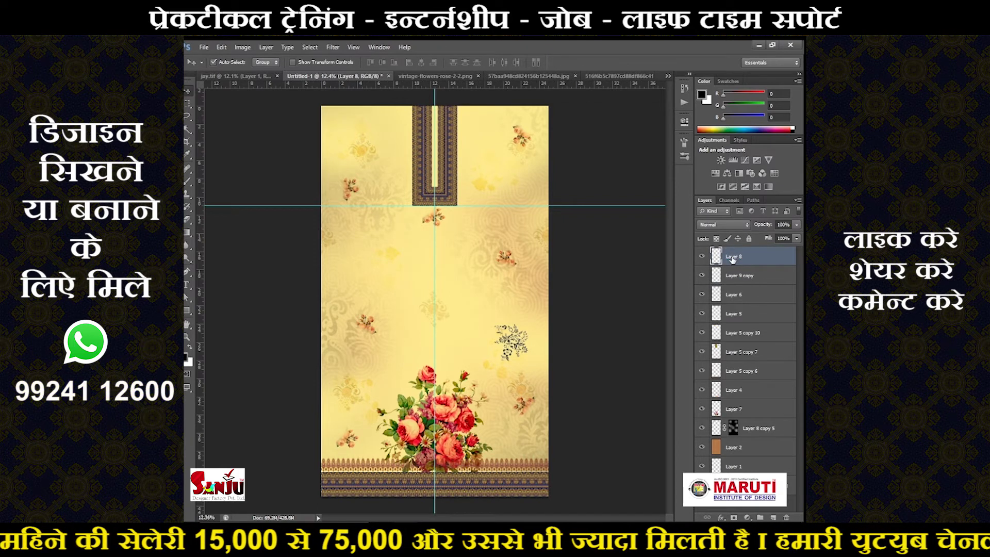
{"action": "key", "text": "ctrl+t"}
{"action": "left_click_drag", "start_coordinate": [527, 362], "coordinate": [520, 277]}
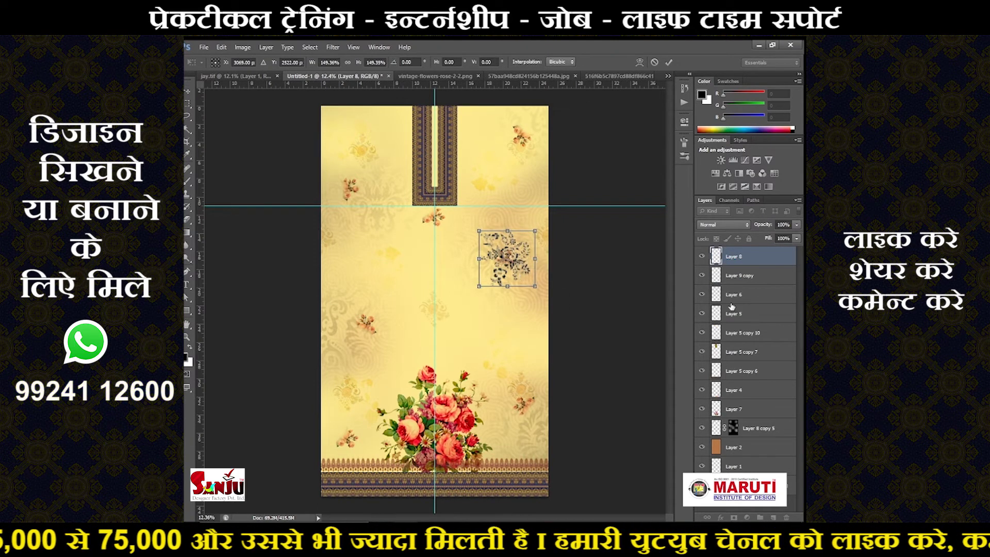
{"action": "key", "text": "Return"}
- Move Layer 9 copy above the black flower layer in the stack
{"action": "left_click_drag", "start_coordinate": [738, 276], "coordinate": [739, 253]}
{"action": "scroll", "coordinate": [439, 191], "scroll_direction": "up", "scroll_amount": 1}
{"action": "key", "text": "ctrl+t"}
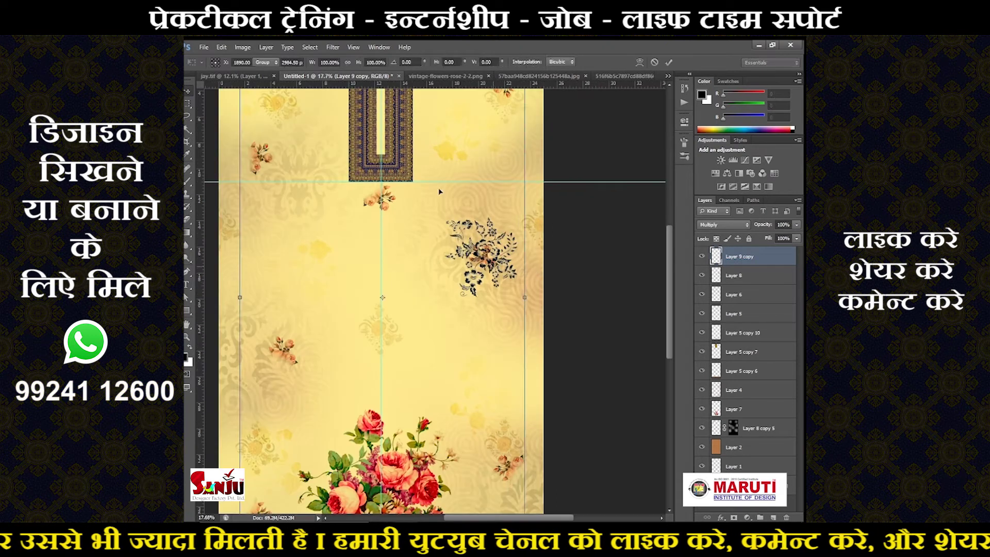
{"action": "key", "text": "Return"}
- Shrink the black flower lower on the panel and add a tilted copy toward the lower right
{"action": "left_click_drag", "start_coordinate": [479, 250], "coordinate": [483, 343]}
{"action": "scroll", "coordinate": [485, 297], "scroll_direction": "down", "scroll_amount": 2}
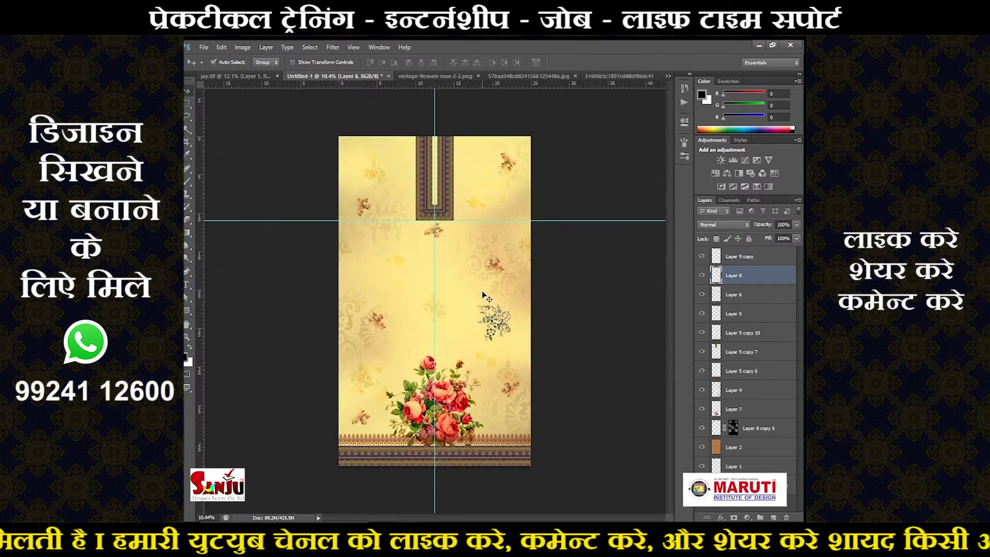
{"action": "scroll", "coordinate": [483, 295], "scroll_direction": "down", "scroll_amount": 1}
{"action": "key", "text": "ctrl+j"}
{"action": "key", "text": "ctrl+t"}
{"action": "mouse_move", "coordinate": [505, 310]}
{"action": "left_mouse_down"}
{"action": "mouse_move", "coordinate": [515, 360]}
{"action": "mouse_move", "coordinate": [502, 448]}
{"action": "left_mouse_up"}
- Add more black flower copies, including one at the lower left
{"action": "key", "text": "Return"}
{"action": "key", "text": "ctrl+j"}
{"action": "key", "text": "ctrl+t"}
{"action": "mouse_move", "coordinate": [495, 407]}
{"action": "left_mouse_down"}
{"action": "mouse_move", "coordinate": [397, 361]}
{"action": "mouse_move", "coordinate": [363, 385]}
{"action": "mouse_move", "coordinate": [409, 317]}
{"action": "mouse_move", "coordinate": [398, 278]}
{"action": "mouse_move", "coordinate": [470, 206]}
{"action": "mouse_move", "coordinate": [482, 226]}
{"action": "mouse_move", "coordinate": [369, 170]}
{"action": "left_mouse_up"}
{"action": "key", "text": "Return"}
{"action": "key", "text": "ctrl+j"}
{"action": "key", "text": "ctrl+t"}
{"action": "key", "text": "Return"}
- Add rotated flower copies at the upper right and upper left, and nudge one up-left
{"action": "key", "text": "ctrl+j"}
{"action": "key", "text": "ctrl+t"}
{"action": "key", "text": "Return"}
{"action": "key", "text": "ctrl+j"}
{"action": "key", "text": "ctrl+t"}
{"action": "key", "text": "Return"}
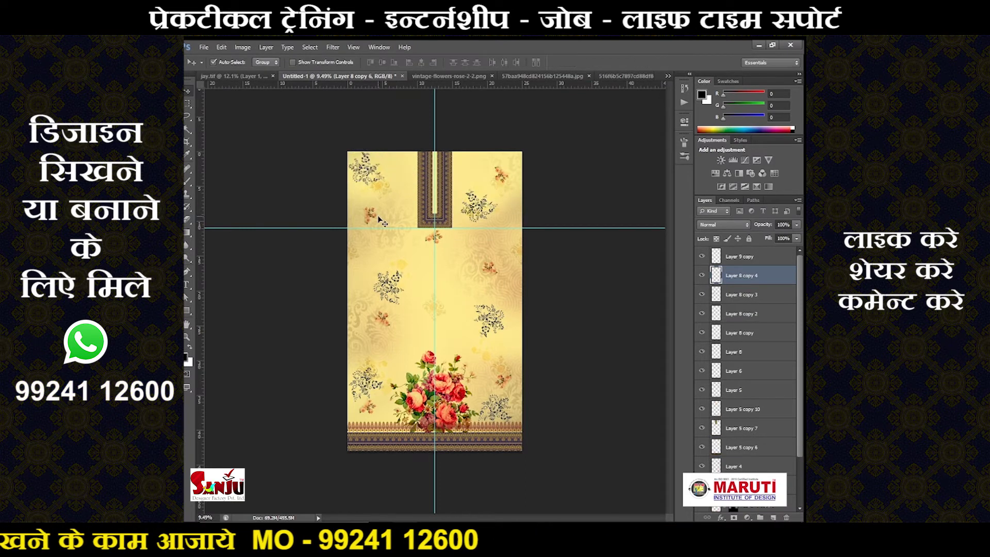
{"action": "scroll", "coordinate": [400, 282], "scroll_direction": "up", "scroll_amount": 3}
{"action": "left_click_drag", "start_coordinate": [380, 287], "coordinate": [360, 264]}
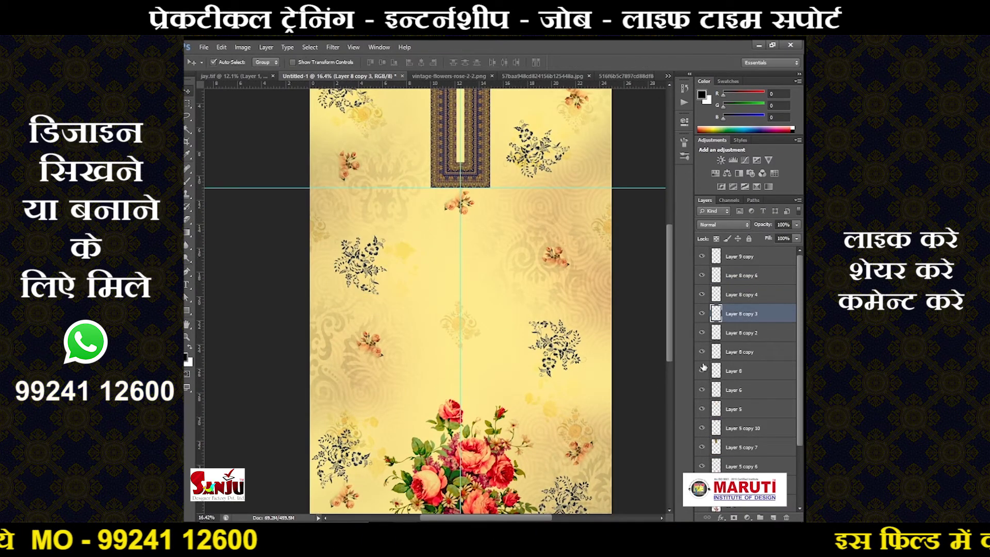
- Move the original black flower on Layer 8 upward
{"action": "left_click", "coordinate": [742, 351]}
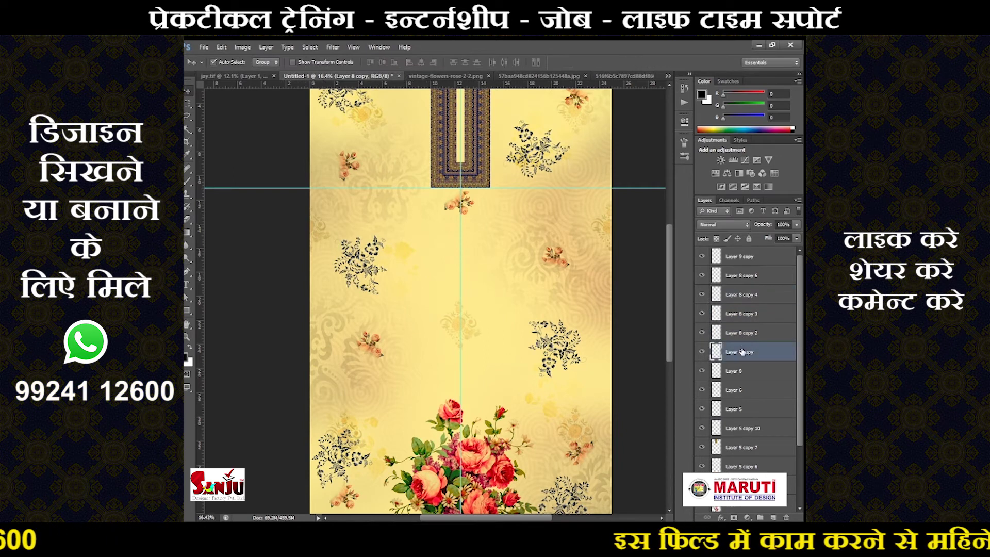
{"action": "scroll", "coordinate": [549, 294], "scroll_direction": "up", "scroll_amount": 3}
{"action": "left_click", "coordinate": [633, 398]}
{"action": "key", "text": "ctrl+t"}
{"action": "left_click_drag", "start_coordinate": [633, 398], "coordinate": [633, 310]}
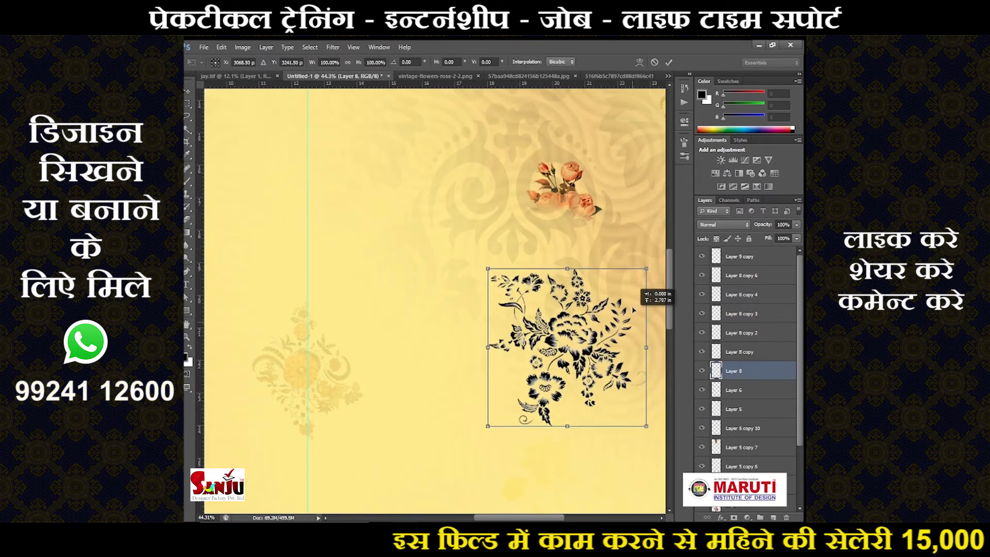
{"action": "key", "text": "Return"}
{"action": "scroll", "coordinate": [633, 310], "scroll_direction": "down", "scroll_amount": 2}
{"action": "scroll", "coordinate": [633, 309], "scroll_direction": "down", "scroll_amount": 1}
- Merge all flower copies down to Layer 8 into one layer and softly erase them to fade
{"action": "left_click", "coordinate": [743, 275]}
{"action": "left_click", "coordinate": [739, 372], "text": "shift"}
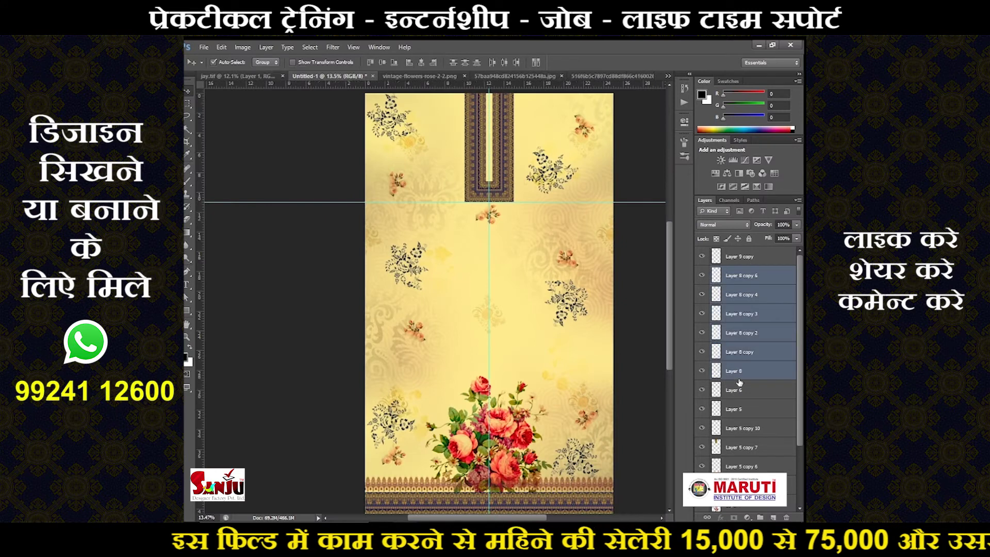
{"action": "key", "text": "ctrl+e"}
{"action": "scroll", "coordinate": [743, 229], "scroll_direction": "down", "scroll_amount": 3}
{"action": "key", "text": "e"}
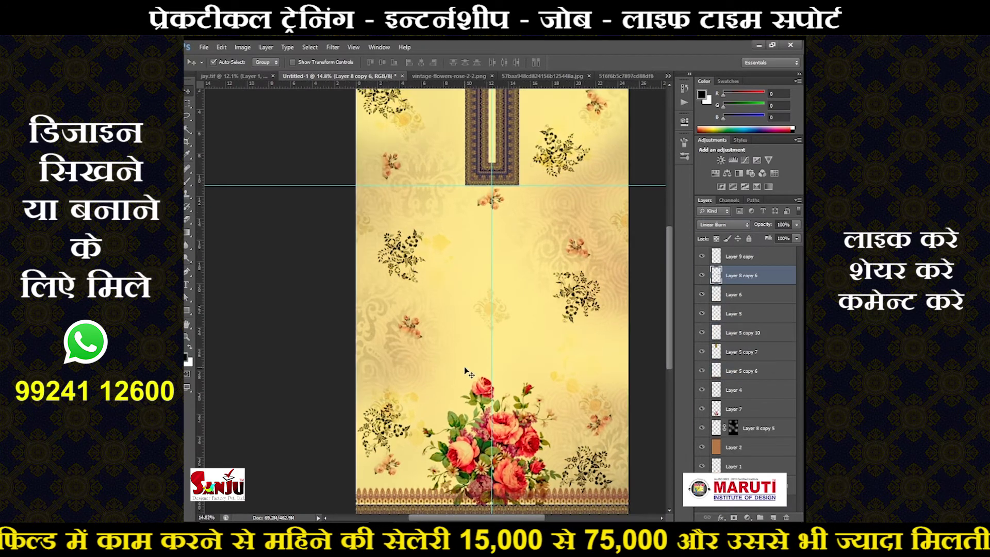
{"action": "scroll", "coordinate": [437, 347], "scroll_direction": "up", "scroll_amount": 1}
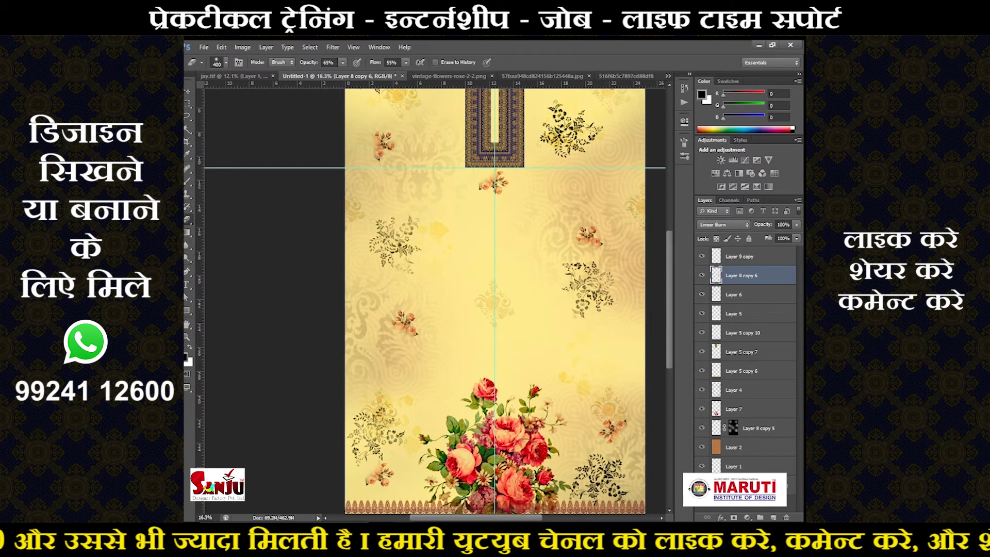
{"action": "scroll", "coordinate": [419, 203], "scroll_direction": "down", "scroll_amount": 1}
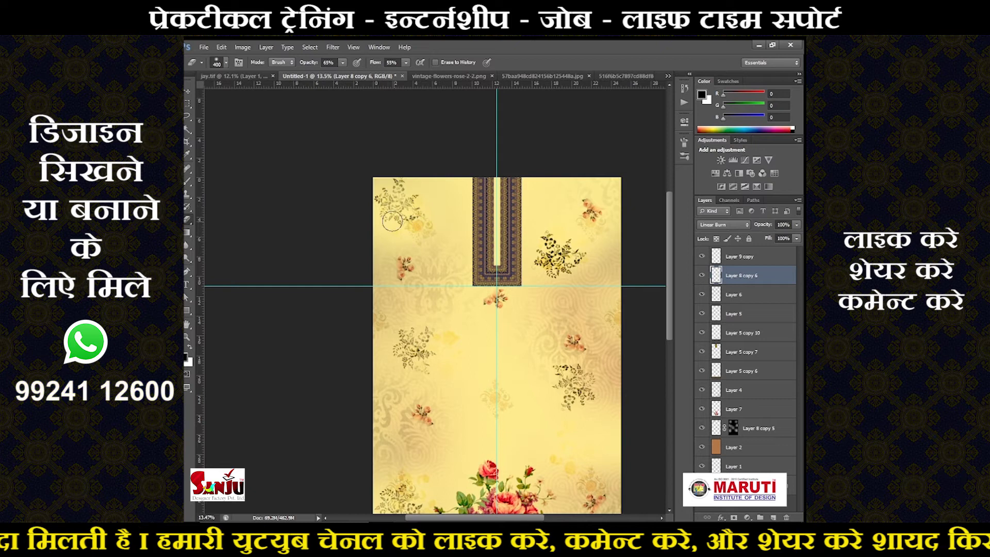
{"action": "scroll", "coordinate": [549, 282], "scroll_direction": "down", "scroll_amount": 1}
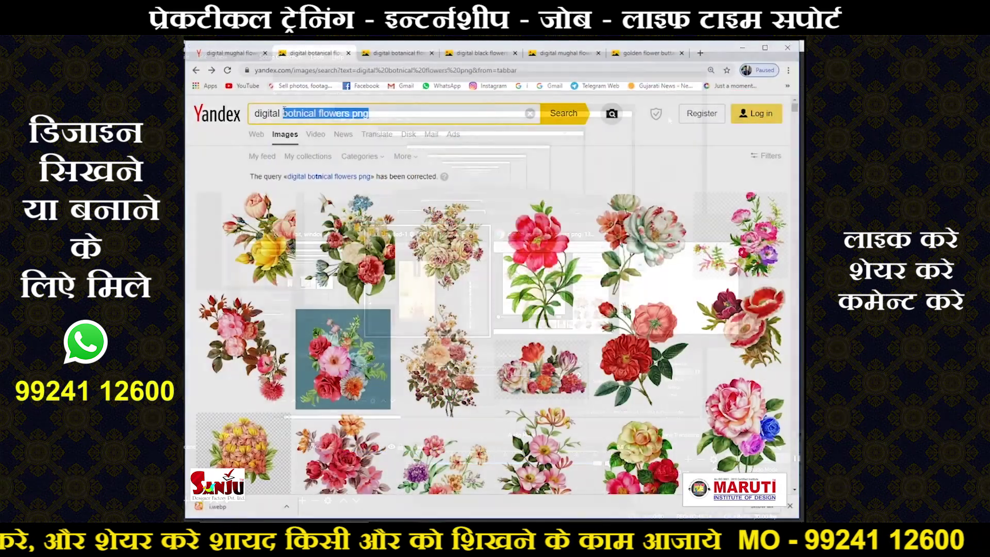
- Search for 'geomatric' paisley images and copy a black paisley pattern
{"action": "type", "text": "geomatric paisely"}
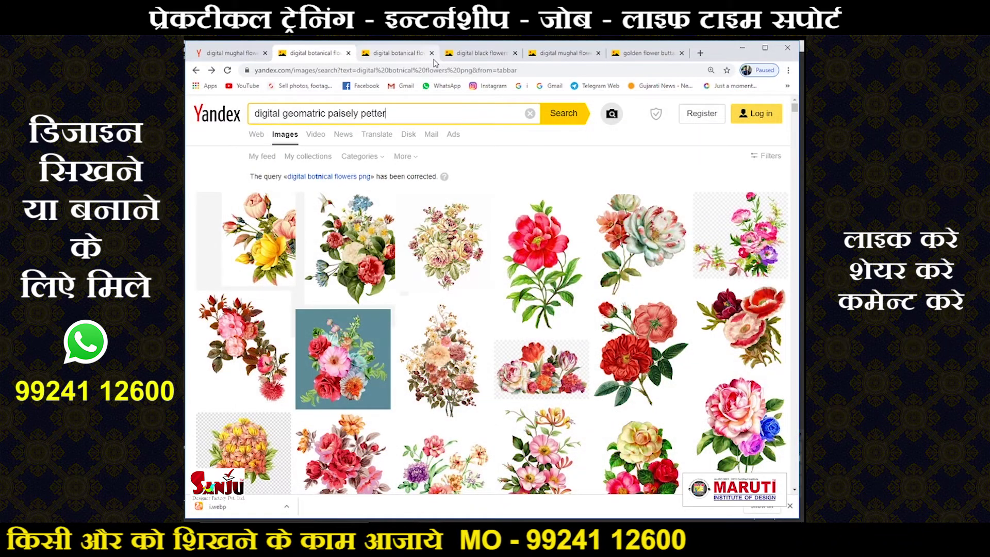
{"action": "key", "text": "Return"}
{"action": "left_click", "coordinate": [454, 238]}
{"action": "right_click", "coordinate": [415, 225]}
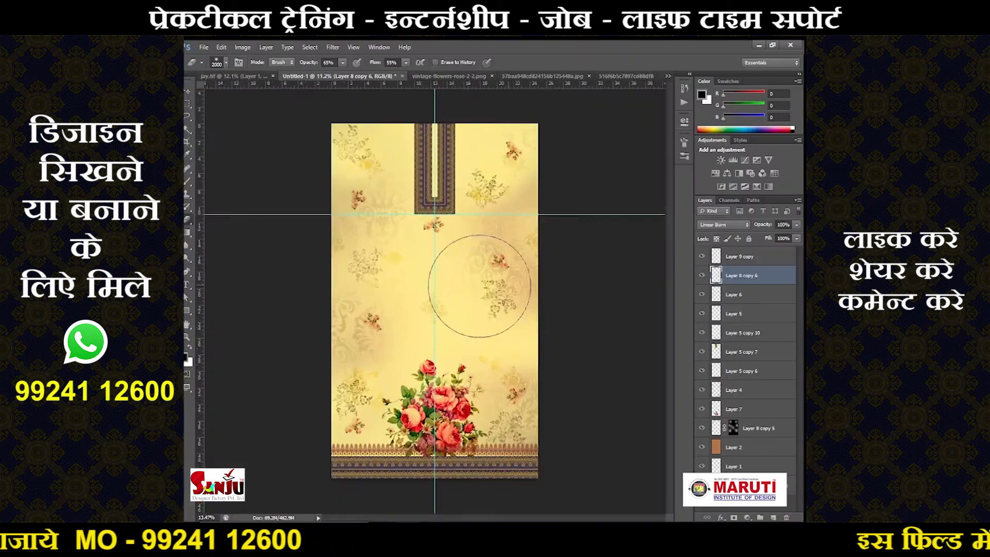
- Enlarge the pasted paisley square about the panel centre
{"action": "key", "text": "ctrl+t"}
{"action": "left_click_drag", "start_coordinate": [467, 269], "coordinate": [548, 196]}
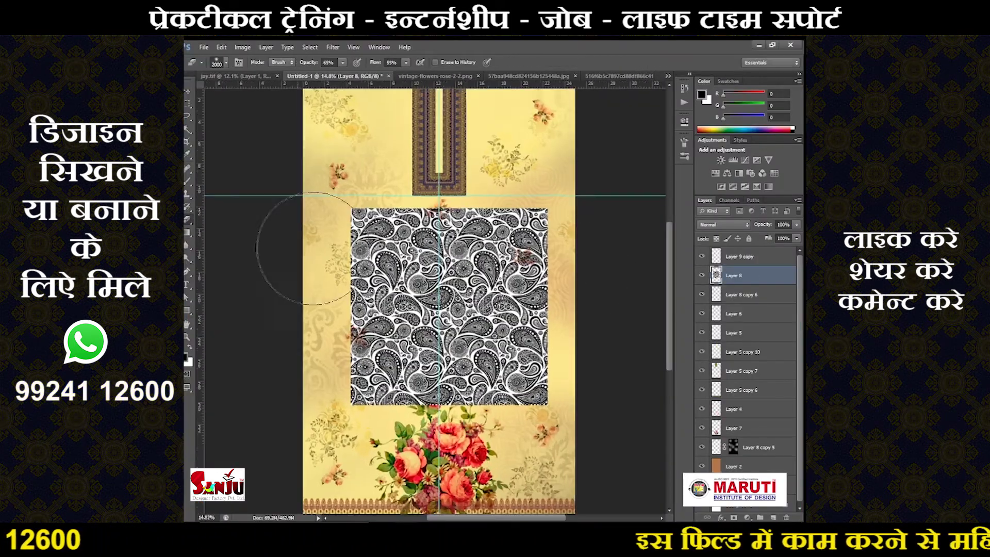
{"action": "key", "text": "Return"}
- Remove the paisley's white background with the Magic Wand
{"action": "key", "text": "ctrl+plus"}
{"action": "key", "text": "w"}
{"action": "left_click", "coordinate": [494, 274]}
{"action": "key", "text": "Delete"}
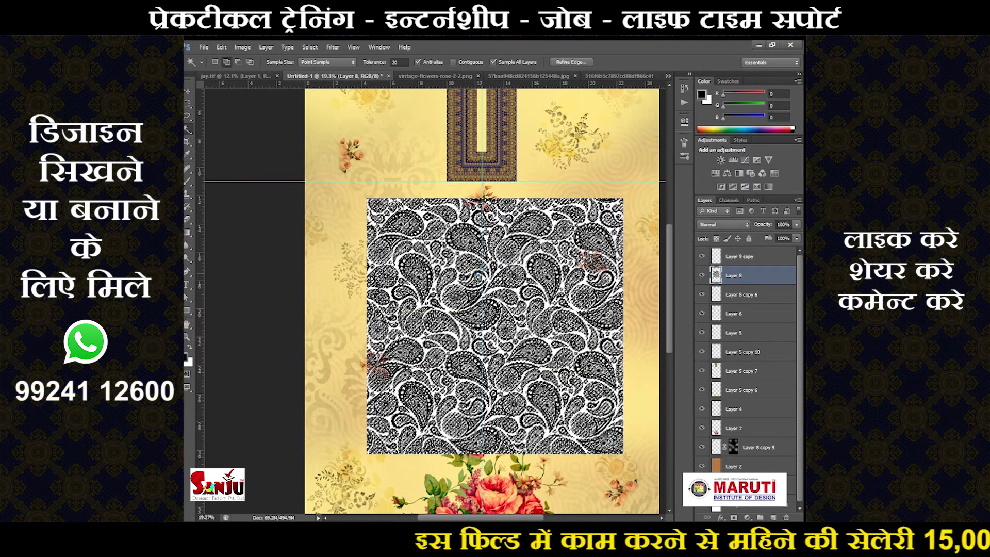
{"action": "key", "text": "ctrl+d"}
- Erase the paisley's hard edges into a soft dome
{"action": "key", "text": "ctrl+0"}
{"action": "key", "text": "e"}
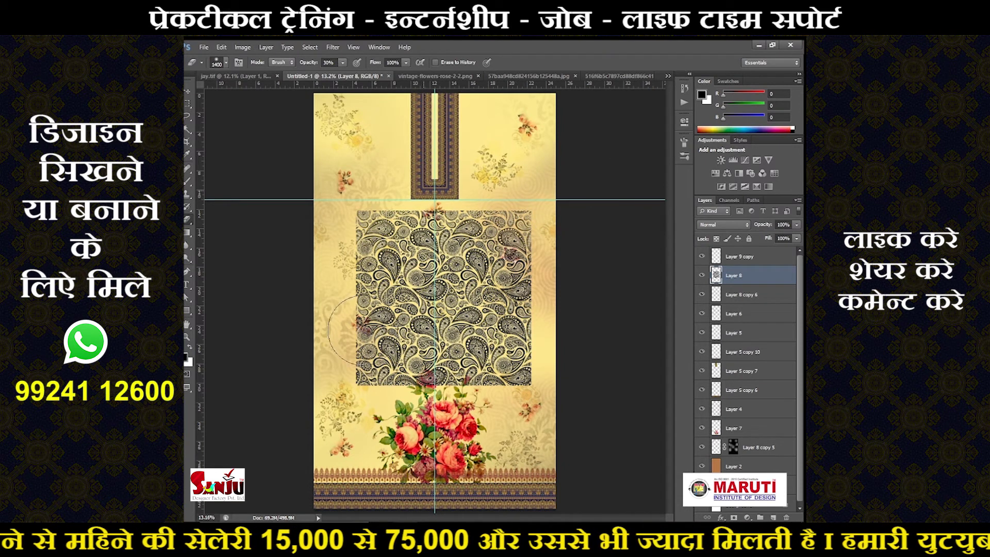
{"action": "mouse_move", "coordinate": [531, 217]}
{"action": "left_mouse_down"}
{"action": "mouse_move", "coordinate": [392, 216]}
{"action": "mouse_move", "coordinate": [336, 309]}
{"action": "mouse_move", "coordinate": [515, 402]}
{"action": "mouse_move", "coordinate": [397, 413]}
{"action": "left_mouse_up"}
- Move a paisley copy down over the rose bouquet
{"action": "key", "text": "ctrl+t"}
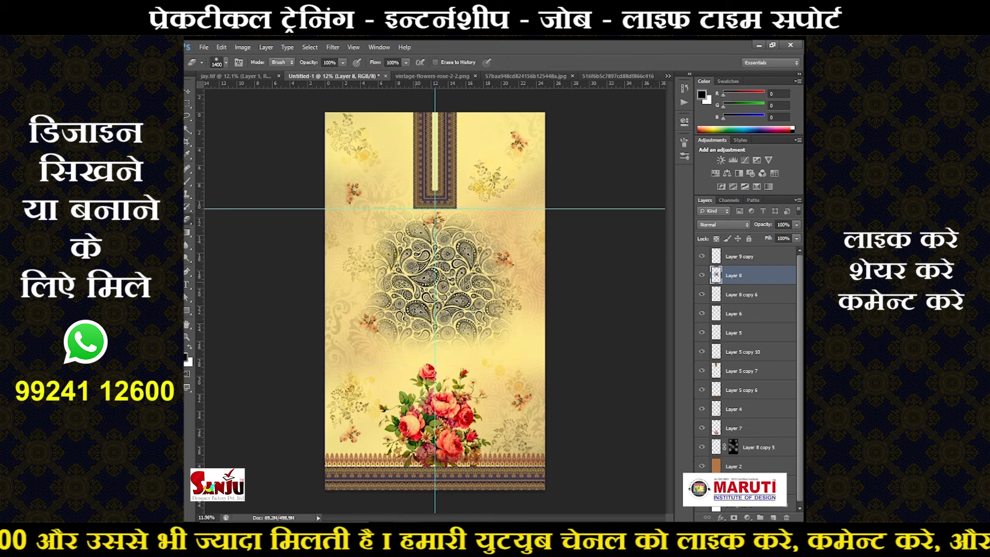
{"action": "left_click_drag", "start_coordinate": [509, 346], "coordinate": [509, 449]}
{"action": "key", "text": "Return"}
- Erase the paisley from the roses and lighten its centre, sides and lower middle
{"action": "key", "text": "e"}
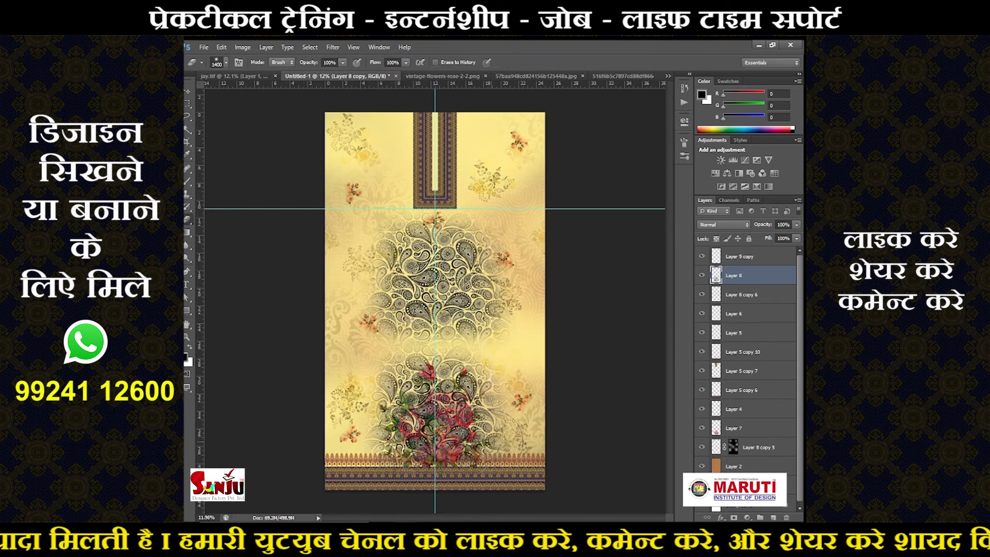
{"action": "mouse_move", "coordinate": [448, 412]}
{"action": "left_mouse_down"}
{"action": "mouse_move", "coordinate": [428, 382]}
{"action": "mouse_move", "coordinate": [412, 397]}
{"action": "mouse_move", "coordinate": [456, 397]}
{"action": "left_mouse_up"}
{"action": "left_click_drag", "start_coordinate": [480, 432], "coordinate": [447, 467]}
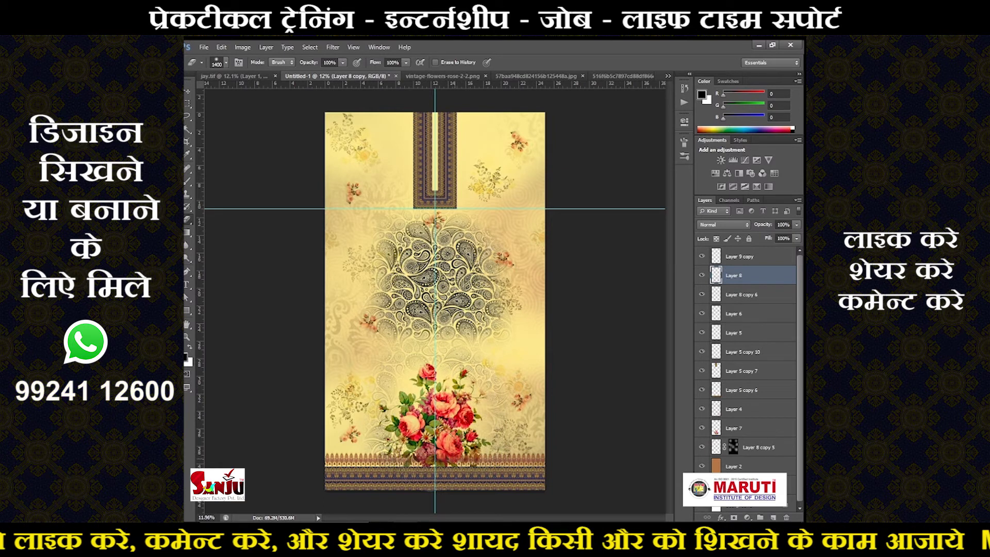
{"action": "scroll", "coordinate": [444, 388], "scroll_direction": "up", "scroll_amount": 1}
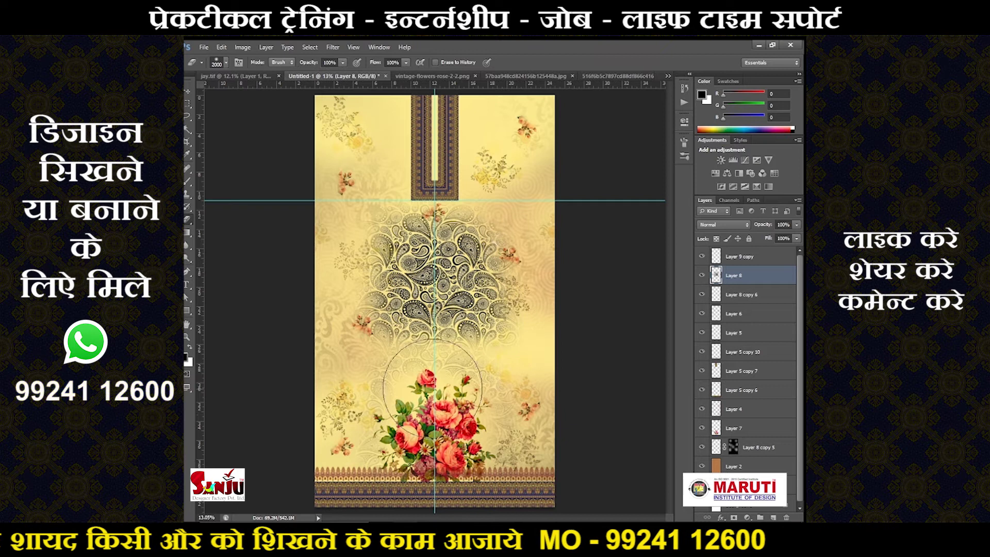
{"action": "mouse_move", "coordinate": [552, 304]}
{"action": "left_mouse_down"}
{"action": "mouse_move", "coordinate": [454, 225]}
{"action": "mouse_move", "coordinate": [477, 253]}
{"action": "left_mouse_up"}
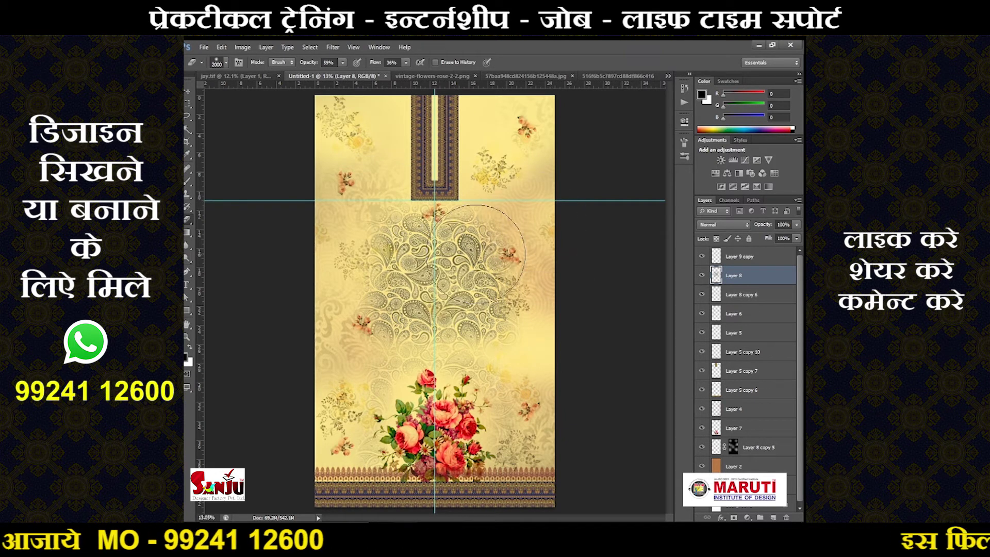
{"action": "left_click_drag", "start_coordinate": [514, 341], "coordinate": [595, 308]}
{"action": "left_click_drag", "start_coordinate": [521, 309], "coordinate": [352, 299]}
{"action": "left_click_drag", "start_coordinate": [405, 339], "coordinate": [409, 406]}
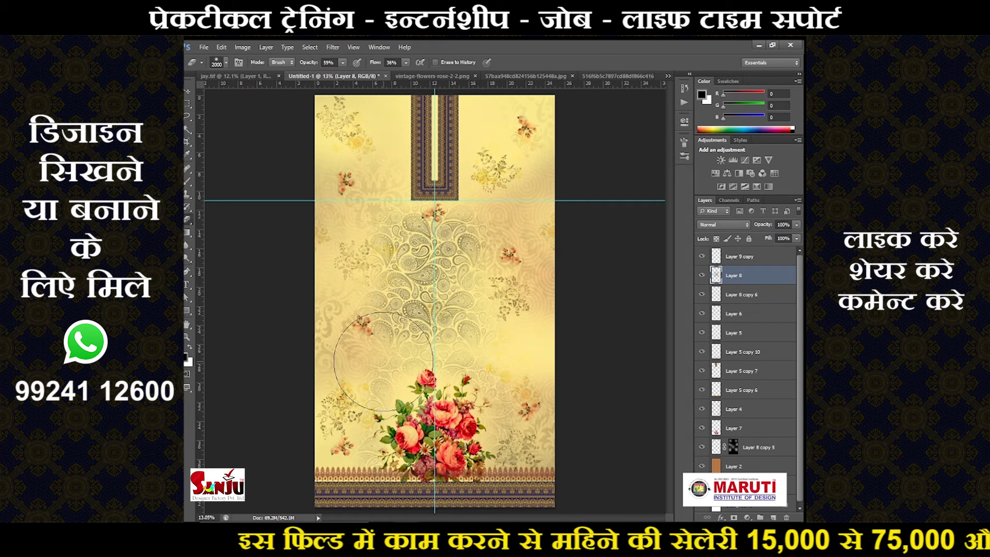
{"action": "left_click", "coordinate": [383, 362]}
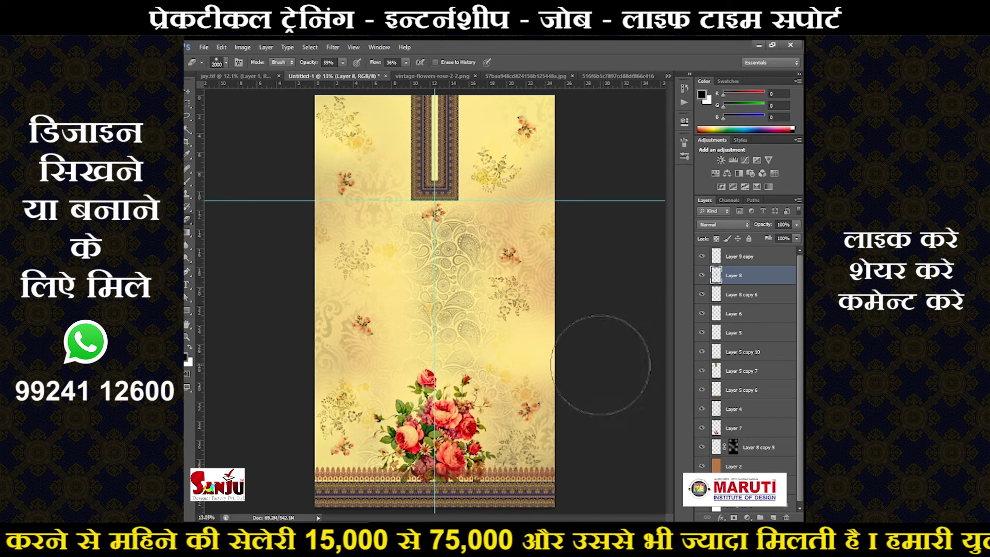
- Nudge the paisley slightly to the left
{"action": "key", "text": "ctrl+t"}
{"action": "key", "text": "Left"}
{"action": "key", "text": "Left"}
{"action": "key", "text": "Left"}
{"action": "key", "text": "Left"}
{"action": "key", "text": "Left"}
{"action": "key", "text": "Left"}
{"action": "key", "text": "Left"}
{"action": "key", "text": "Left"}
{"action": "key", "text": "Left"}
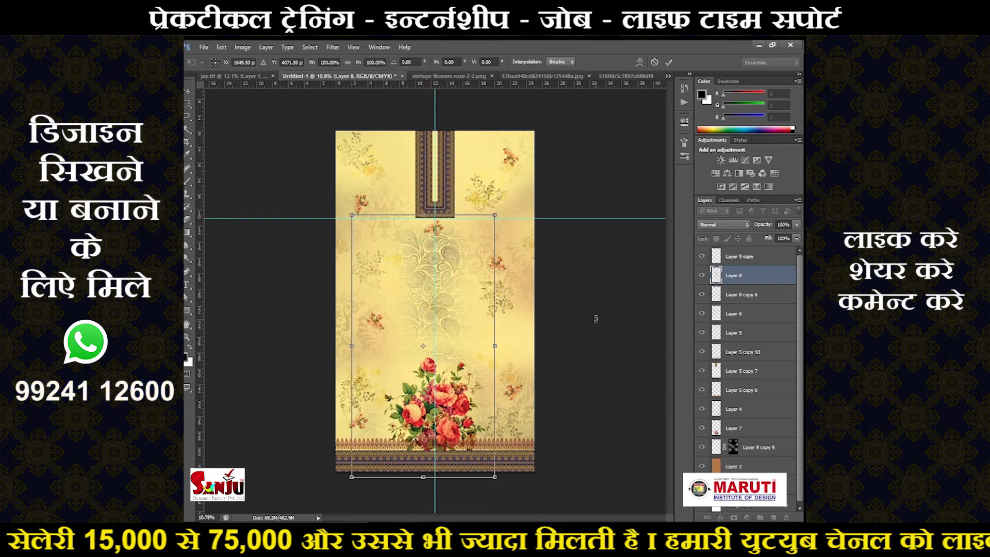
{"action": "key", "text": "Return"}
{"action": "key", "text": "e"}
{"action": "scroll", "coordinate": [440, 318], "scroll_direction": "up", "scroll_amount": 3}
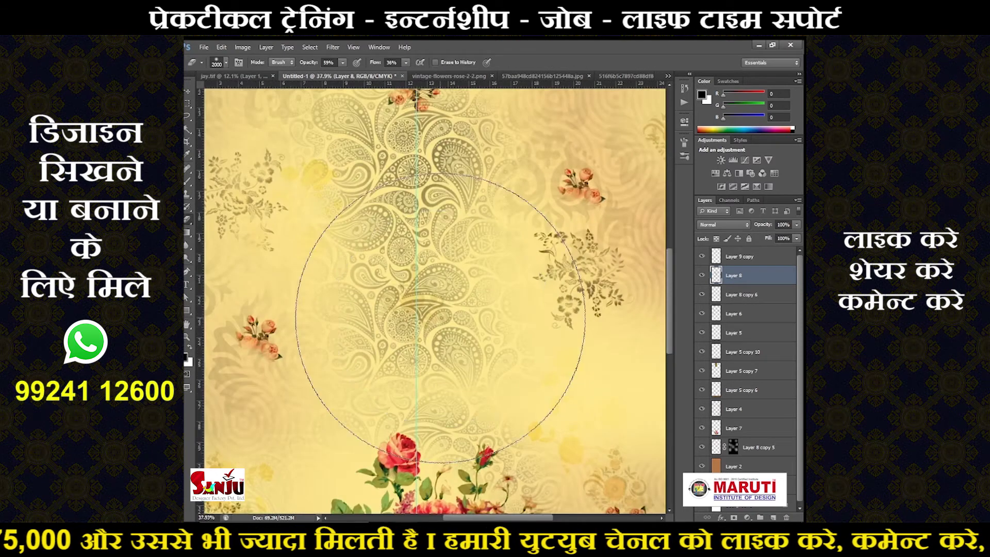
{"action": "scroll", "coordinate": [440, 318], "scroll_direction": "down", "scroll_amount": 2}
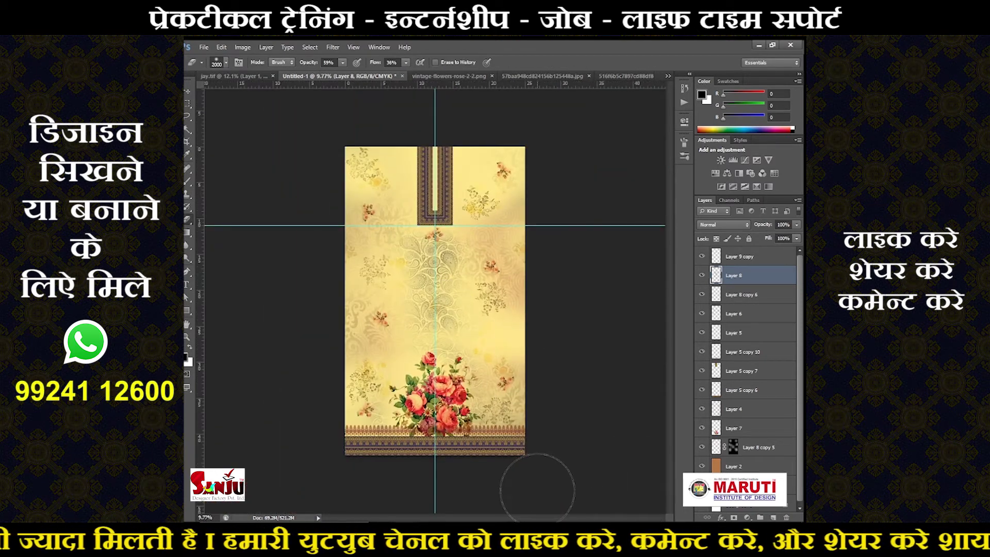
- Search Yandex Images for 'digital flowers png'
{"action": "key", "text": "alt+Tab"}
{"action": "key", "text": "ctrl+1"}
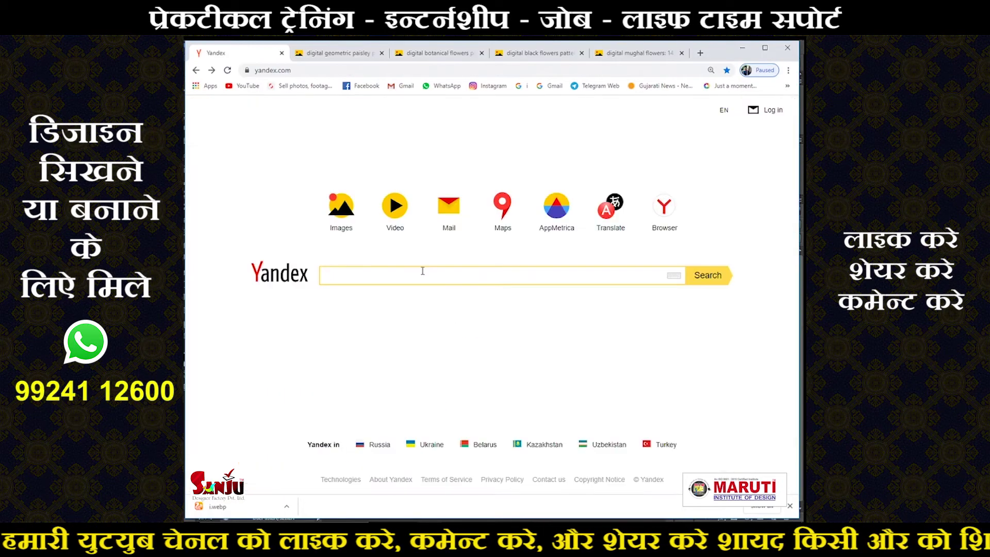
{"action": "type", "text": "digital "}
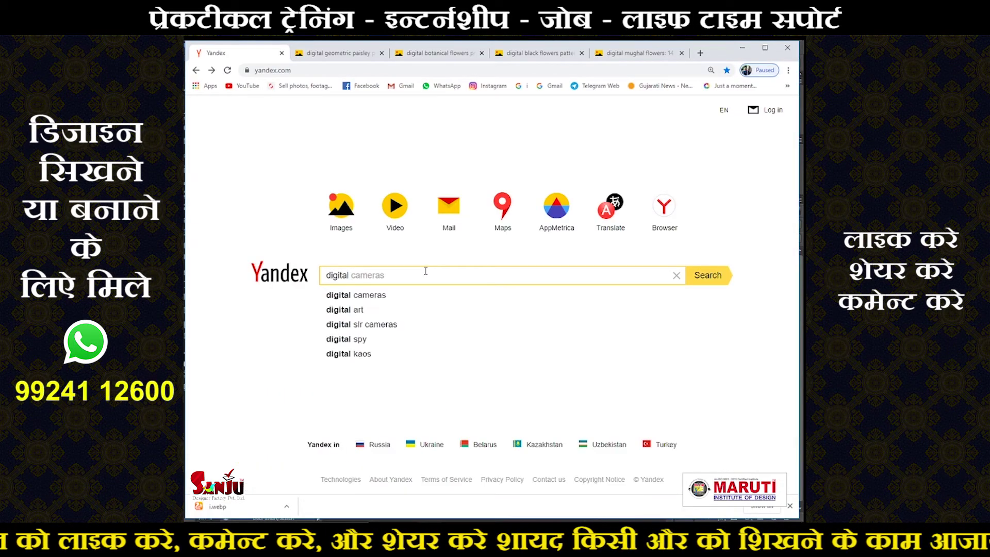
{"action": "type", "text": "flowers "}
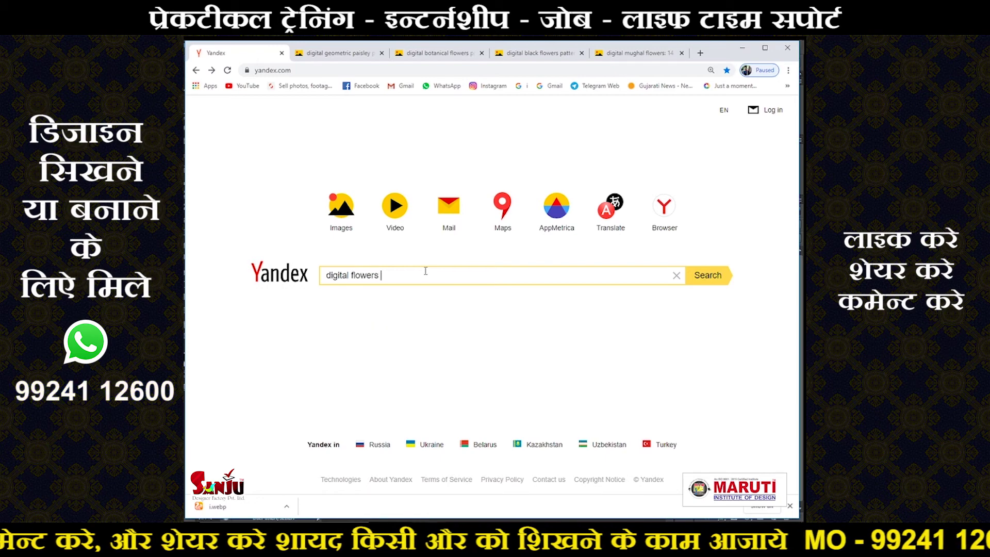
{"action": "type", "text": "png"}
{"action": "key", "text": "Return"}
{"action": "left_click", "coordinate": [285, 134]}
- Browse the results, previewing and dismissing a pink rose garland picture
{"action": "scroll", "coordinate": [499, 278], "scroll_direction": "down", "scroll_amount": 3}
{"action": "scroll", "coordinate": [499, 279], "scroll_direction": "down", "scroll_amount": 3}
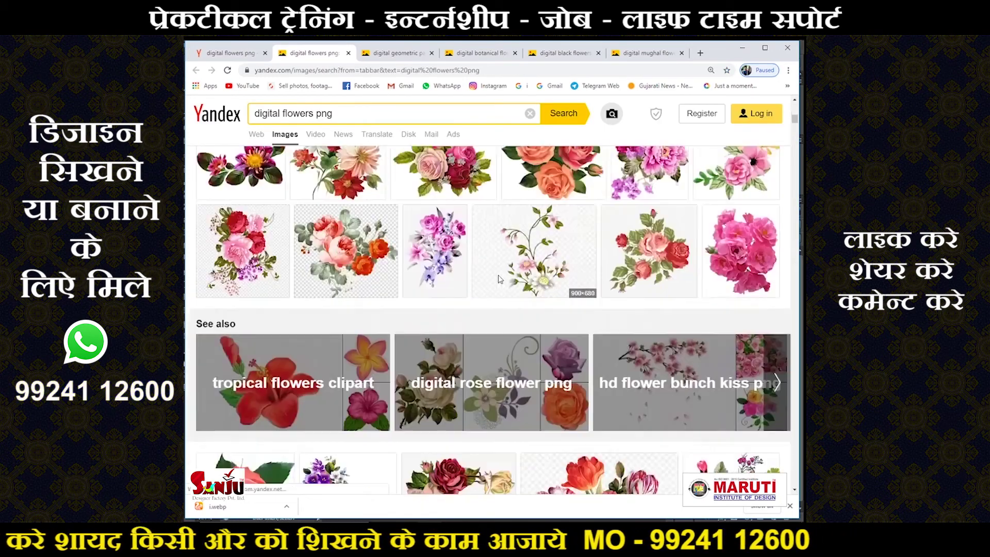
{"action": "scroll", "coordinate": [516, 289], "scroll_direction": "down", "scroll_amount": 3}
{"action": "scroll", "coordinate": [567, 309], "scroll_direction": "down", "scroll_amount": 2}
{"action": "scroll", "coordinate": [611, 323], "scroll_direction": "down", "scroll_amount": 3}
{"action": "scroll", "coordinate": [611, 323], "scroll_direction": "down", "scroll_amount": 3}
{"action": "scroll", "coordinate": [598, 319], "scroll_direction": "down", "scroll_amount": 3}
{"action": "scroll", "coordinate": [583, 315], "scroll_direction": "down", "scroll_amount": 3}
{"action": "scroll", "coordinate": [570, 309], "scroll_direction": "down", "scroll_amount": 3}
{"action": "scroll", "coordinate": [570, 310], "scroll_direction": "down", "scroll_amount": 3}
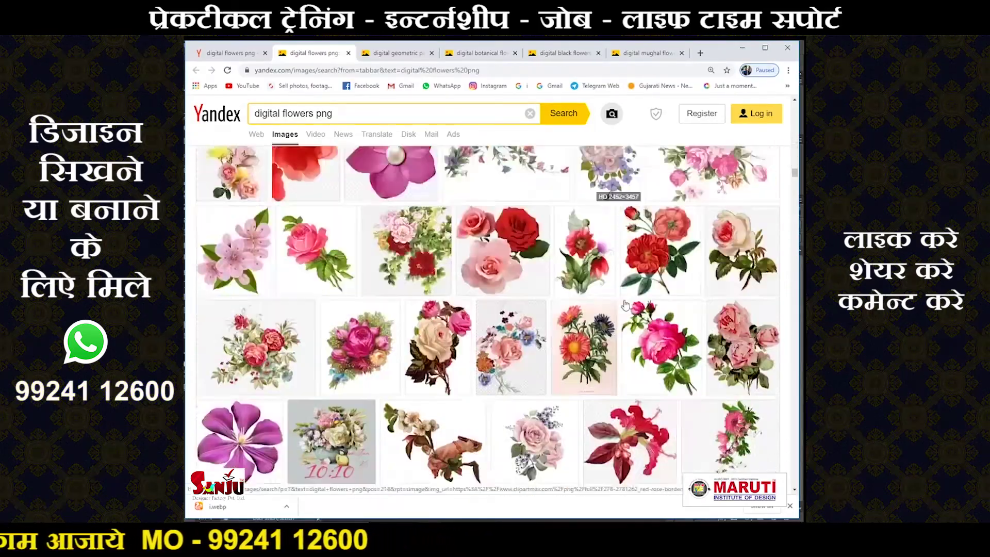
{"action": "scroll", "coordinate": [593, 308], "scroll_direction": "down", "scroll_amount": 3}
{"action": "scroll", "coordinate": [625, 304], "scroll_direction": "down", "scroll_amount": 3}
{"action": "scroll", "coordinate": [628, 306], "scroll_direction": "down", "scroll_amount": 3}
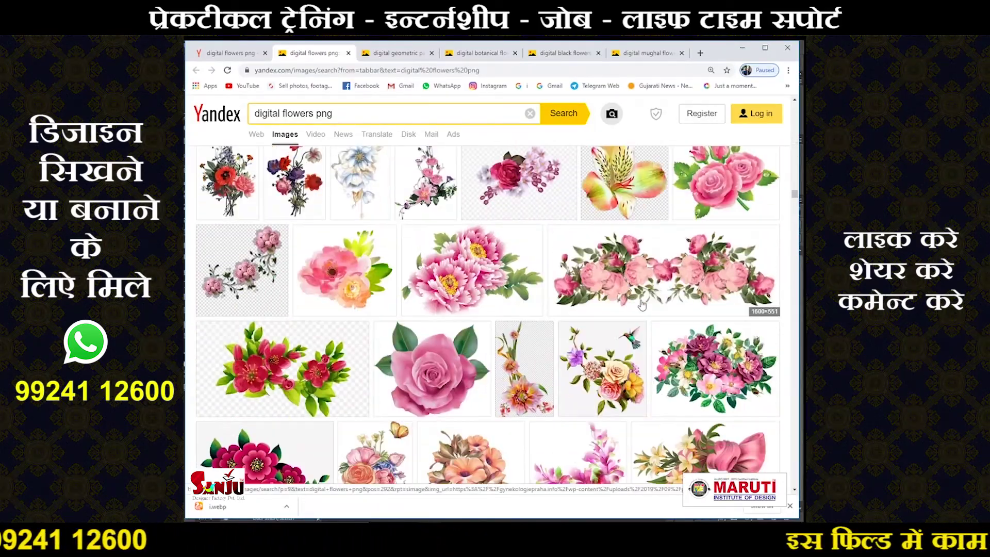
{"action": "left_click", "coordinate": [281, 268]}
{"action": "left_click", "coordinate": [233, 172]}
{"action": "scroll", "coordinate": [434, 242], "scroll_direction": "down", "scroll_amount": 3}
- Open the clockwork flower cluster picture and copy the image
{"action": "left_click", "coordinate": [435, 242]}
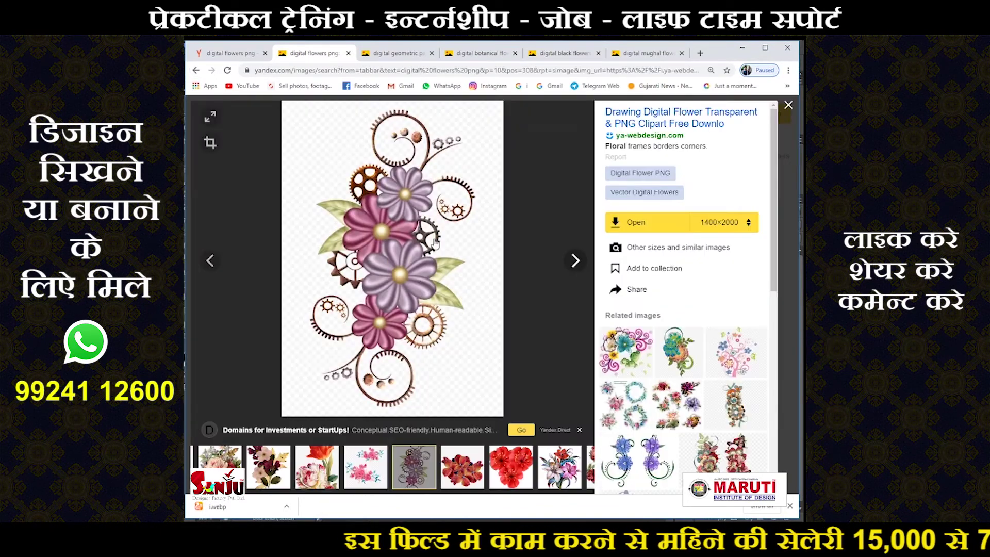
{"action": "scroll", "coordinate": [681, 310], "scroll_direction": "down", "scroll_amount": 2}
{"action": "scroll", "coordinate": [681, 363], "scroll_direction": "down", "scroll_amount": 5}
{"action": "right_click", "coordinate": [462, 305]}
{"action": "left_click", "coordinate": [489, 327]}
- Paste the flower cluster into Photoshop and delete its black background
{"action": "key", "text": "alt+Tab"}
{"action": "key", "text": "ctrl+v"}
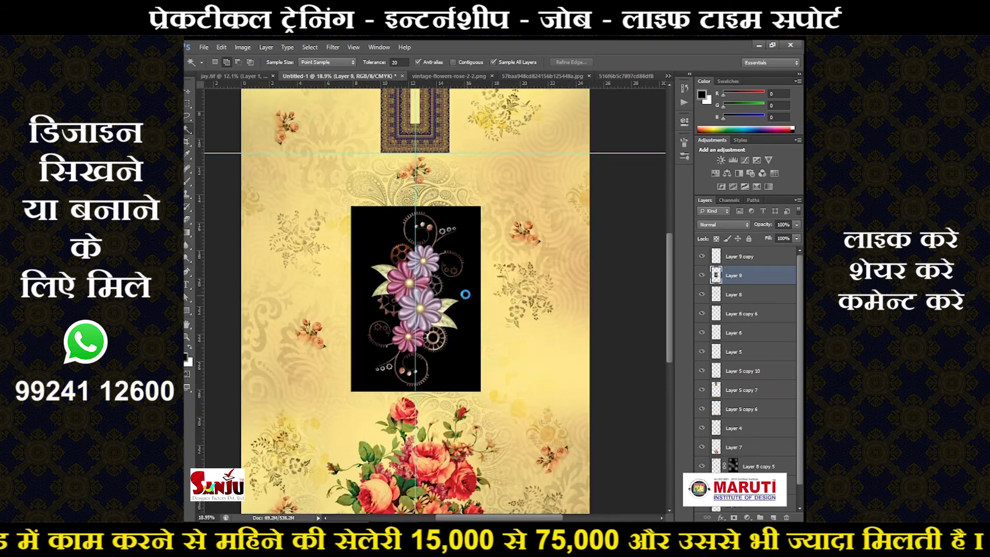
{"action": "left_click", "coordinate": [465, 294]}
{"action": "key", "text": "Delete"}
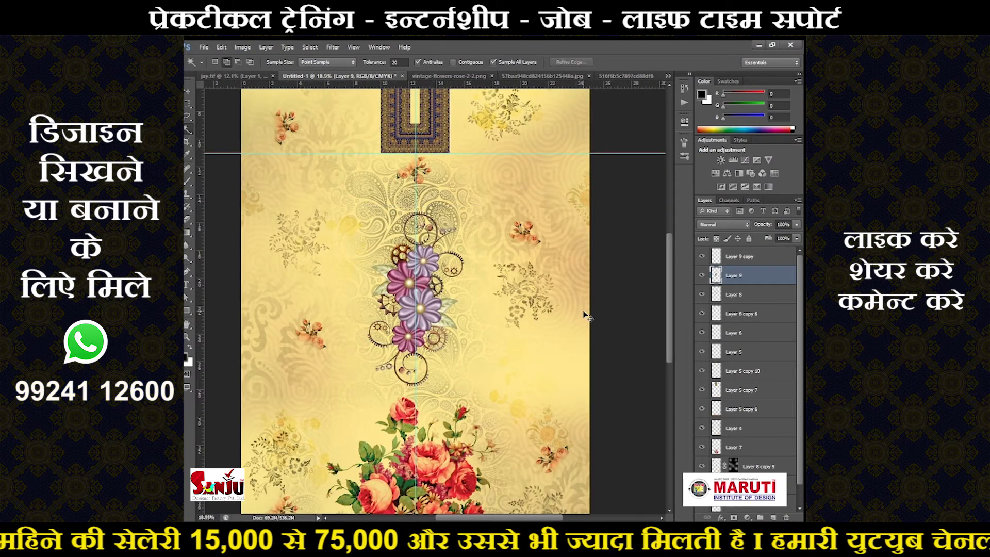
- Scale the flower to about 56% beside the neckline, layered behind the border
{"action": "key", "text": "ctrl+t"}
{"action": "scroll", "coordinate": [516, 309], "scroll_direction": "up", "scroll_amount": 3}
{"action": "left_click_drag", "start_coordinate": [428, 392], "coordinate": [418, 157]}
{"action": "mouse_move", "coordinate": [343, 120]}
{"action": "left_mouse_down"}
{"action": "mouse_move", "coordinate": [389, 201]}
{"action": "mouse_move", "coordinate": [408, 155]}
{"action": "left_mouse_up"}
{"action": "left_click_drag", "start_coordinate": [427, 213], "coordinate": [430, 215]}
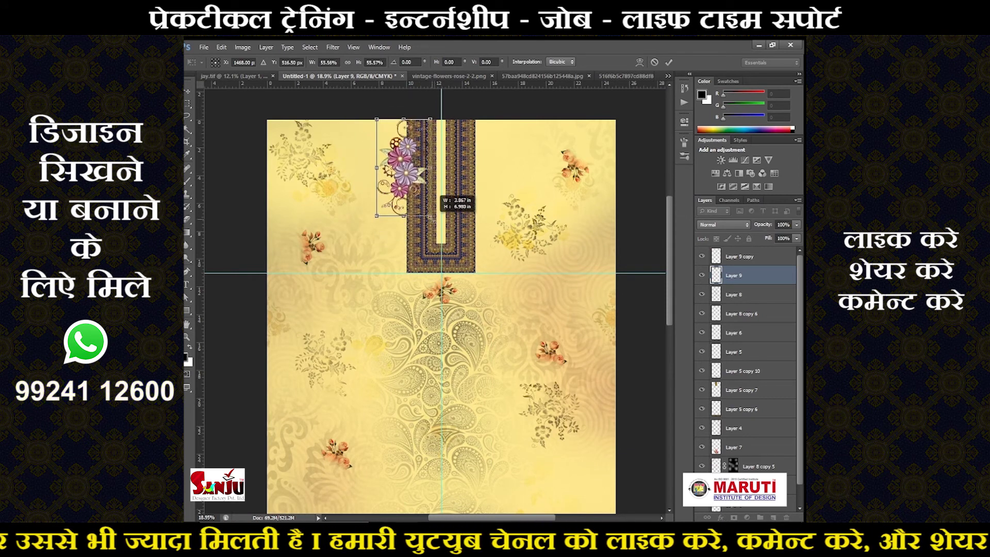
{"action": "key", "text": "Return"}
{"action": "key", "text": "w"}
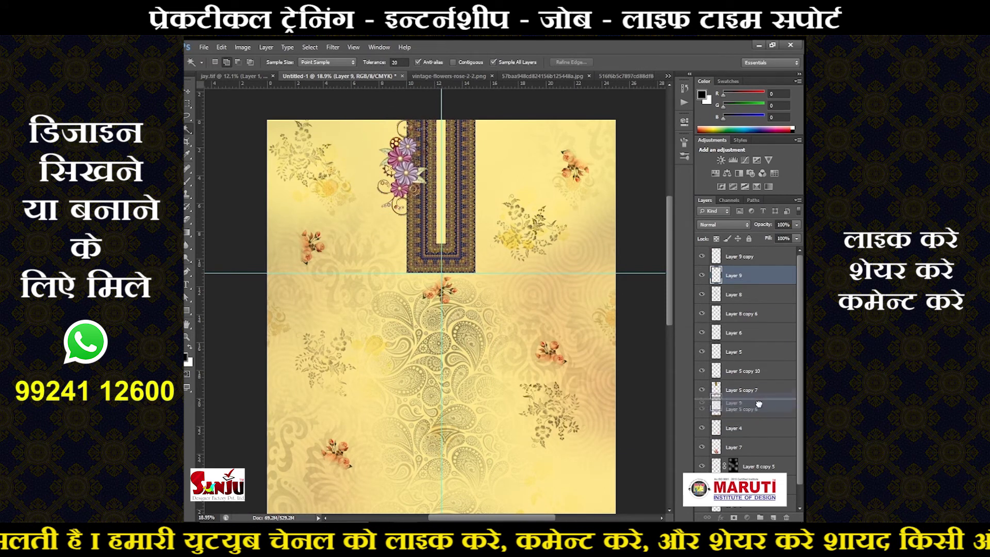
{"action": "left_click_drag", "start_coordinate": [754, 428], "coordinate": [754, 399]}
- Duplicate the flower, flip it horizontally, and place it right of the neckline
{"action": "key", "text": "ctrl+j"}
{"action": "key", "text": "ctrl+t"}
{"action": "left_click_drag", "start_coordinate": [424, 187], "coordinate": [498, 234]}
{"action": "right_click", "coordinate": [520, 227]}
{"action": "left_click", "coordinate": [593, 379]}
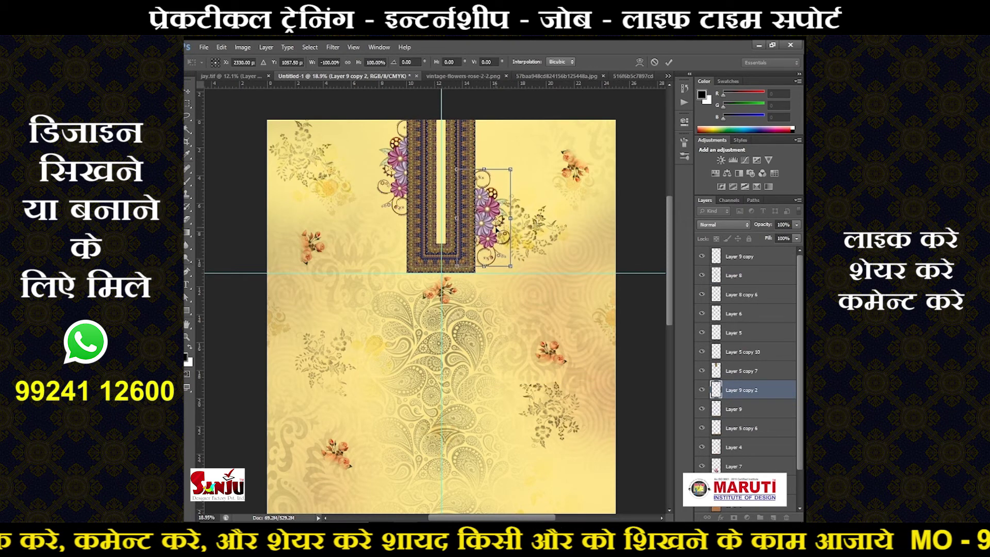
{"action": "key", "text": "Left"}
{"action": "key", "text": "Left"}
{"action": "key", "text": "Left"}
{"action": "key", "text": "Left"}
{"action": "key", "text": "Left"}
{"action": "key", "text": "Left"}
{"action": "key", "text": "Left"}
{"action": "key", "text": "Left"}
{"action": "key", "text": "Left"}
{"action": "key", "text": "Return"}
- Merge the two flower layers and hide the guides
{"action": "key", "text": "w"}
{"action": "key", "text": "ctrl+minus"}
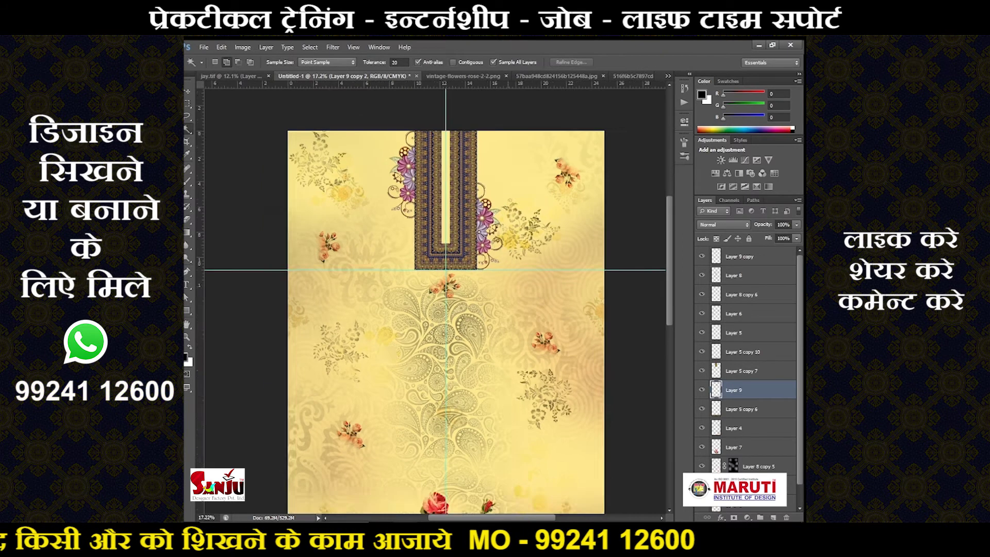
{"action": "key", "text": "ctrl+e"}
{"action": "key", "text": "ctrl+semicolon"}
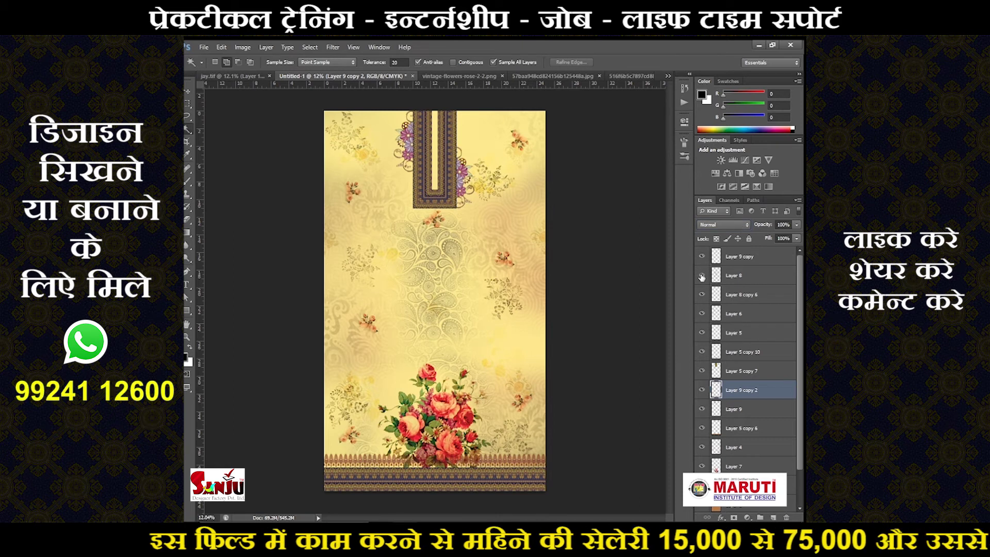
- Set the scattered motifs layer, Layer 8, to Subtract blend mode
{"action": "left_click", "coordinate": [721, 276]}
{"action": "scroll", "coordinate": [720, 226], "scroll_direction": "down", "scroll_amount": 4}
{"action": "scroll", "coordinate": [720, 227], "scroll_direction": "down", "scroll_amount": 4}
{"action": "scroll", "coordinate": [721, 227], "scroll_direction": "down", "scroll_amount": 3}
{"action": "scroll", "coordinate": [721, 227], "scroll_direction": "down", "scroll_amount": 4}
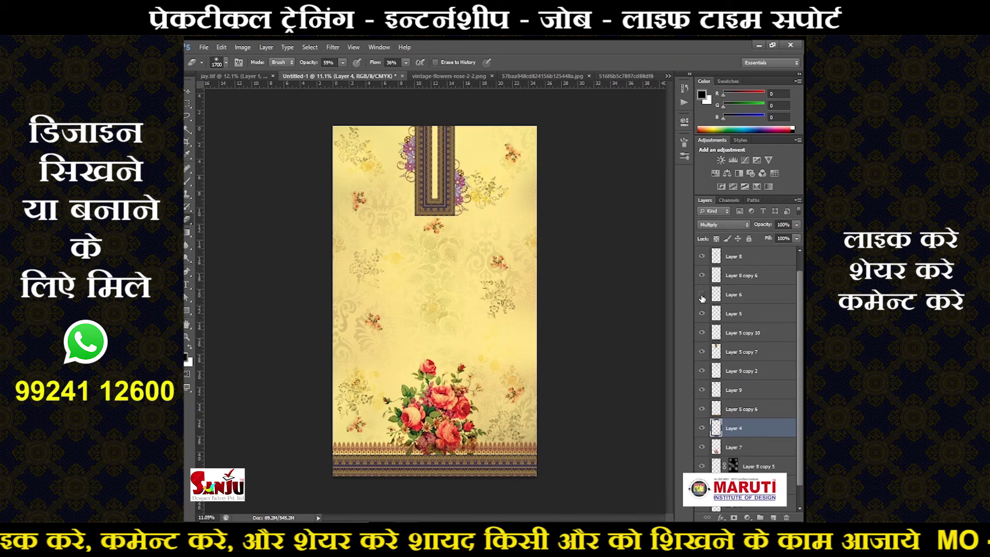
- Lasso one motif onto a new layer and shift it down-right
{"action": "key", "text": "l"}
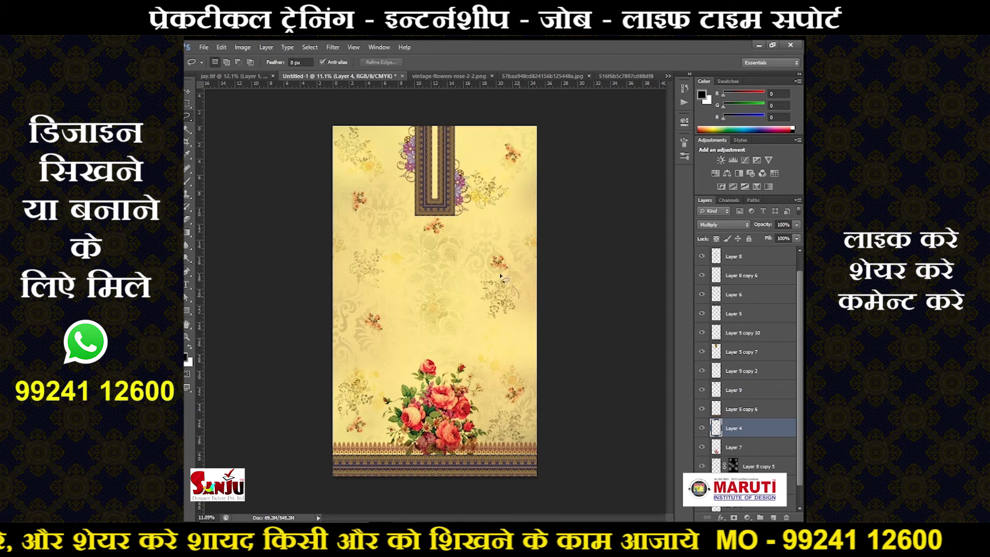
{"action": "key", "text": "ctrl+j"}
{"action": "key", "text": "ctrl+j"}
{"action": "key", "text": "ctrl+t"}
{"action": "left_click_drag", "start_coordinate": [530, 302], "coordinate": [546, 357]}
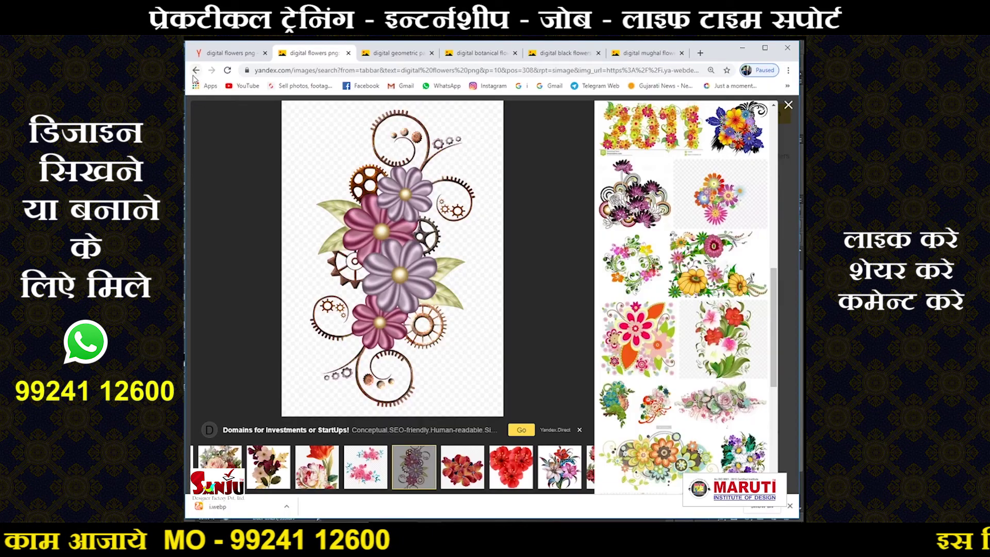
- Change the image search to 'digital black flowers png'
{"action": "left_click", "coordinate": [196, 70]}
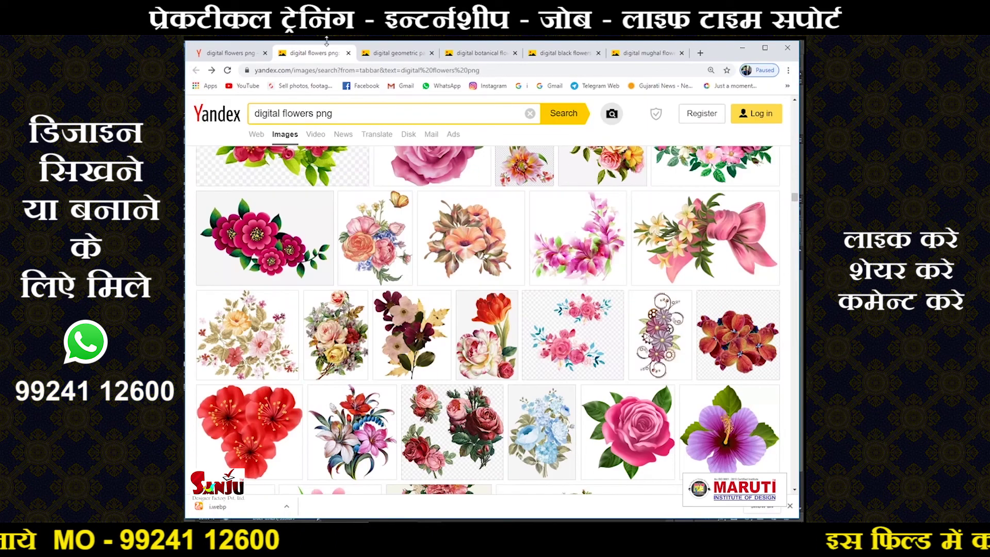
{"action": "left_click", "coordinate": [284, 113]}
{"action": "type", "text": "ack"}
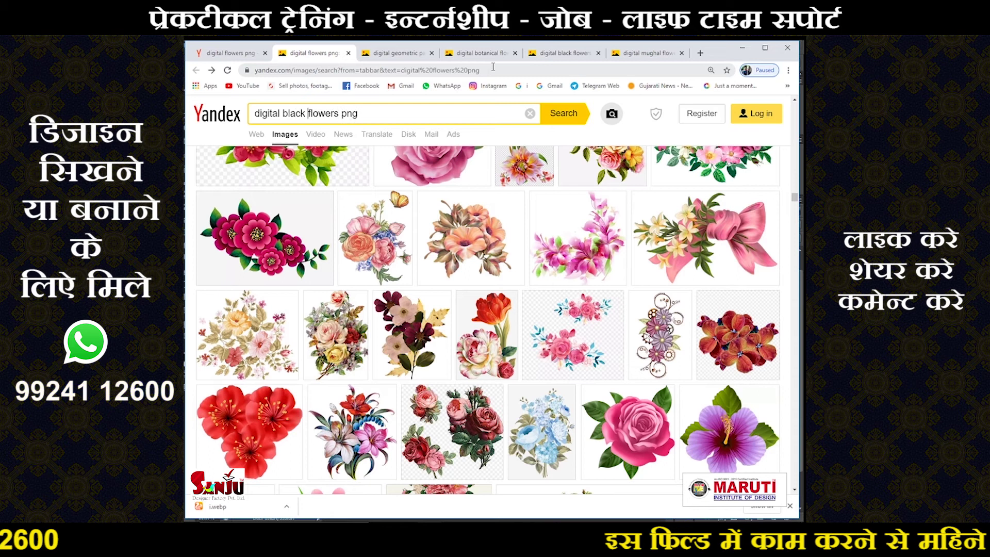
{"action": "key", "text": "Return"}
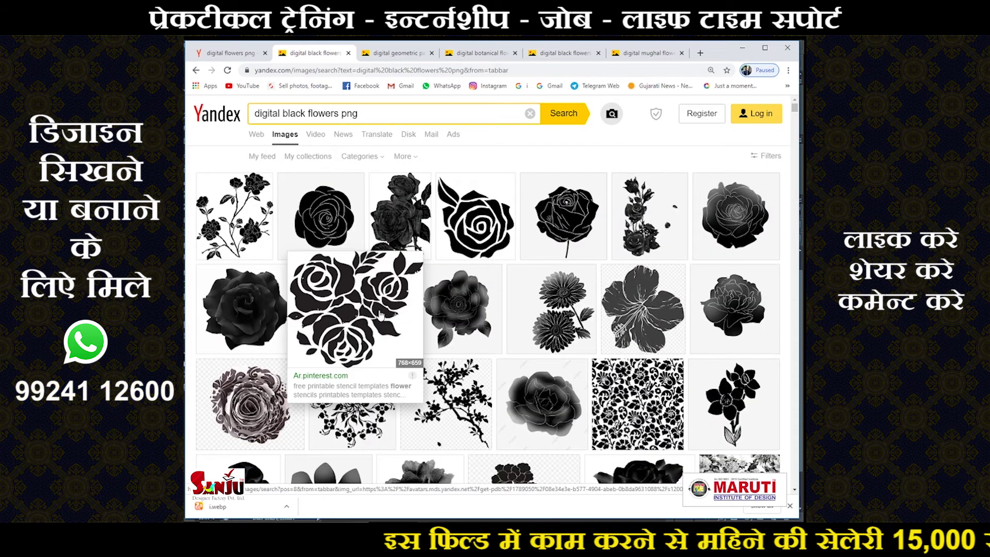
- Copy the black rose stencil picture and raise its layer in the stack
{"action": "left_click", "coordinate": [379, 315]}
{"action": "right_click", "coordinate": [416, 266]}
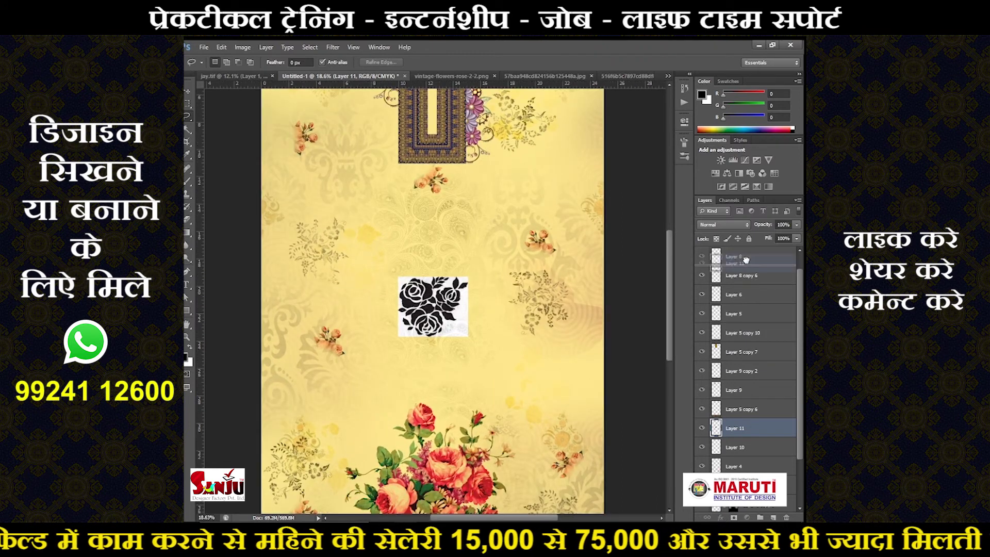
{"action": "mouse_move", "coordinate": [742, 427]}
{"action": "left_mouse_down"}
{"action": "mouse_move", "coordinate": [740, 253]}
{"action": "mouse_move", "coordinate": [727, 283]}
{"action": "left_mouse_up"}
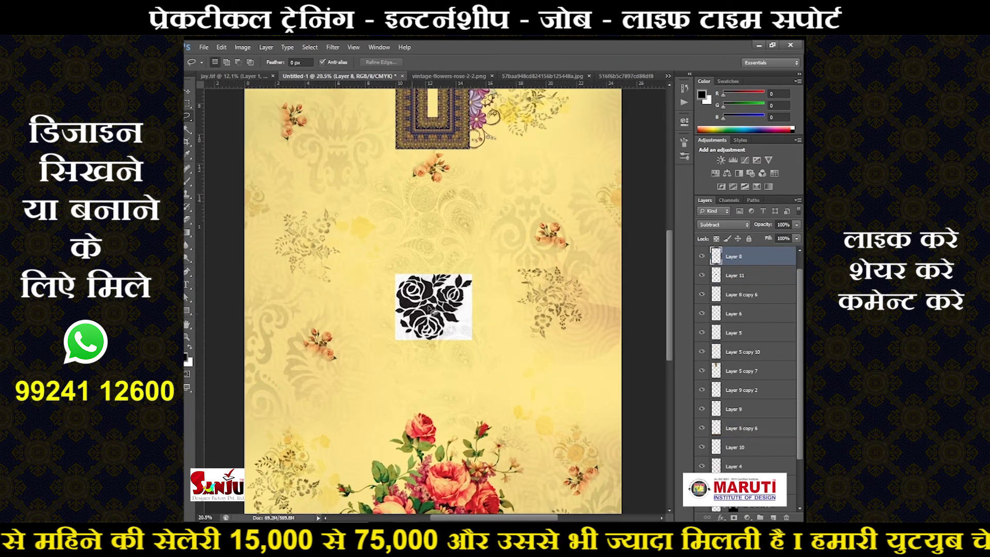
- Place the black rose layer above Layer 8 and delete its white background
{"action": "key", "text": "ctrl+plus"}
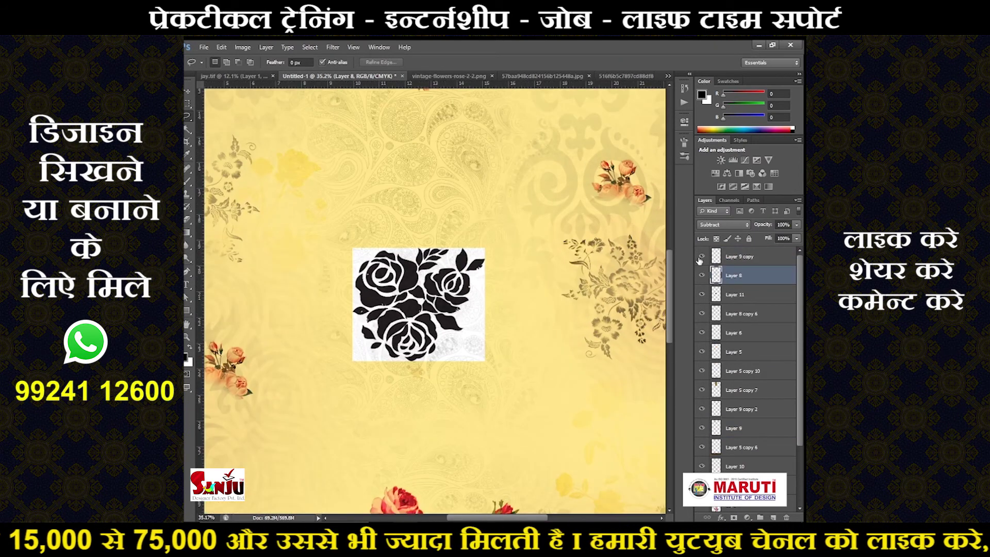
{"action": "left_click_drag", "start_coordinate": [732, 295], "coordinate": [737, 272]}
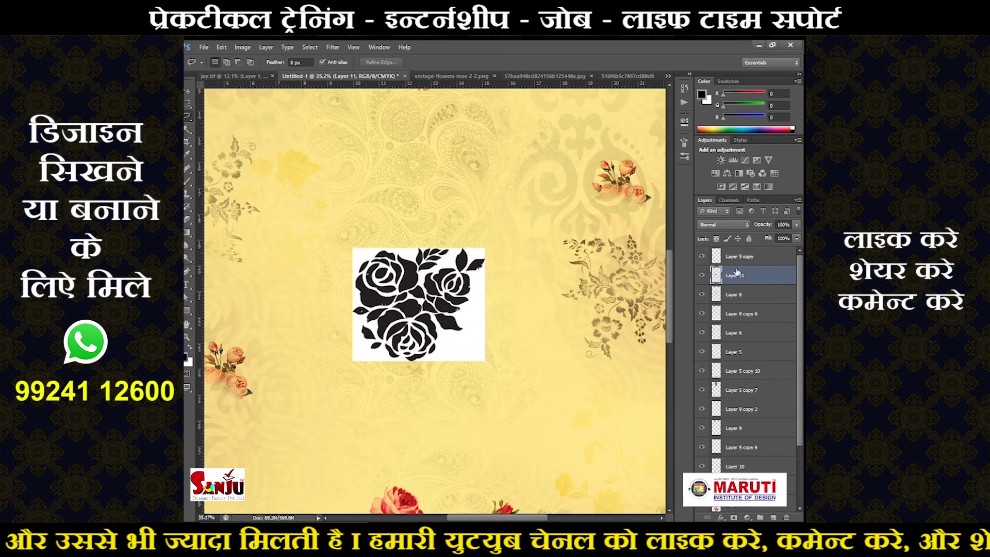
{"action": "scroll", "coordinate": [481, 310], "scroll_direction": "up", "scroll_amount": 1}
{"action": "key", "text": "w"}
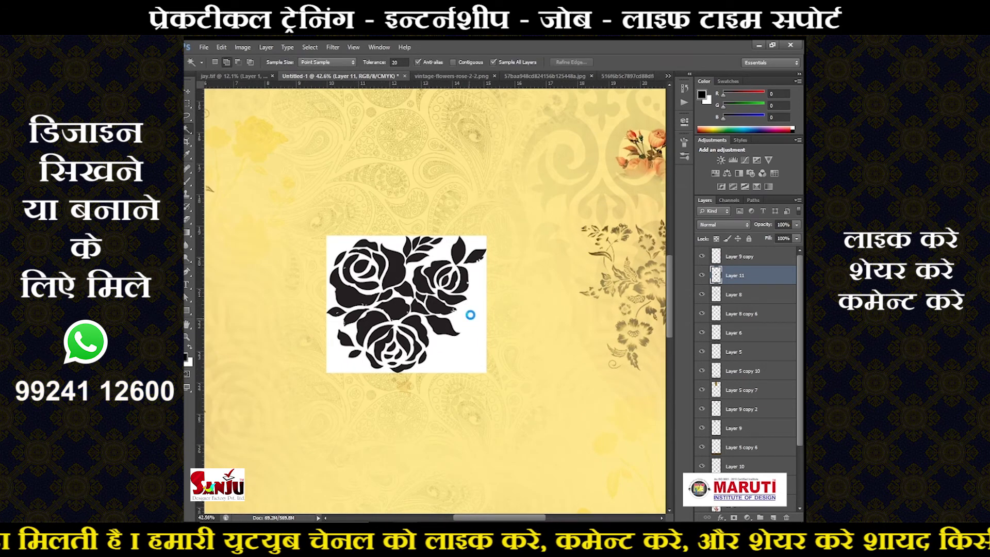
{"action": "key", "text": "Delete"}
{"action": "key", "text": "ctrl+0"}
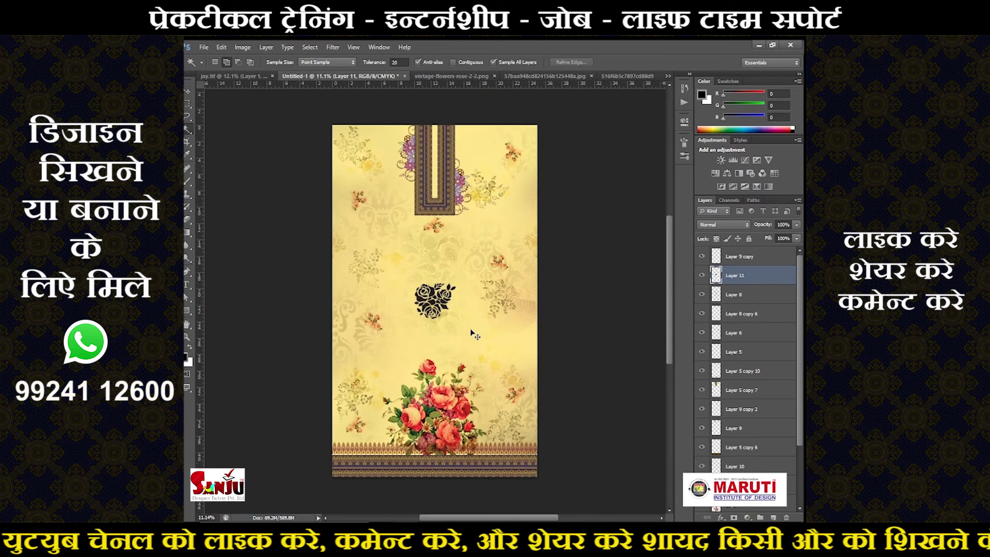
- Shrink the black rose to a small motif above the bouquet
{"action": "key", "text": "ctrl+t"}
{"action": "mouse_move", "coordinate": [456, 320]}
{"action": "left_mouse_down"}
{"action": "mouse_move", "coordinate": [424, 345]}
{"action": "mouse_move", "coordinate": [536, 356]}
{"action": "mouse_move", "coordinate": [493, 444]}
{"action": "left_mouse_up"}
{"action": "key", "text": "Return"}
- Add a rotated copy of the rose and merge both into one layer
{"action": "key", "text": "ctrl+t"}
{"action": "key", "text": "ctrl+plus"}
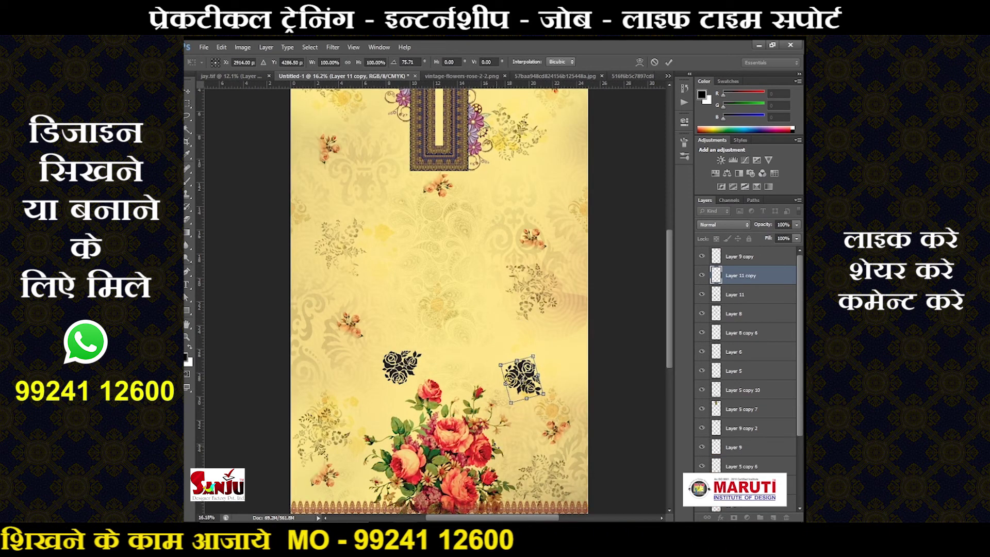
{"action": "key", "text": "Return"}
{"action": "key", "text": "w"}
{"action": "key", "text": "ctrl+e"}
{"action": "key", "text": "ctrl+0"}
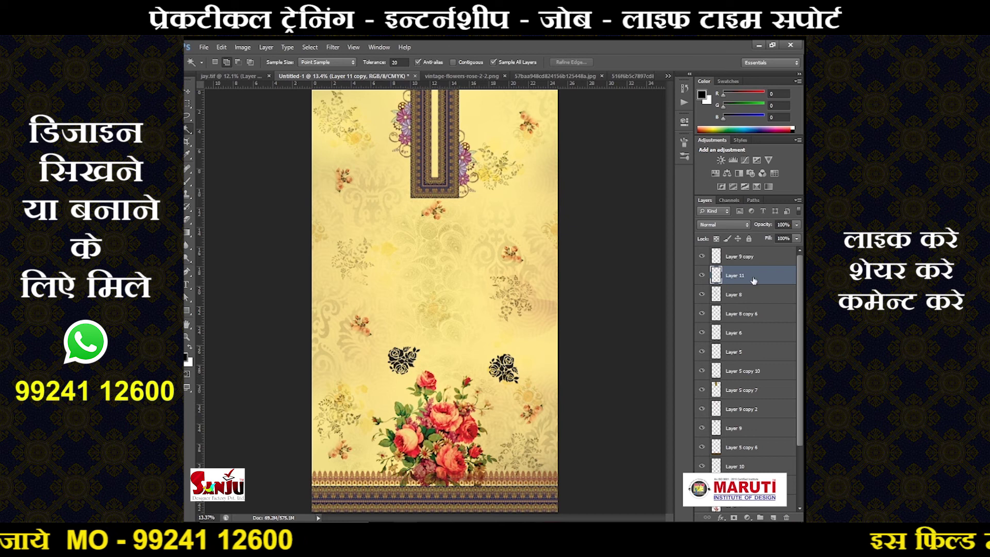
{"action": "key", "text": "ctrl+e"}
- Set the roses to Soft Light and duplicate them rightward at 60% opacity
{"action": "scroll", "coordinate": [736, 229], "scroll_direction": "down", "scroll_amount": 5}
{"action": "scroll", "coordinate": [735, 228], "scroll_direction": "down", "scroll_amount": 4}
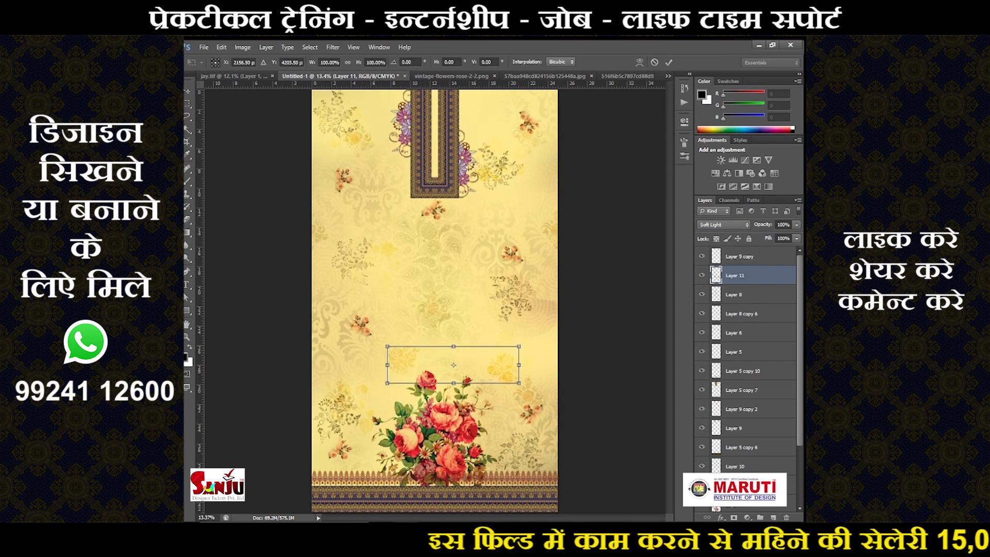
{"action": "left_click_drag", "start_coordinate": [404, 396], "coordinate": [503, 404]}
{"action": "key", "text": "ctrl+minus"}
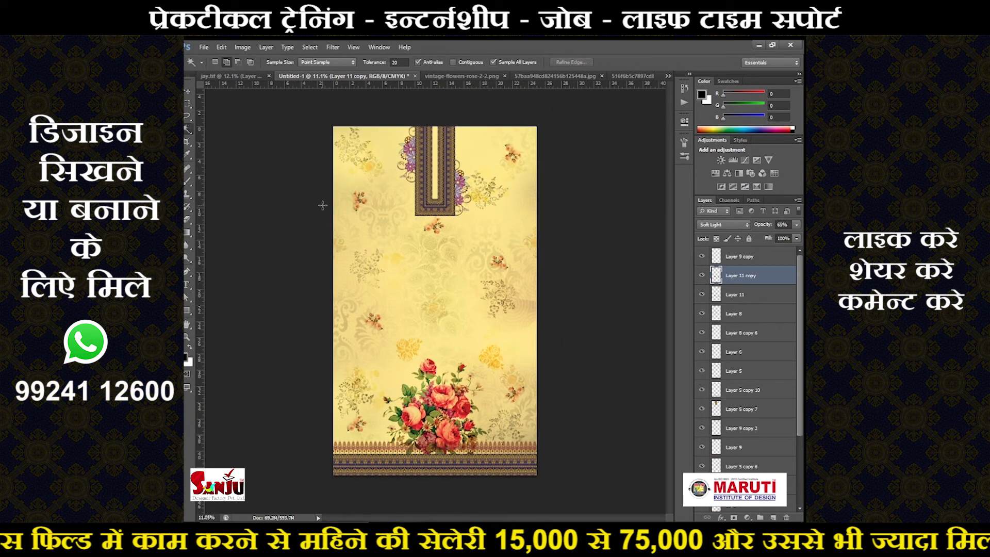
{"action": "scroll", "coordinate": [437, 323], "scroll_direction": "down", "scroll_amount": 1}
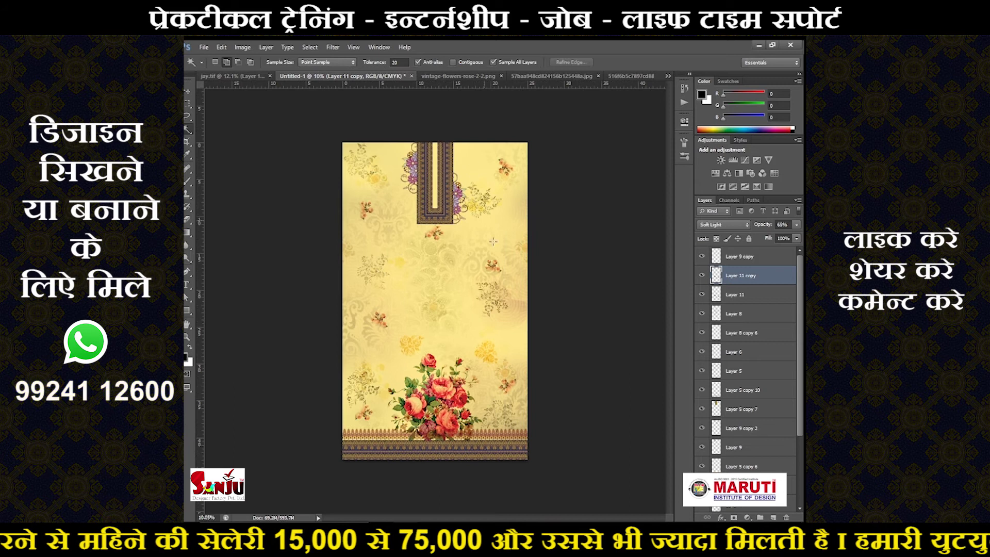
{"action": "scroll", "coordinate": [480, 267], "scroll_direction": "up", "scroll_amount": 7}
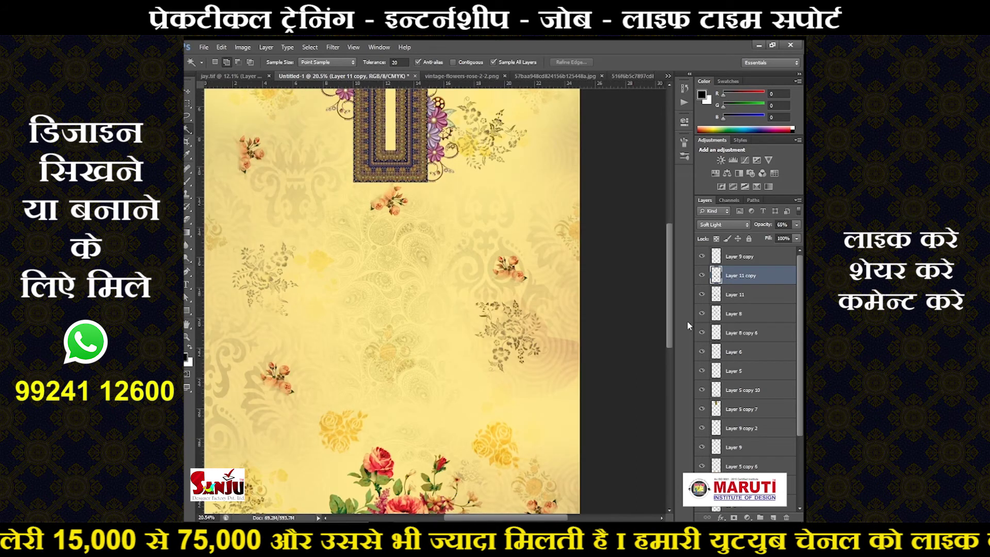
{"action": "scroll", "coordinate": [517, 311], "scroll_direction": "down", "scroll_amount": 2}
{"action": "left_click", "coordinate": [700, 294]}
- Try rotating and raising a copy of Layer 8's motifs, then cancel
{"action": "left_click", "coordinate": [733, 313]}
{"action": "scroll", "coordinate": [475, 302], "scroll_direction": "down", "scroll_amount": 3}
{"action": "key", "text": "ctrl+t"}
{"action": "left_click_drag", "start_coordinate": [364, 425], "coordinate": [505, 405]}
{"action": "left_click_drag", "start_coordinate": [486, 223], "coordinate": [513, 169]}
{"action": "key", "text": "Escape"}
- Duplicate the floral motif and shift the copy slightly to the right
{"action": "key", "text": "w"}
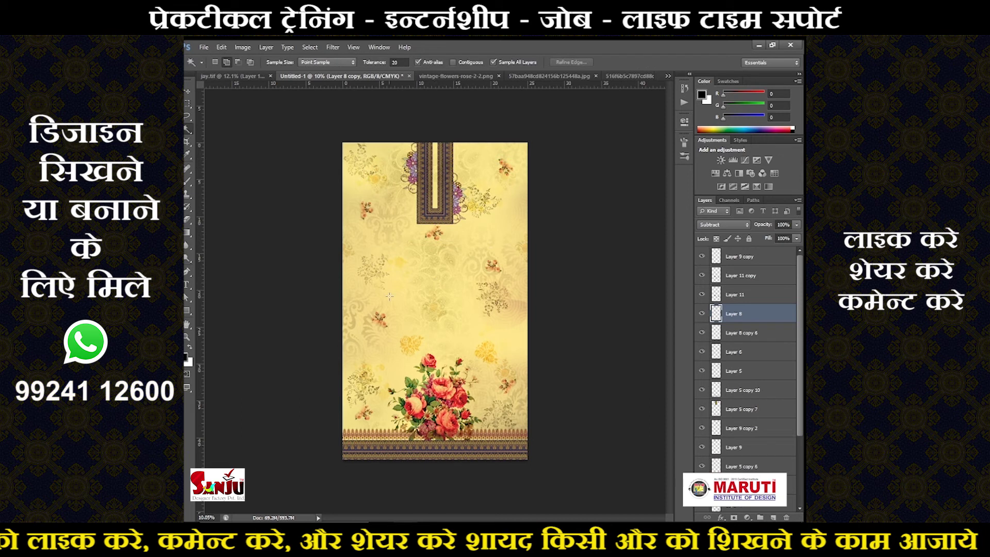
{"action": "key", "text": "ctrl+alt+t"}
{"action": "left_click_drag", "start_coordinate": [446, 204], "coordinate": [457, 204]}
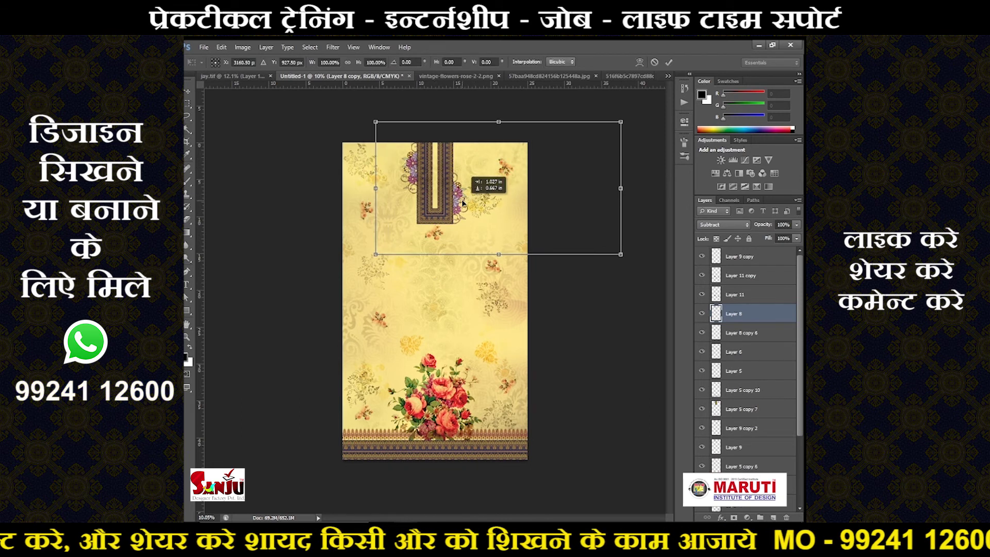
{"action": "key", "text": "Return"}
- Add another motif copy further down and to the right on the panel
{"action": "key", "text": "m"}
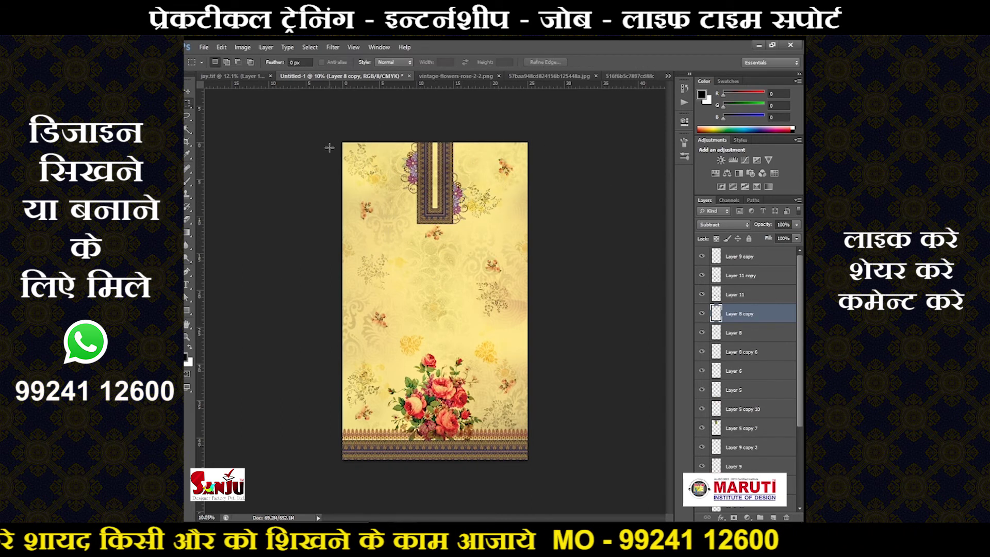
{"action": "key", "text": "ctrl+a"}
{"action": "scroll", "coordinate": [765, 368], "scroll_direction": "down", "scroll_amount": 3}
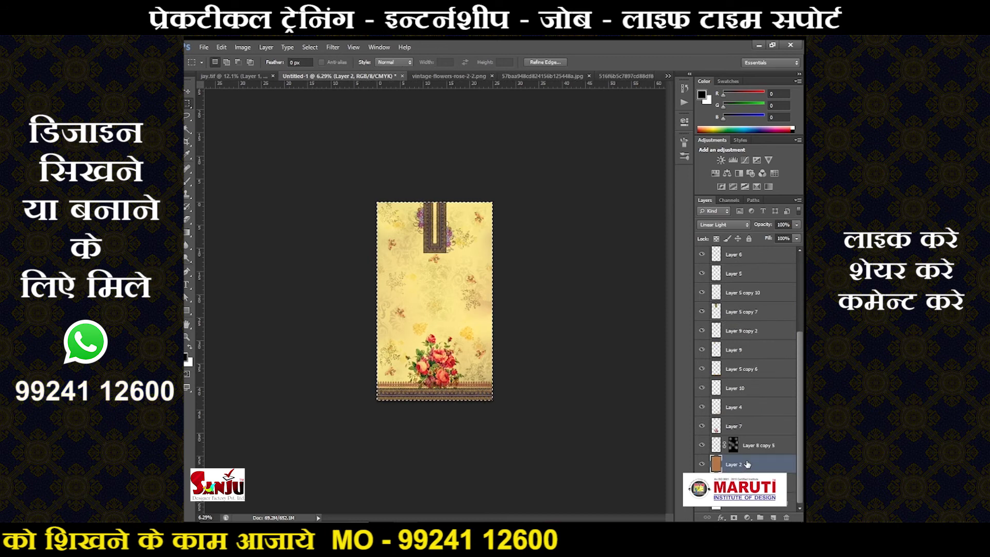
{"action": "scroll", "coordinate": [498, 227], "scroll_direction": "up", "scroll_amount": 2}
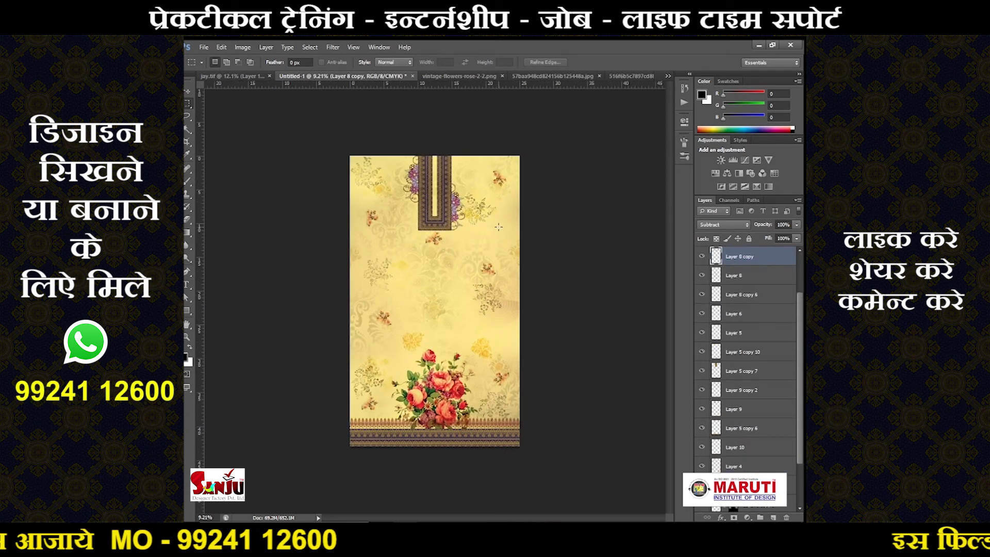
{"action": "scroll", "coordinate": [475, 301], "scroll_direction": "up", "scroll_amount": 1}
{"action": "key", "text": "ctrl+j"}
{"action": "key", "text": "ctrl+t"}
{"action": "mouse_move", "coordinate": [462, 214]}
{"action": "left_mouse_down"}
{"action": "mouse_move", "coordinate": [548, 403]}
{"action": "mouse_move", "coordinate": [402, 419]}
{"action": "mouse_move", "coordinate": [427, 408]}
{"action": "left_mouse_up"}
{"action": "key", "text": "Return"}
- Discard the extra duplicate, merge the motif copies into Layer 8, and move it lower in the stack
{"action": "key", "text": "ctrl+j"}
{"action": "key", "text": "ctrl+t"}
{"action": "key", "text": "Return"}
{"action": "key", "text": "ctrl+e"}
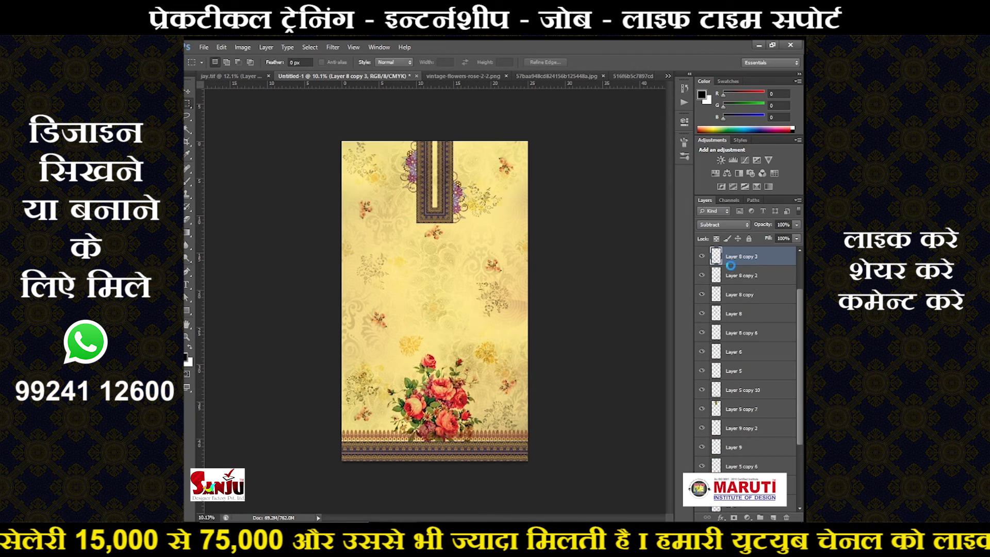
{"action": "key", "text": "ctrl+e"}
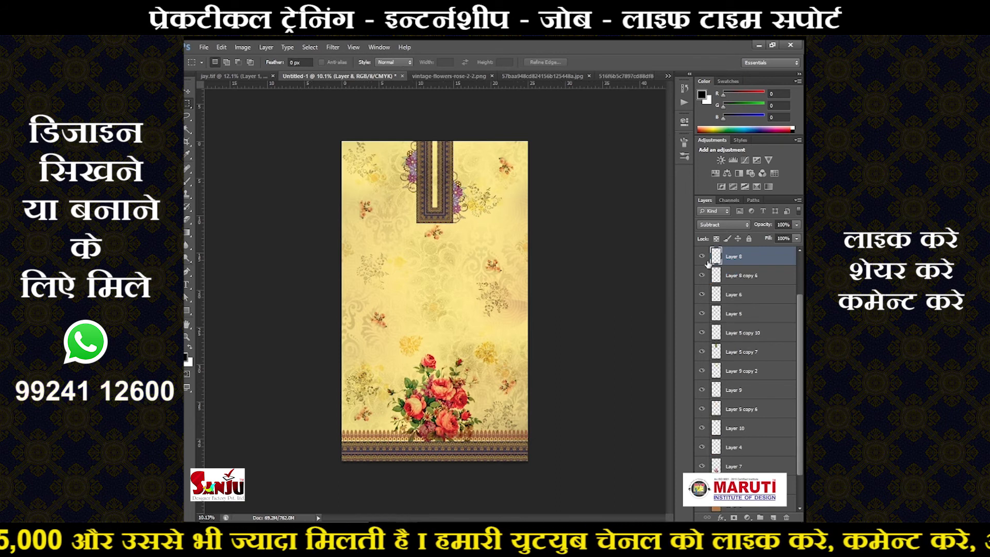
{"action": "key", "text": "ctrl+bracketleft"}
{"action": "key", "text": "ctrl+bracketleft"}
{"action": "key", "text": "ctrl+bracketleft"}
{"action": "key", "text": "ctrl+bracketleft"}
{"action": "key", "text": "ctrl+bracketleft"}
{"action": "key", "text": "ctrl+bracketleft"}
{"action": "key", "text": "ctrl+bracketleft"}
{"action": "key", "text": "ctrl+bracketleft"}
{"action": "key", "text": "ctrl+bracketleft"}
{"action": "key", "text": "ctrl+bracketleft"}
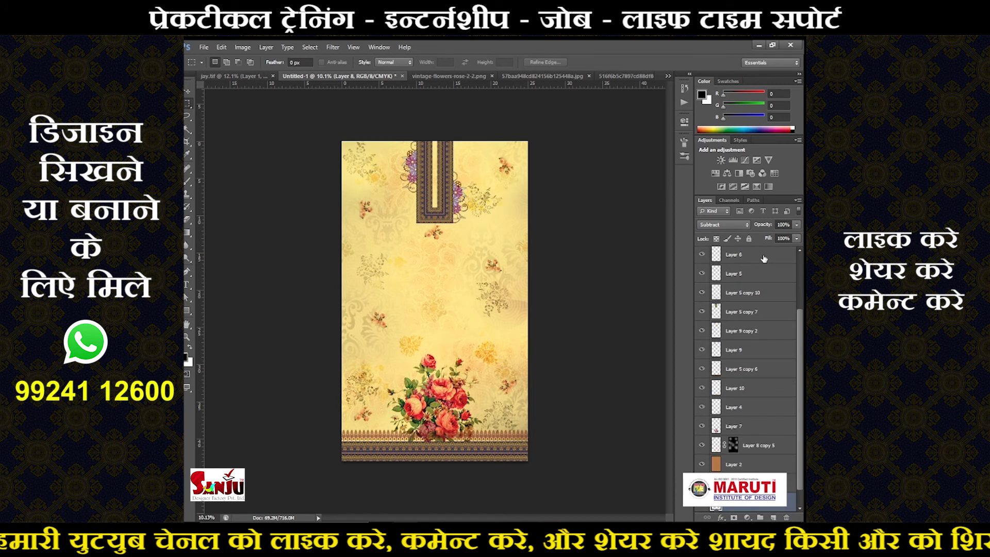
{"action": "key", "text": "ctrl+bracketright"}
{"action": "key", "text": "ctrl+bracketright"}
{"action": "key", "text": "ctrl+bracketright"}
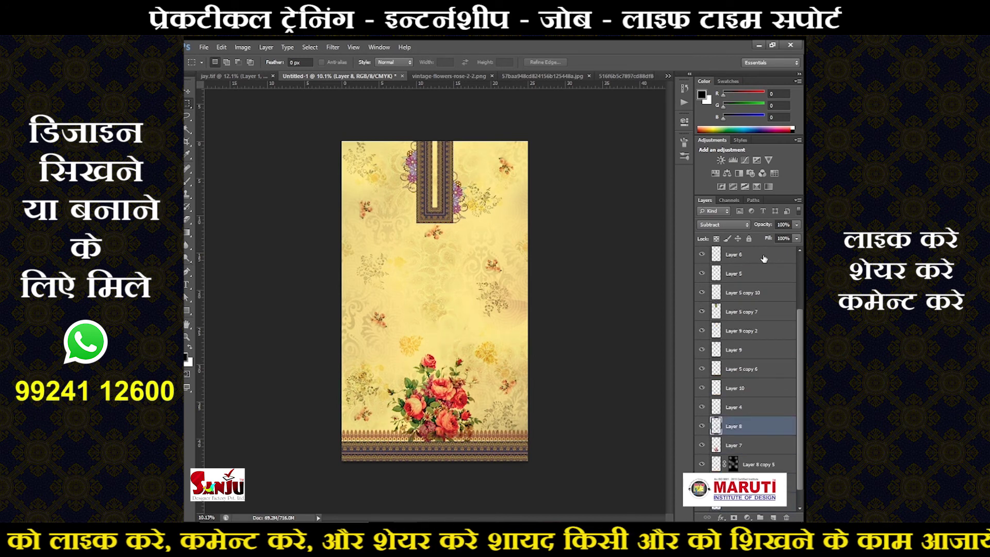
{"action": "mouse_move", "coordinate": [497, 402]}
{"action": "left_mouse_down"}
{"action": "mouse_move", "coordinate": [574, 335]}
{"action": "mouse_move", "coordinate": [517, 315]}
{"action": "left_mouse_up"}
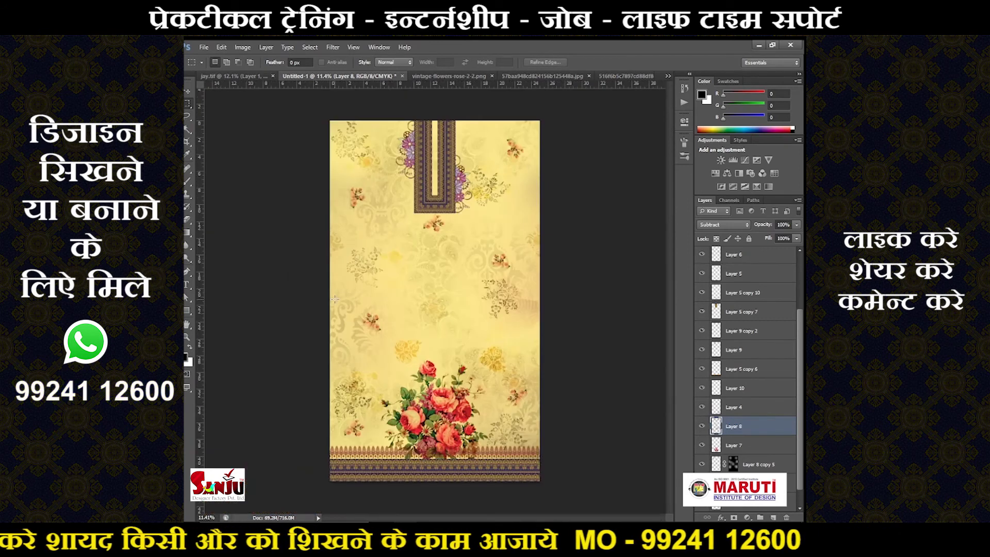
- Shift Layer 2's hue to about +66 with Hue/Saturation, turning the background olive green
{"action": "left_click", "coordinate": [706, 477]}
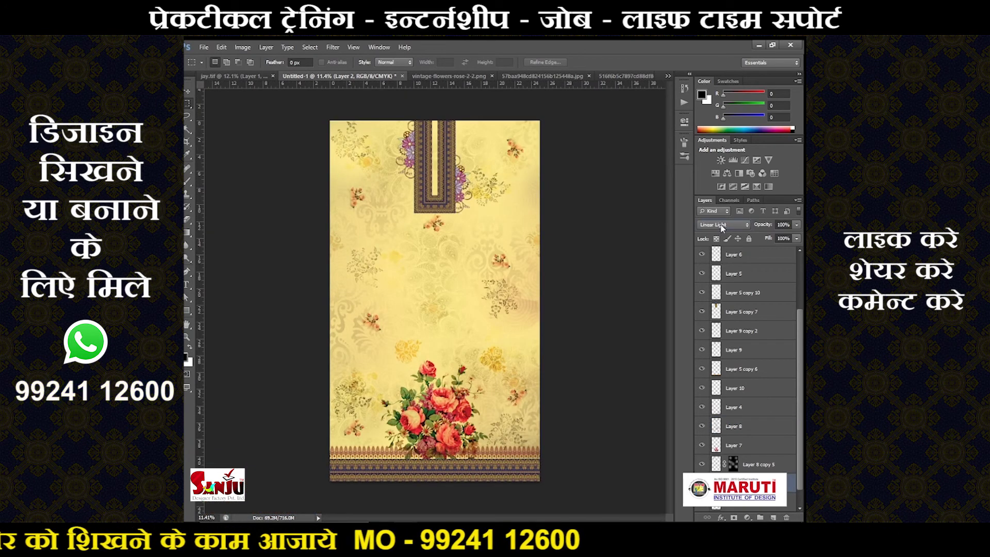
{"action": "scroll", "coordinate": [721, 228], "scroll_direction": "down", "scroll_amount": 4}
{"action": "scroll", "coordinate": [721, 228], "scroll_direction": "down", "scroll_amount": 4}
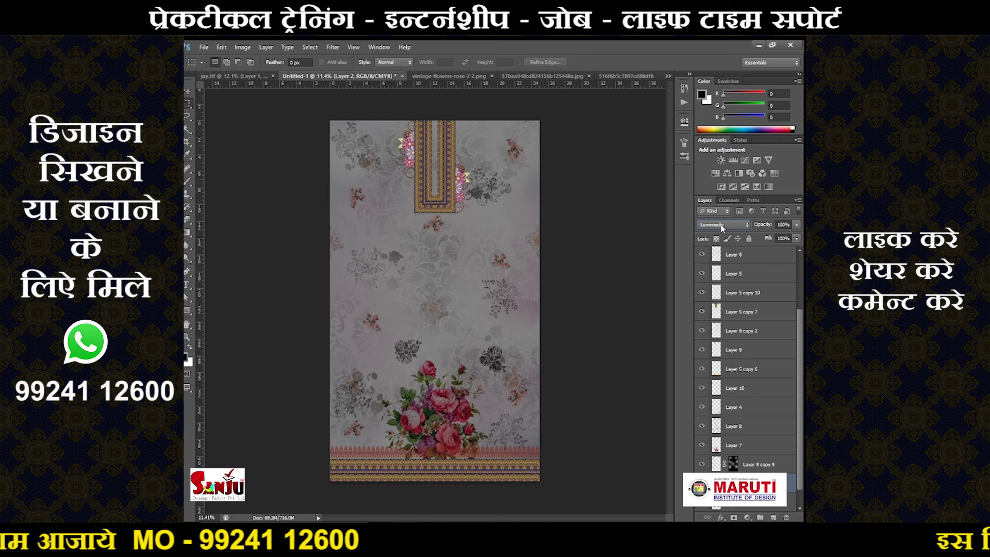
{"action": "scroll", "coordinate": [721, 229], "scroll_direction": "up", "scroll_amount": 4}
{"action": "scroll", "coordinate": [721, 229], "scroll_direction": "up", "scroll_amount": 4}
{"action": "scroll", "coordinate": [721, 229], "scroll_direction": "up", "scroll_amount": 4}
{"action": "scroll", "coordinate": [721, 229], "scroll_direction": "up", "scroll_amount": 3}
{"action": "scroll", "coordinate": [721, 229], "scroll_direction": "up", "scroll_amount": 4}
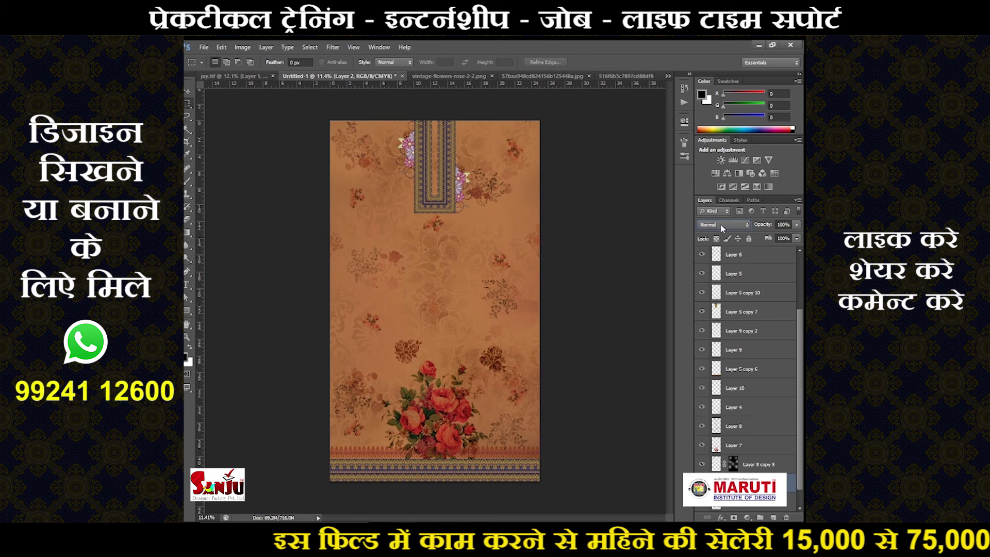
{"action": "key", "text": "ctrl+u"}
{"action": "mouse_move", "coordinate": [658, 360]}
{"action": "left_mouse_down"}
{"action": "mouse_move", "coordinate": [674, 359]}
{"action": "mouse_move", "coordinate": [588, 369]}
{"action": "mouse_move", "coordinate": [674, 370]}
{"action": "left_mouse_up"}
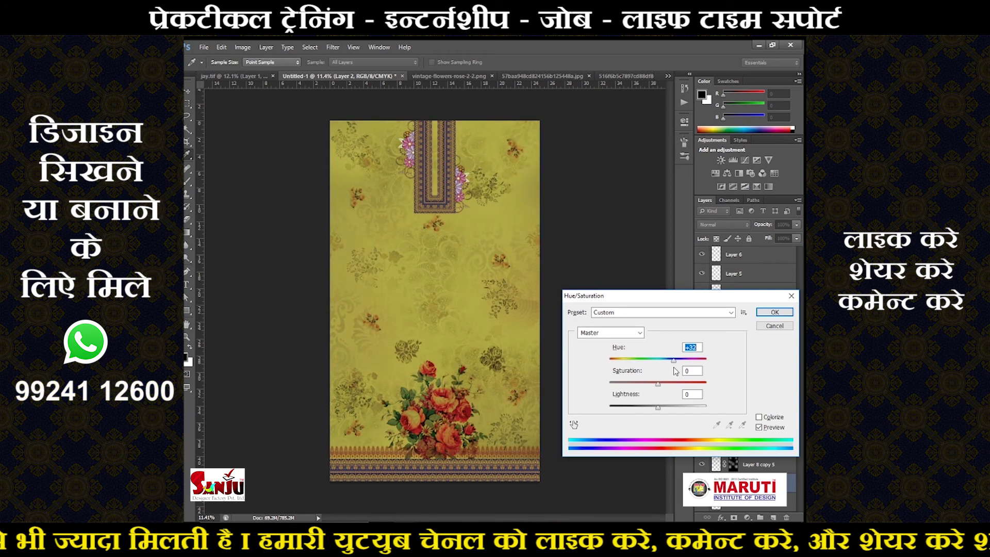
{"action": "mouse_move", "coordinate": [675, 371]}
{"action": "left_mouse_down"}
{"action": "mouse_move", "coordinate": [685, 370]}
{"action": "mouse_move", "coordinate": [672, 366]}
{"action": "left_mouse_up"}
{"action": "left_click", "coordinate": [775, 312]}
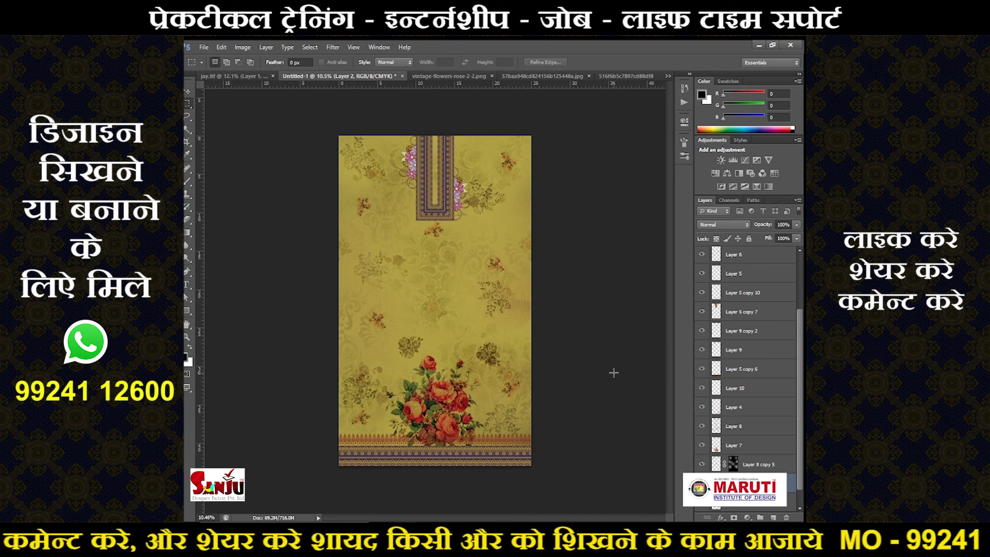
- Scale the border piece to about 34.5% and repeat copies across the panel width
{"action": "mouse_move", "coordinate": [609, 191]}
{"action": "left_mouse_down"}
{"action": "mouse_move", "coordinate": [373, 264]}
{"action": "mouse_move", "coordinate": [430, 267]}
{"action": "left_mouse_up"}
{"action": "key", "text": "Return"}
{"action": "key", "text": "ctrl+alt+t"}
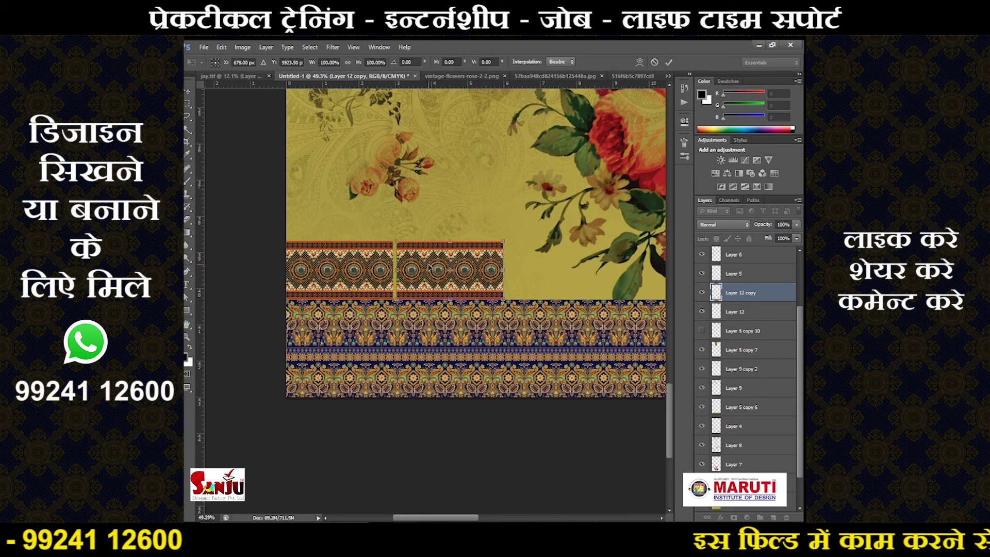
{"action": "key", "text": "Return"}
{"action": "key", "text": "ctrl+shift+alt+t"}
{"action": "key", "text": "ctrl+shift+alt+t"}
{"action": "key", "text": "ctrl+shift+alt+t"}
{"action": "key", "text": "ctrl+shift+alt+t"}
{"action": "key", "text": "ctrl+shift+alt+t"}
{"action": "key", "text": "ctrl+shift+alt+t"}
{"action": "scroll", "coordinate": [429, 296], "scroll_direction": "down", "scroll_amount": 5}
{"action": "scroll", "coordinate": [429, 296], "scroll_direction": "down", "scroll_amount": 1}
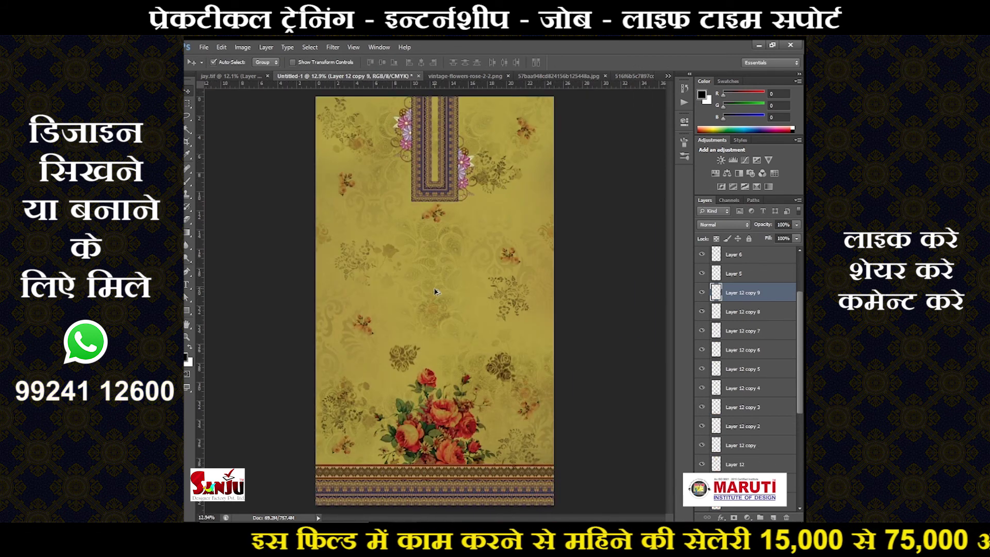
- Remove the surplus copy, merge the border pieces, then scale and place the strip above the hem
{"action": "key", "text": "ctrl+z"}
{"action": "key", "text": "ctrl+t"}
{"action": "key", "text": "Return"}
{"action": "left_click", "coordinate": [747, 446], "text": "shift"}
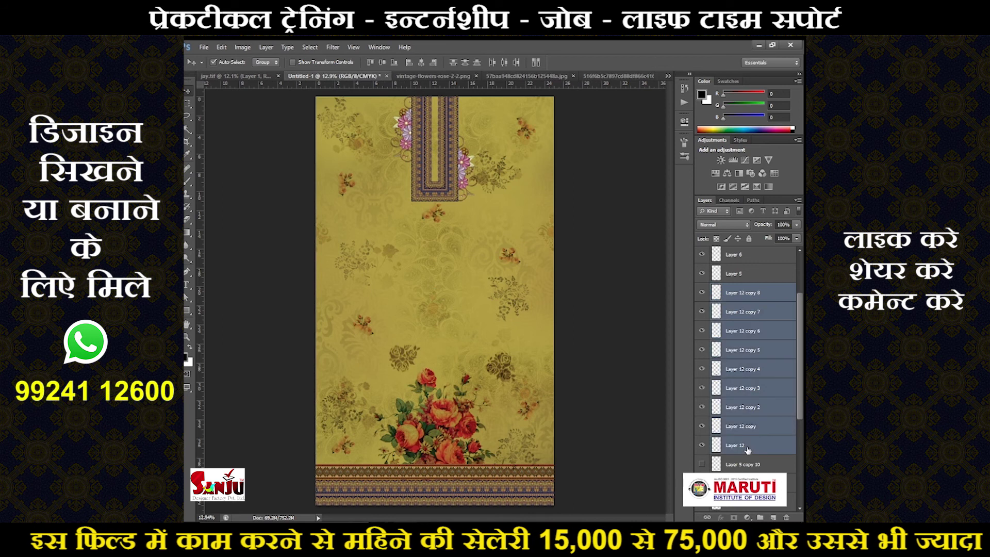
{"action": "key", "text": "ctrl+e"}
{"action": "key", "text": "ctrl+t"}
{"action": "left_click_drag", "start_coordinate": [558, 471], "coordinate": [546, 467]}
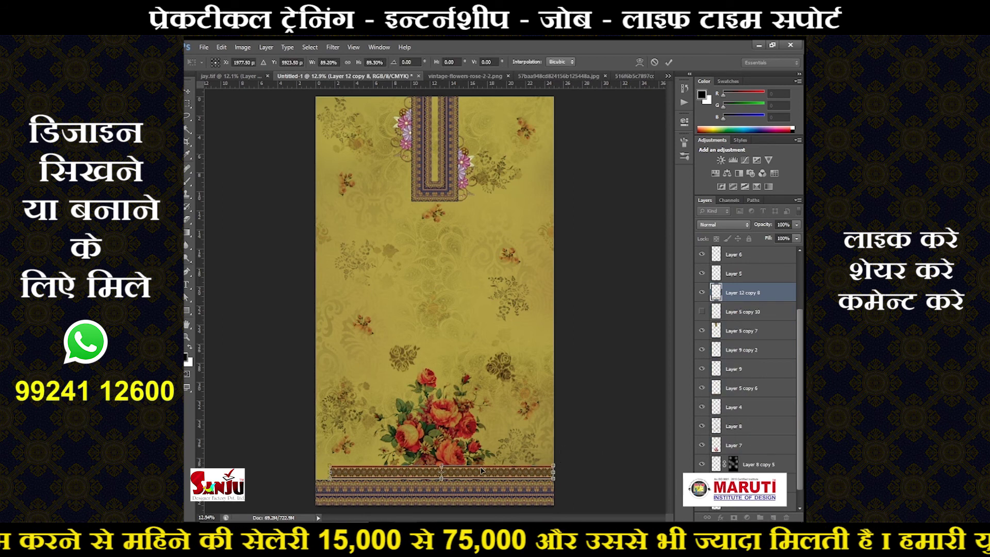
{"action": "scroll", "coordinate": [547, 466], "scroll_direction": "up", "scroll_amount": 3}
{"action": "mouse_move", "coordinate": [510, 323]}
{"action": "left_mouse_down"}
{"action": "mouse_move", "coordinate": [408, 322]}
{"action": "mouse_move", "coordinate": [440, 329]}
{"action": "left_mouse_up"}
{"action": "key", "text": "Return"}
- Copy slices from the strip's right end onto new layers and position them to extend the pattern
{"action": "key", "text": "ctrl+alt+t"}
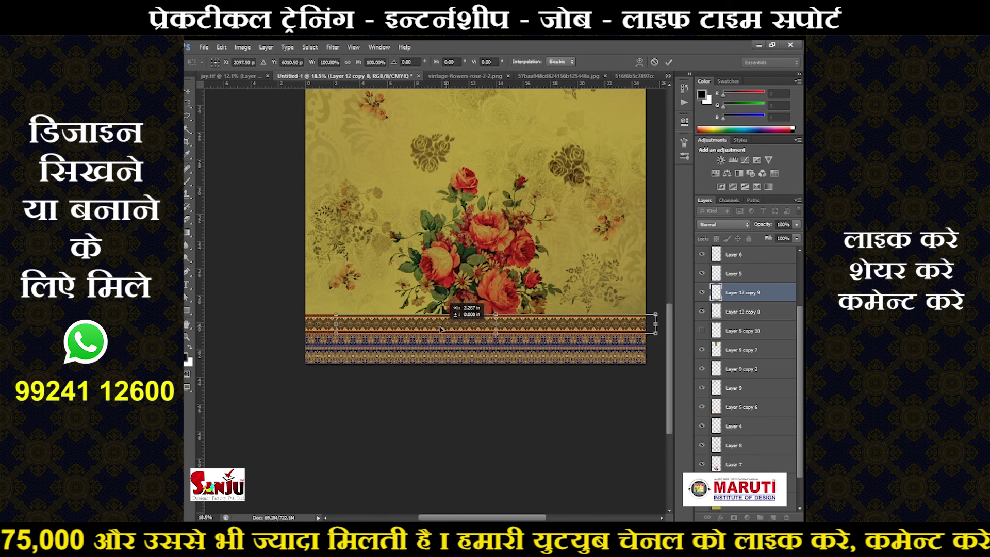
{"action": "key", "text": "Escape"}
{"action": "key", "text": "m"}
{"action": "left_click_drag", "start_coordinate": [610, 310], "coordinate": [618, 382]}
{"action": "key", "text": "ctrl+j"}
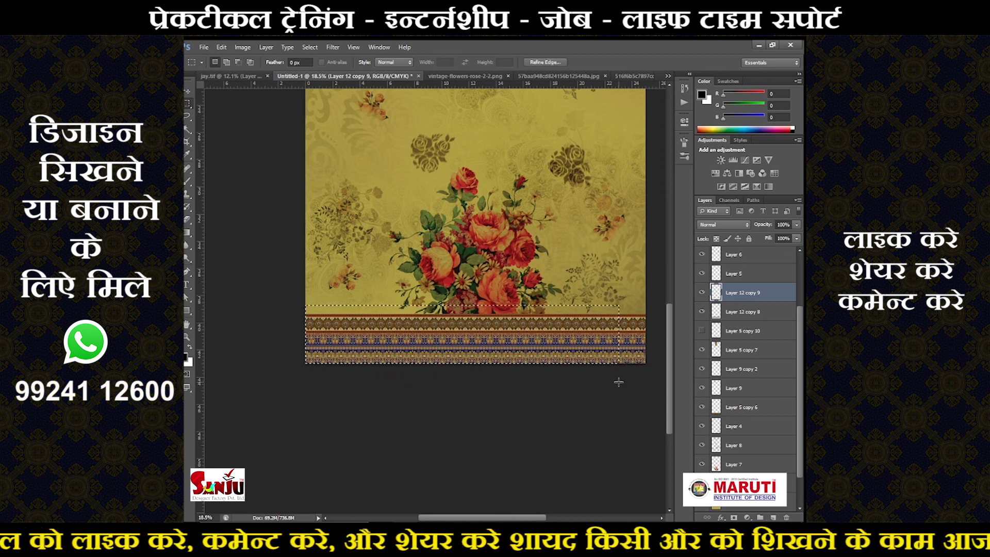
{"action": "left_click_drag", "start_coordinate": [621, 315], "coordinate": [658, 345]}
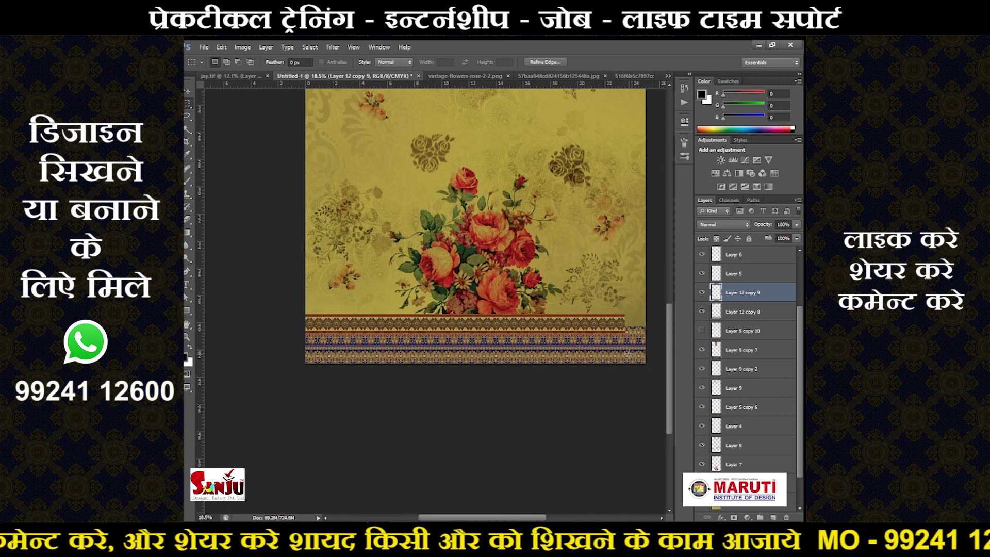
{"action": "key", "text": "ctrl+t"}
{"action": "key", "text": "Return"}
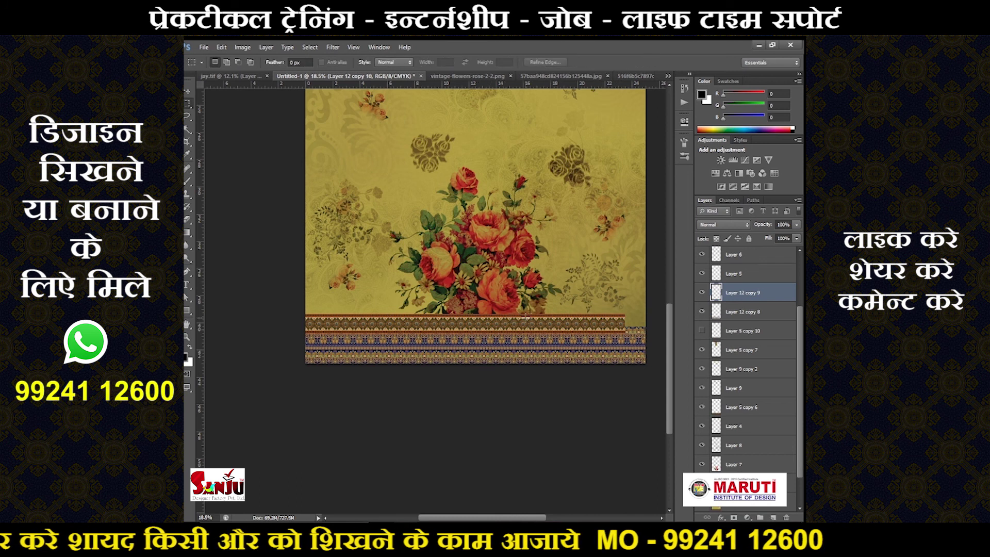
{"action": "key", "text": "ctrl+j"}
{"action": "key", "text": "ctrl+t"}
{"action": "mouse_move", "coordinate": [524, 316]}
{"action": "left_mouse_down"}
{"action": "mouse_move", "coordinate": [519, 335]}
{"action": "mouse_move", "coordinate": [565, 375]}
{"action": "left_mouse_up"}
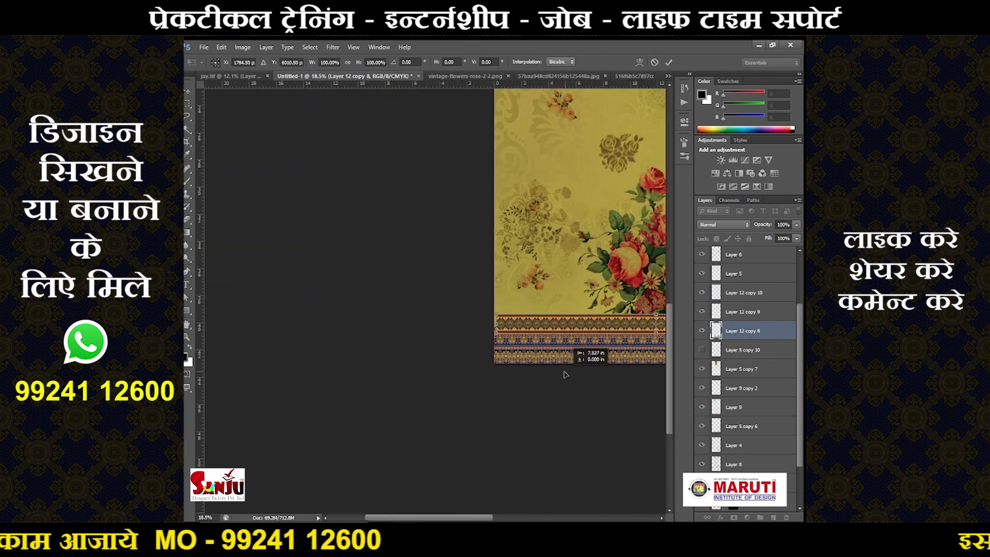
{"action": "key", "text": "Return"}
- Slide another border piece right to fill the gap, align the pattern, and merge it into the strip
{"action": "key", "text": "ctrl+0"}
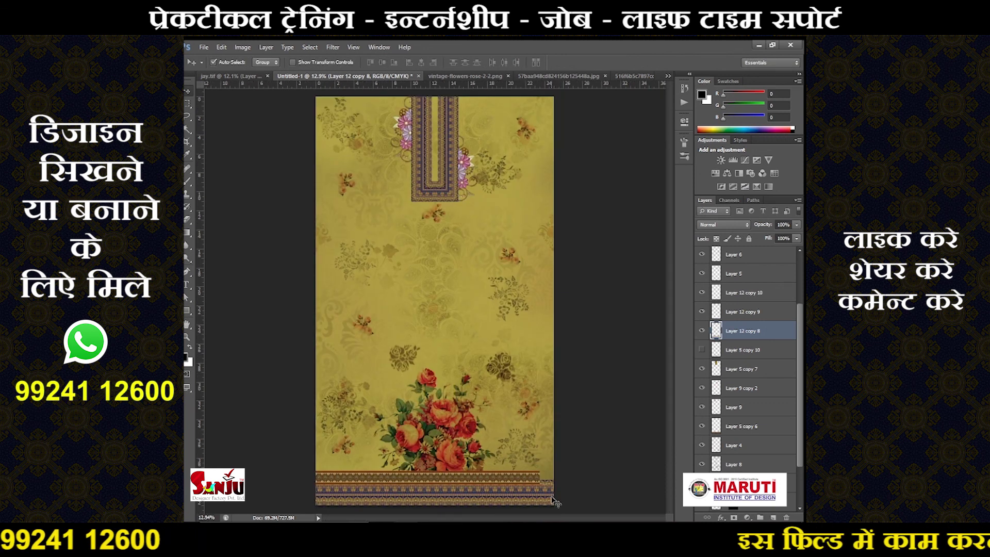
{"action": "key", "text": "ctrl+j"}
{"action": "key", "text": "ctrl+t"}
{"action": "left_click_drag", "start_coordinate": [516, 477], "coordinate": [550, 477]}
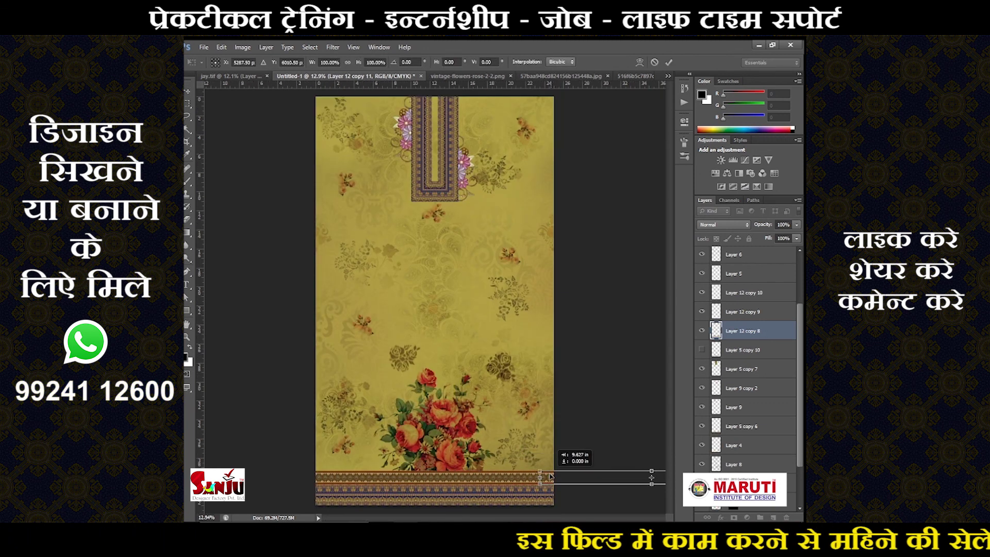
{"action": "scroll", "coordinate": [550, 477], "scroll_direction": "up", "scroll_amount": 7}
{"action": "left_click_drag", "start_coordinate": [535, 480], "coordinate": [538, 469]}
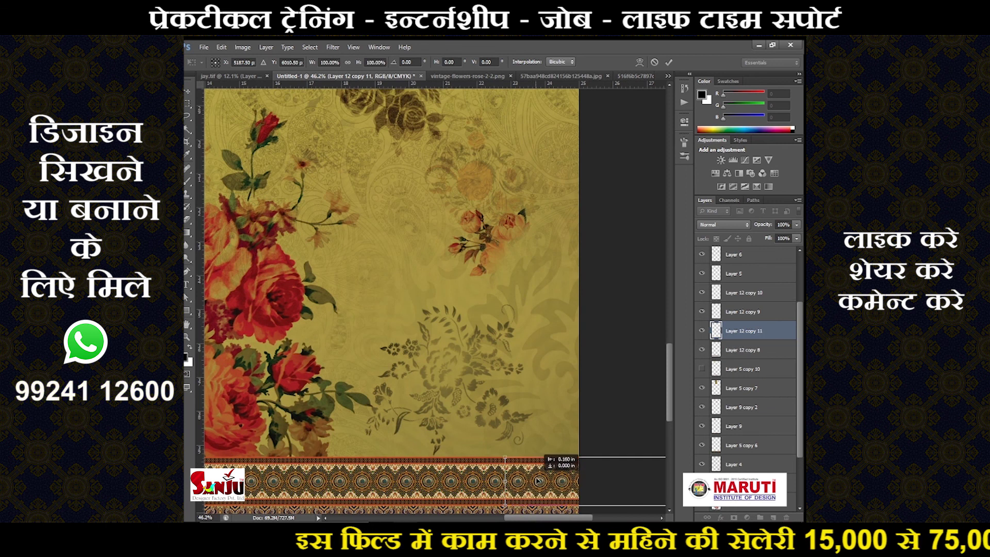
{"action": "key", "text": "Return"}
{"action": "key", "text": "ctrl+e"}
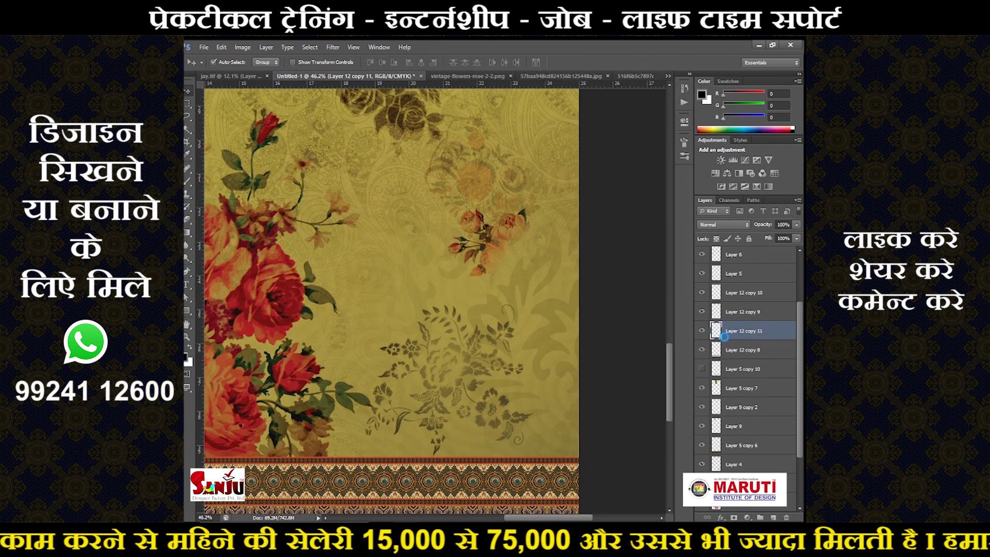
- Copy the border strip to a new layer and delete Layer 5 copy 10
{"action": "scroll", "coordinate": [343, 398], "scroll_direction": "down", "scroll_amount": 5}
{"action": "key", "text": "m"}
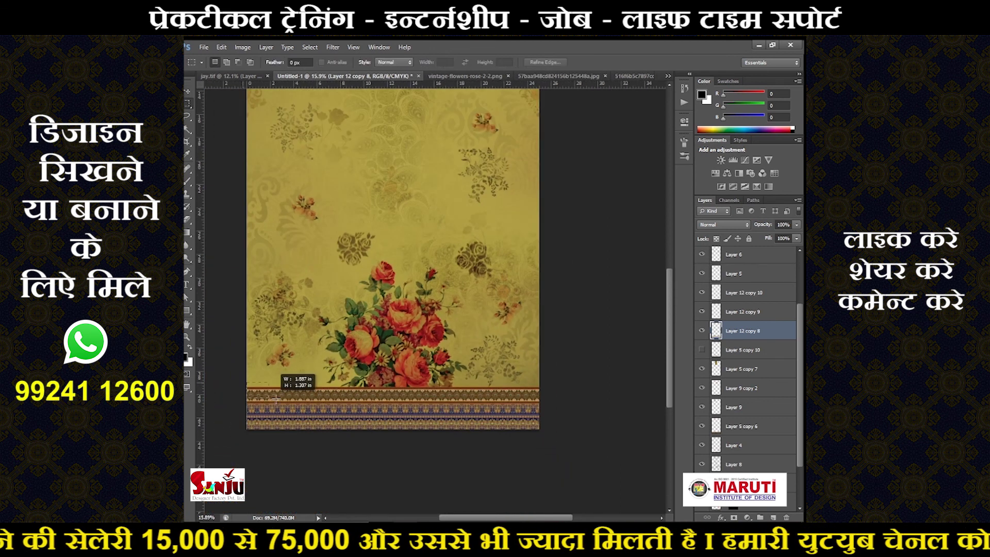
{"action": "key", "text": "ctrl+a"}
{"action": "key", "text": "ctrl+j"}
{"action": "left_click", "coordinate": [747, 346]}
{"action": "key", "text": "Delete"}
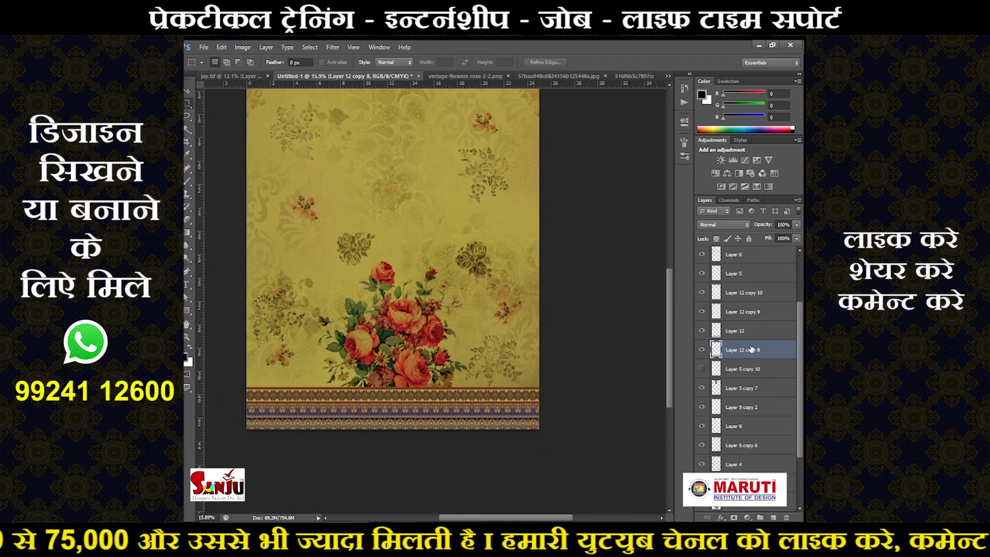
{"action": "scroll", "coordinate": [434, 232], "scroll_direction": "down", "scroll_amount": 3}
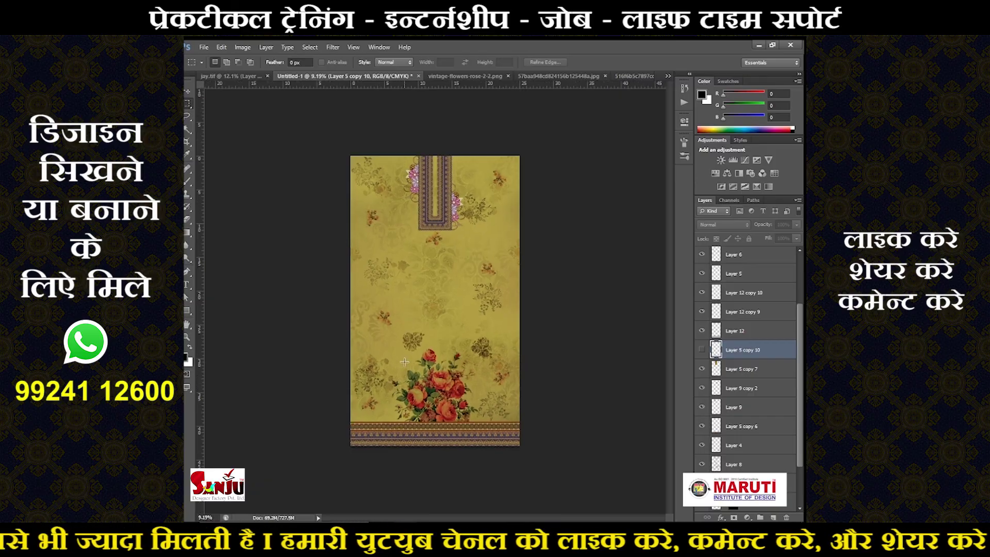